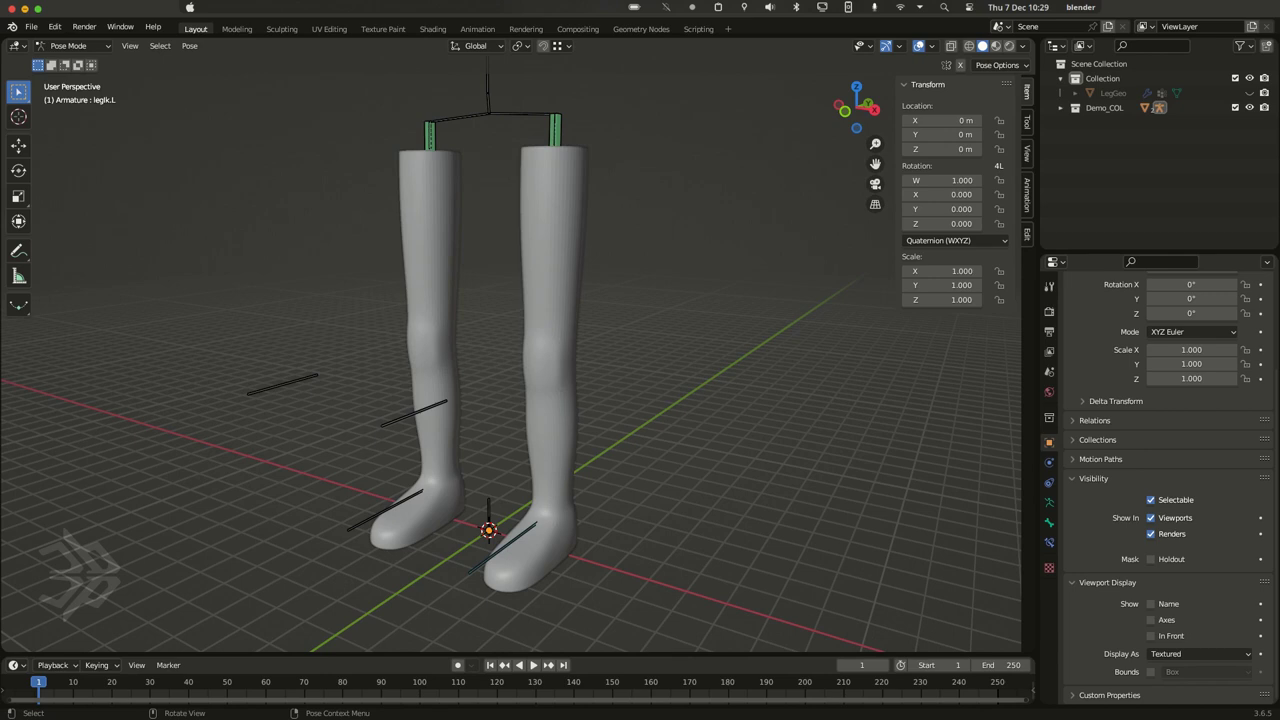
Step: Try moving the legIk.L control bone at the left foot to test how the leg bends, and cancel the move
left_click(500, 550)
middle_click_drag(500, 550, 482, 584)
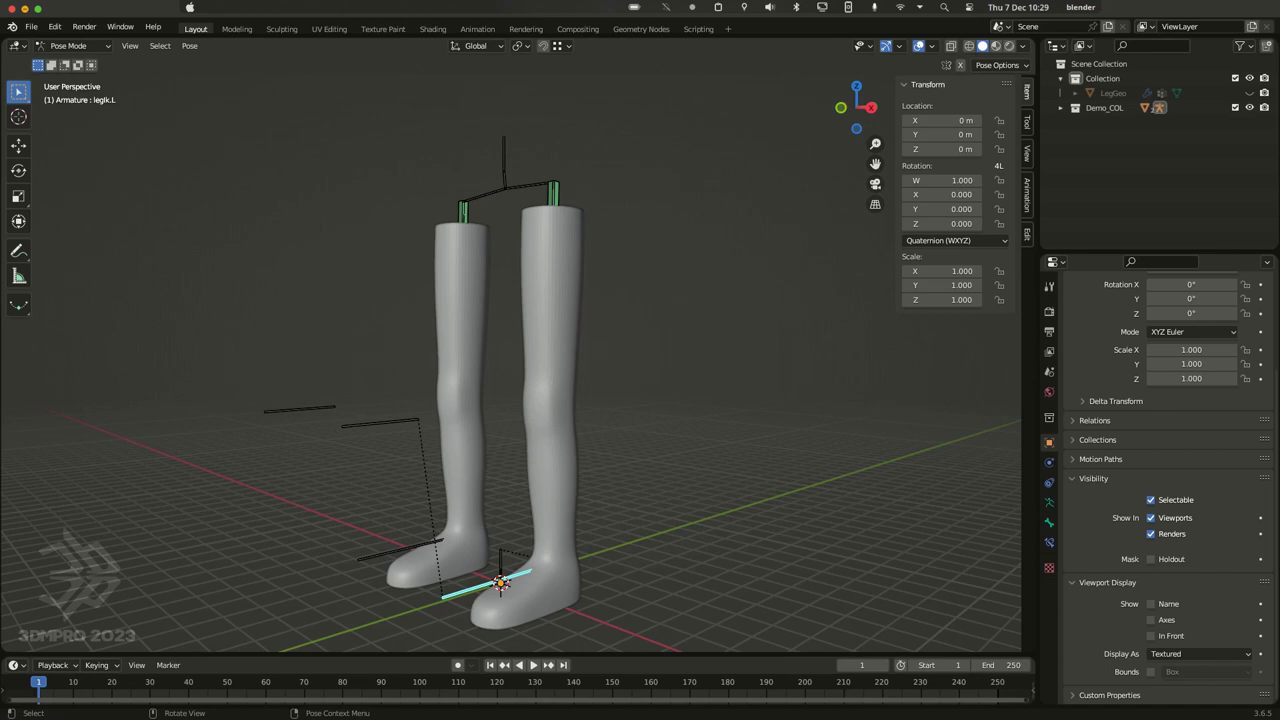
key("g")
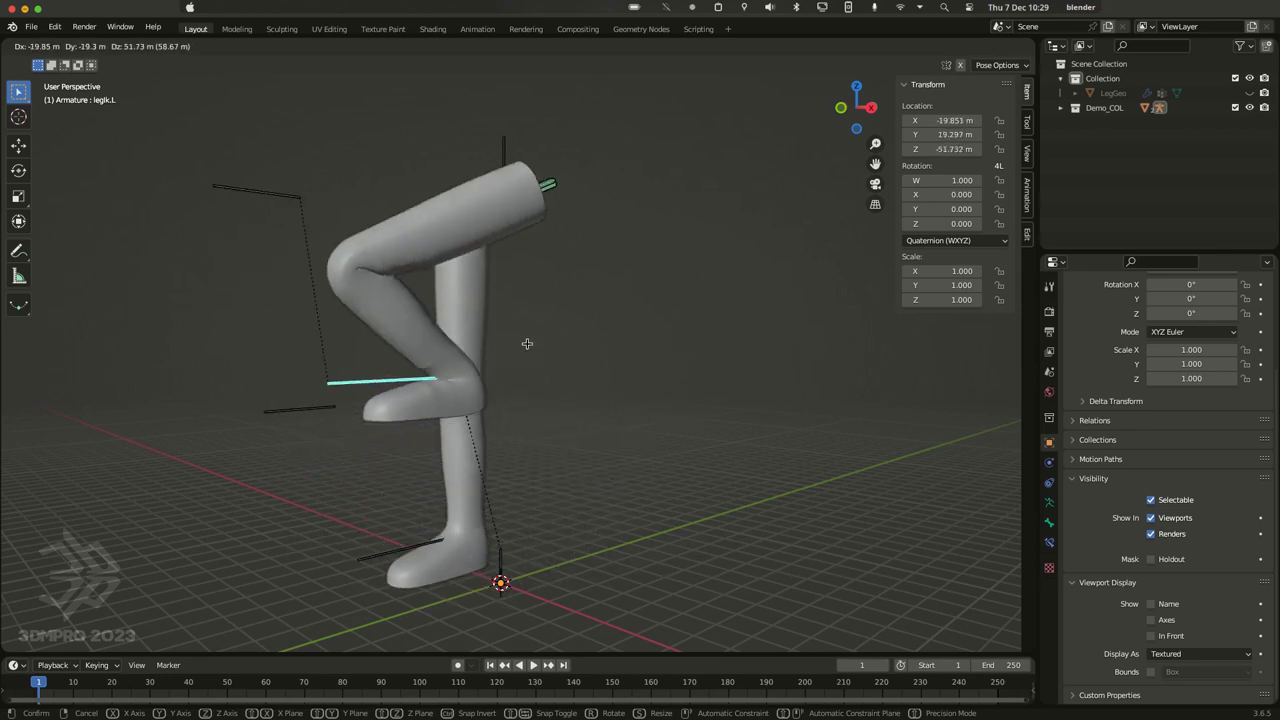
key("Escape")
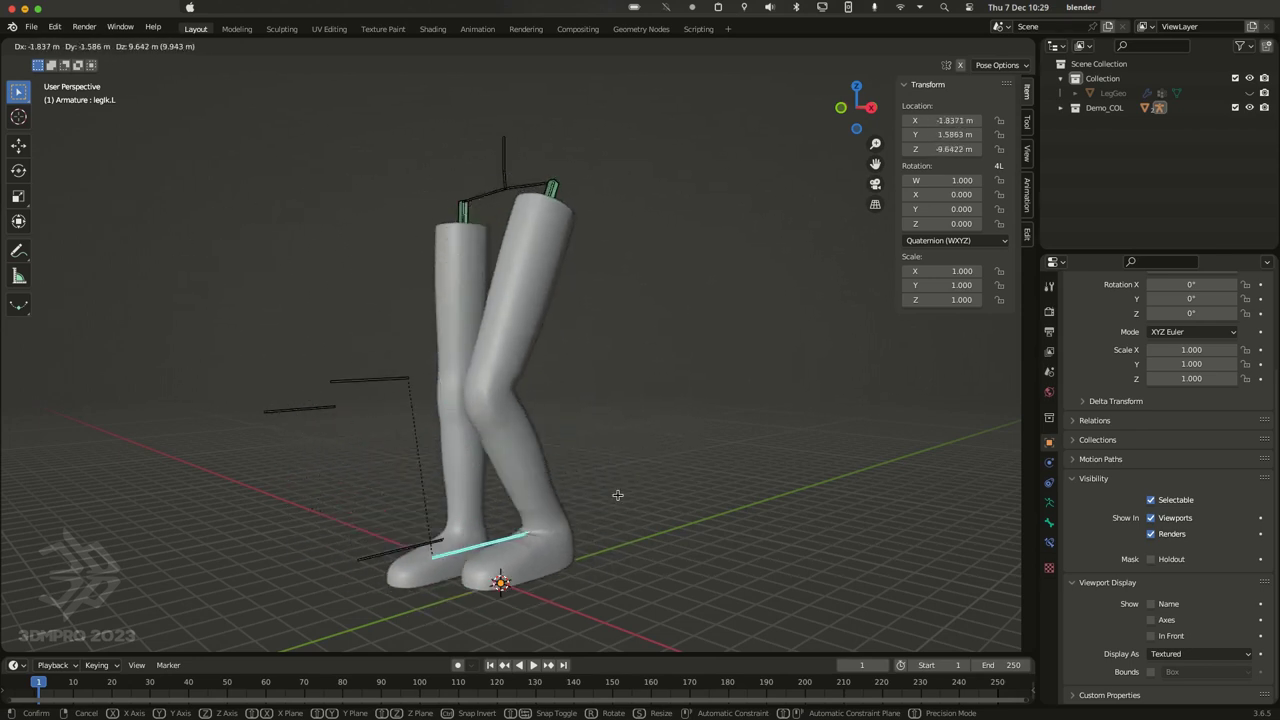
middle_click_drag(628, 480, 682, 442)
middle_click_drag(631, 394, 533, 308)
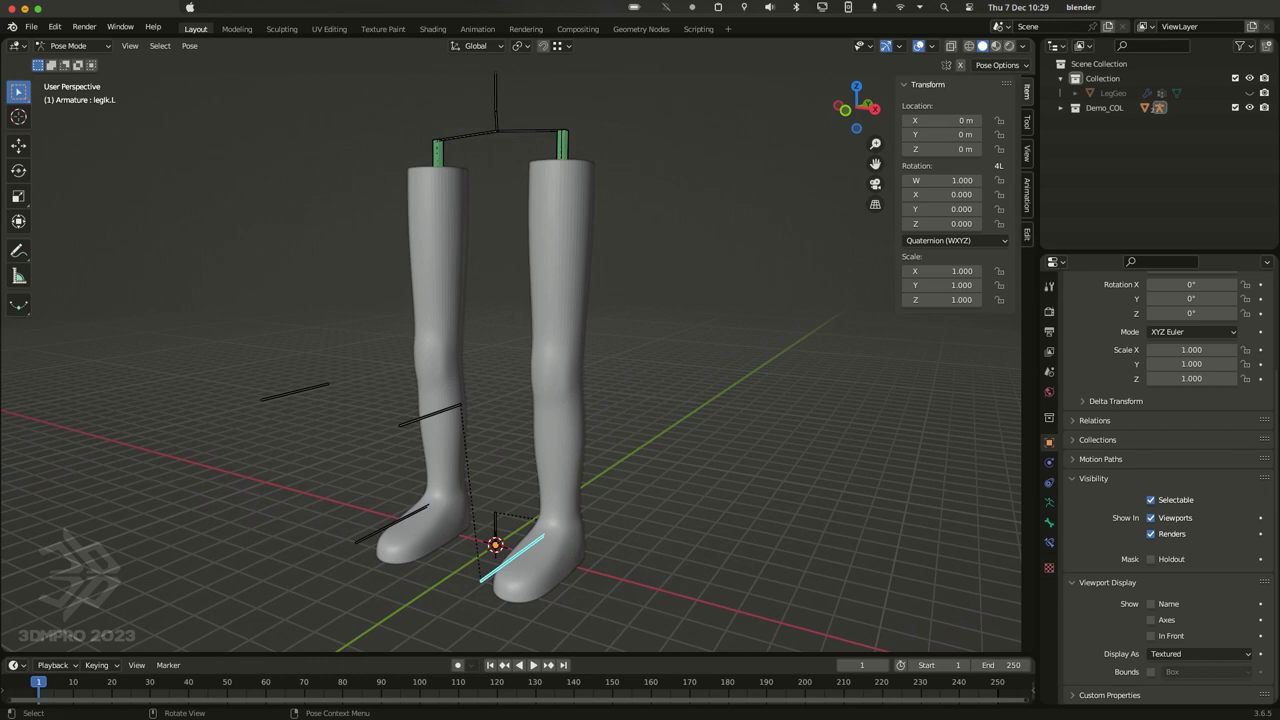
Step: Hide the Demo_COL collection and show the LegGeo mesh in wireframe display
left_click(1249, 107)
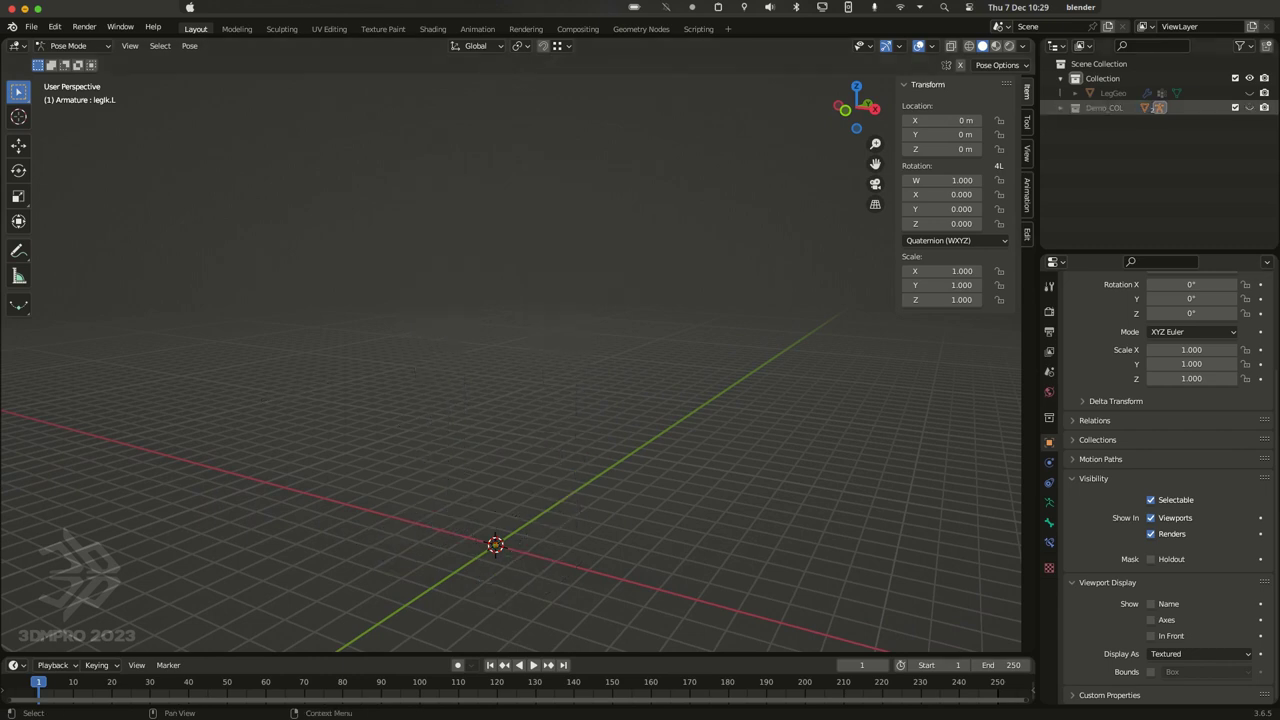
left_click(1249, 93)
mouse_move(860, 286)
middle_mouse_down()
mouse_move(800, 306)
mouse_move(674, 257)
mouse_move(534, 306)
mouse_move(686, 254)
mouse_move(545, 289)
middle_mouse_up()
key("shift+z")
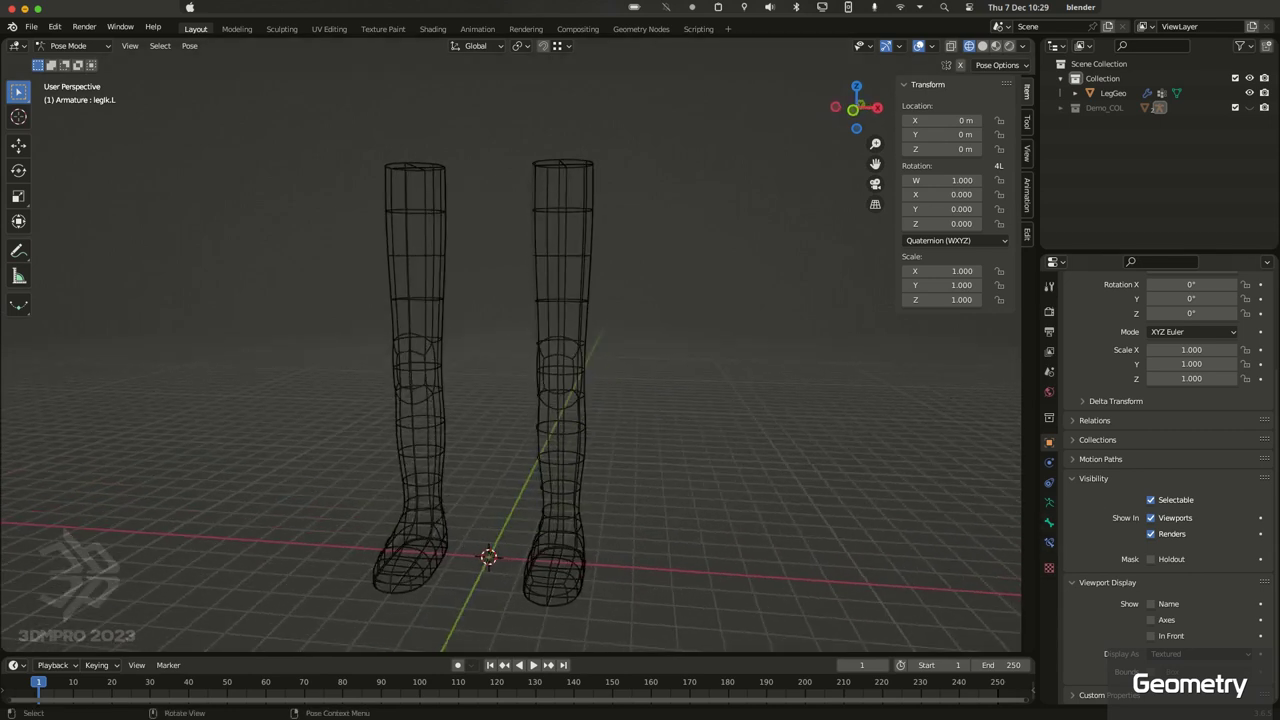
Step: Switch to Object Mode, select the LegGeo mesh and show its modifier stack
key("ctrl+Tab")
left_click(561, 300)
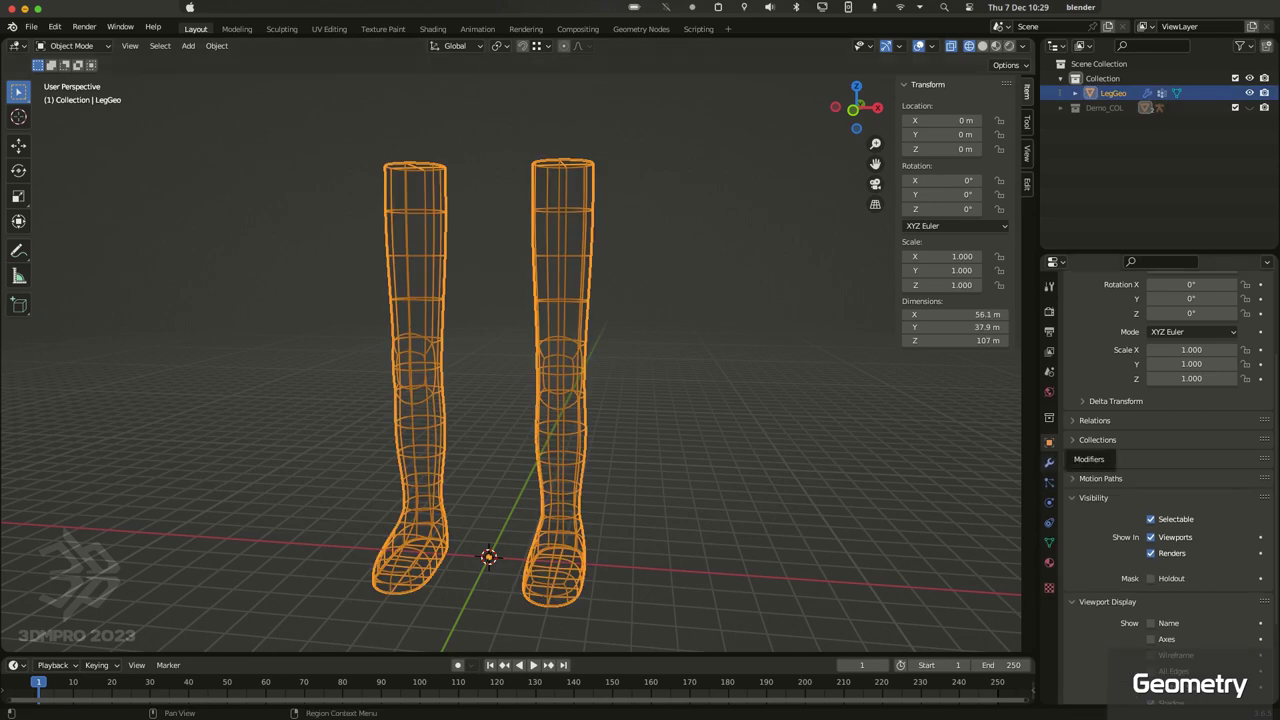
left_click(1049, 462)
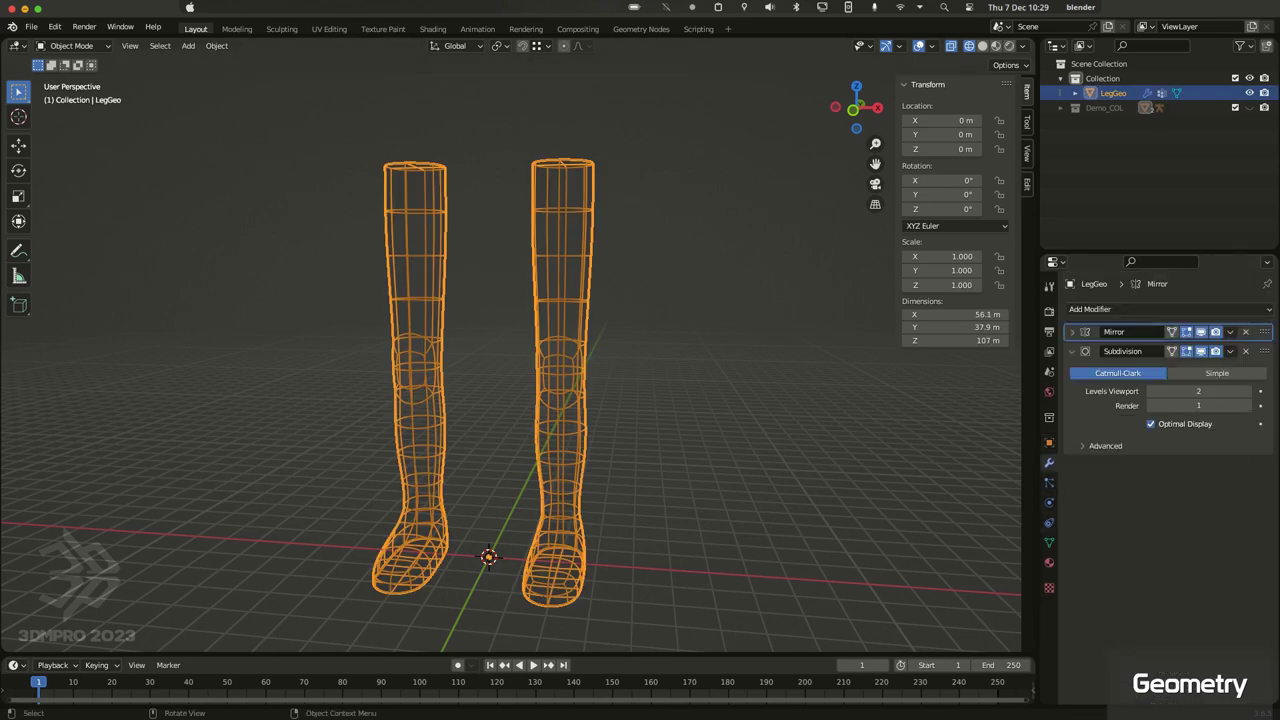
middle_click_drag(510, 400, 620, 450, "shift")
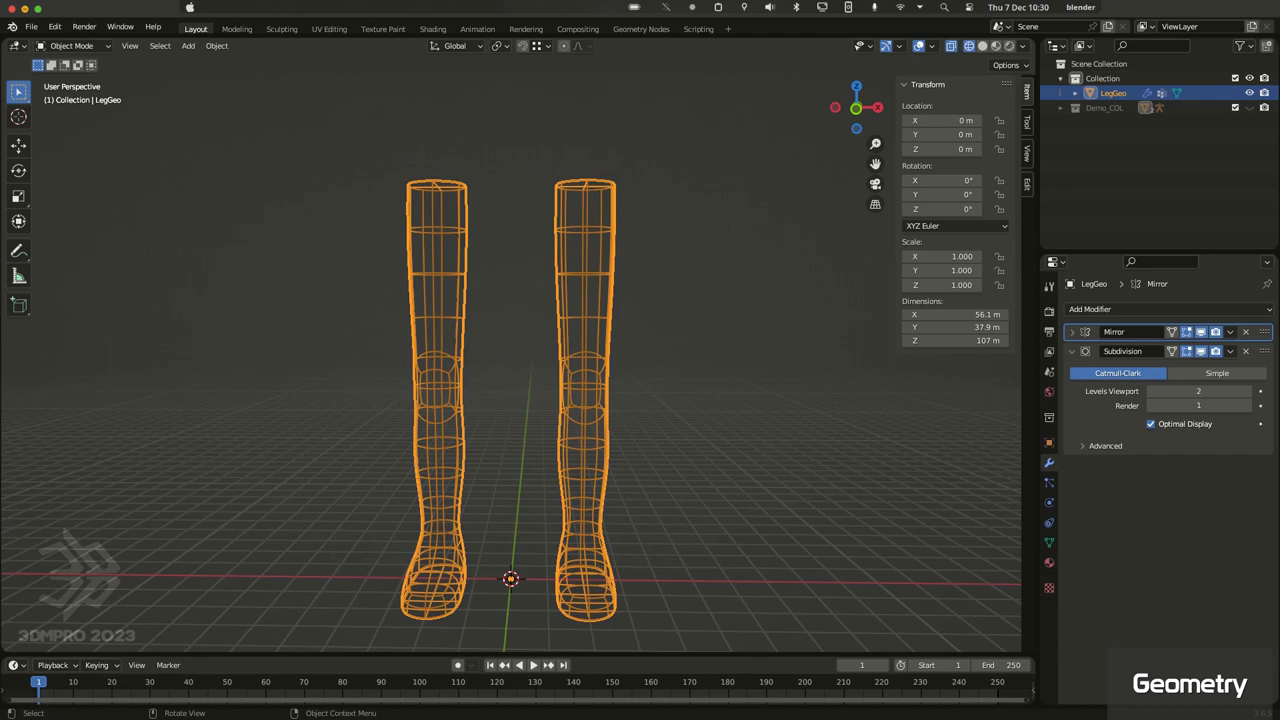
middle_click_drag(620, 450, 730, 460)
mouse_move(600, 400)
middle_mouse_down("shift")
mouse_move(585, 375)
mouse_move(585, 415)
middle_mouse_up("shift")
middle_click_drag(715, 475, 715, 433, "shift")
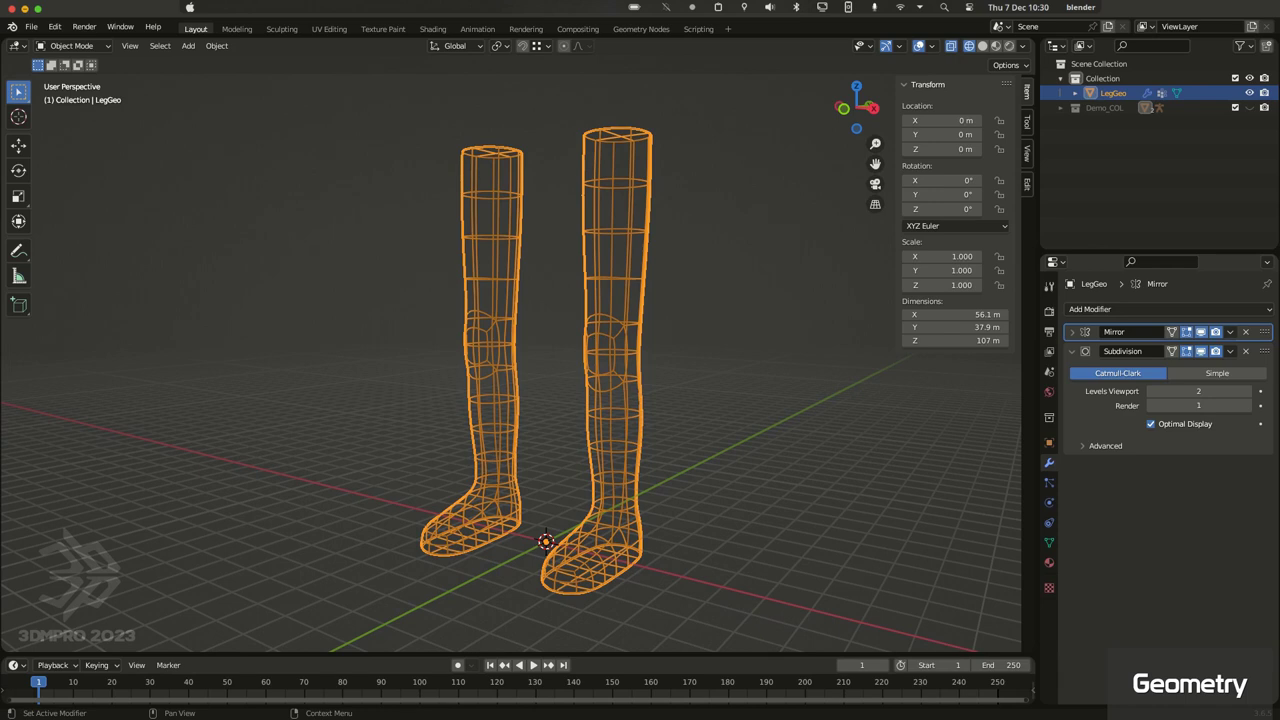
Step: Turn off the Mirror modifier's viewport display on LegGeo to inspect the single leg, and turn it back on
left_click(1186, 331)
middle_click_drag(730, 378, 790, 372)
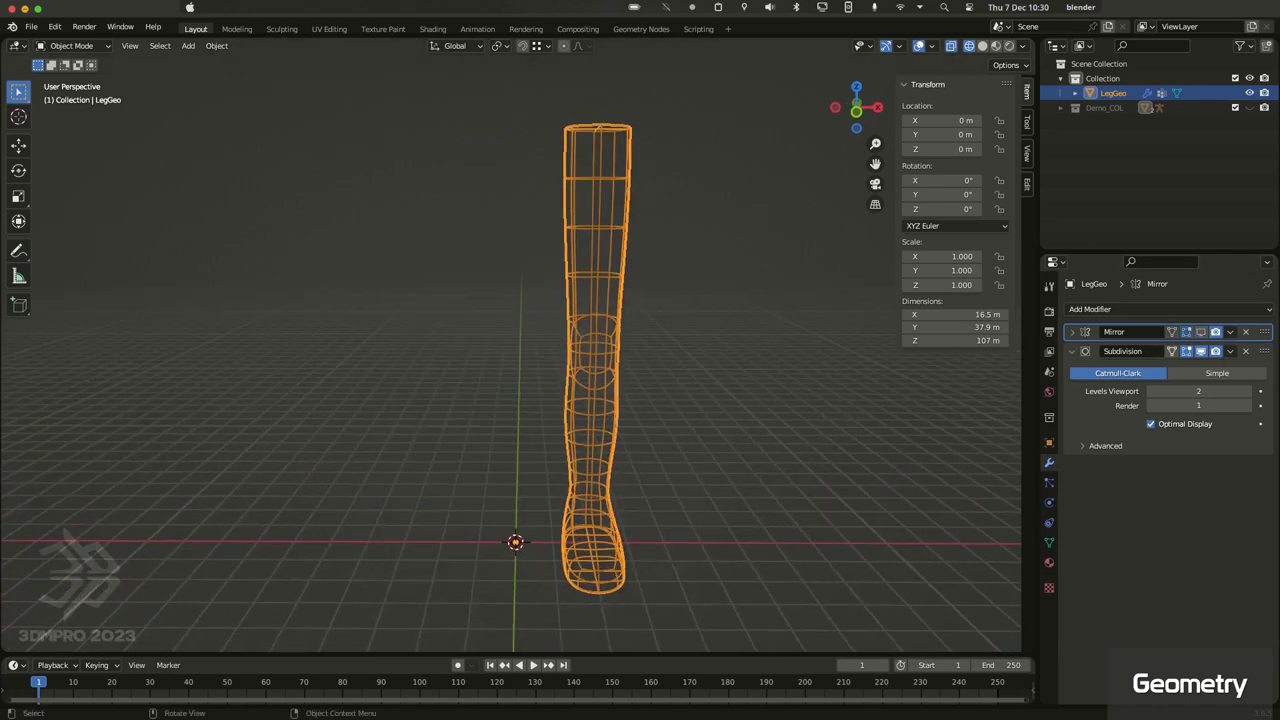
scroll(520, 410, "up", 5)
middle_click_drag(520, 408, 521, 93, "shift")
scroll(521, 93, "down", 1)
scroll(512, 350, "down", 2)
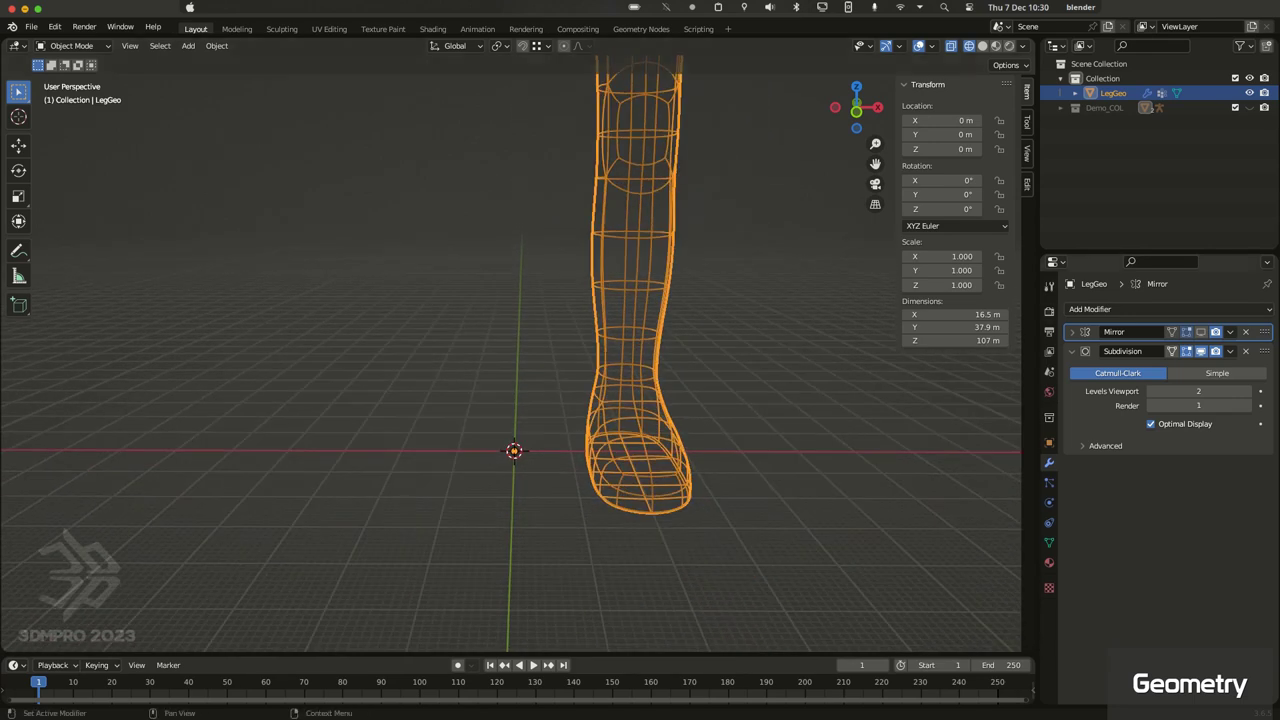
left_click(1201, 331)
scroll(717, 298, "down", 3)
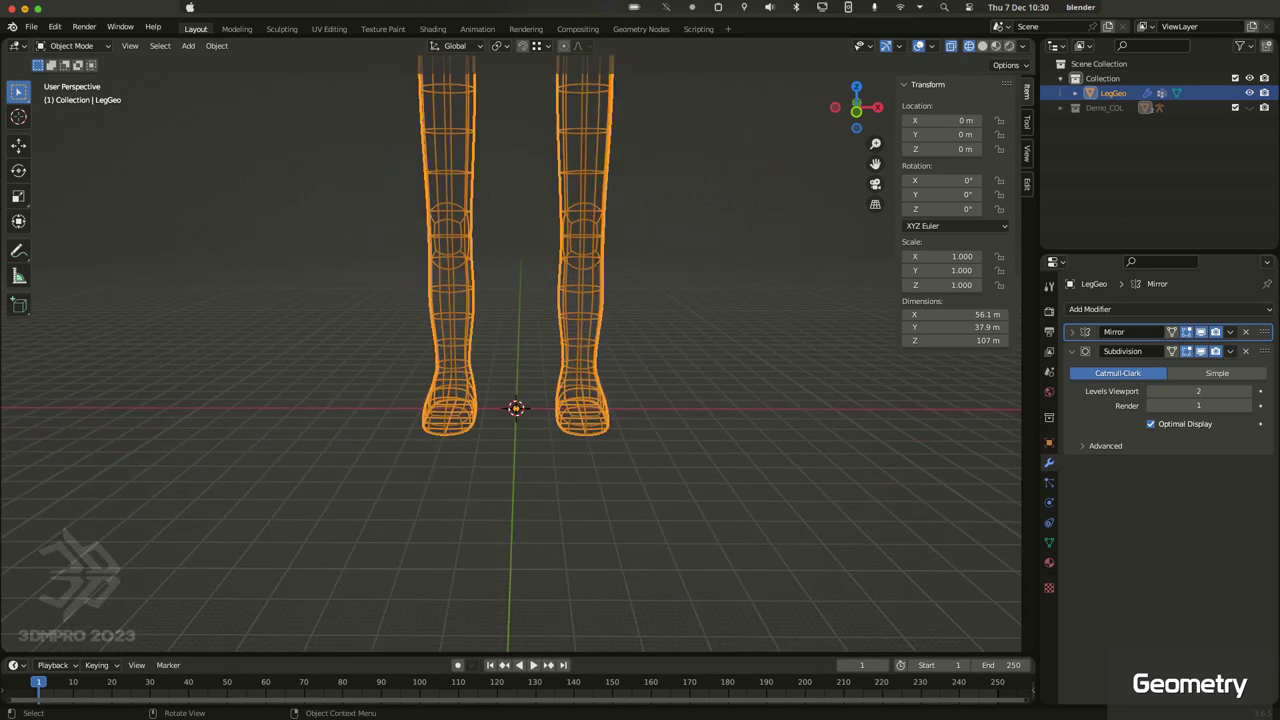
middle_click_drag(717, 298, 610, 431, "shift")
scroll(665, 452, "up", 1)
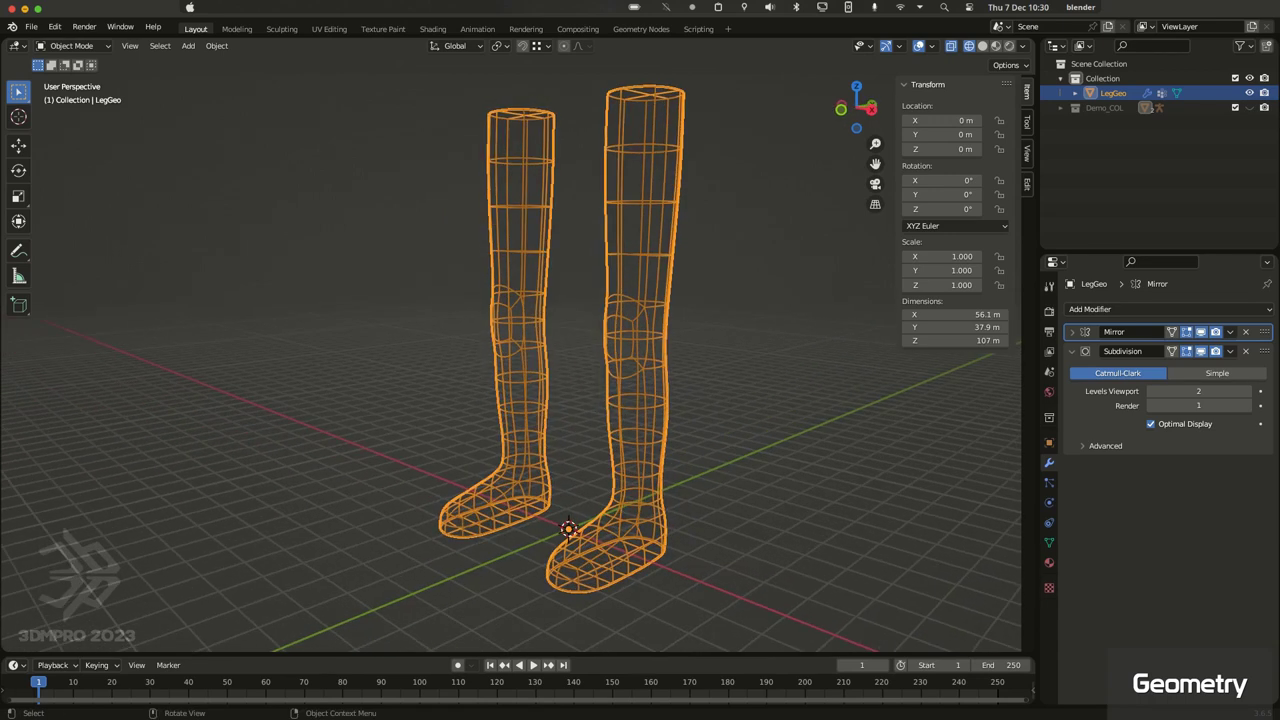
key("alt+a")
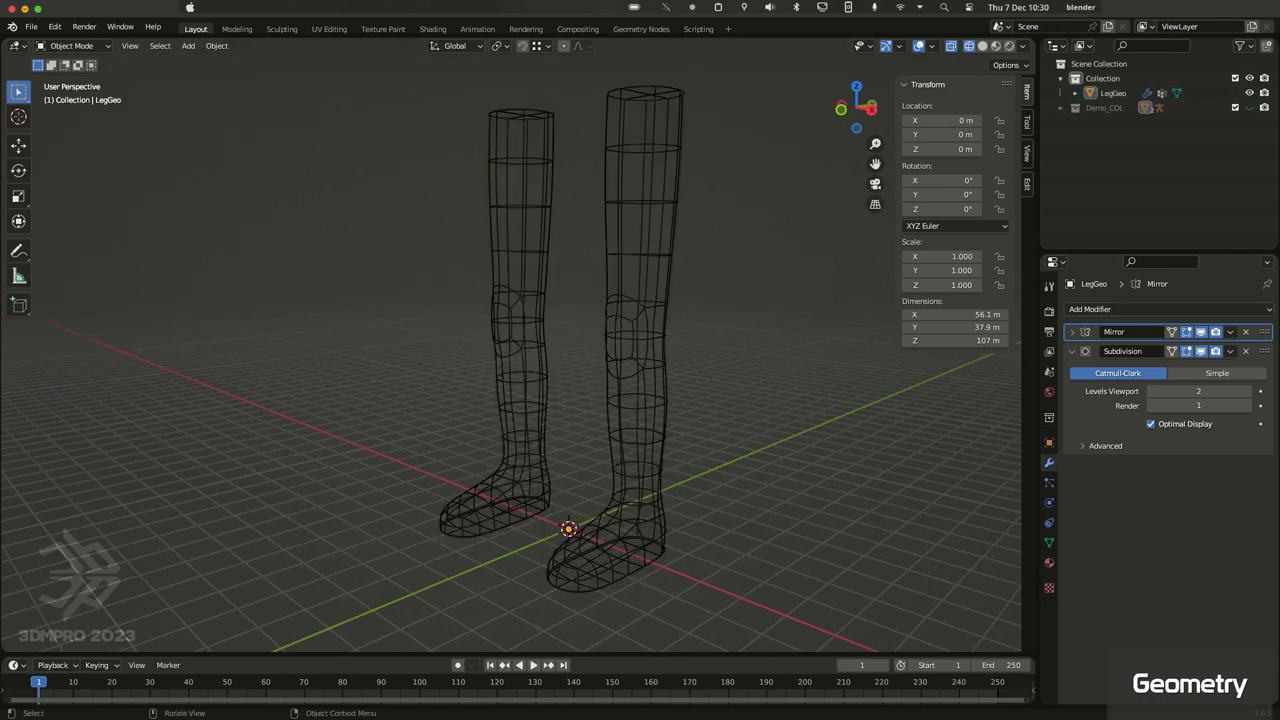
key("a")
middle_click_drag(610, 431, 629, 436)
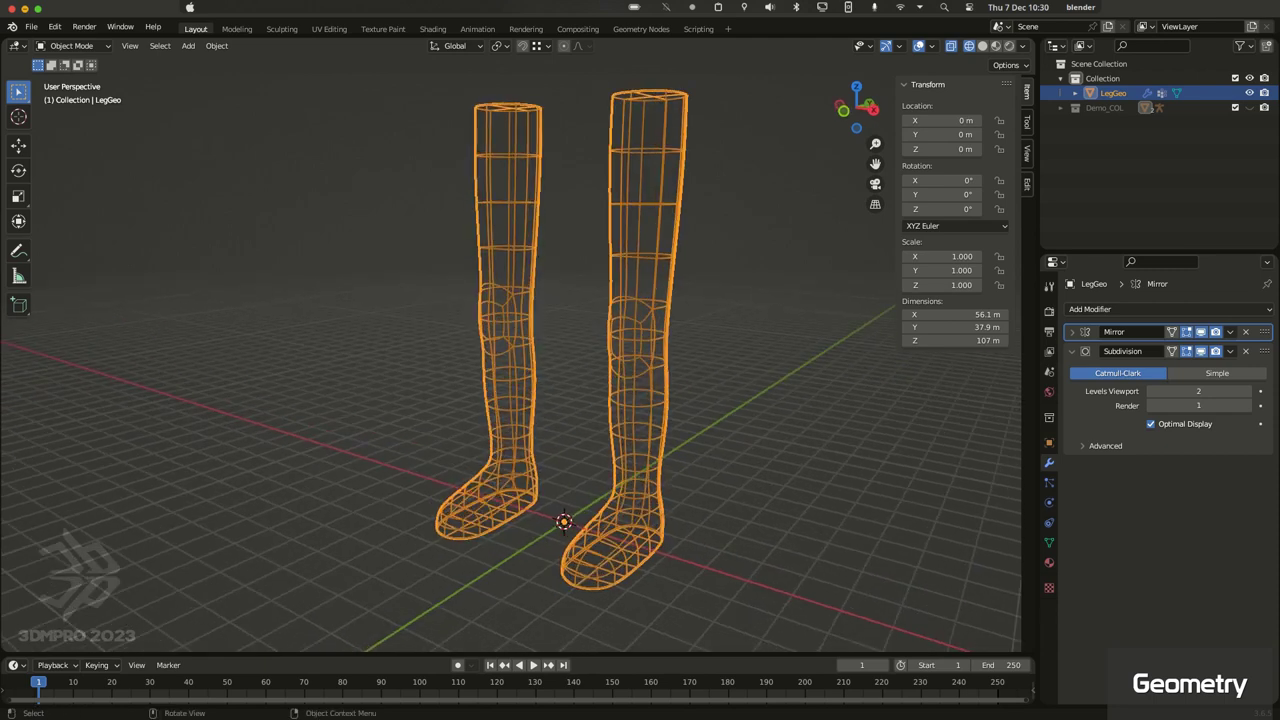
middle_click_drag(709, 506, 656, 494, "shift")
scroll(645, 471, "down", 2)
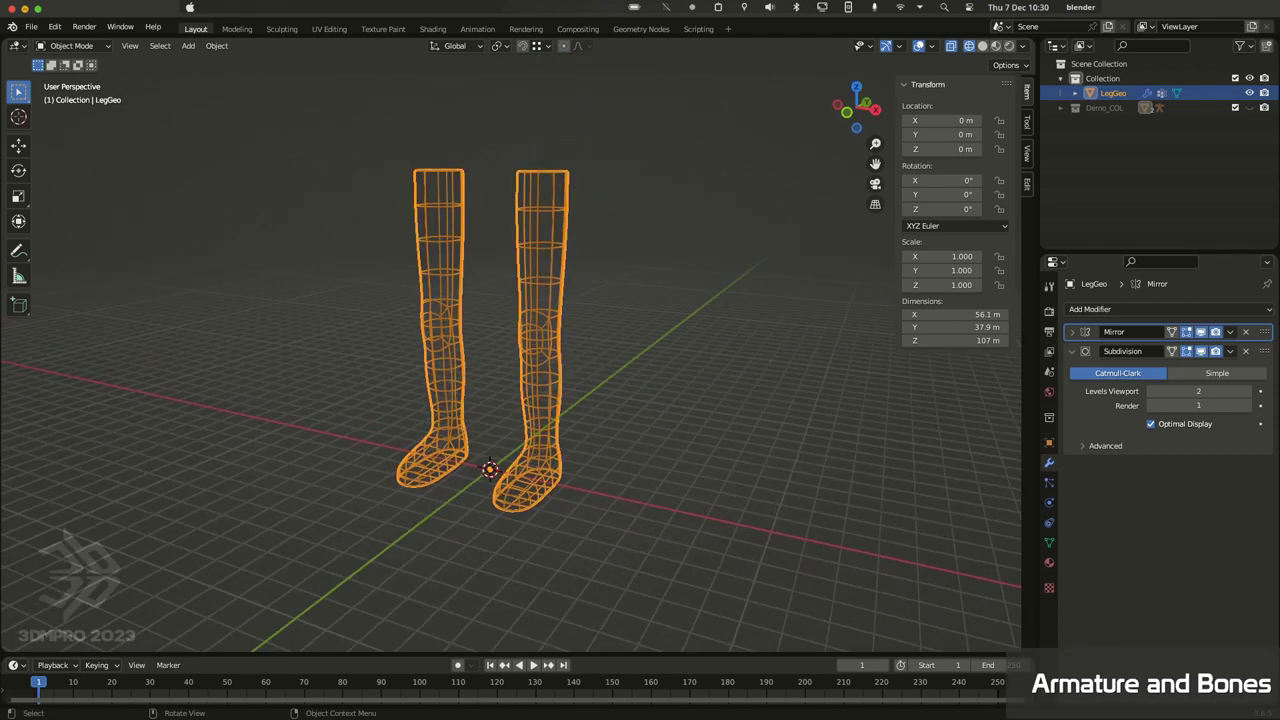
Step: Add an armature at the world origin between the feet and set its radius to 5 m
key("shift")
key("shift")
key("shift+a")
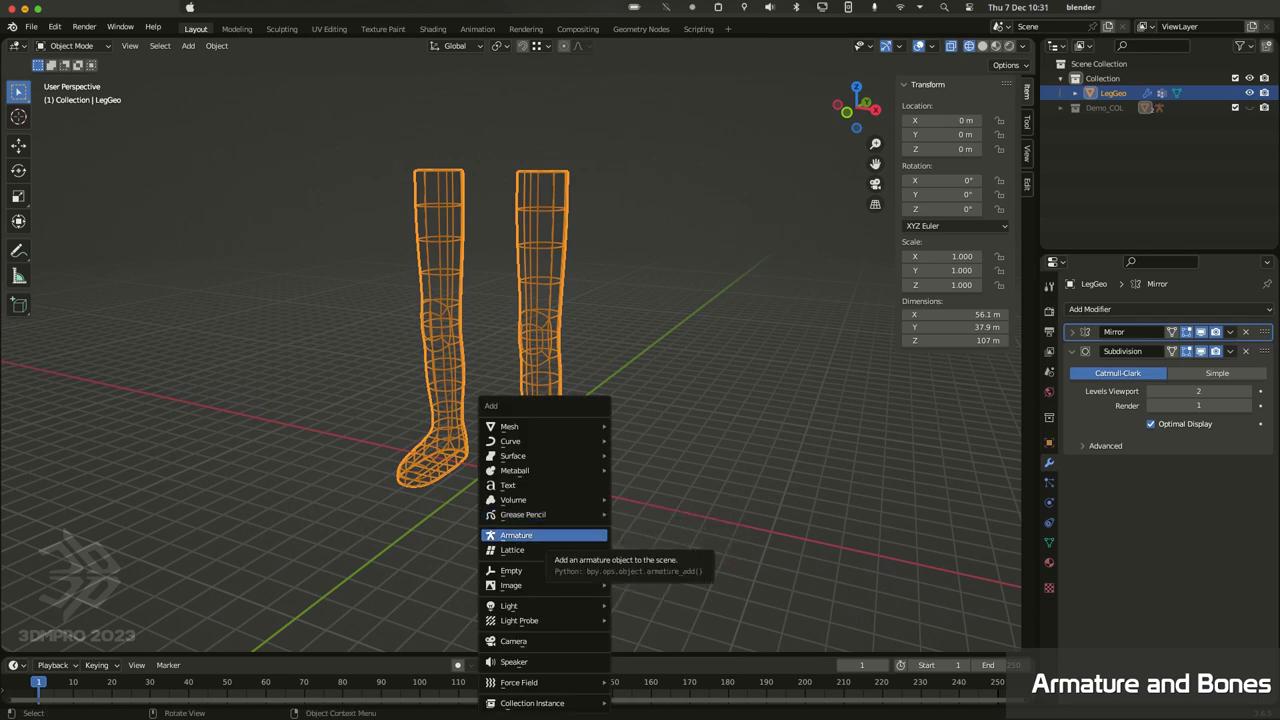
left_click(530, 536)
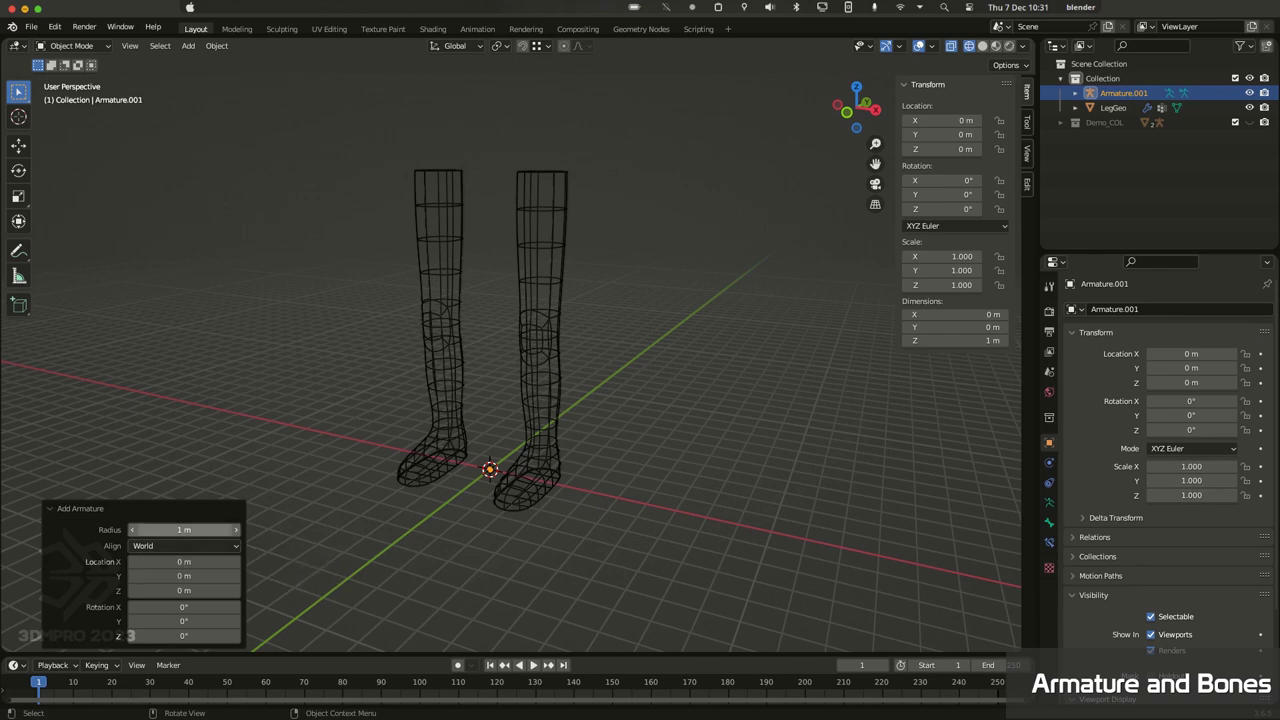
left_click(166, 530)
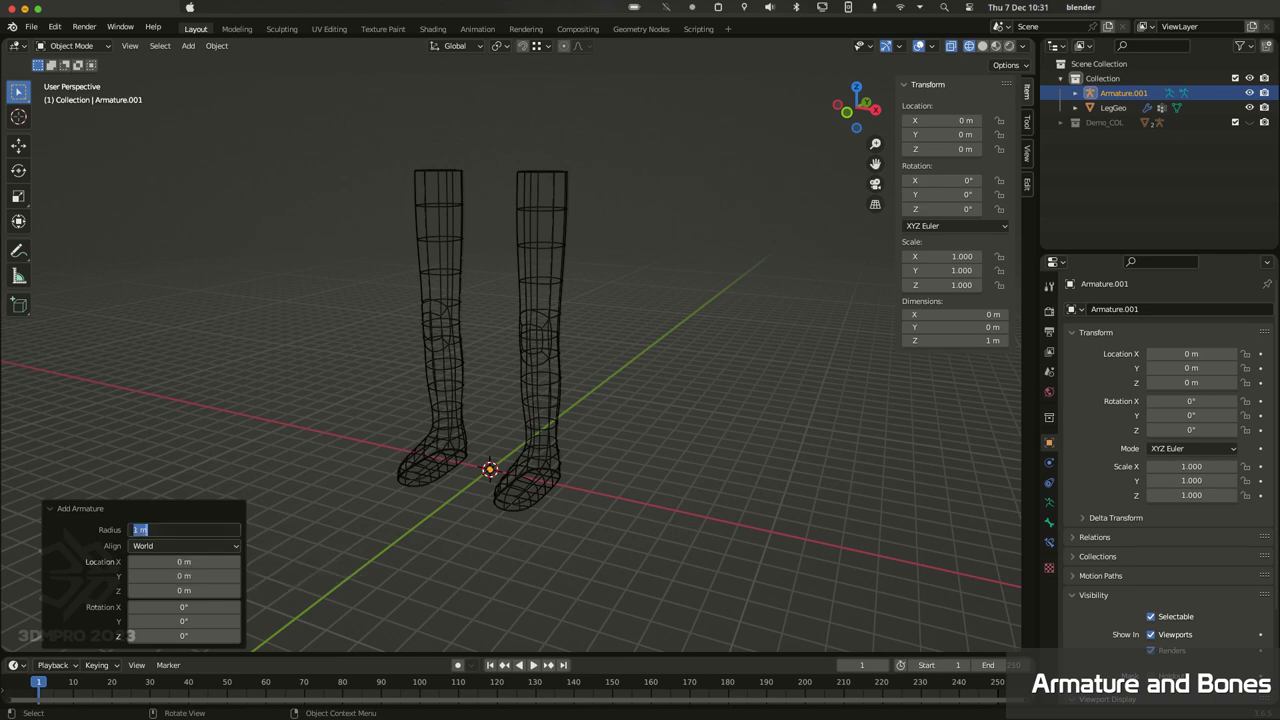
type("5")
key("Return")
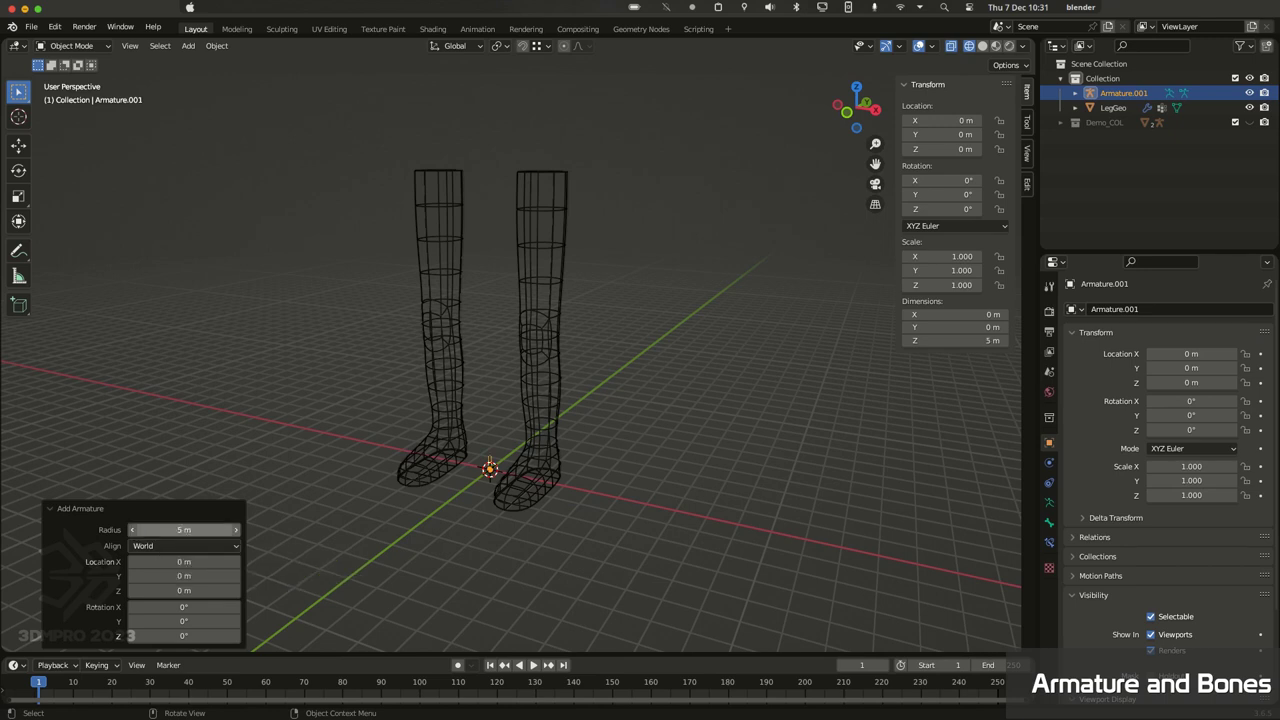
scroll(440, 450, "up", 3)
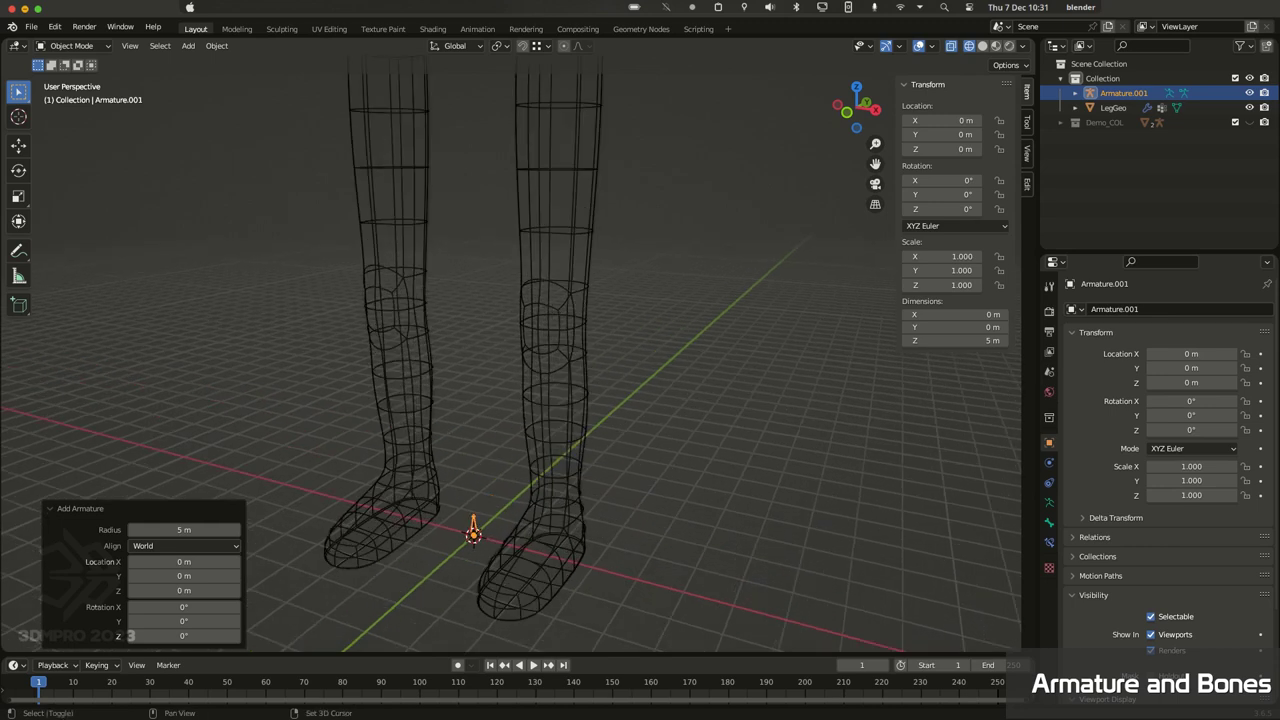
middle_click_drag(420, 490, 445, 410, "shift")
middle_click_drag(445, 410, 498, 402)
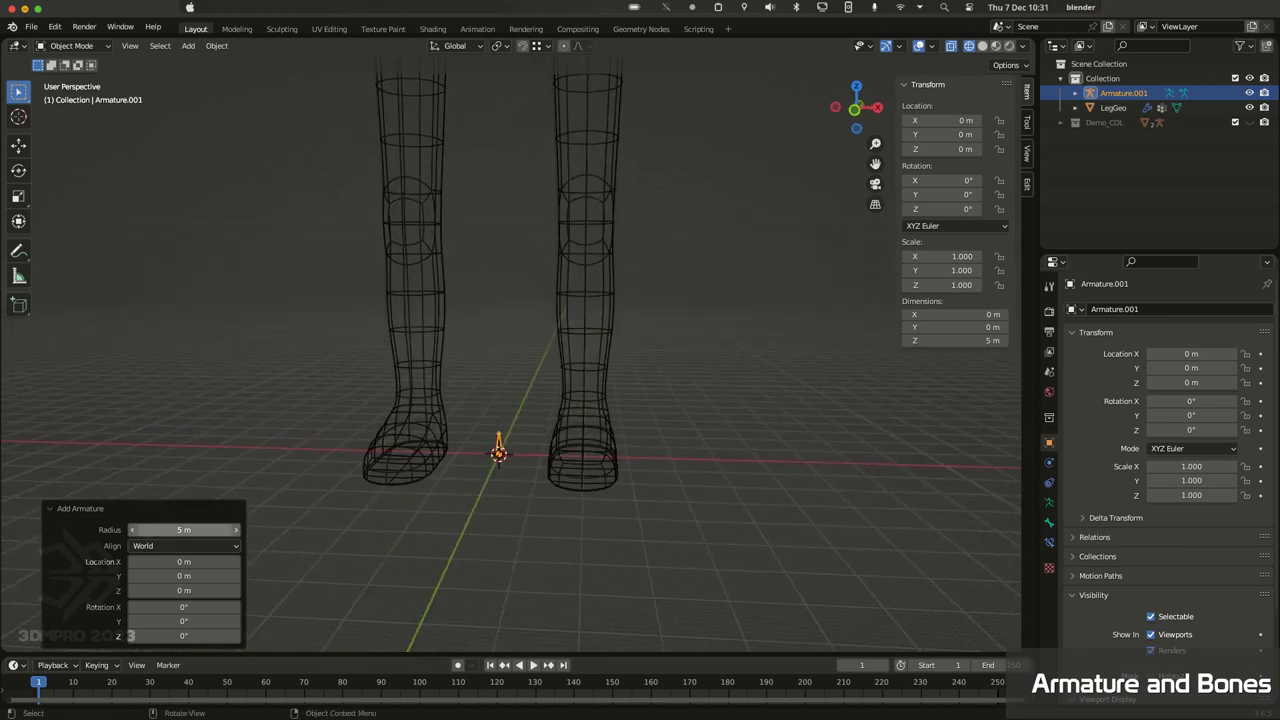
Step: Nudge the new armature's radius and reset it to 5 m
left_click(236, 530)
left_click(184, 530)
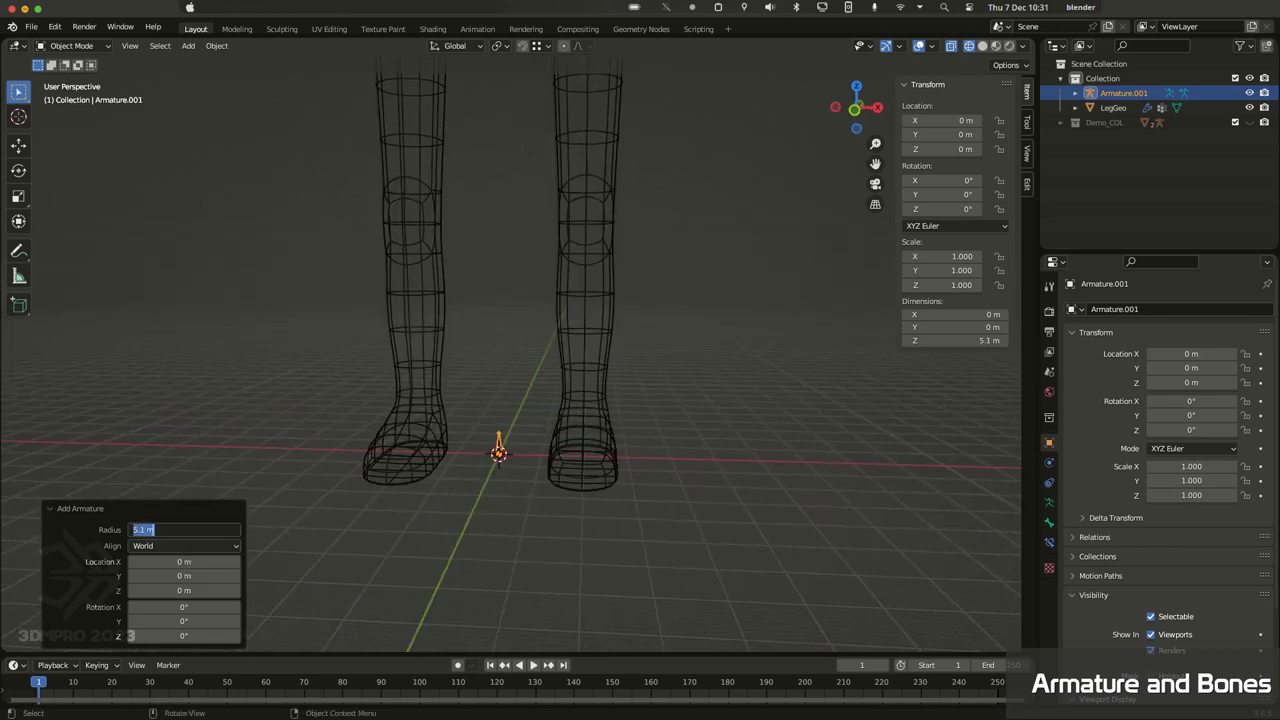
left_click(184, 530)
key("ctrl+a")
type("5")
key("Tab")
key("Return")
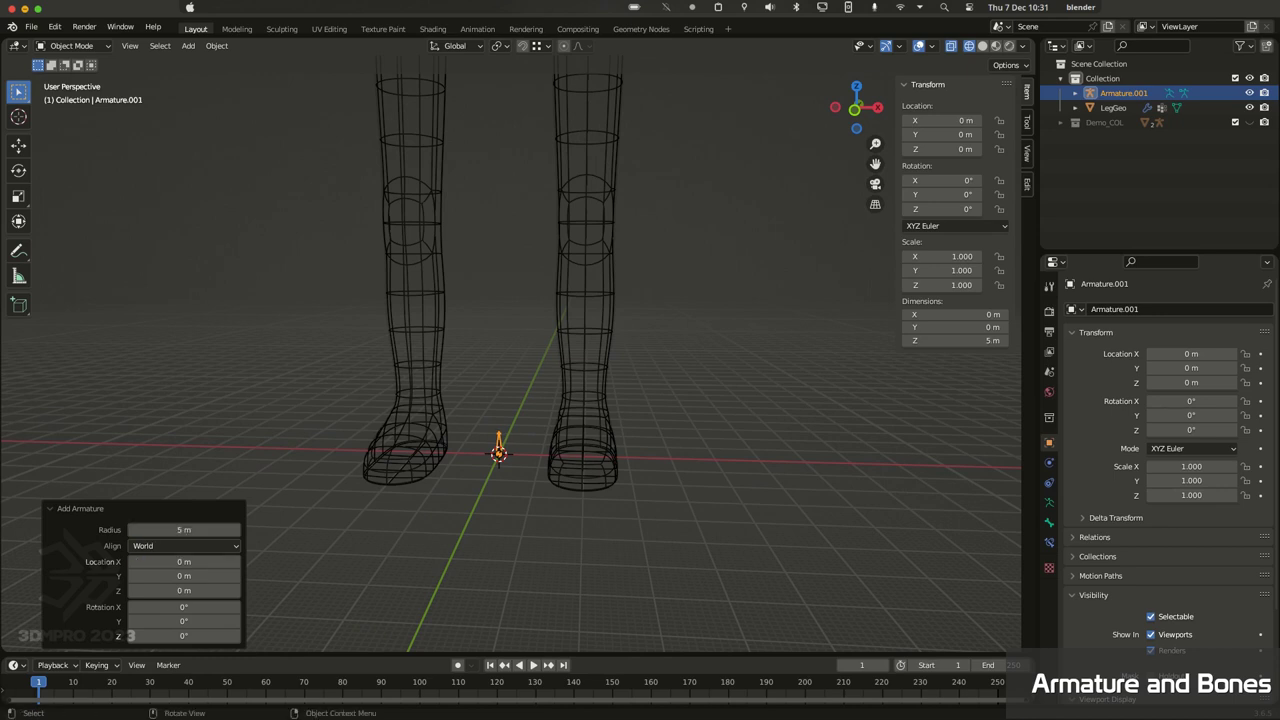
middle_click_drag(480, 517, 430, 517)
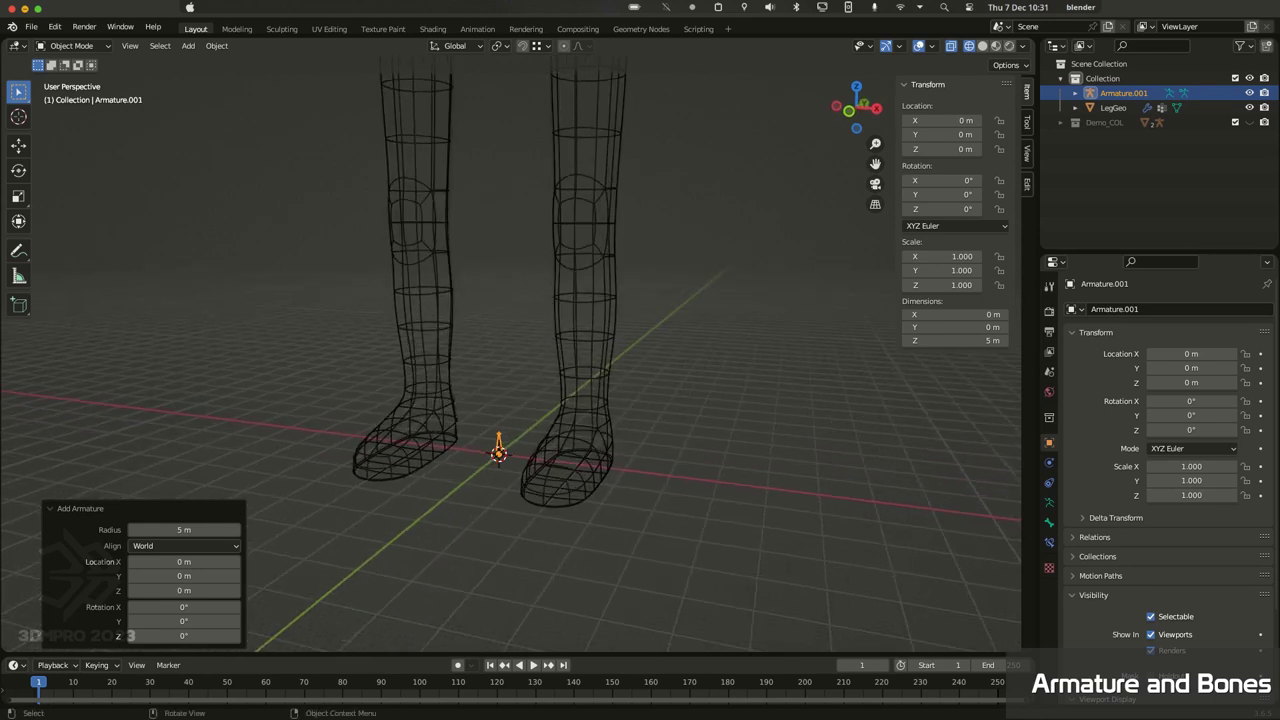
Step: Put the armature in Edit Mode, review the available interaction modes, and return to Object Mode
key("Tab")
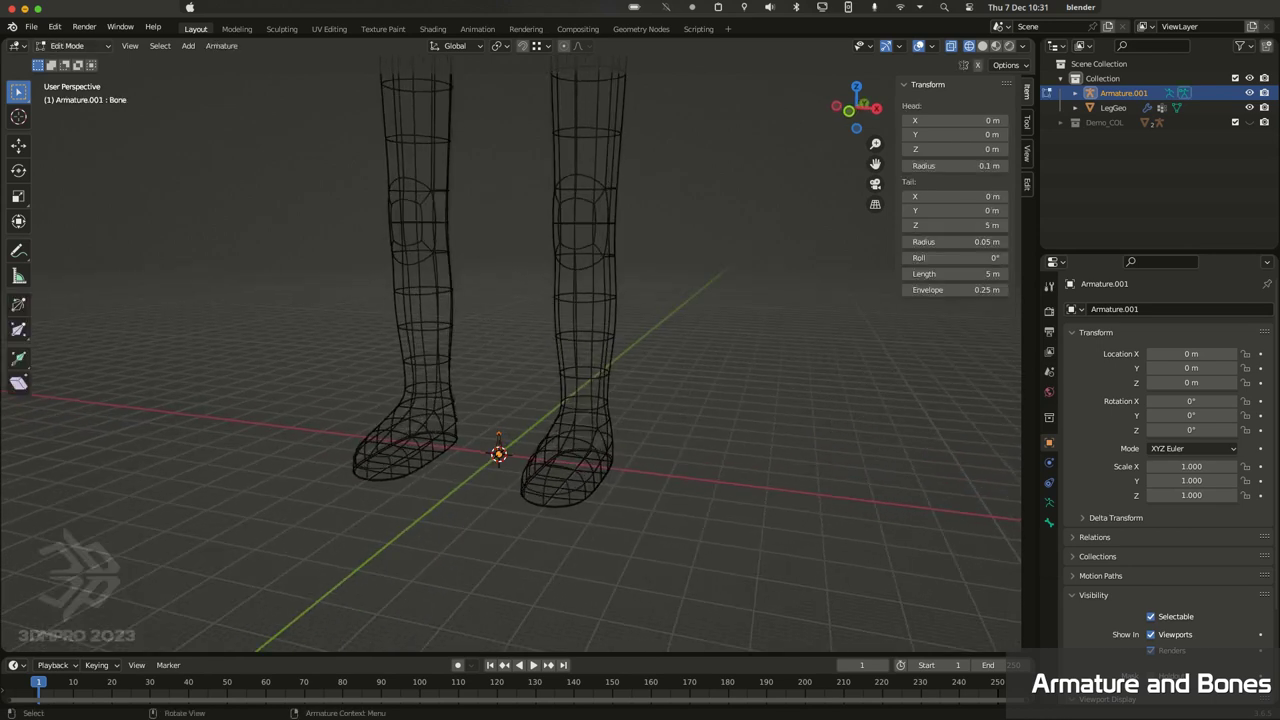
left_click(73, 46)
left_click(70, 45)
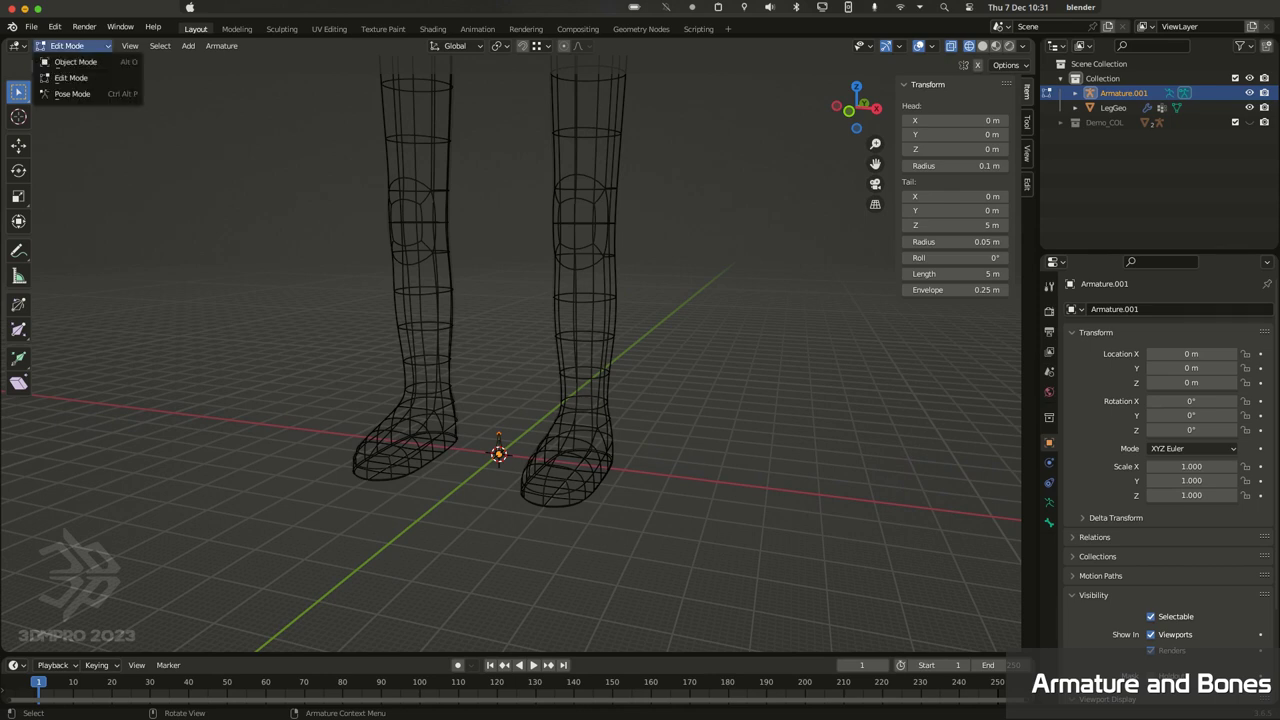
key("Escape")
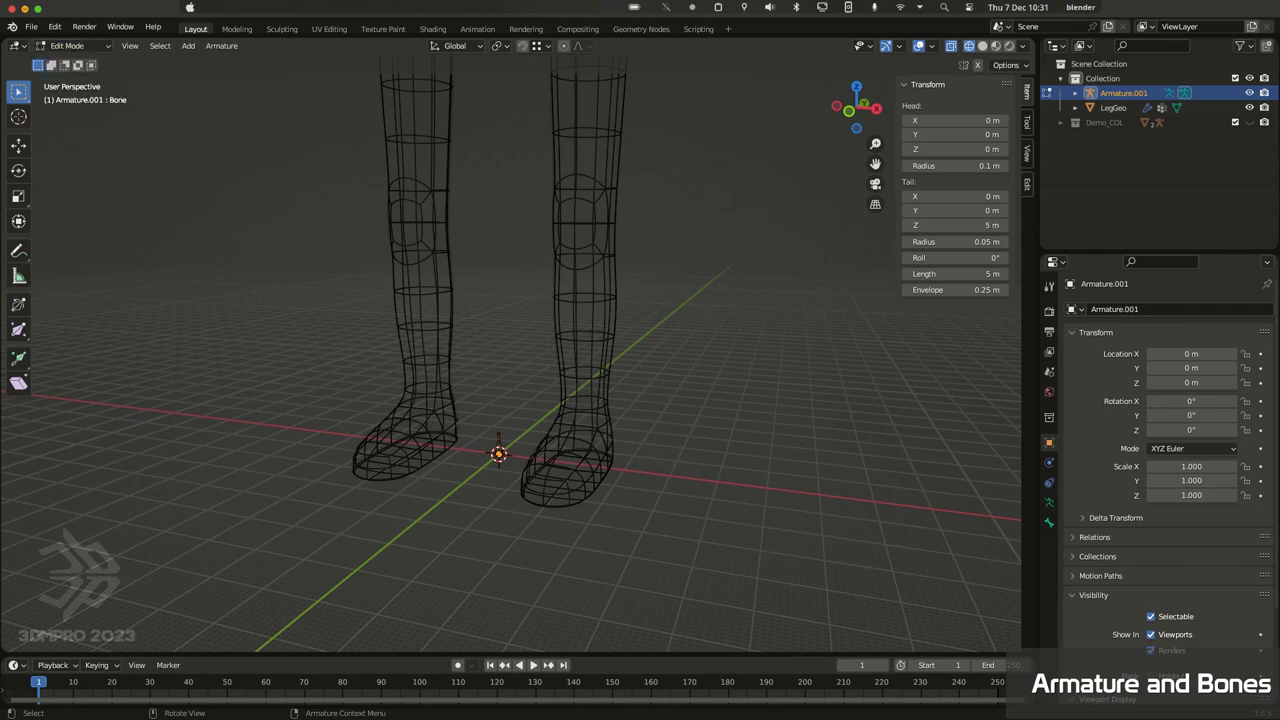
key("Tab")
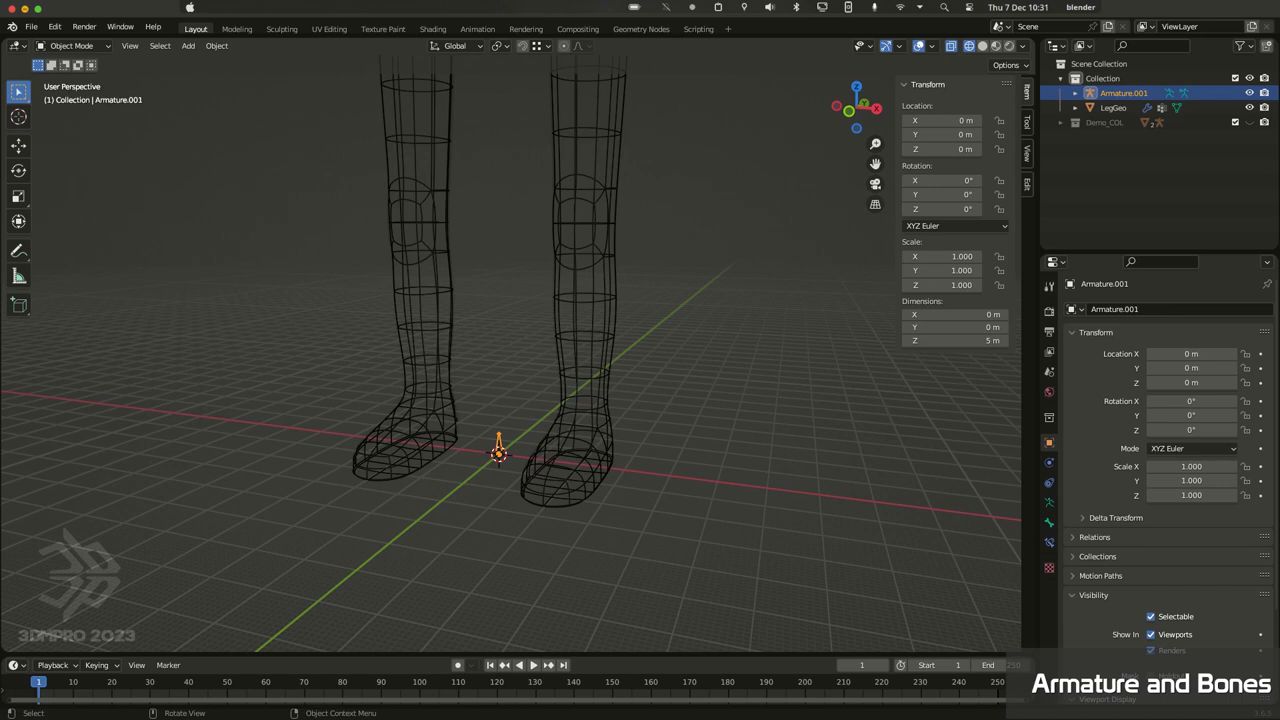
Step: Select the LegGeo mesh and briefly enter its Edit Mode to compare it with the armature's, returning to Object Mode
scroll(510, 355, "up", 3)
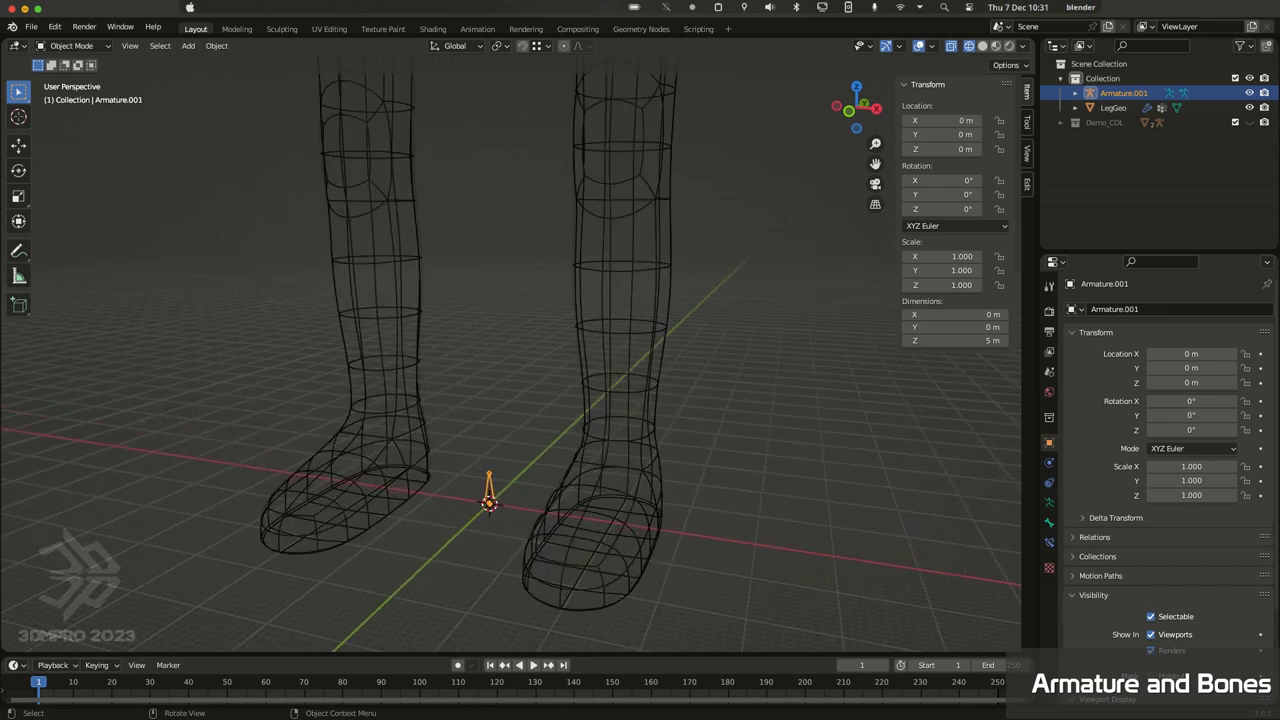
left_click(582, 400)
key("Tab")
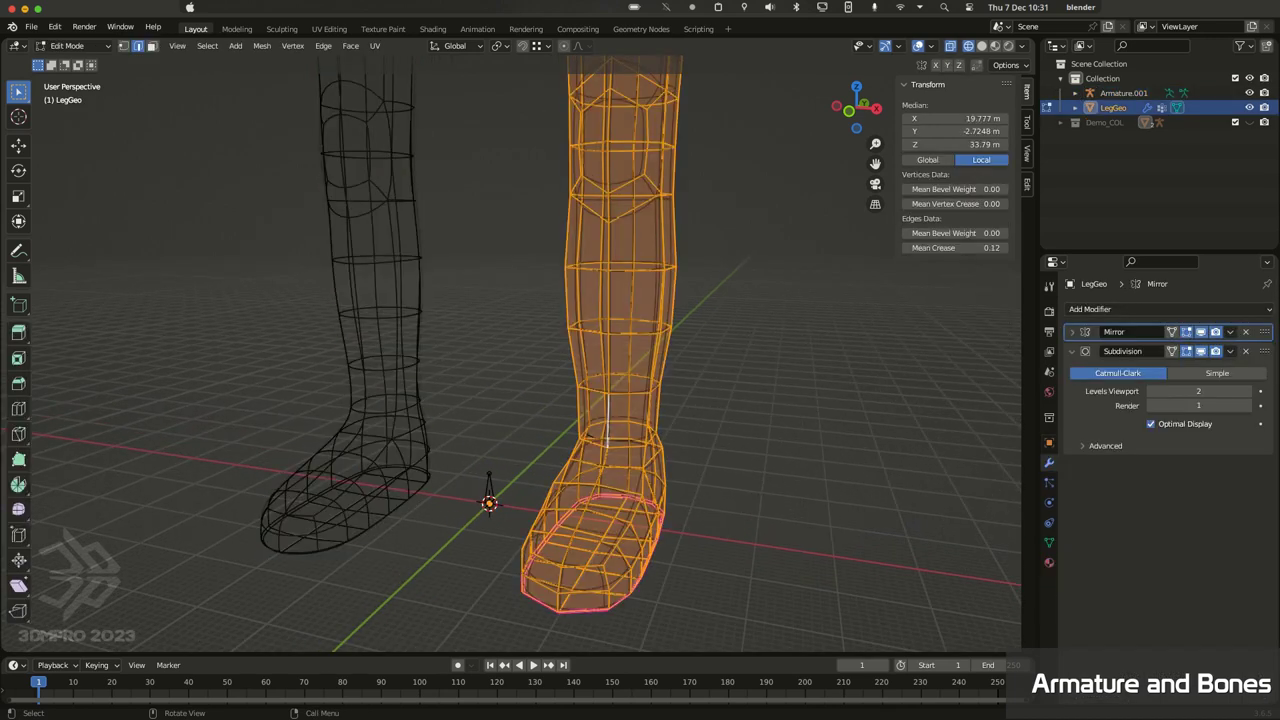
key("Tab")
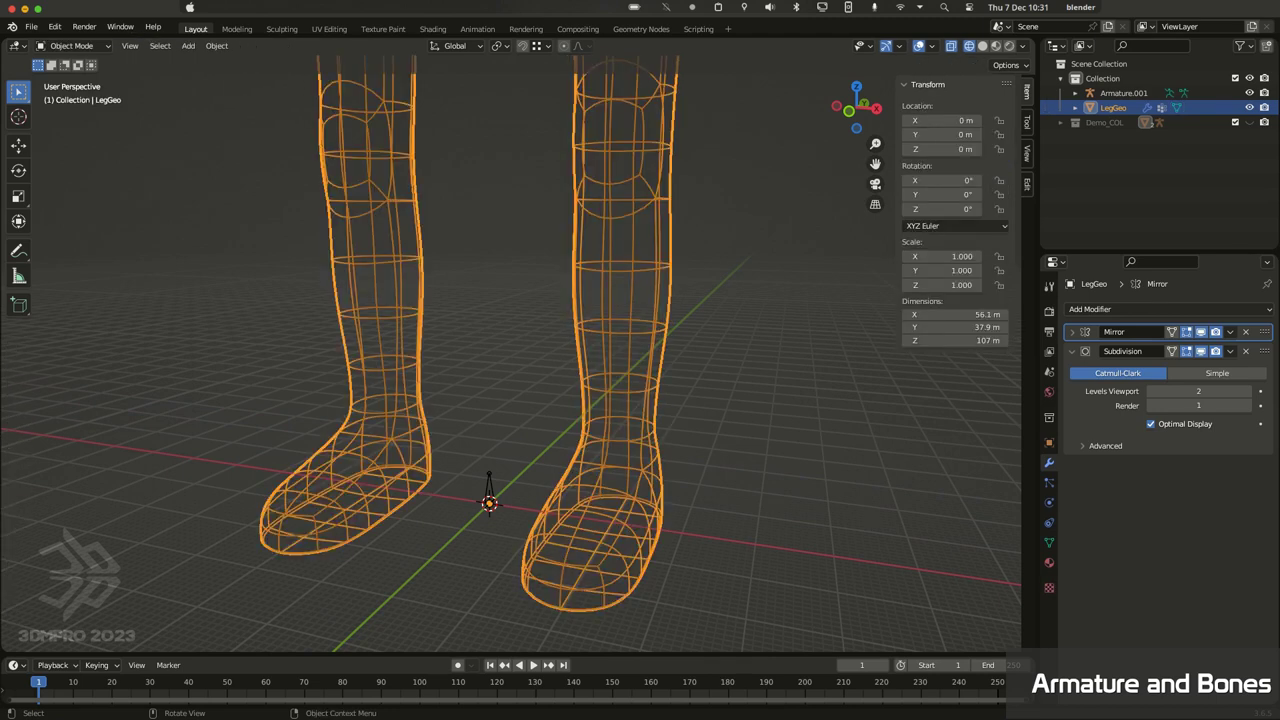
Step: Put the armature in Edit Mode and raise its bone's tail about 6.5 m along Z
left_click(489, 483)
key("Tab")
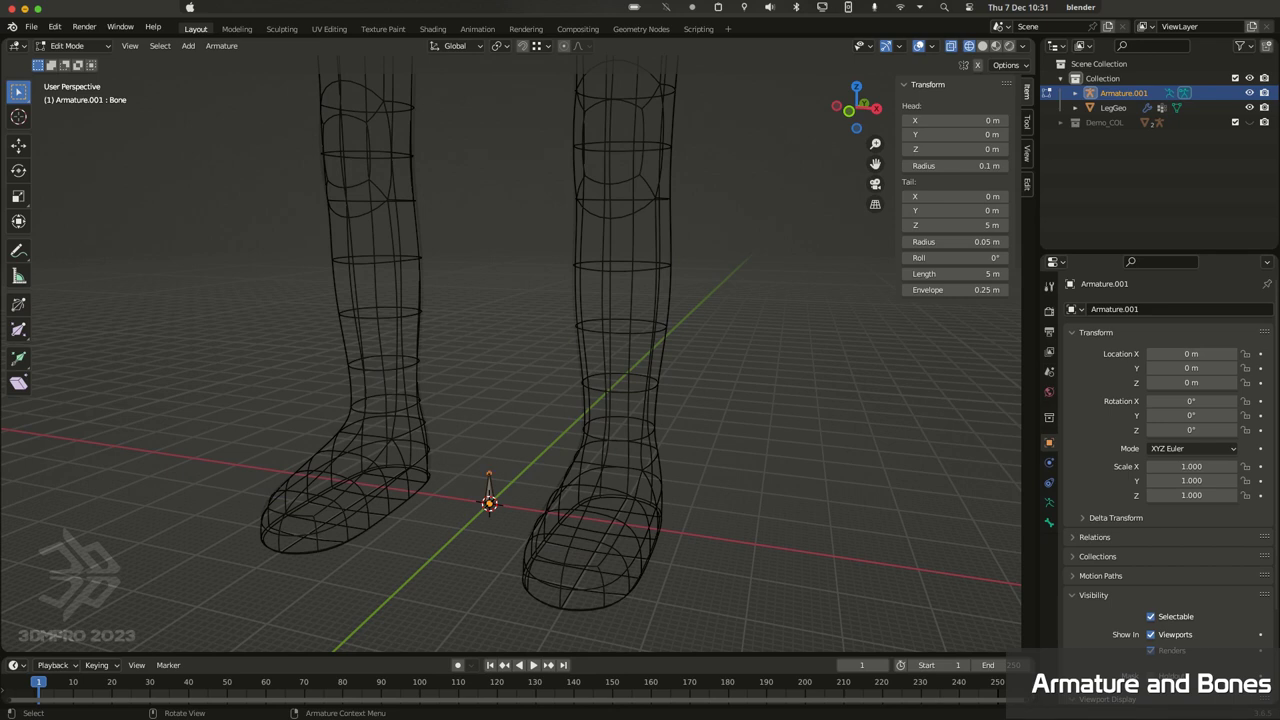
key("g")
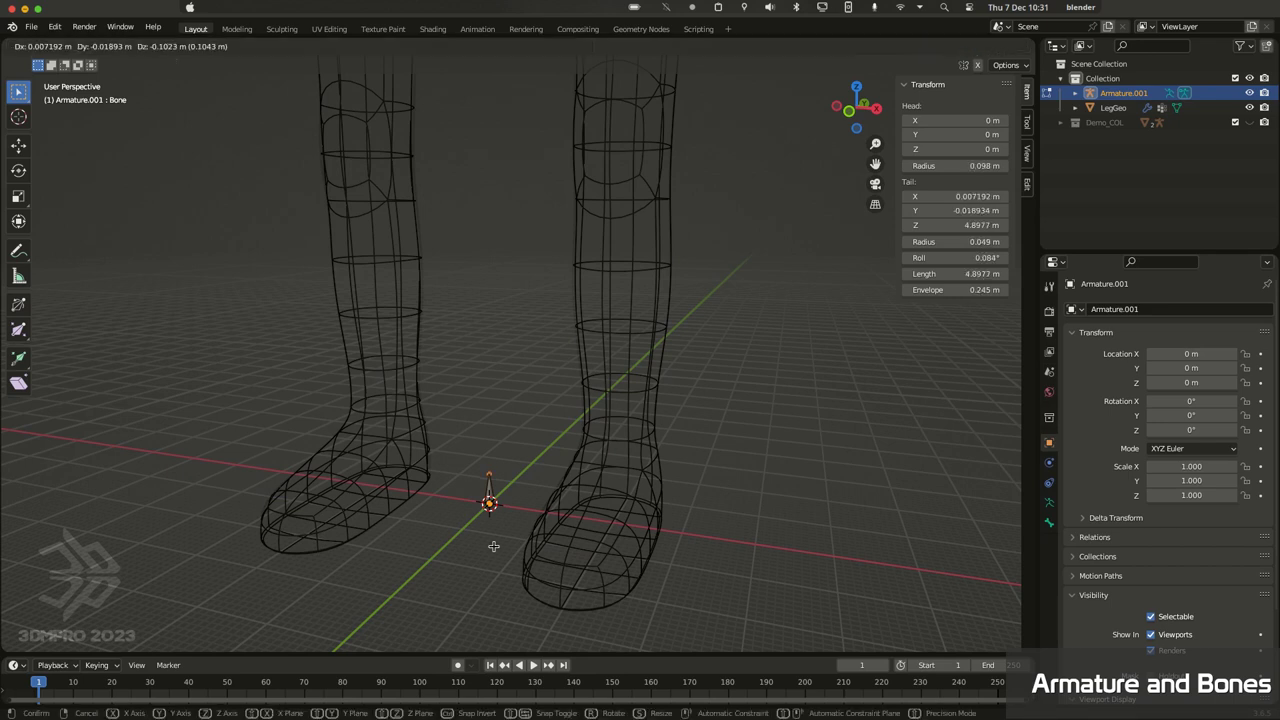
key("z")
left_click(490, 505)
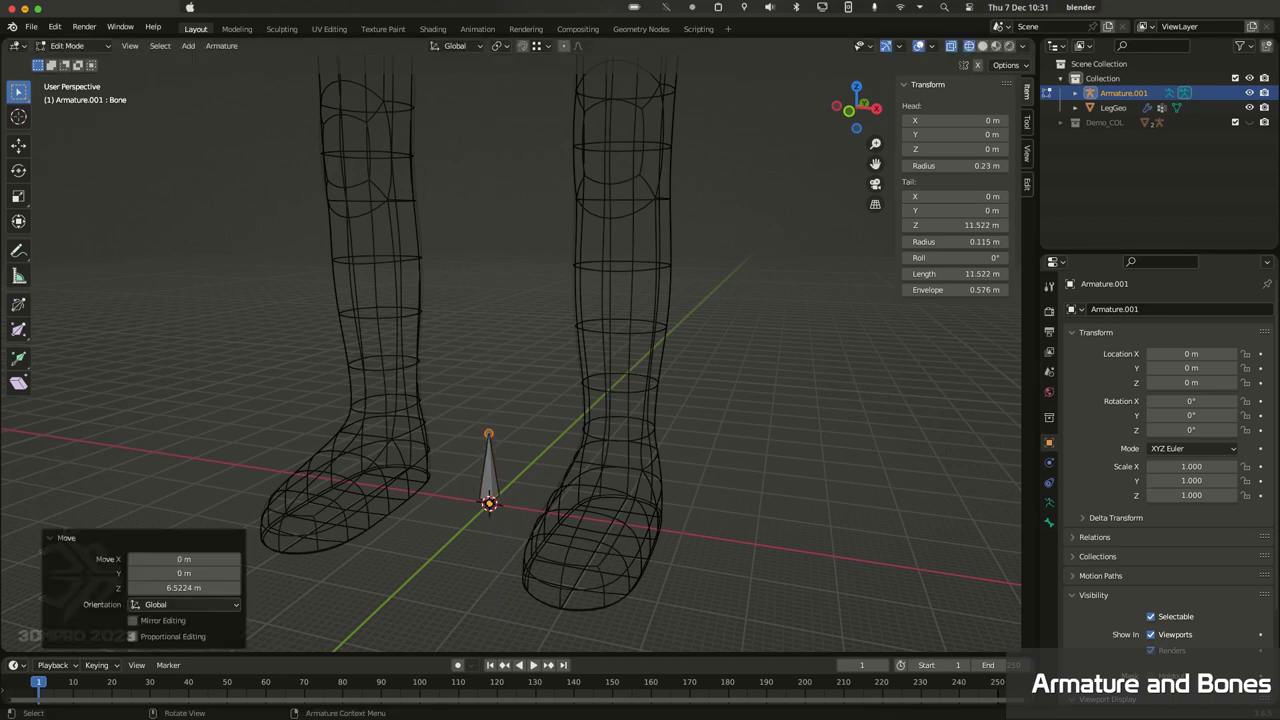
left_click(489, 433)
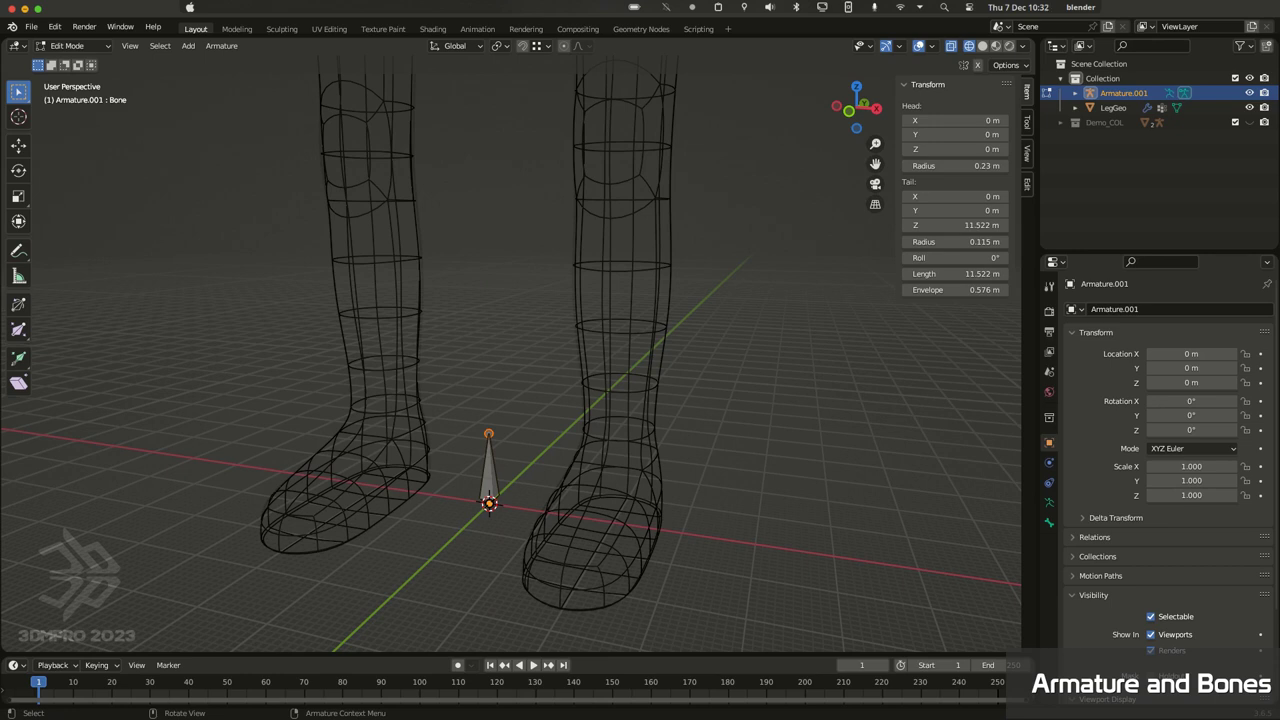
Step: Select the whole bone between the feet and disable Deform in its bone properties
left_click(489, 475)
left_click(489, 503)
key("a")
scroll(490, 360, "down", 2)
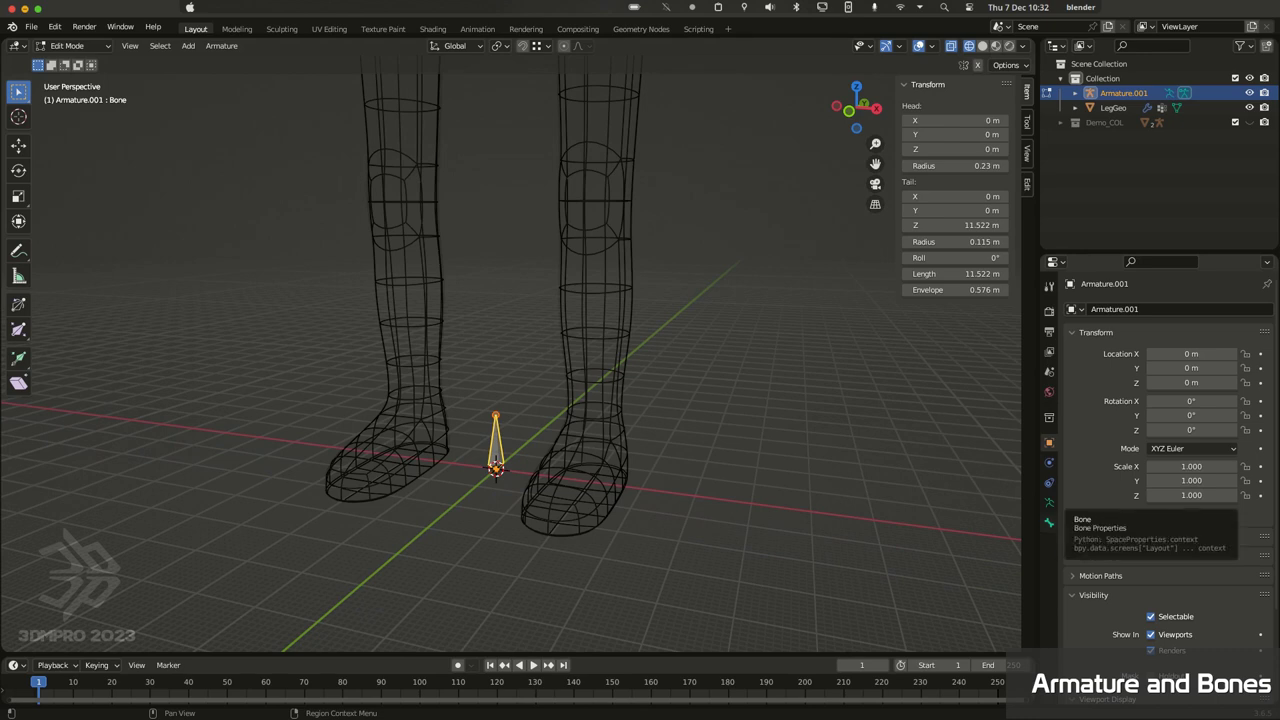
left_click(1049, 522)
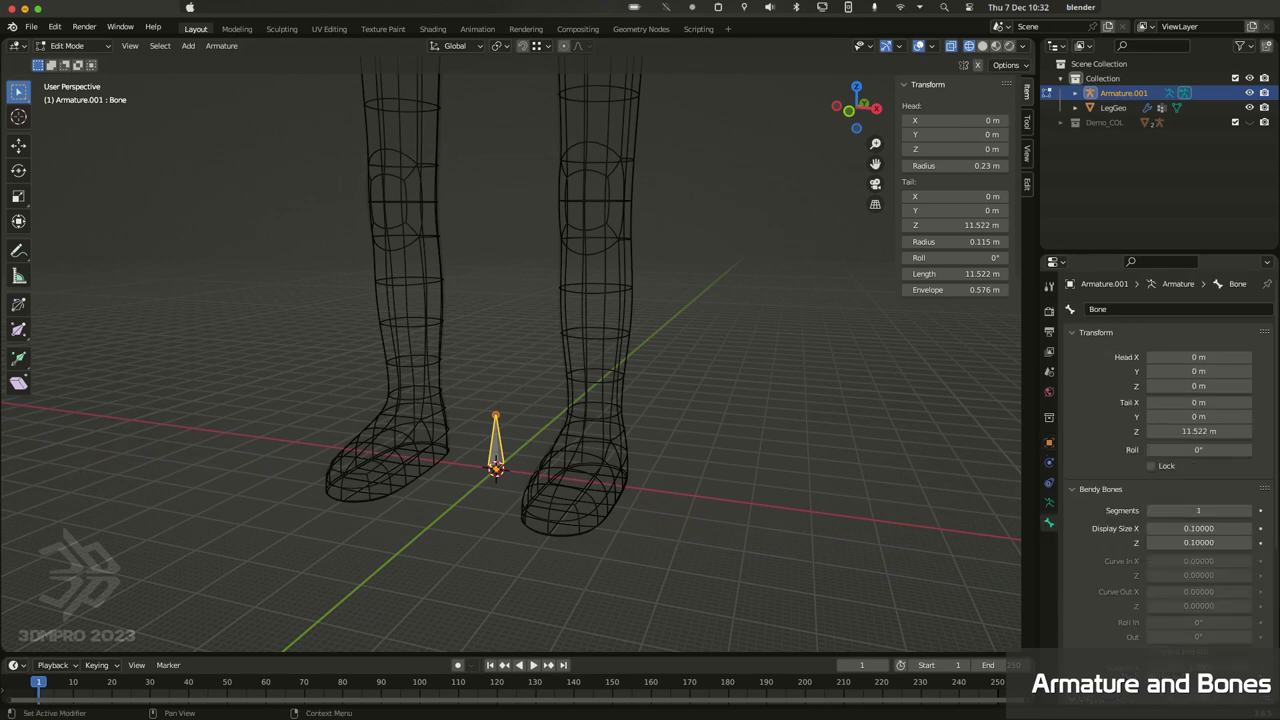
left_click(1049, 502)
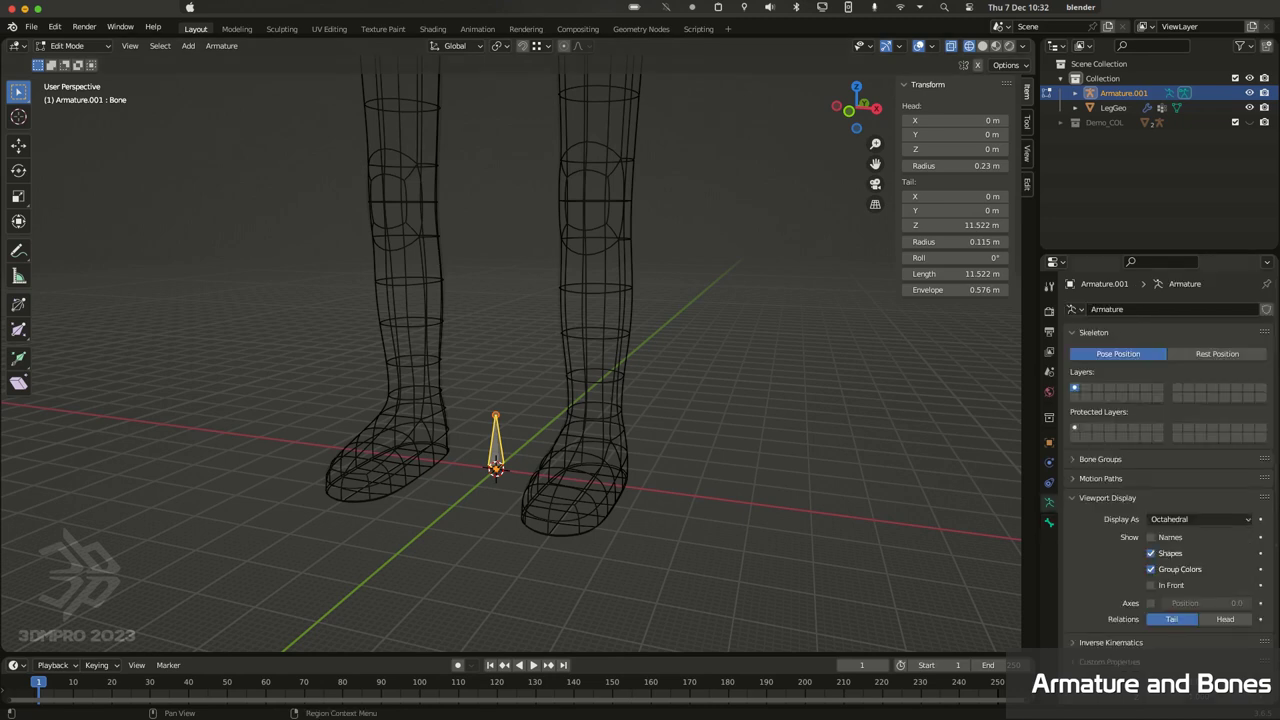
left_click(1049, 522)
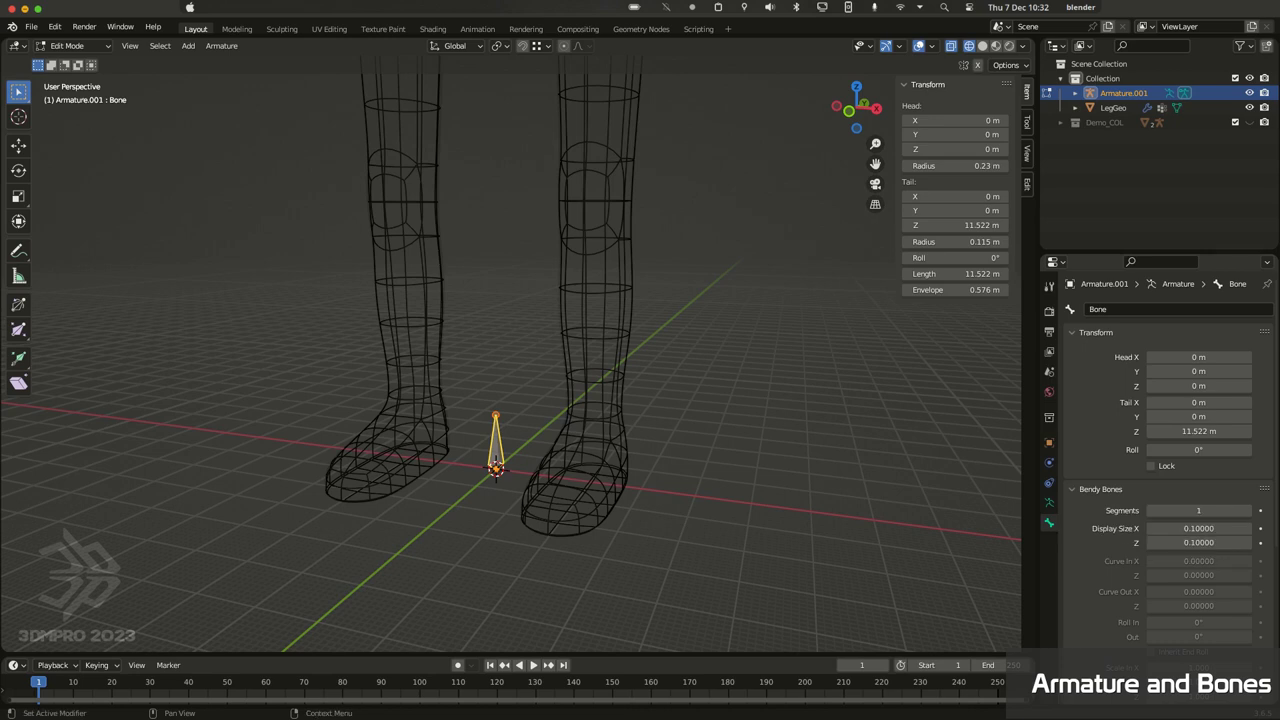
scroll(1150, 480, "down", 1)
left_click(1099, 463)
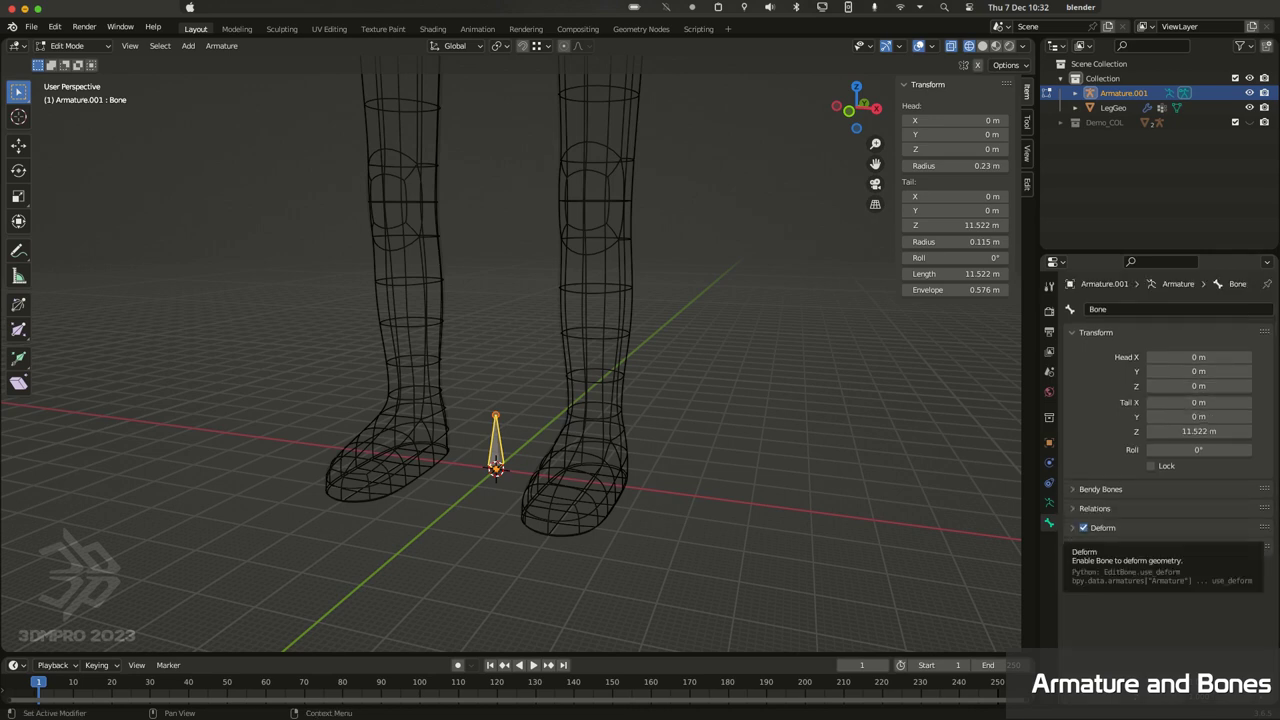
left_click(1083, 527)
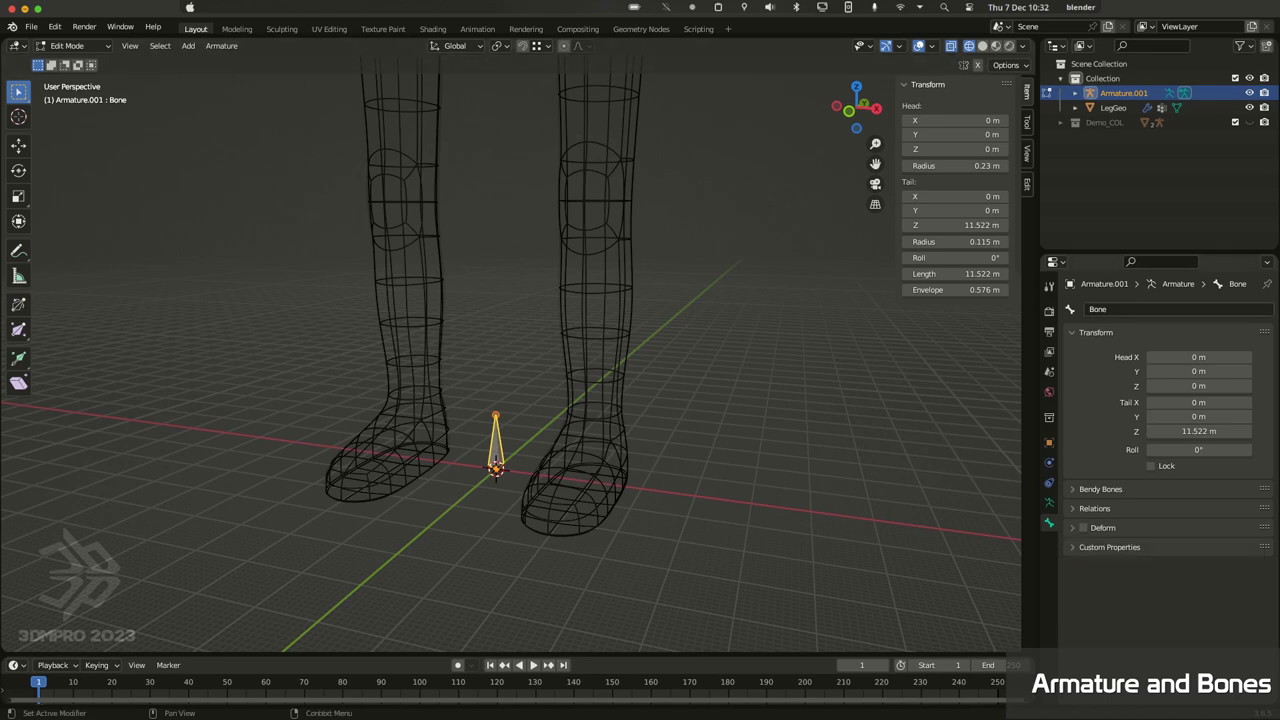
Step: Rename the bone at the world origin as Main
left_click(1178, 309)
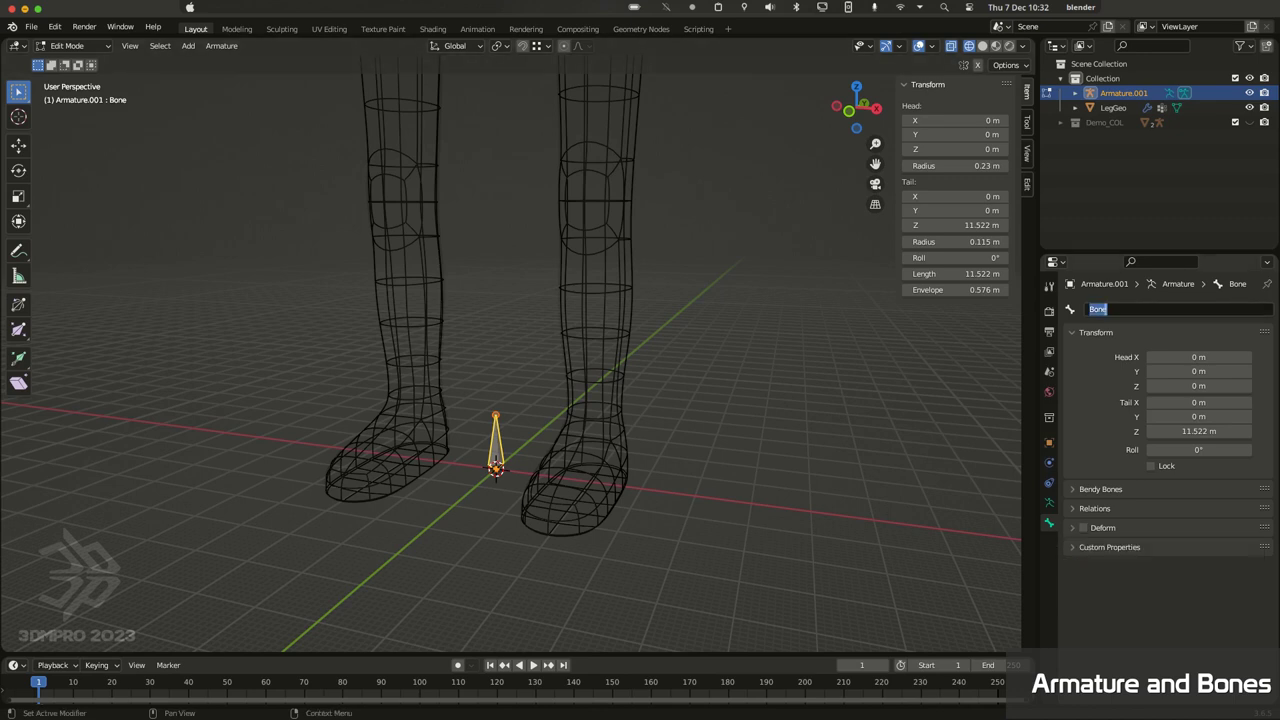
type("Main")
key("Return")
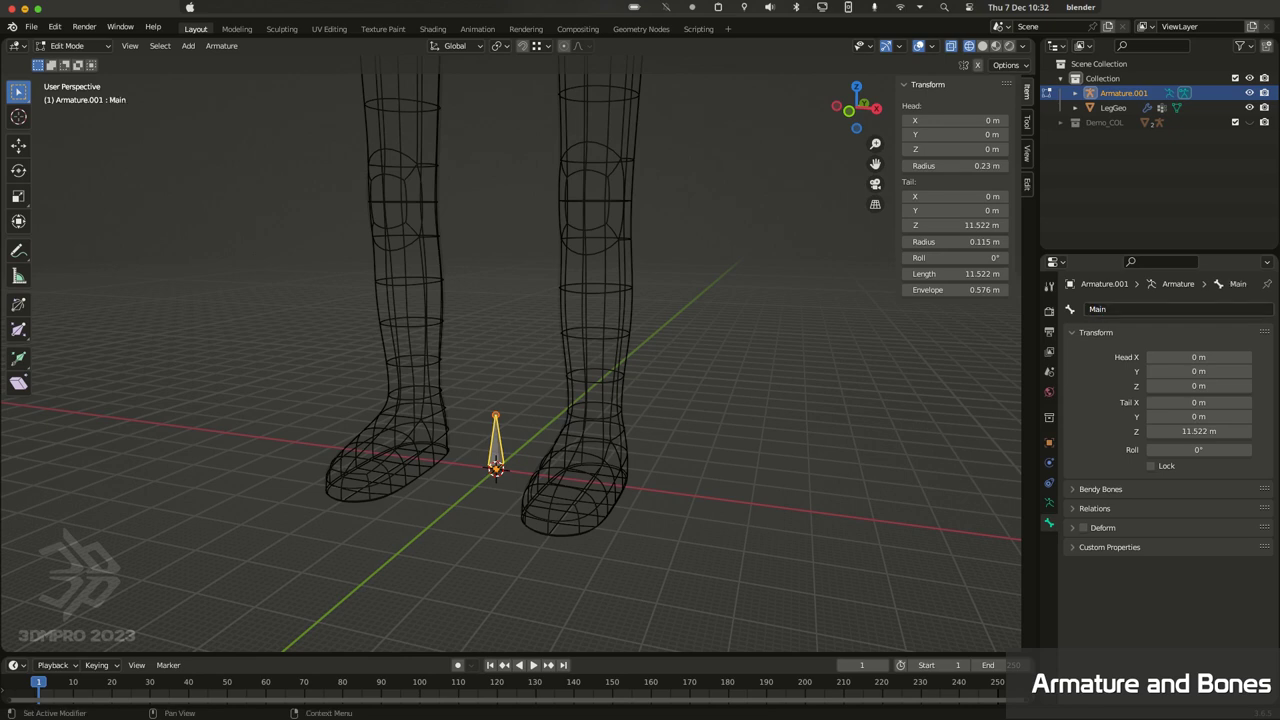
Step: In the right orthographic view, duplicate the Main bone and place the copy about 88 m higher, inside the upper leg
middle_click_drag(613, 406, 612, 409, "shift")
scroll(611, 409, "down", 6)
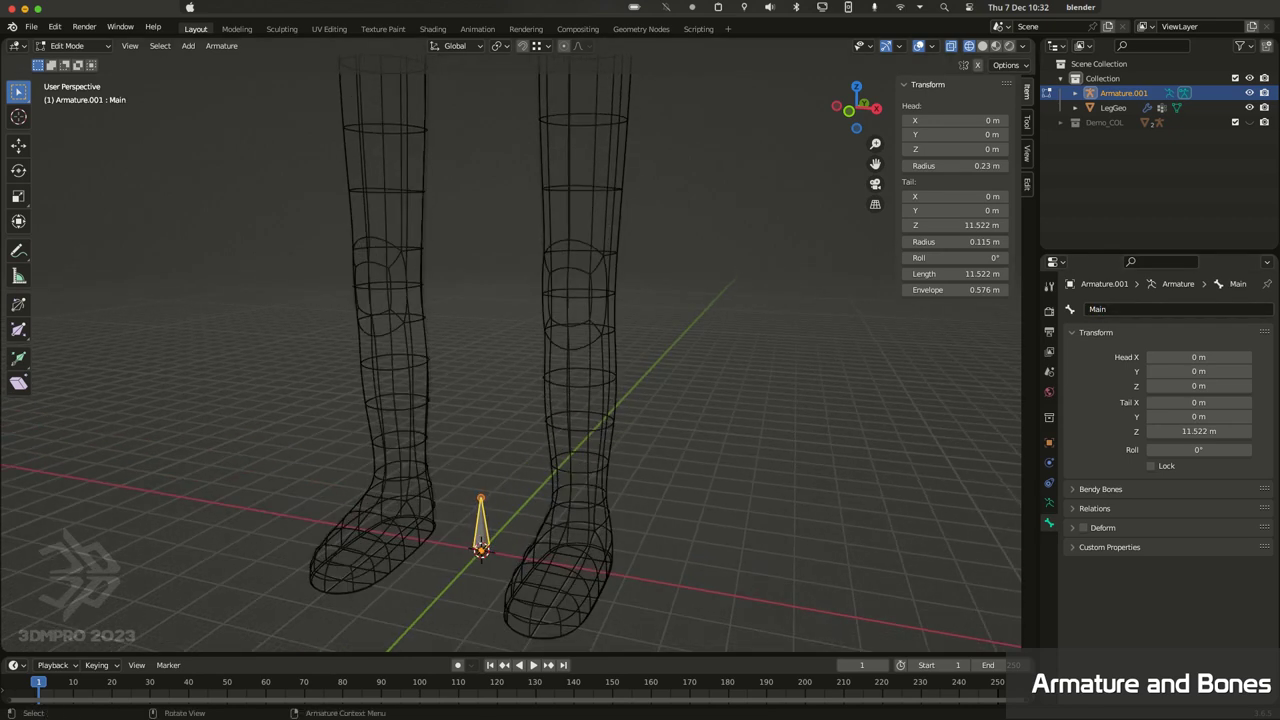
middle_click_drag(604, 545, 702, 449, "shift")
middle_click_drag(614, 463, 560, 445)
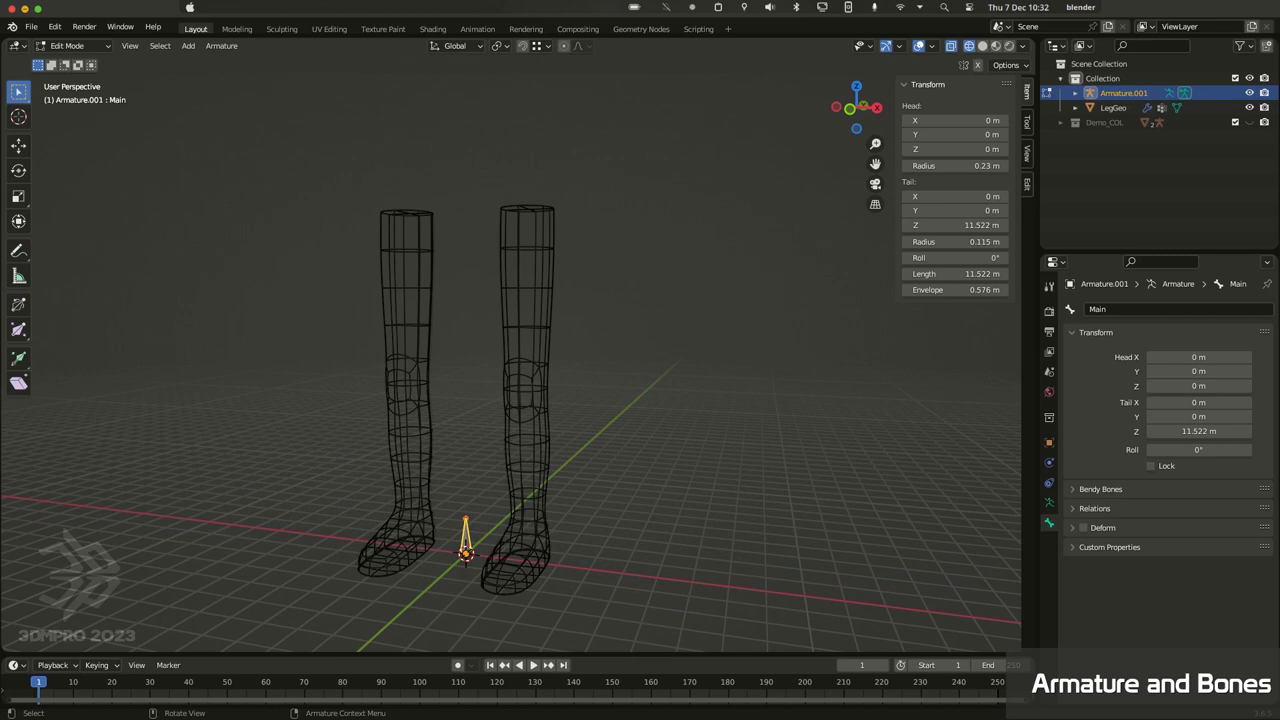
middle_click_drag(560, 445, 608, 450)
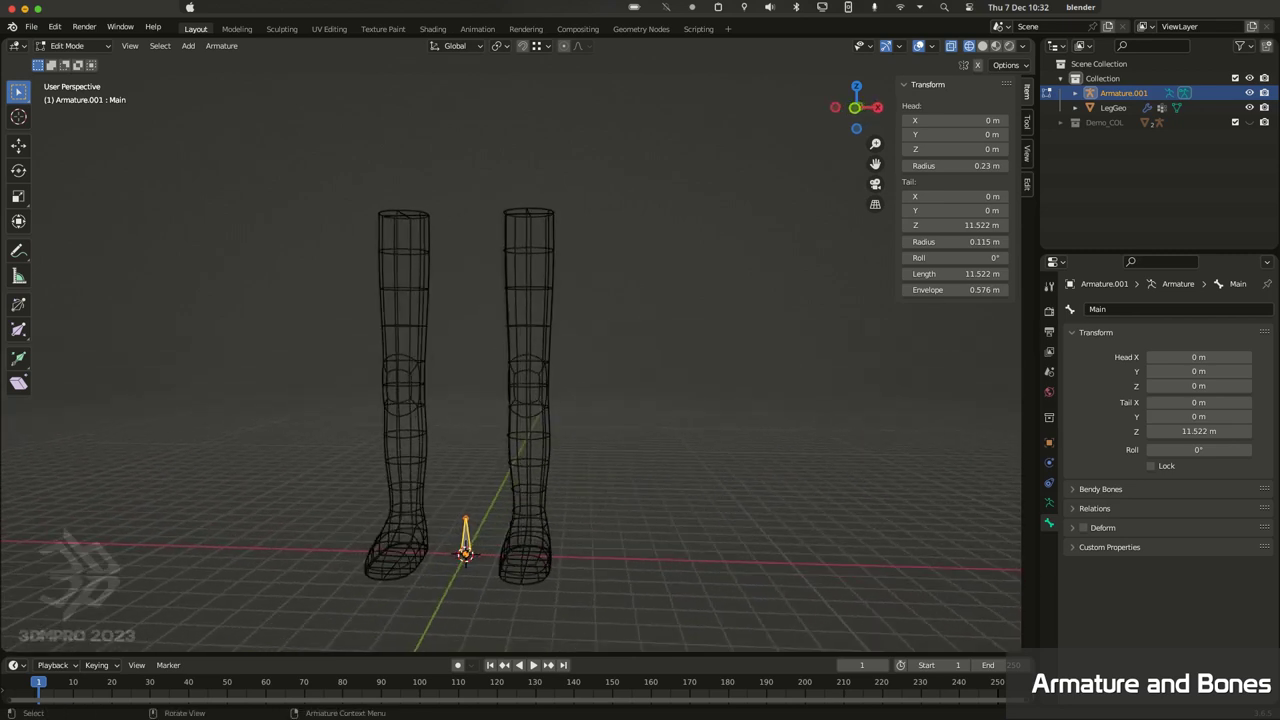
key("KP_3")
scroll(511, 360, "up", 3)
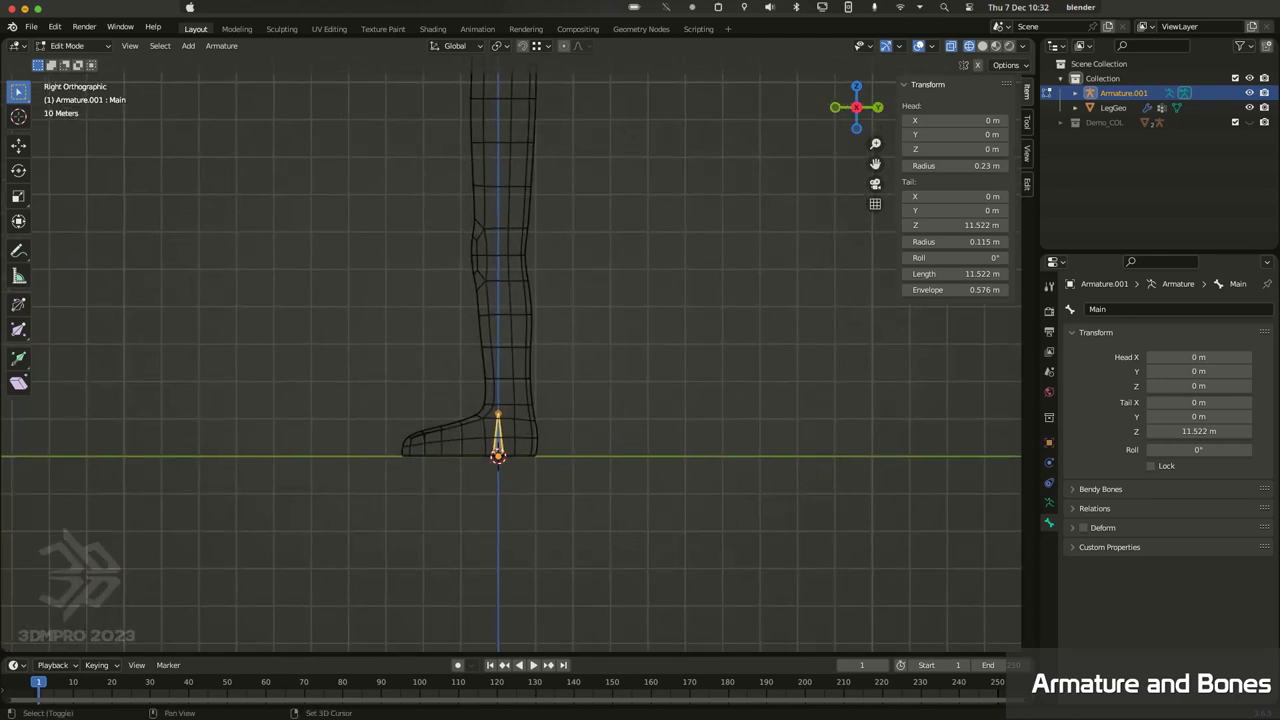
key("shift+d")
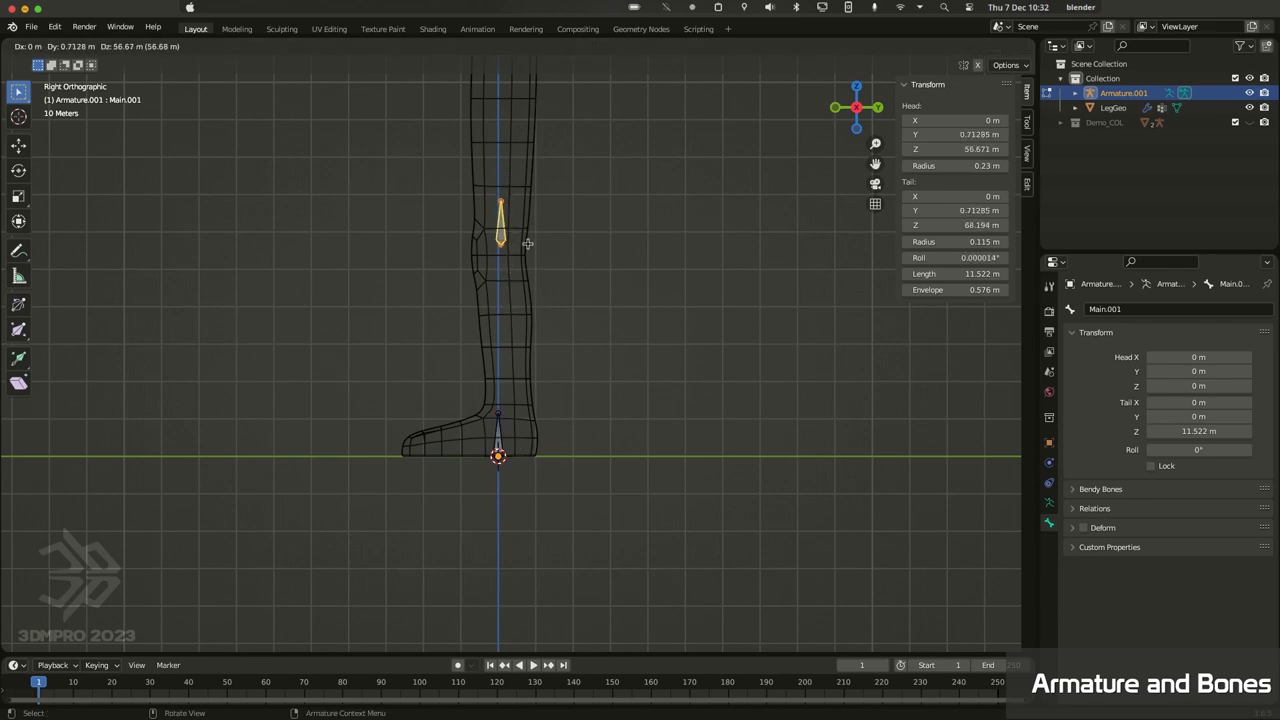
left_click(530, 130)
middle_click_drag(530, 130, 545, 405, "shift")
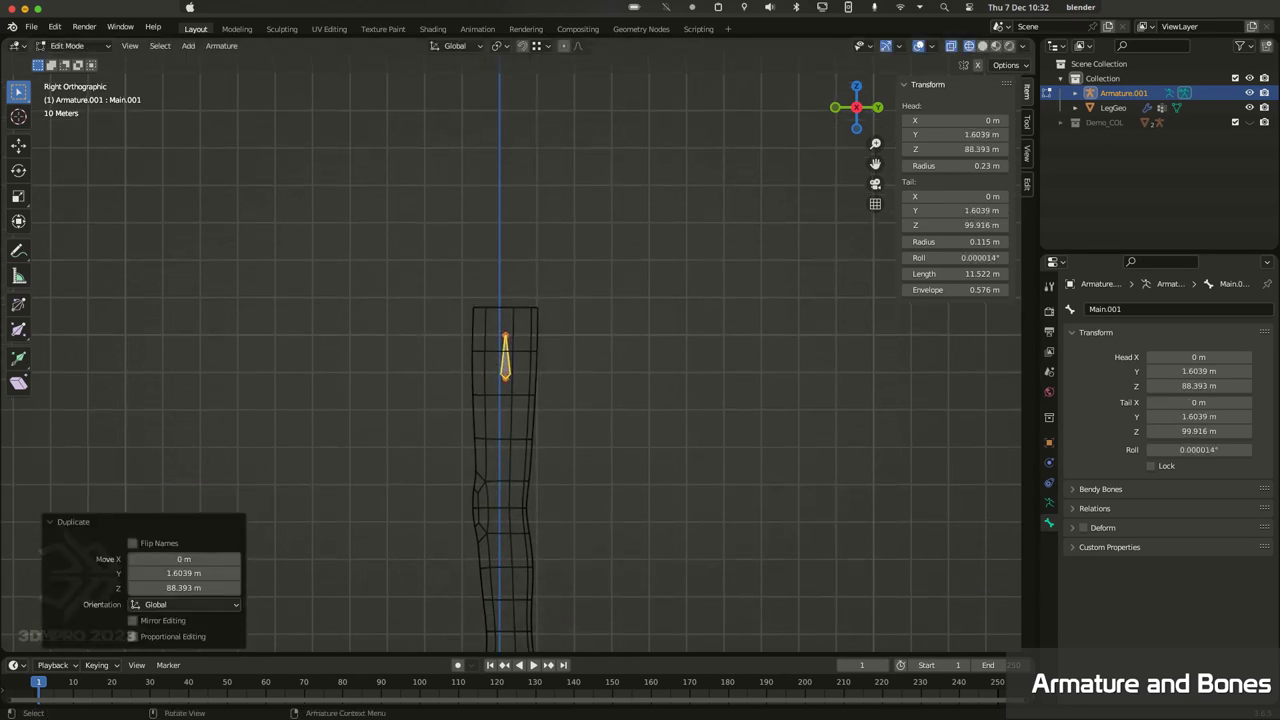
Step: Raise the duplicated bone about 31 m to sit above the legs and set its head's Y to 0
key("g")
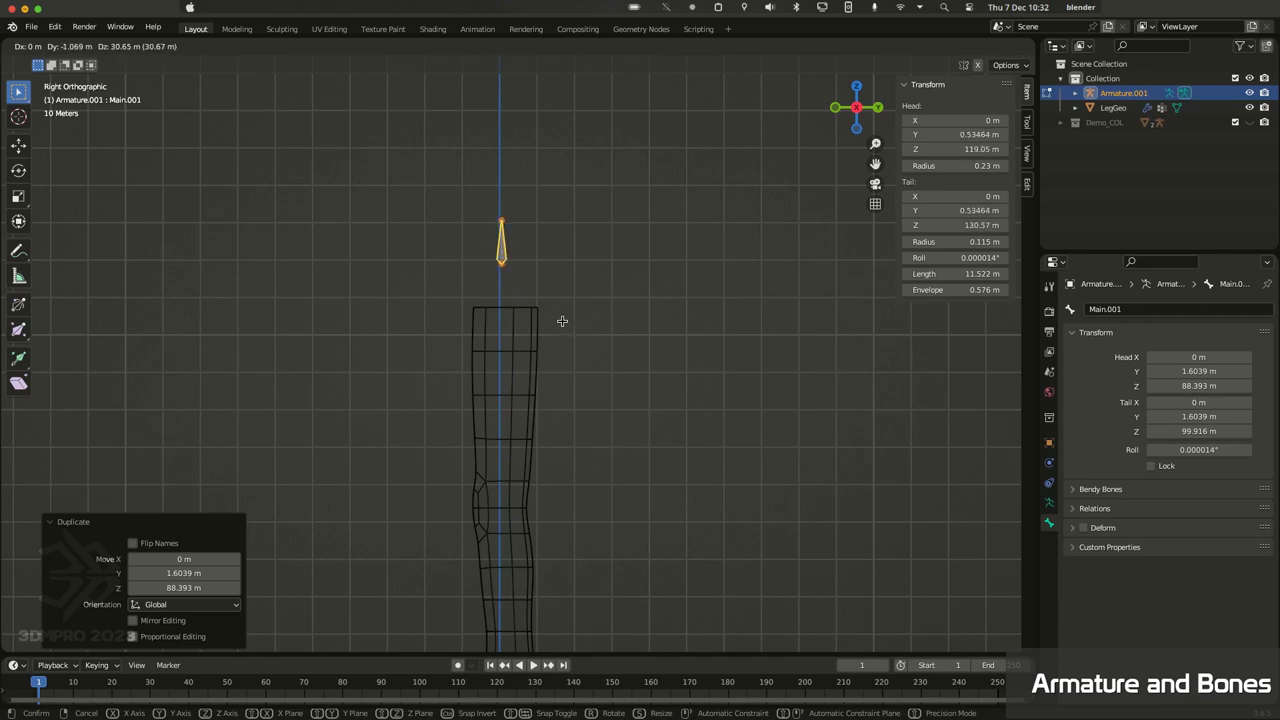
left_click(561, 320)
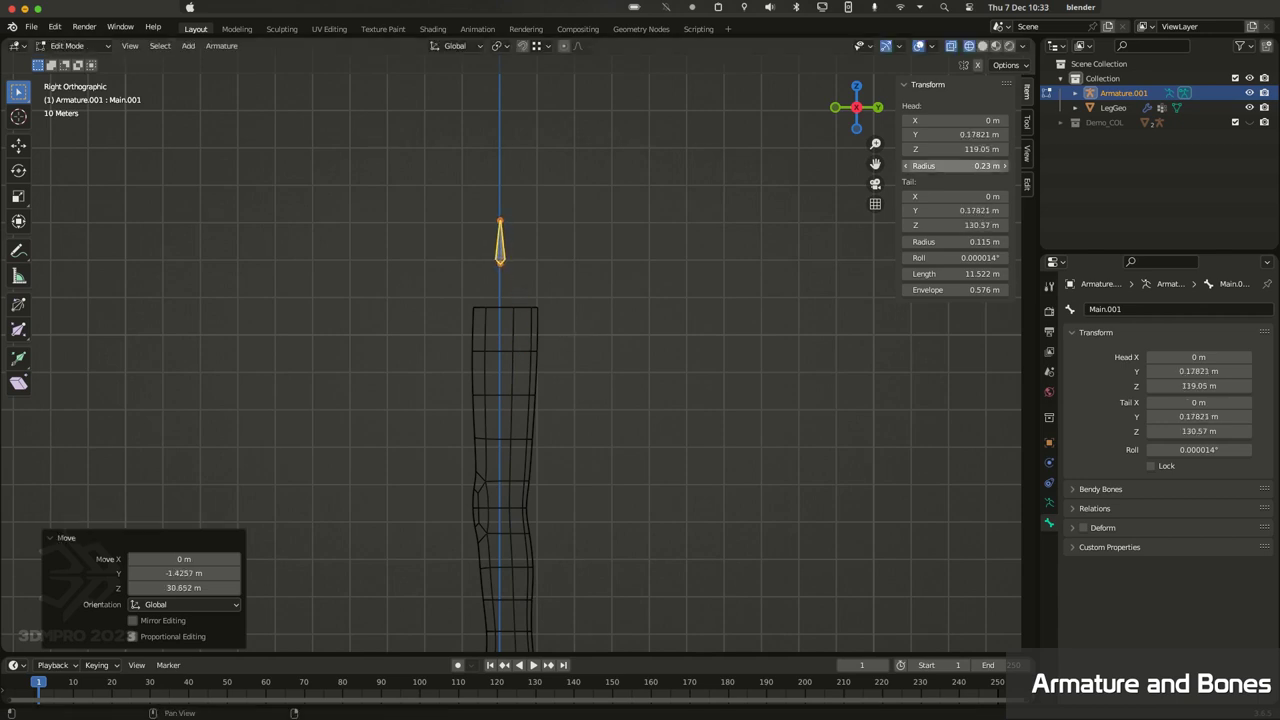
double_click(955, 134)
type("0")
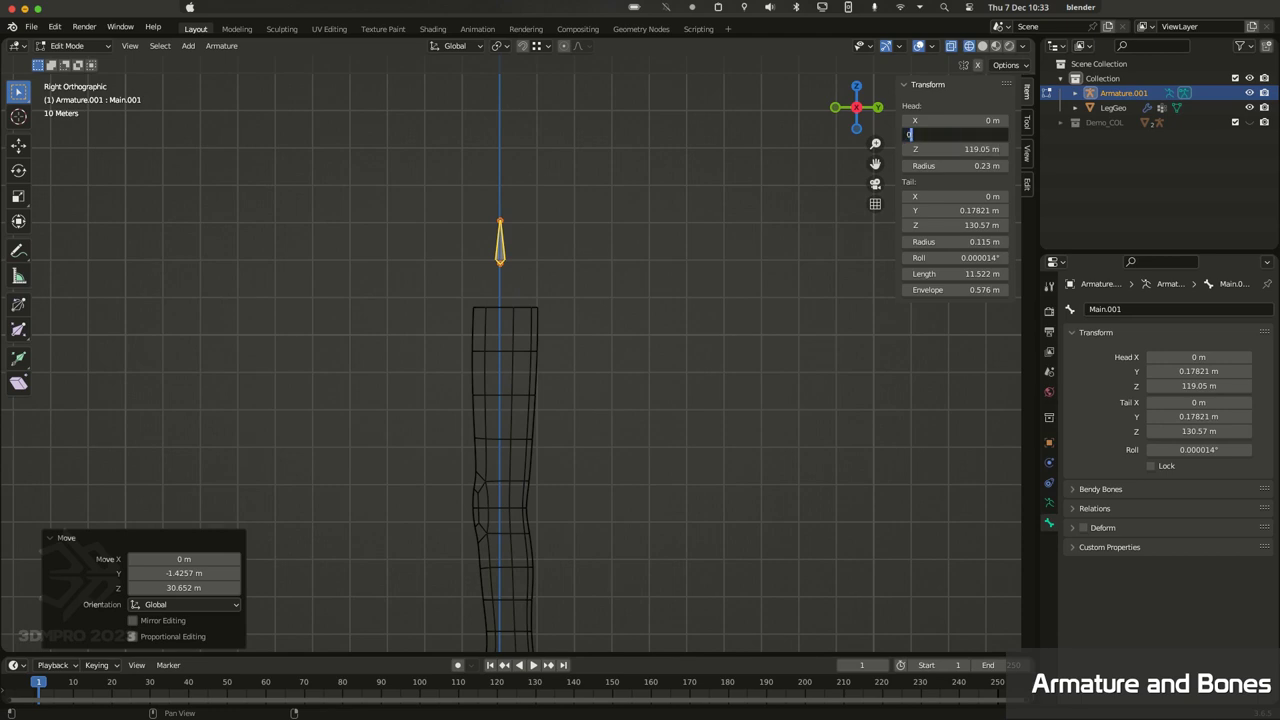
key("Return")
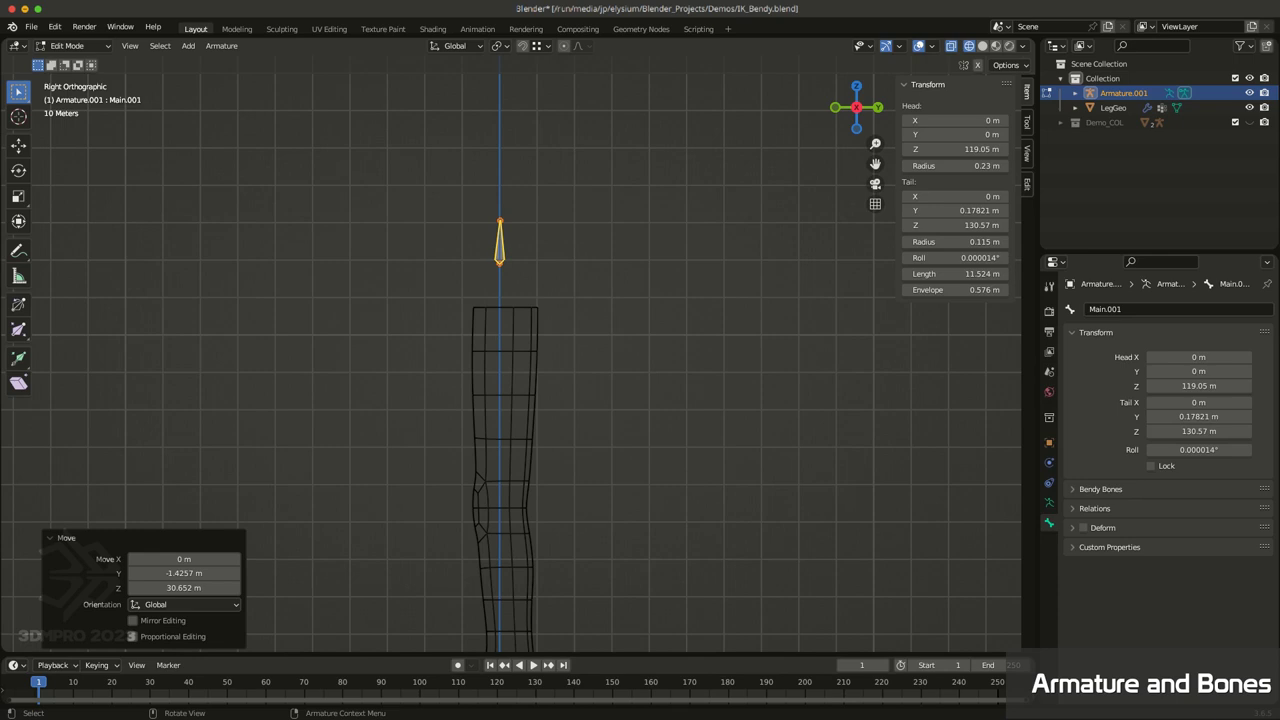
Step: Parent the bone above the legs to the Main bone with Keep Offset
middle_click_drag(500, 380, 625, 276)
scroll(623, 386, "down", 2)
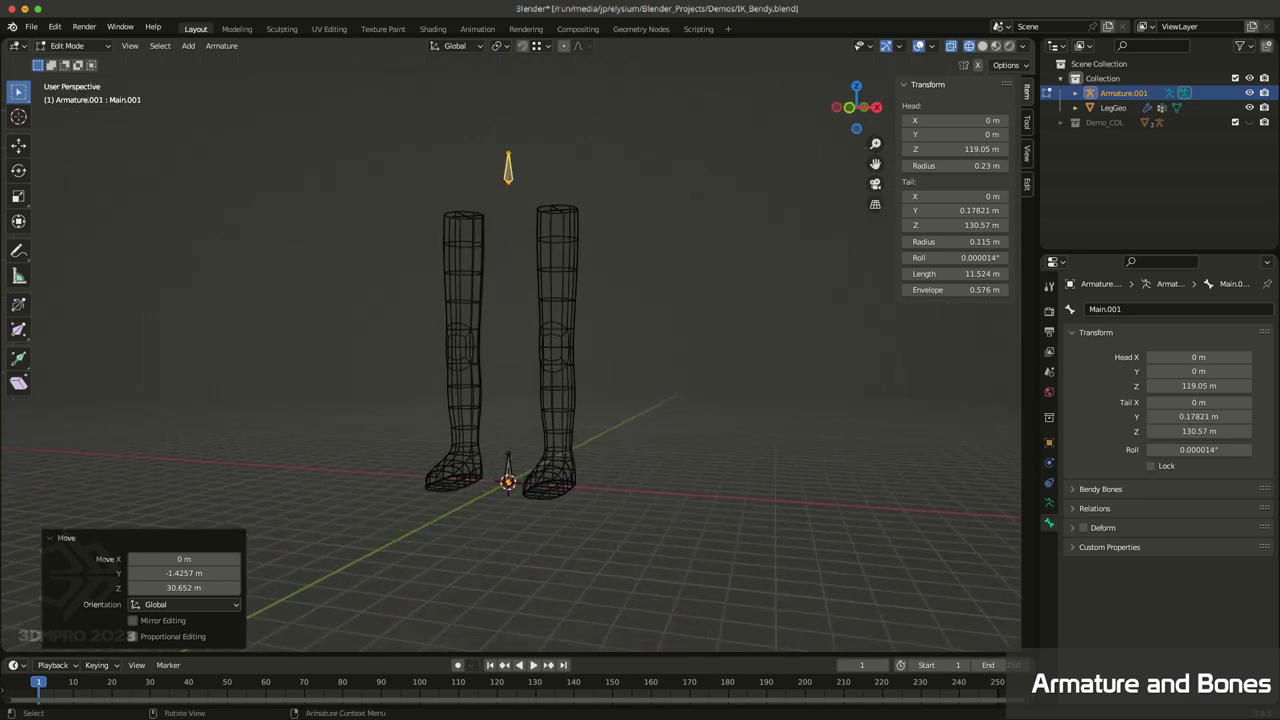
left_click(508, 169)
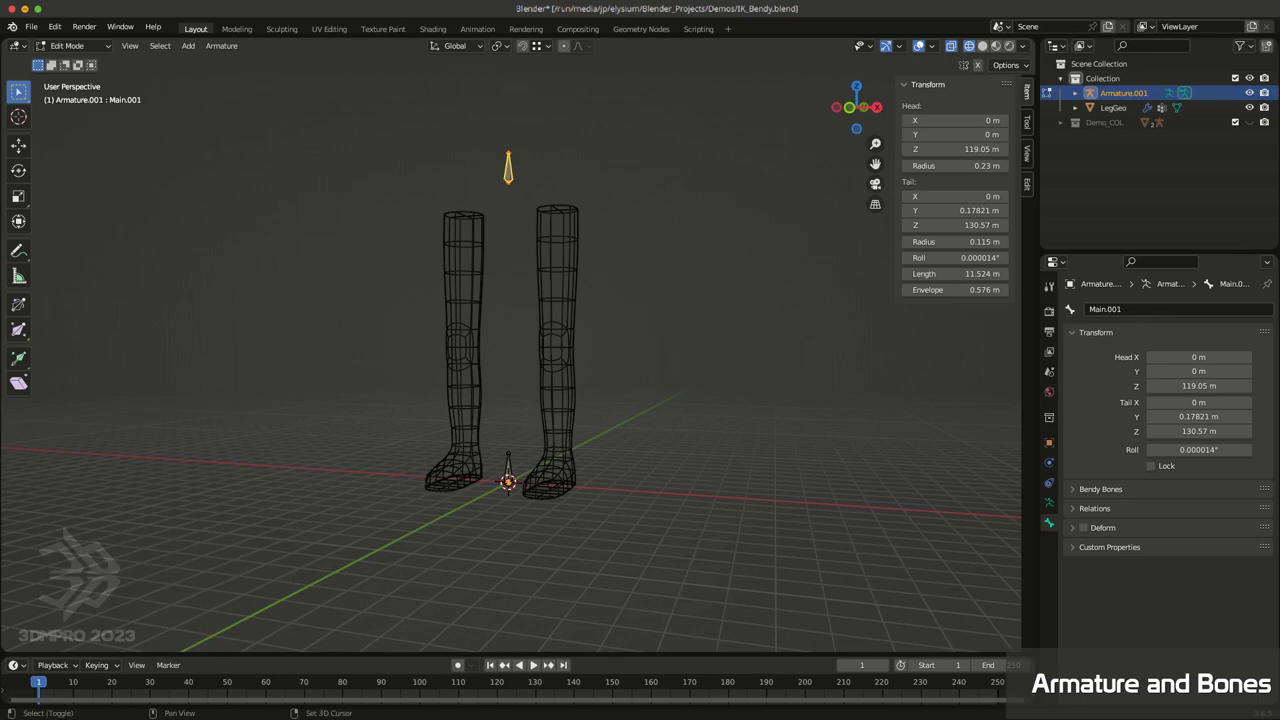
left_click(508, 468, "shift")
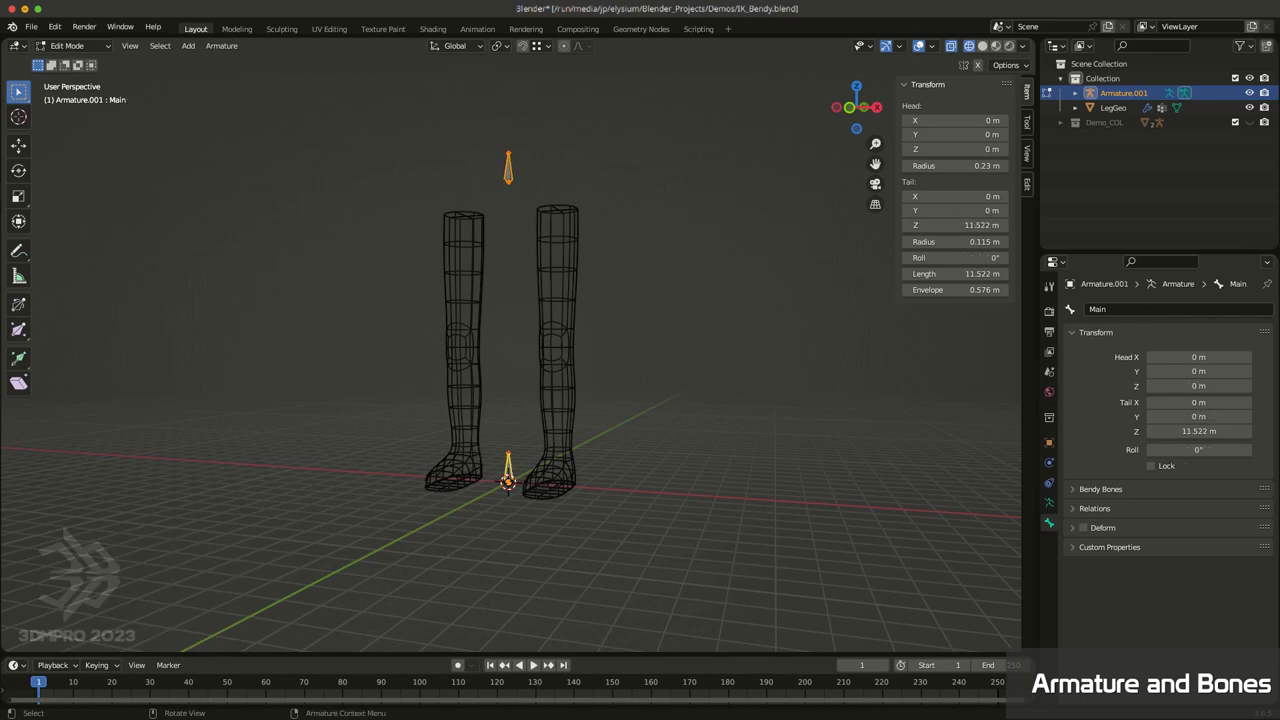
key("ctrl+p")
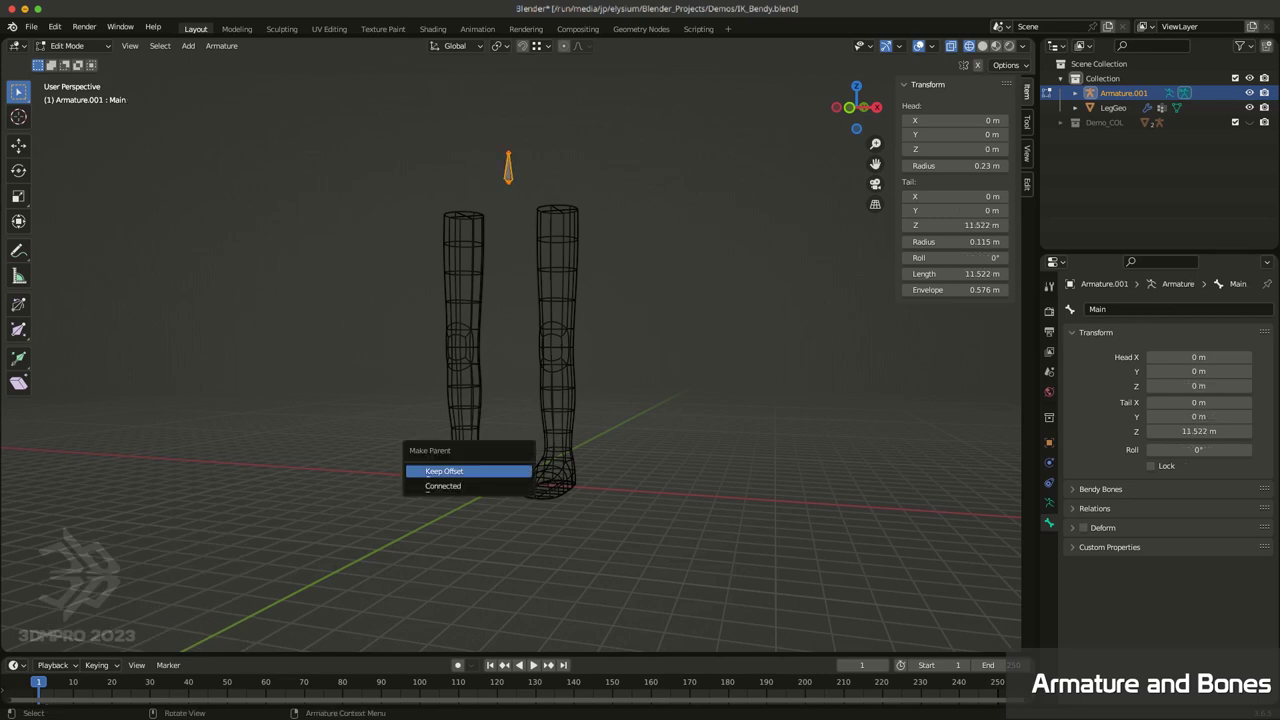
left_click(508, 471)
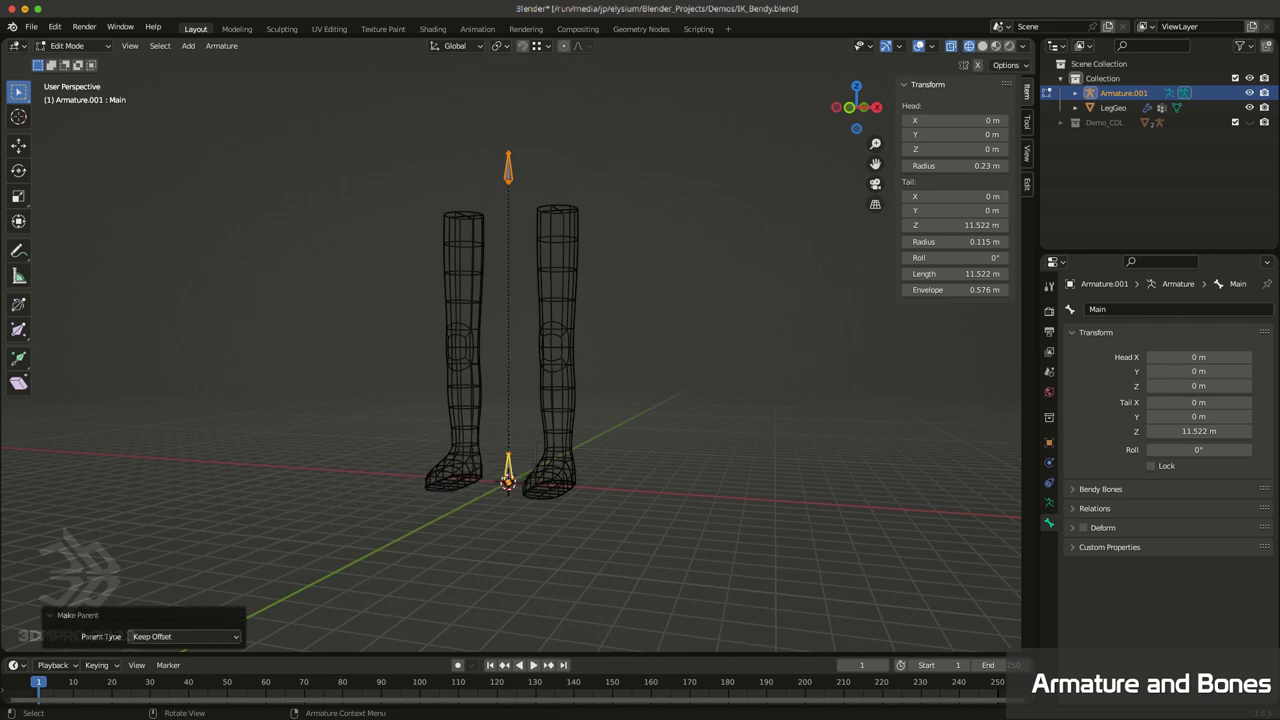
mouse_move(594, 490)
middle_mouse_down()
mouse_move(558, 491)
mouse_move(608, 506)
middle_mouse_up()
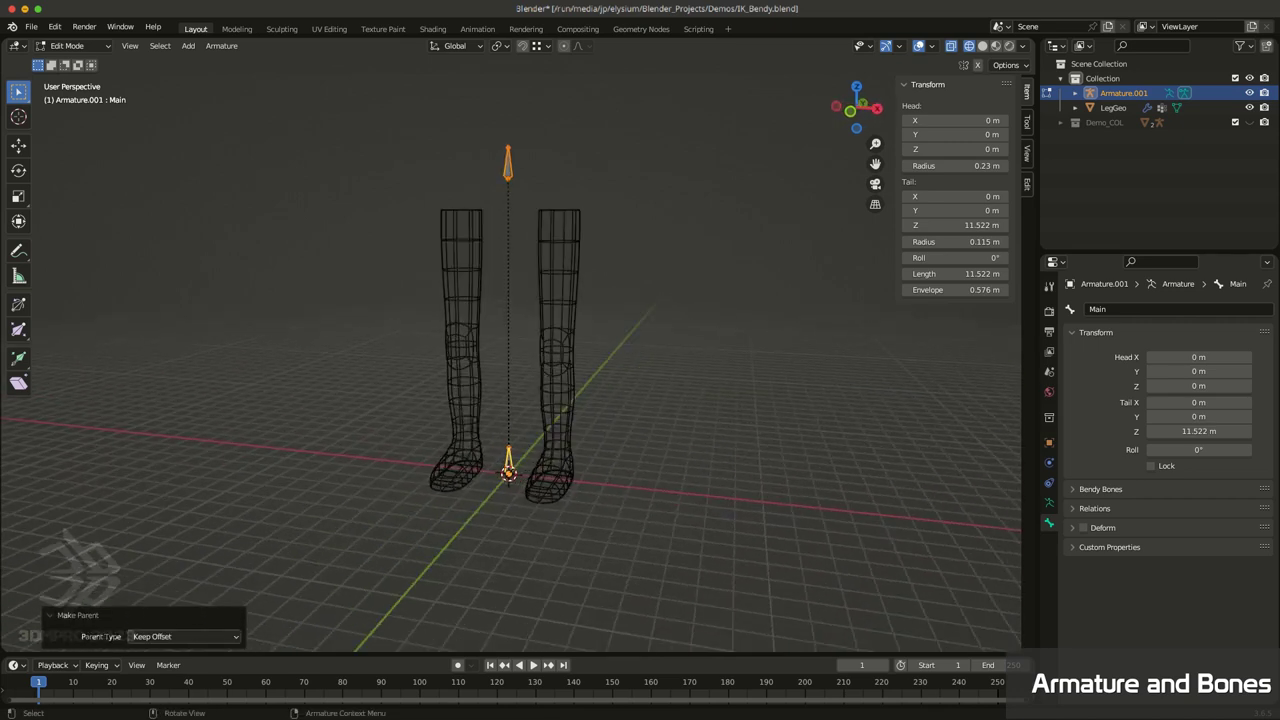
Step: Try moving the whole armature in Object Mode, cancel the move, and return to Edit Mode
key("Tab")
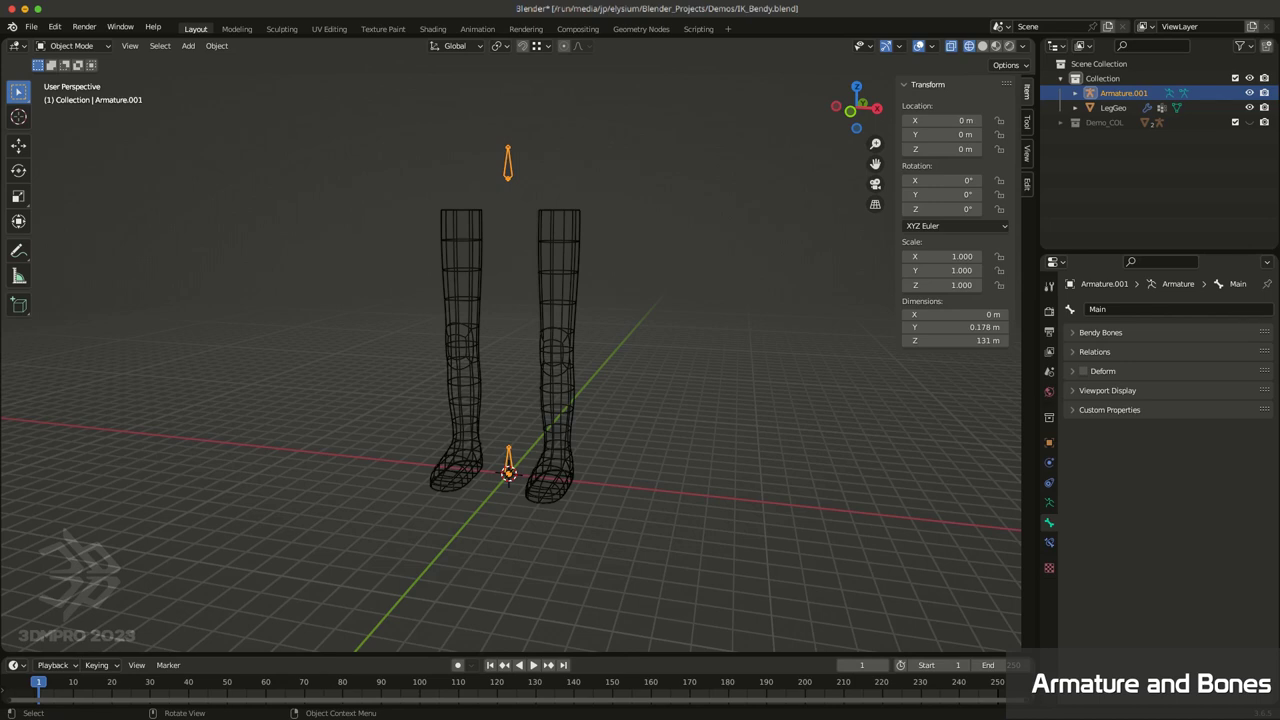
key("g")
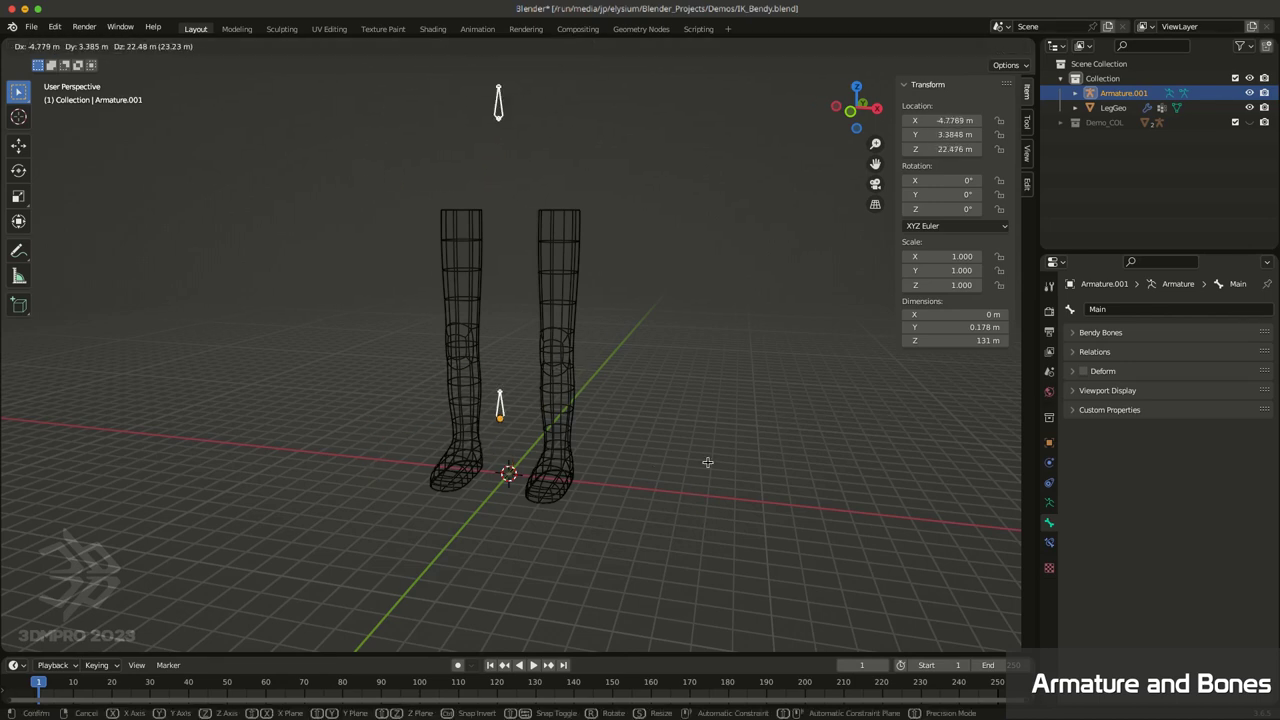
key("Escape")
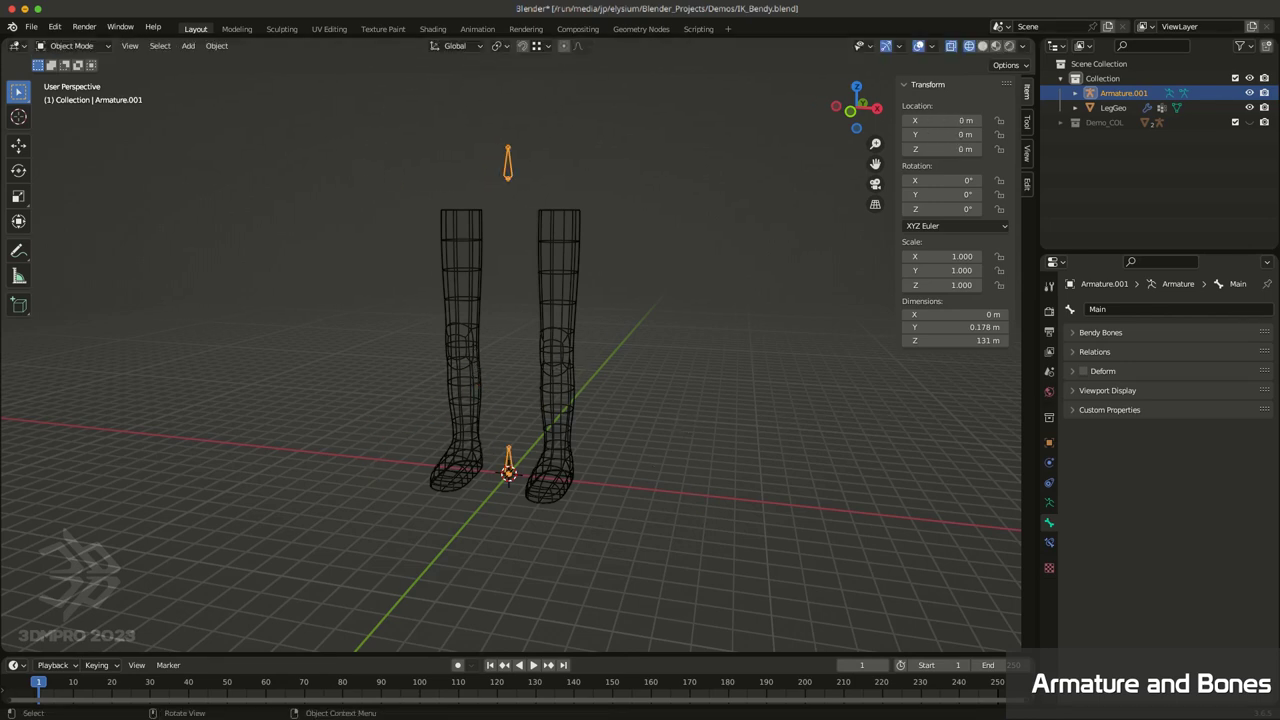
key("Tab")
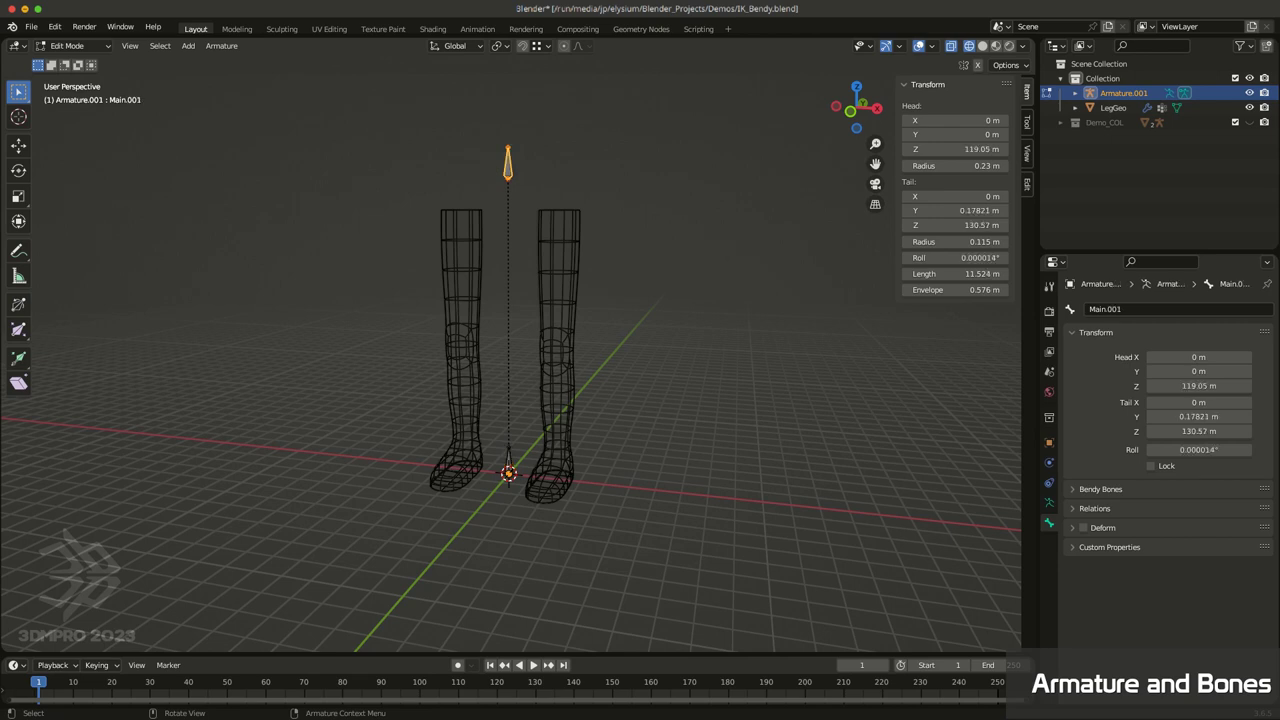
Step: Rename the bone above the legs as cog
left_click(1150, 309)
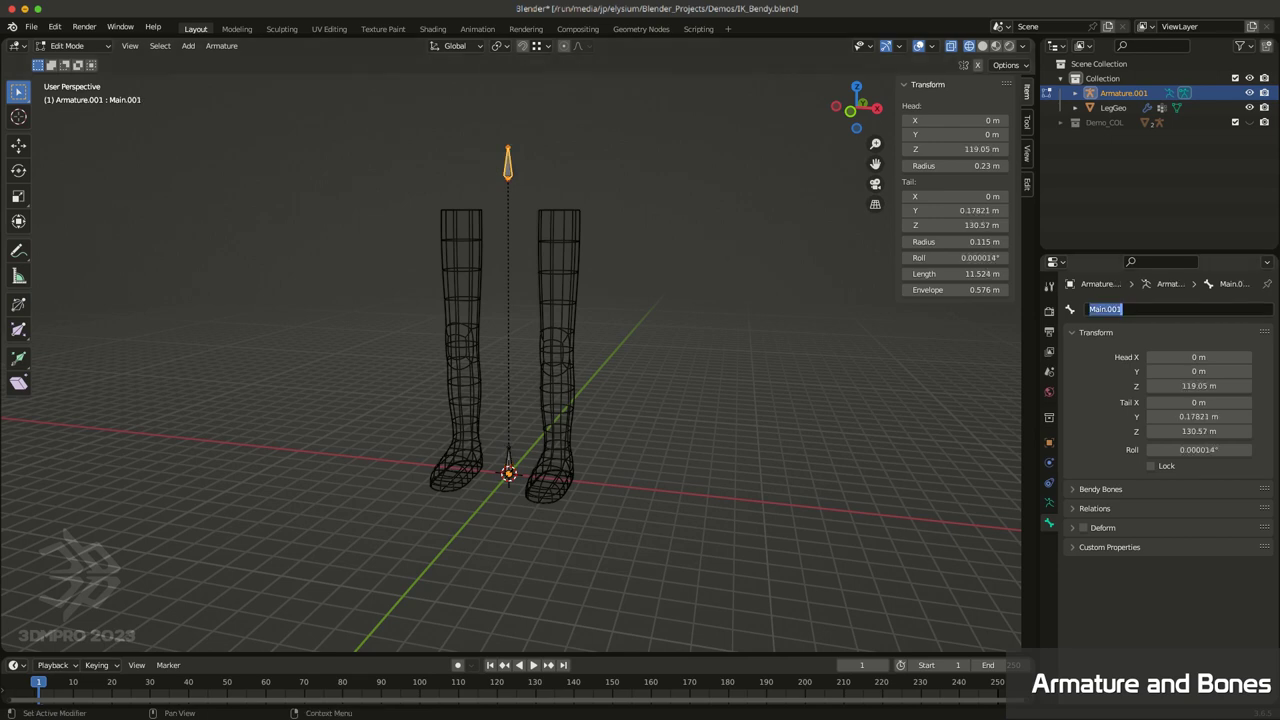
type("cog")
key("Return")
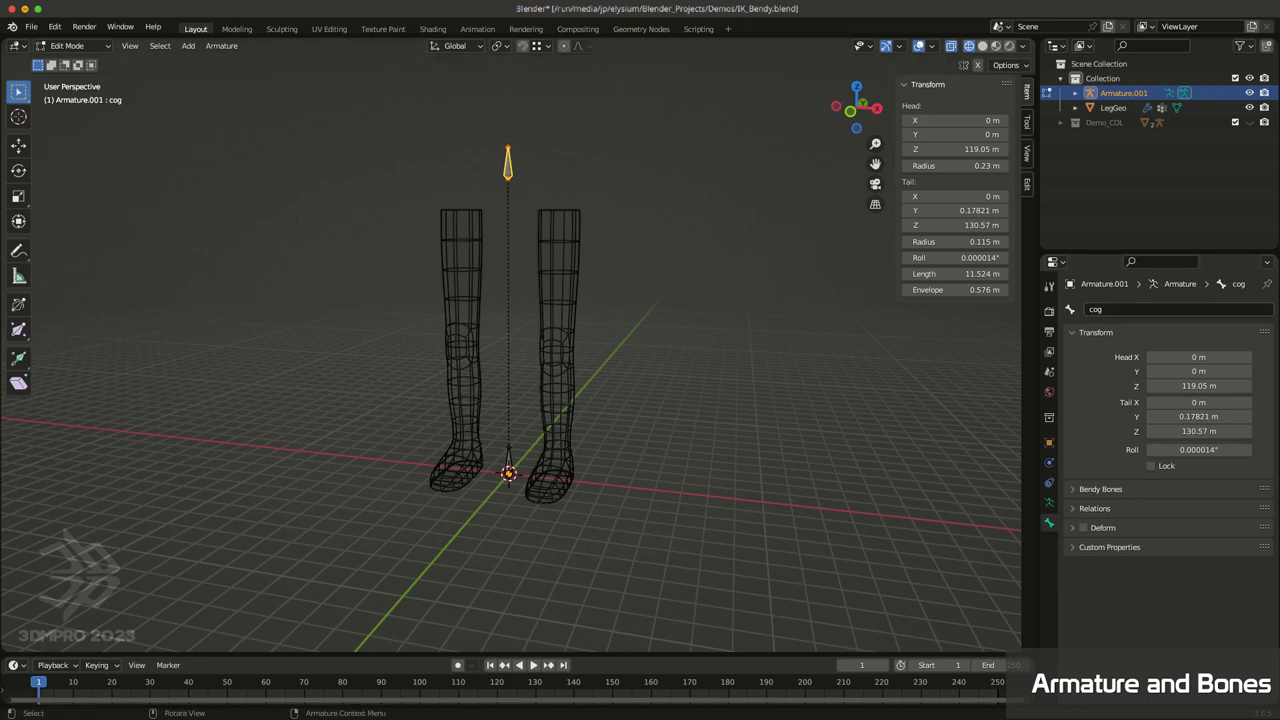
middle_click_drag(943, 529, 988, 521)
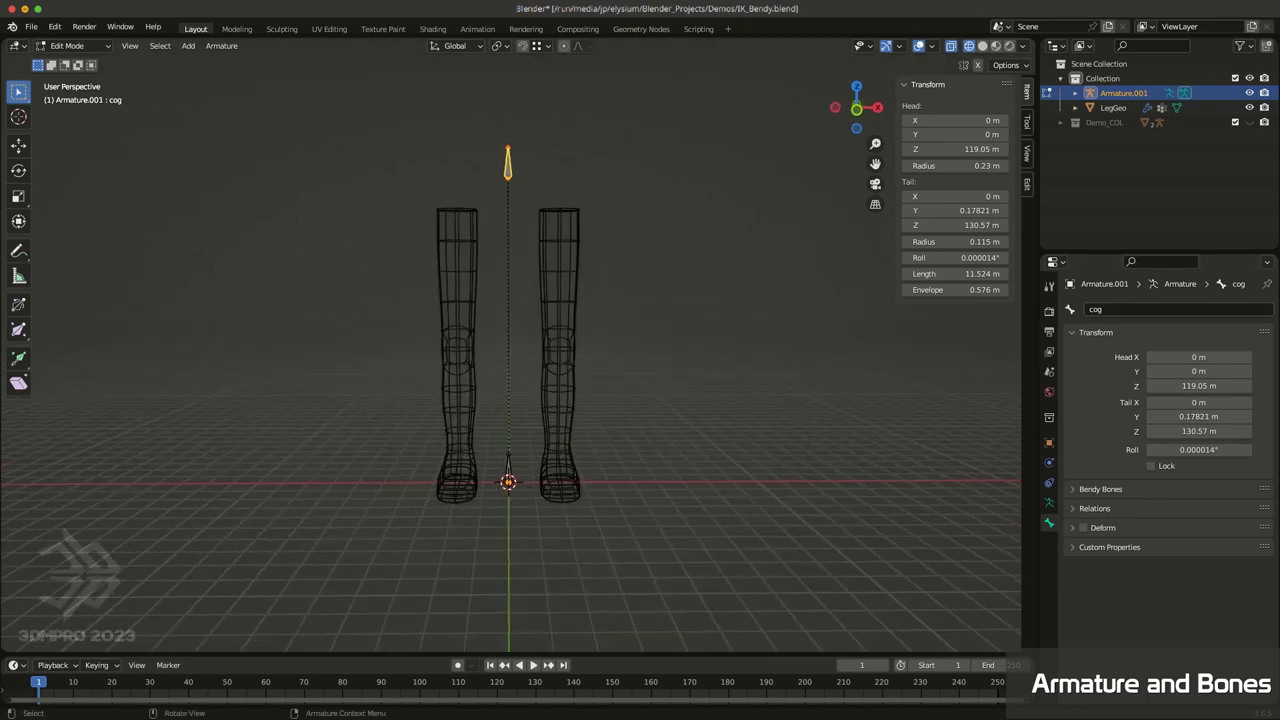
Step: Turn on Deform for the cog bone
left_click(1083, 527)
scroll(511, 363, "up", 2)
middle_click_drag(514, 400, 511, 505, "shift")
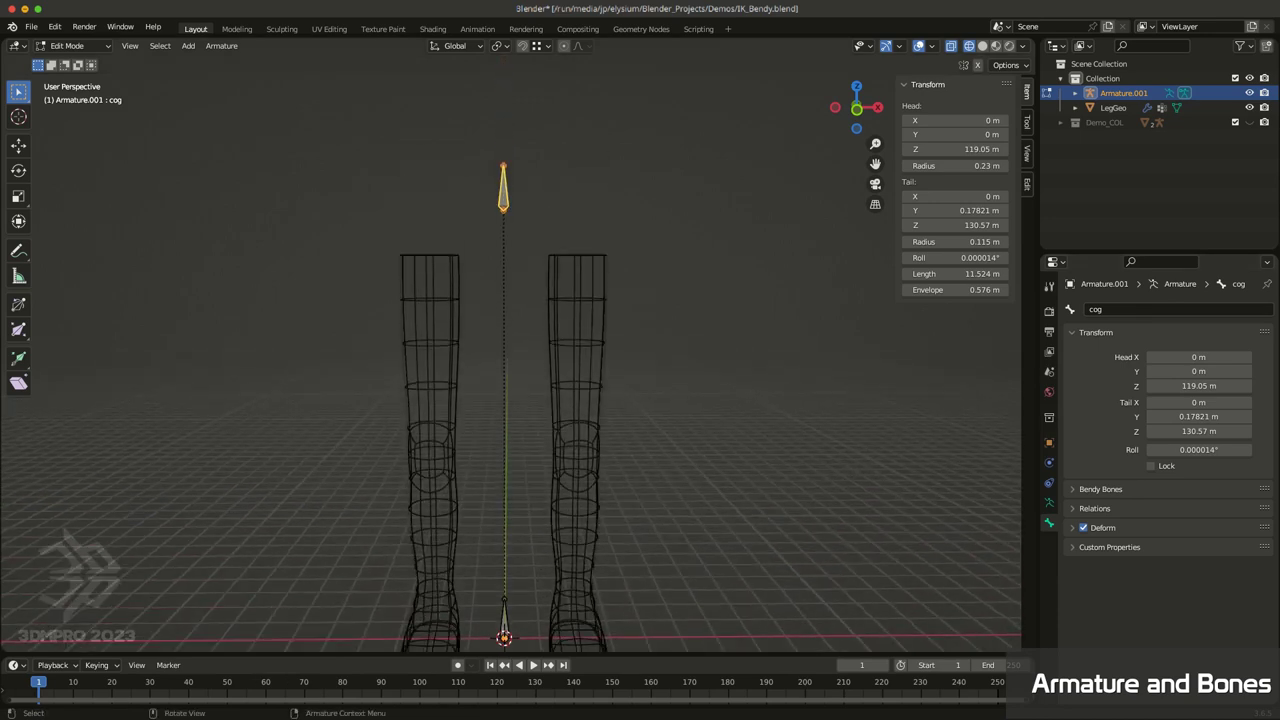
middle_click_drag(508, 560, 450, 506, "shift")
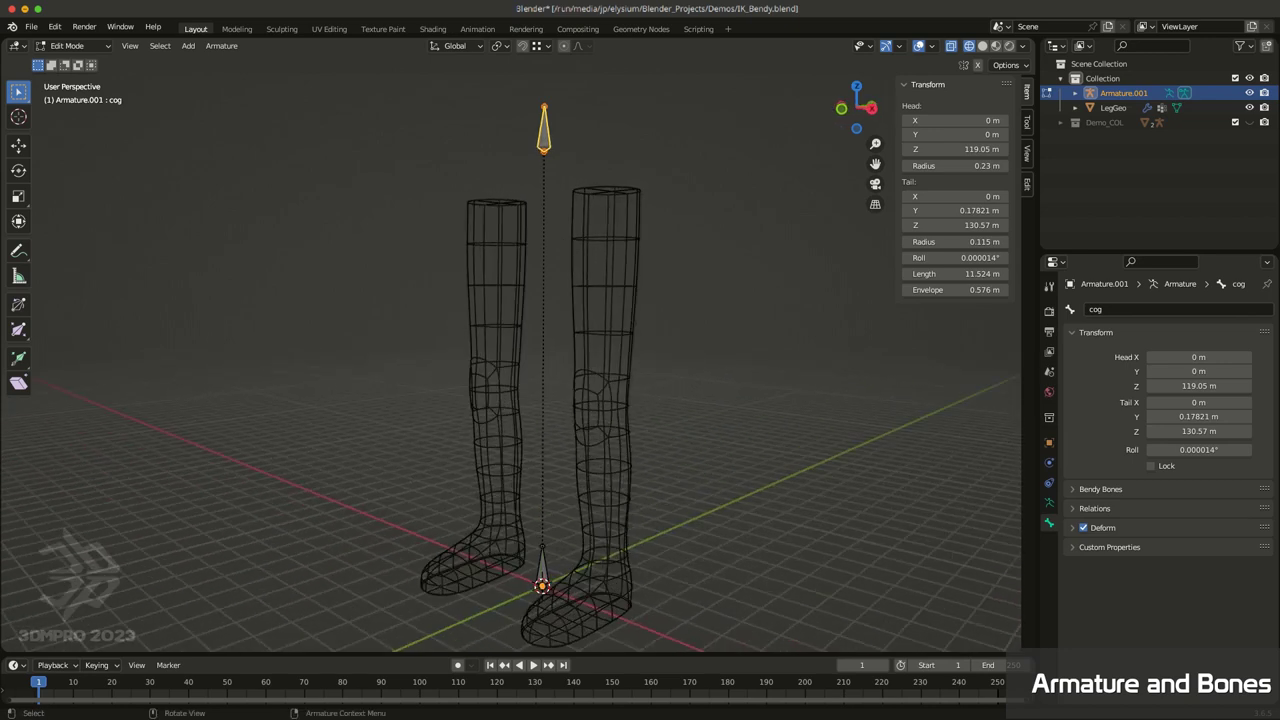
middle_click_drag(615, 236, 697, 263, "shift")
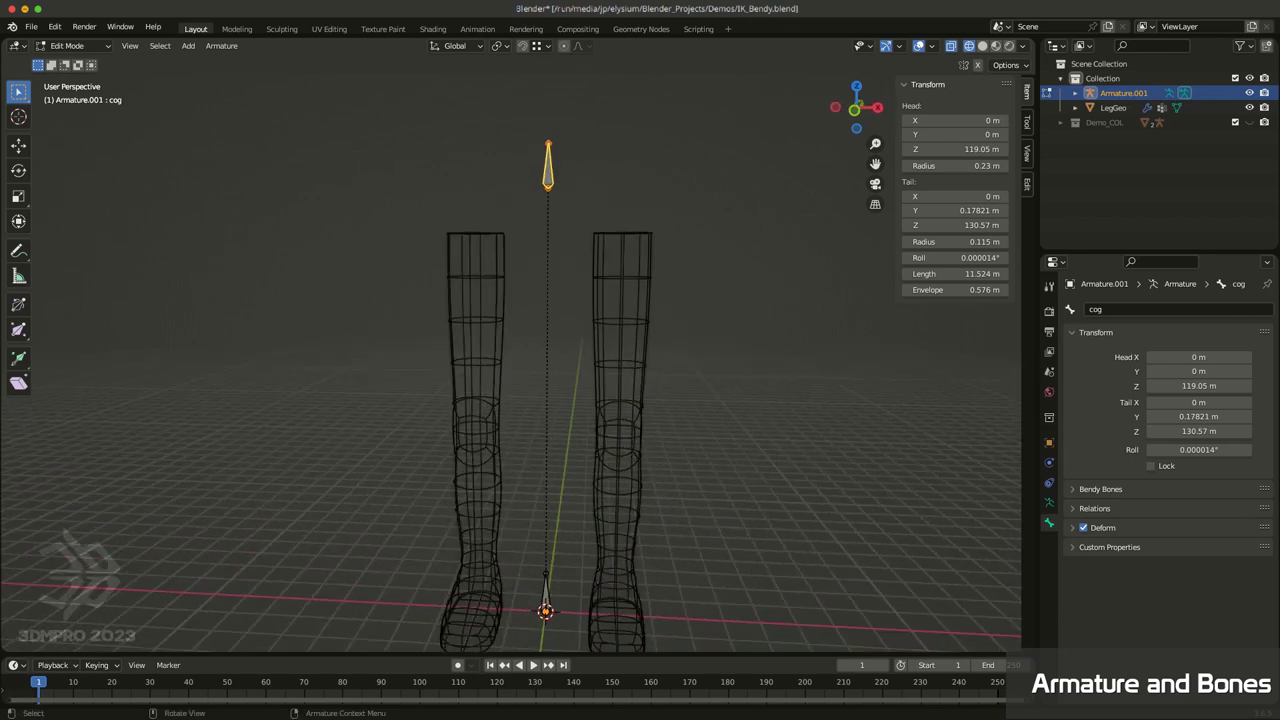
mouse_move(664, 330)
middle_mouse_down()
mouse_move(608, 329)
mouse_move(656, 318)
middle_mouse_up()
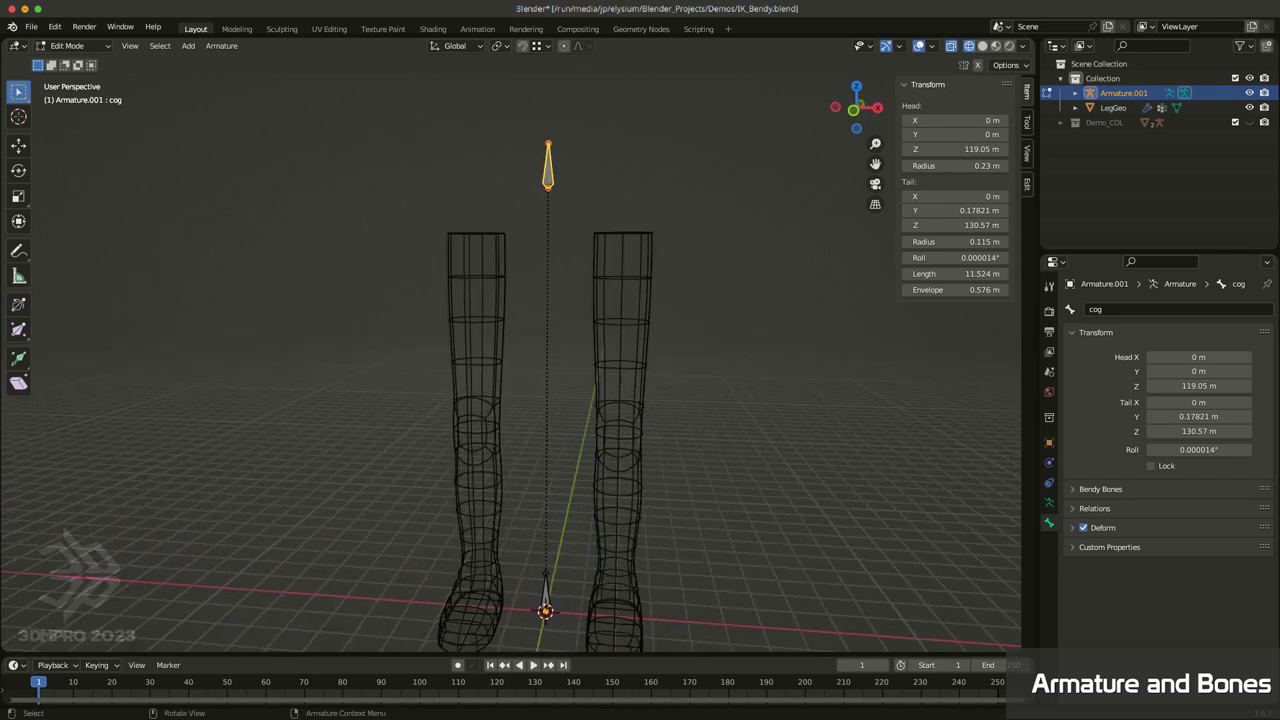
Step: Extrude a new bone about 7.28 m straight down along Z from the cog bone's head, working in the right side view
left_click(548, 188)
middle_click_drag(631, 257, 649, 257)
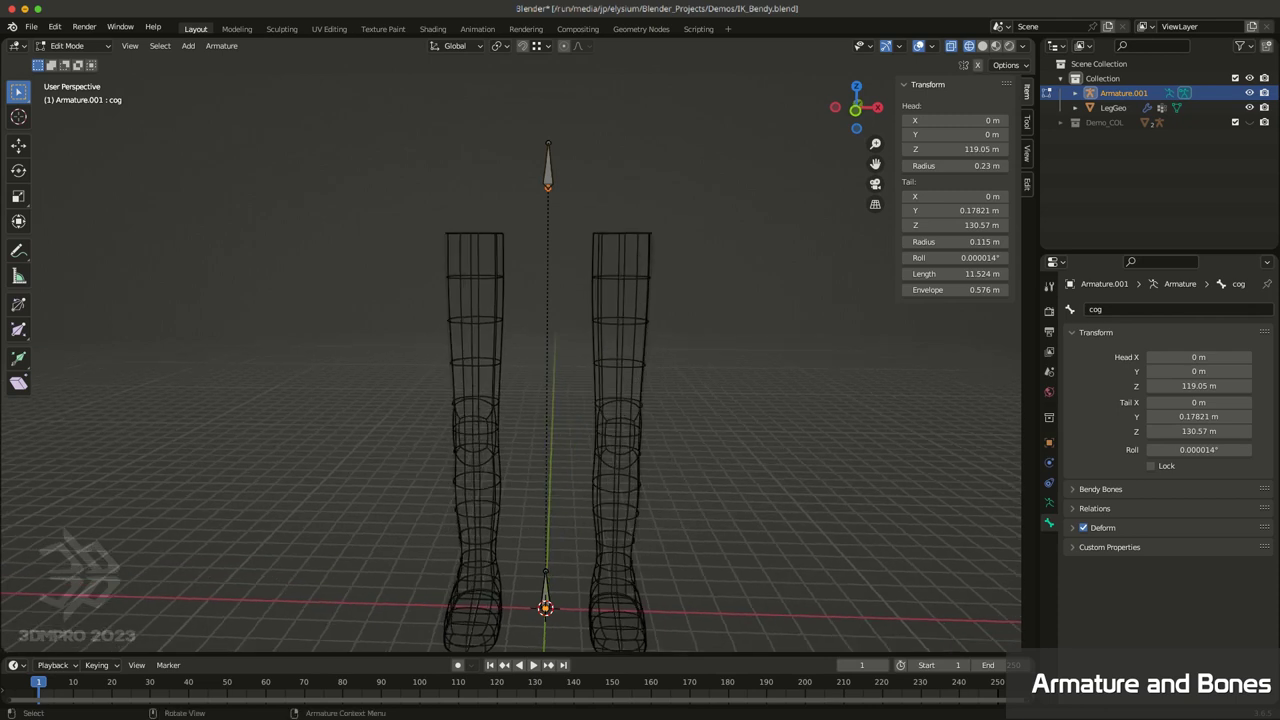
scroll(649, 257, "up", 2)
middle_click_drag(610, 300, 539, 290)
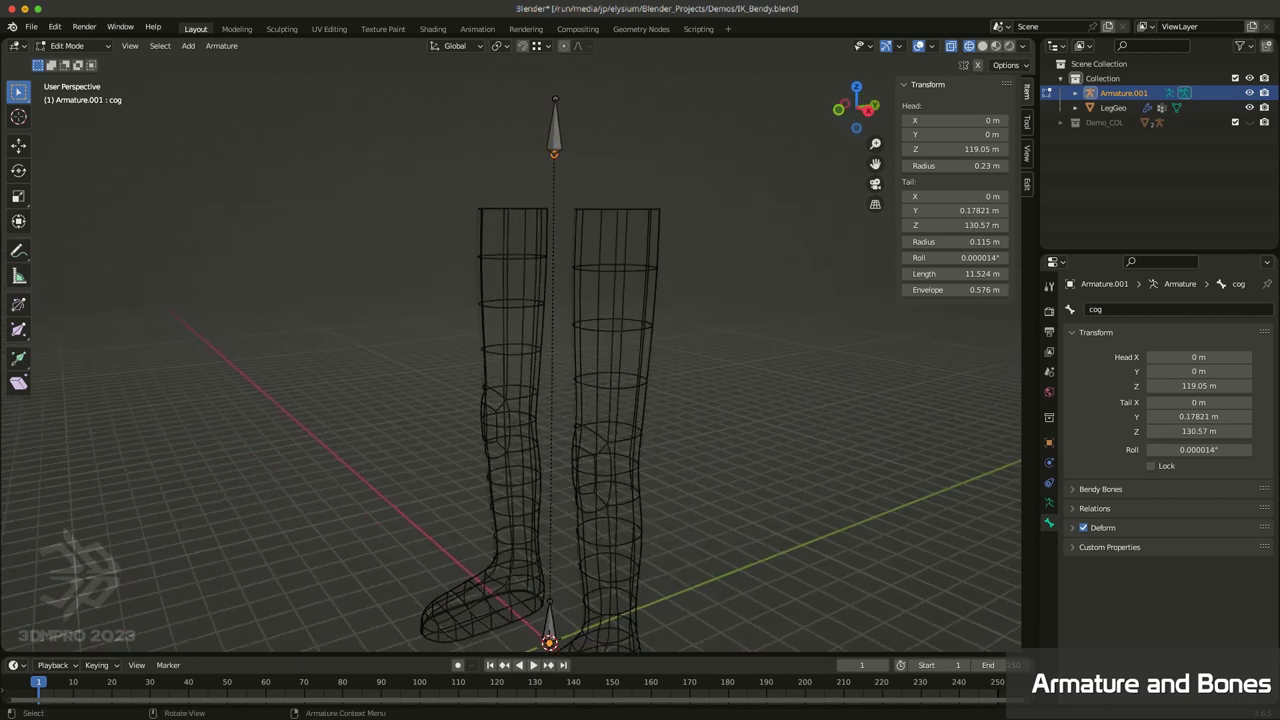
key("KP_3")
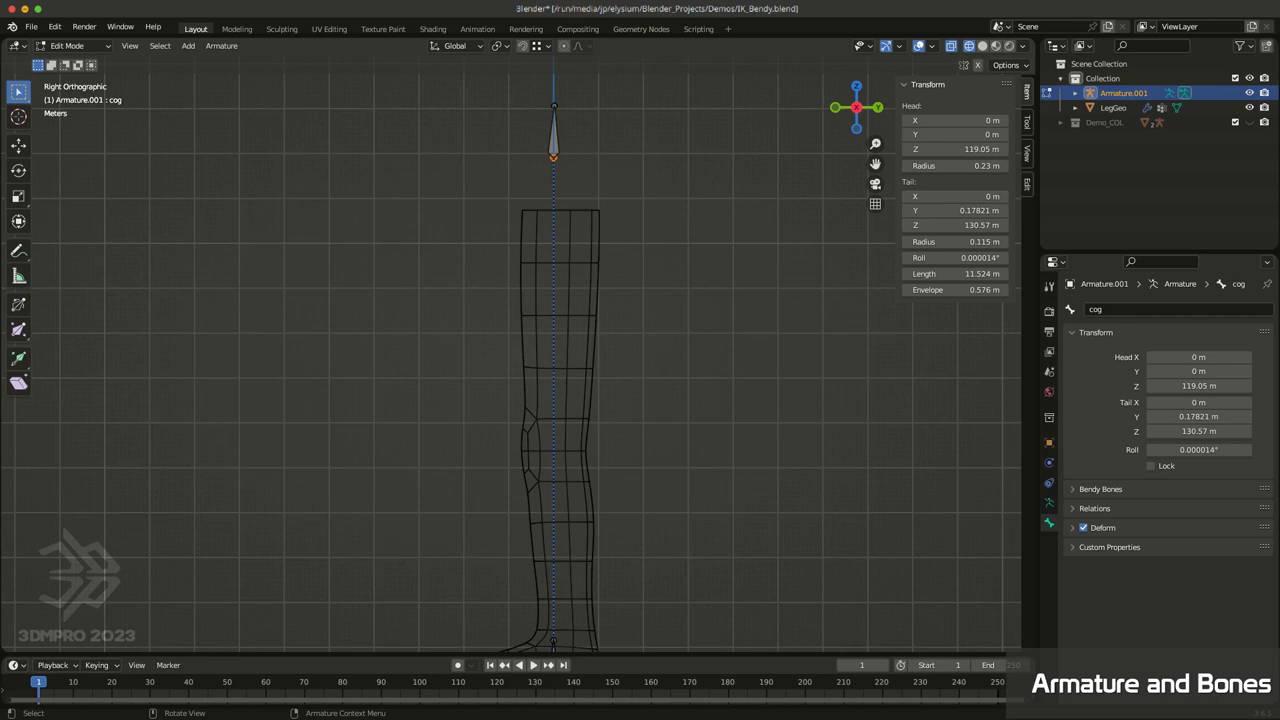
key("e")
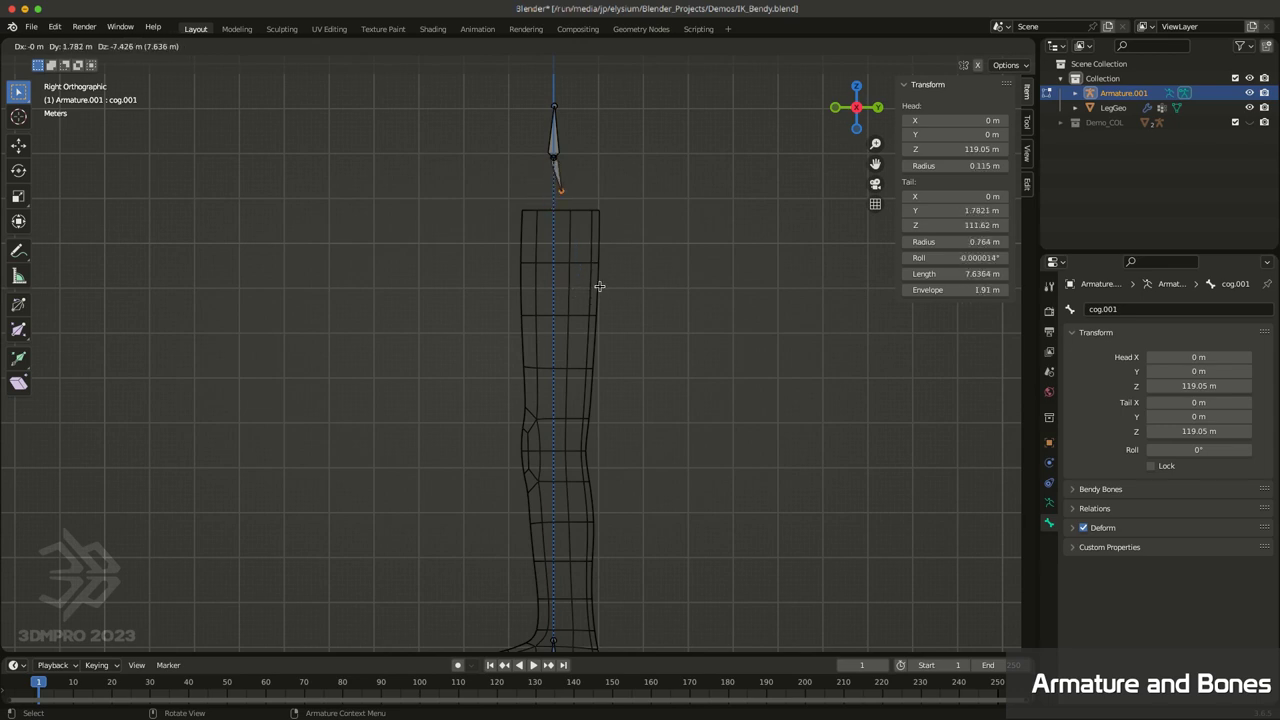
key("z")
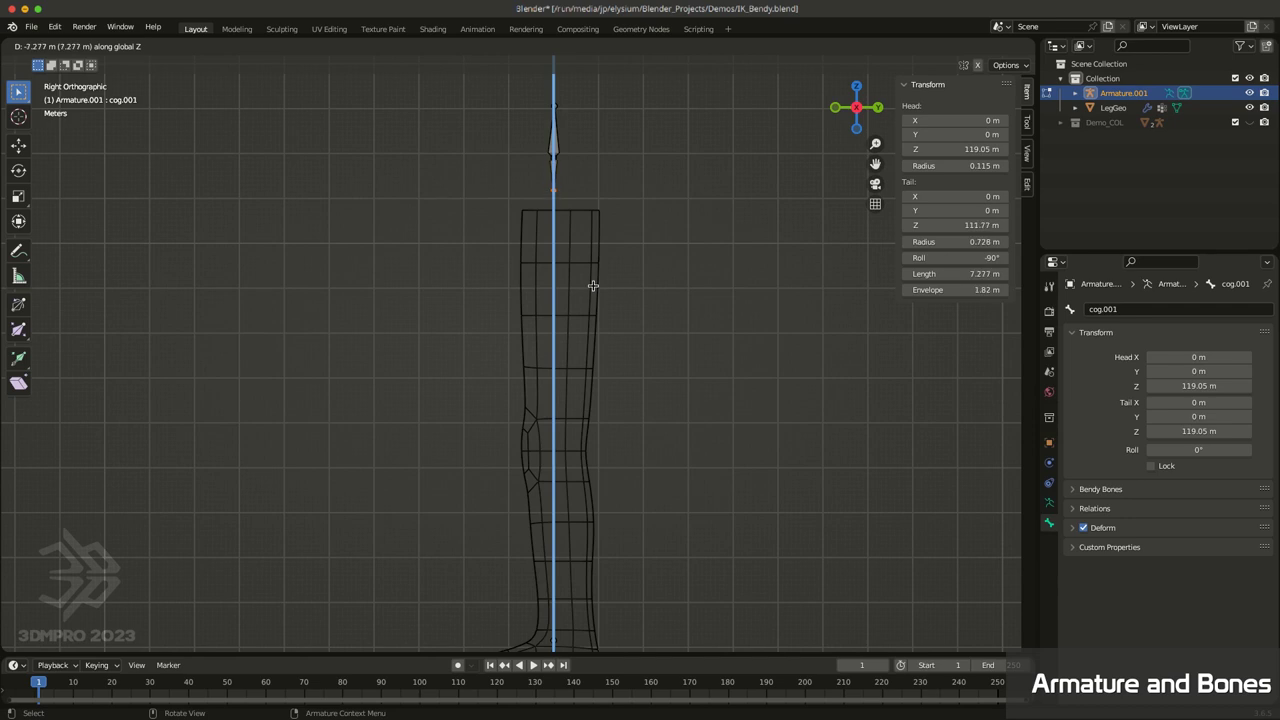
left_click(593, 286)
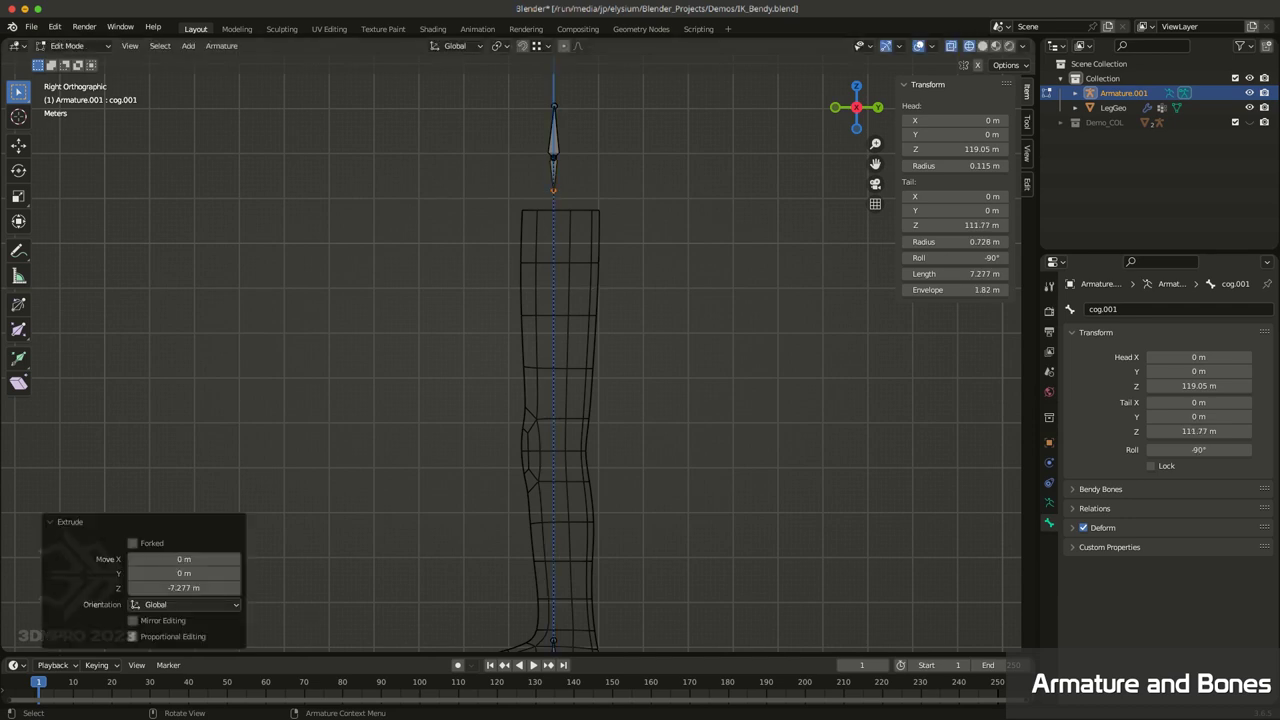
Step: Shorten the new bone below cog by raising its tail about 2.82 m along Z in front view
key("KP_1")
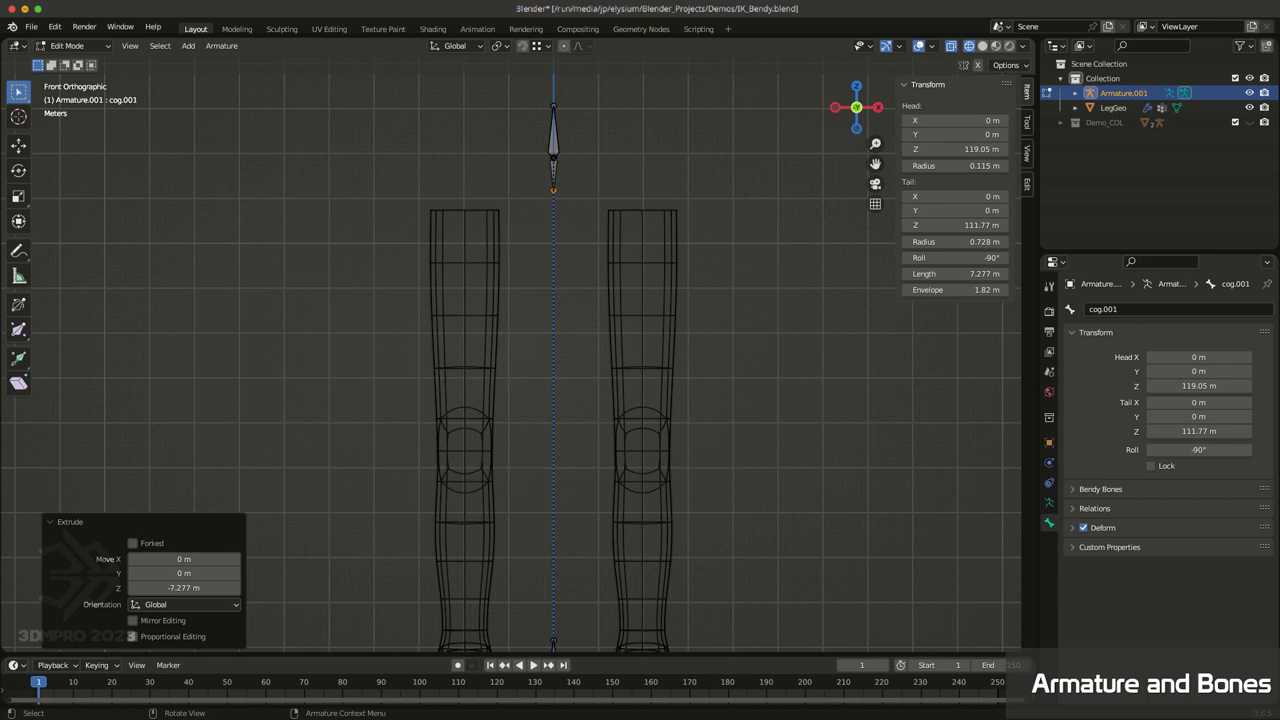
key("g")
key("z")
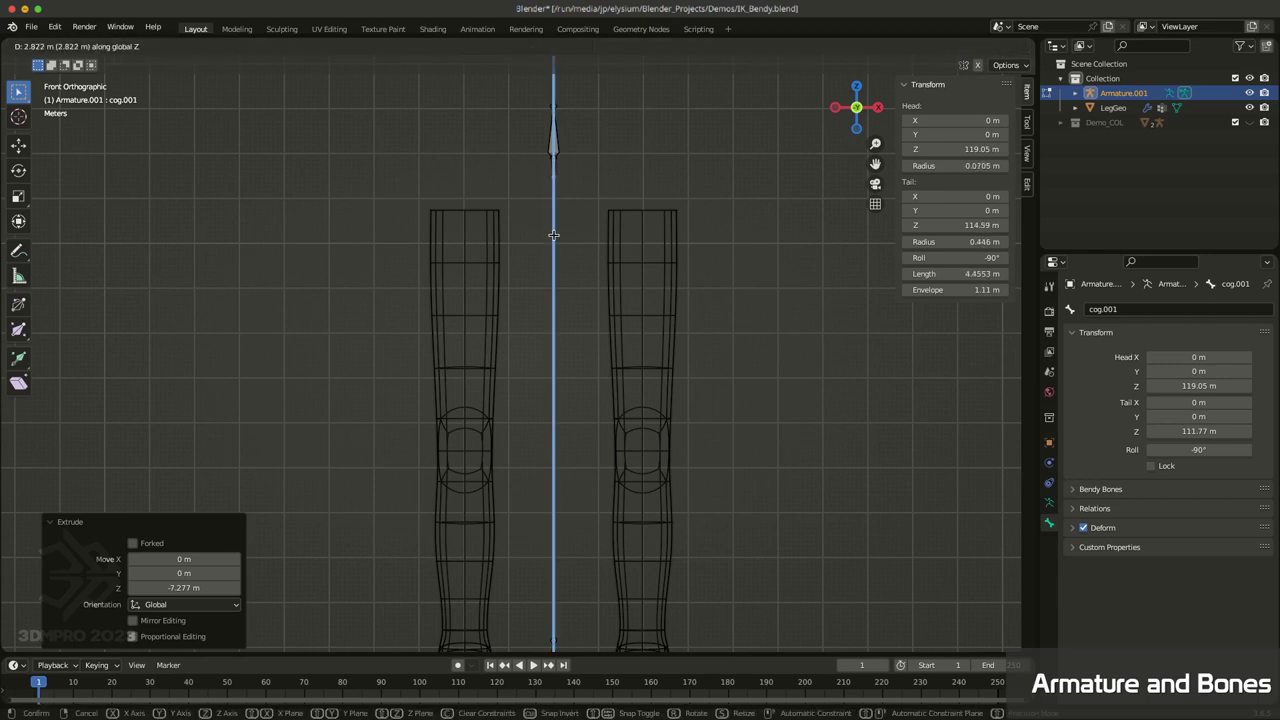
left_click(554, 236)
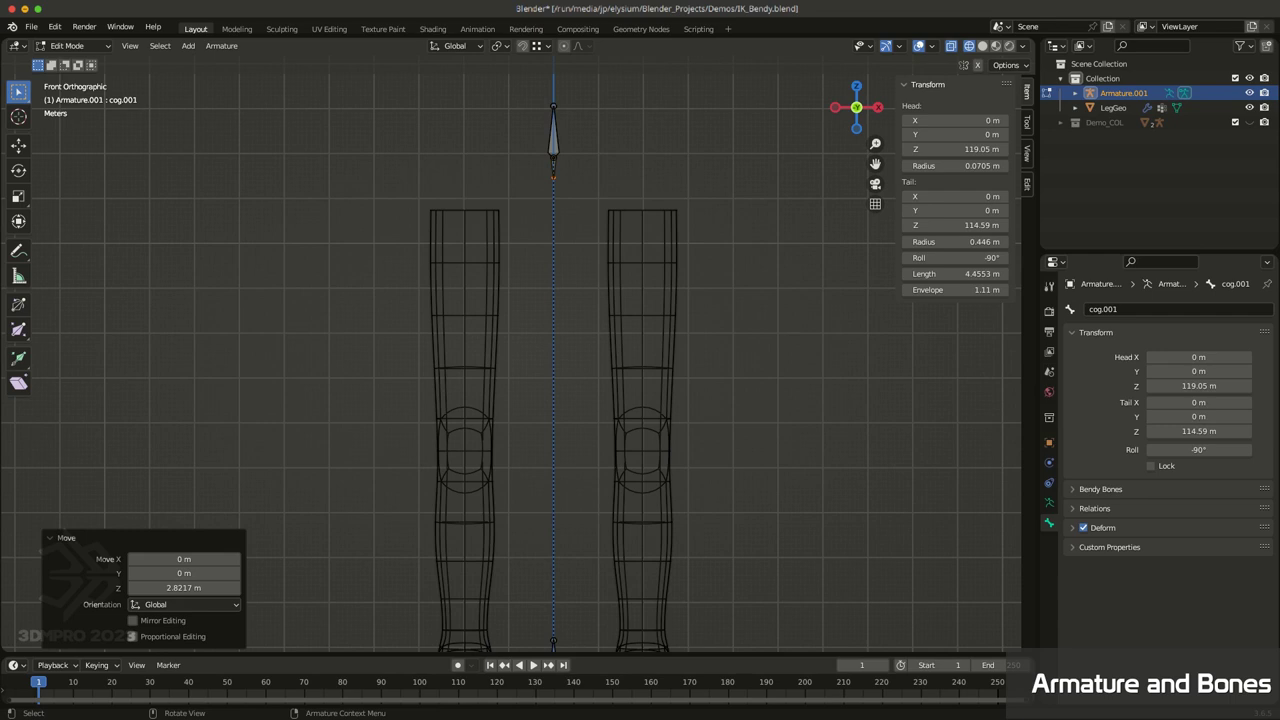
Step: Extrude a bone about 19.3 m sideways in +X from the short bone's tail to above the leg, and rename it hip.L
key("e")
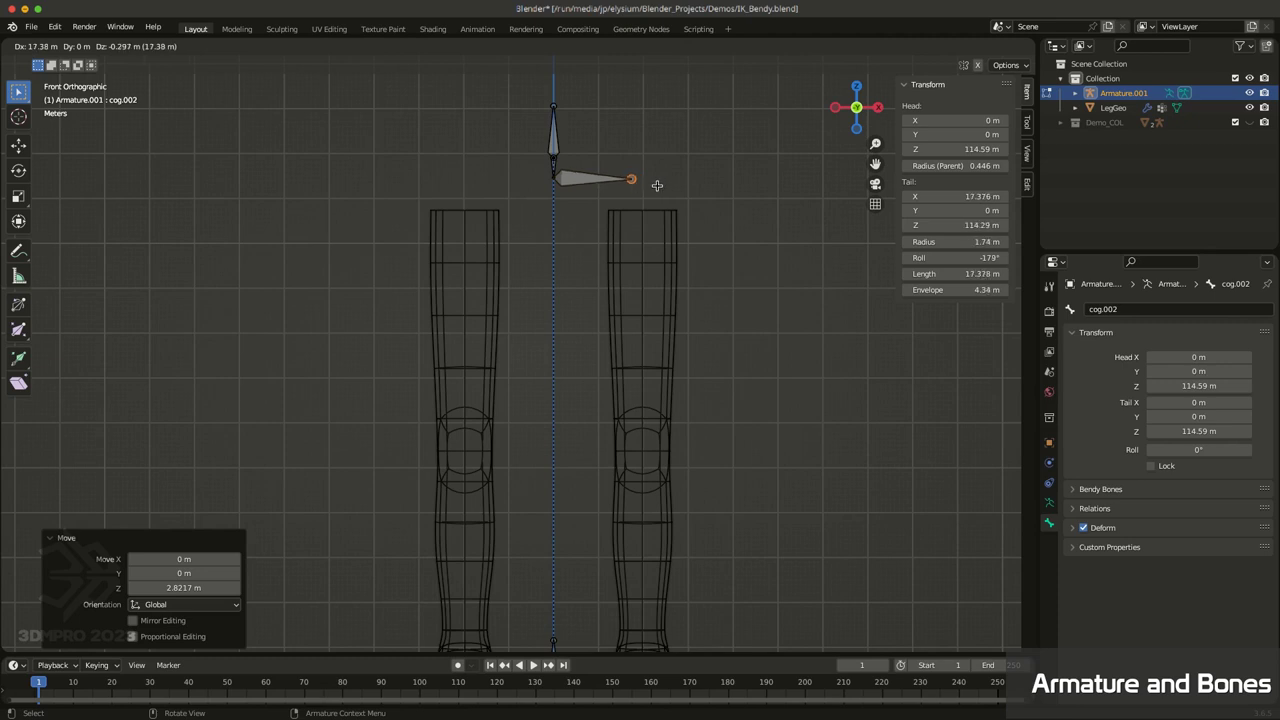
left_click(665, 186)
left_click(598, 179)
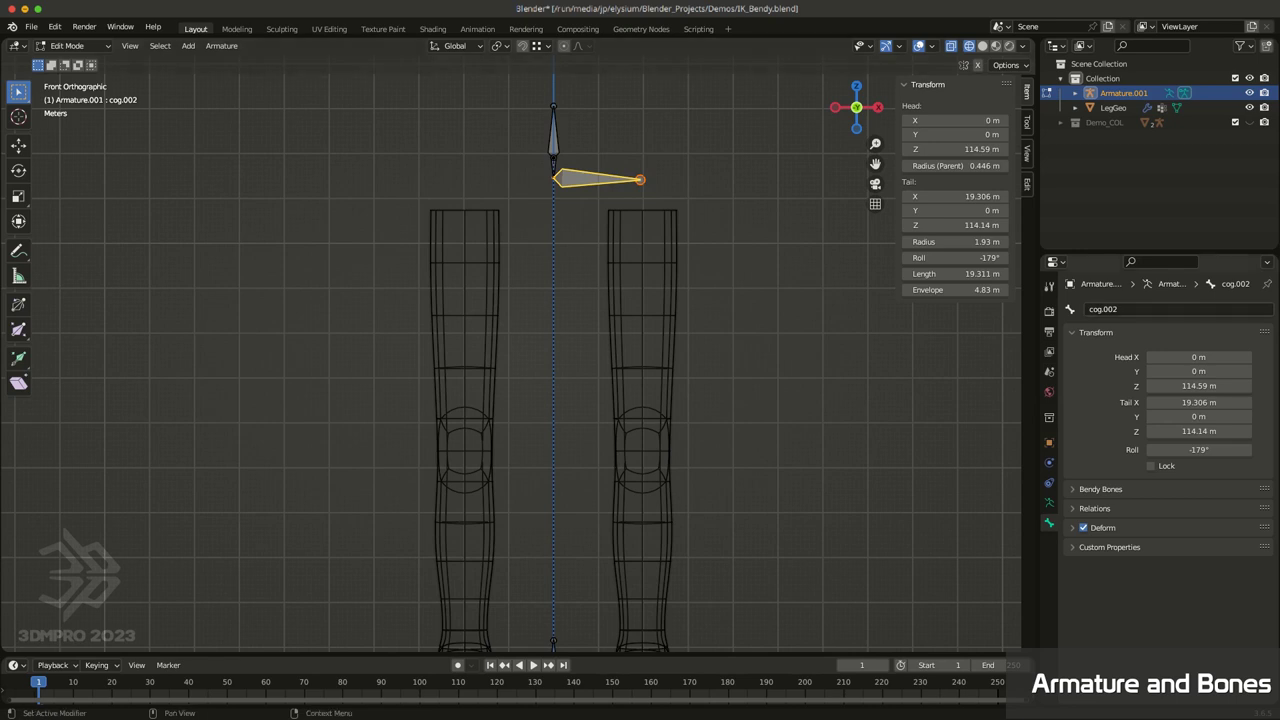
left_click(1104, 309)
type("hip")
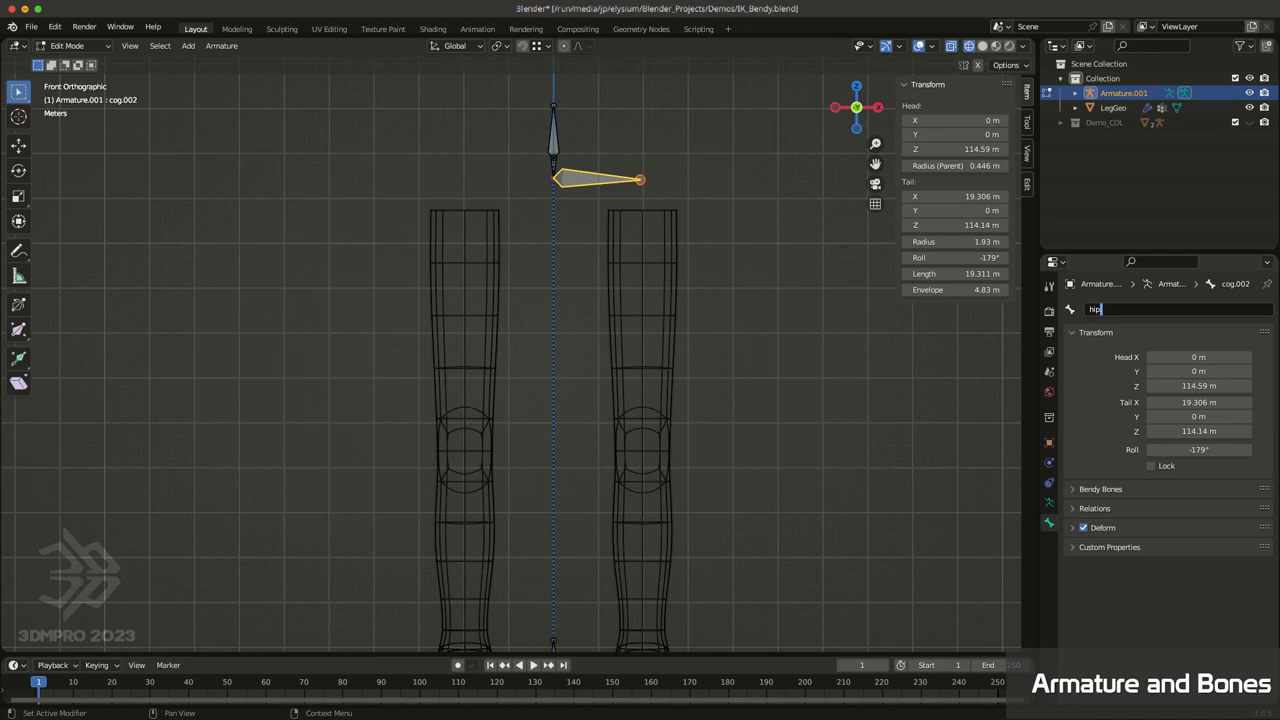
type(".L")
key("Return")
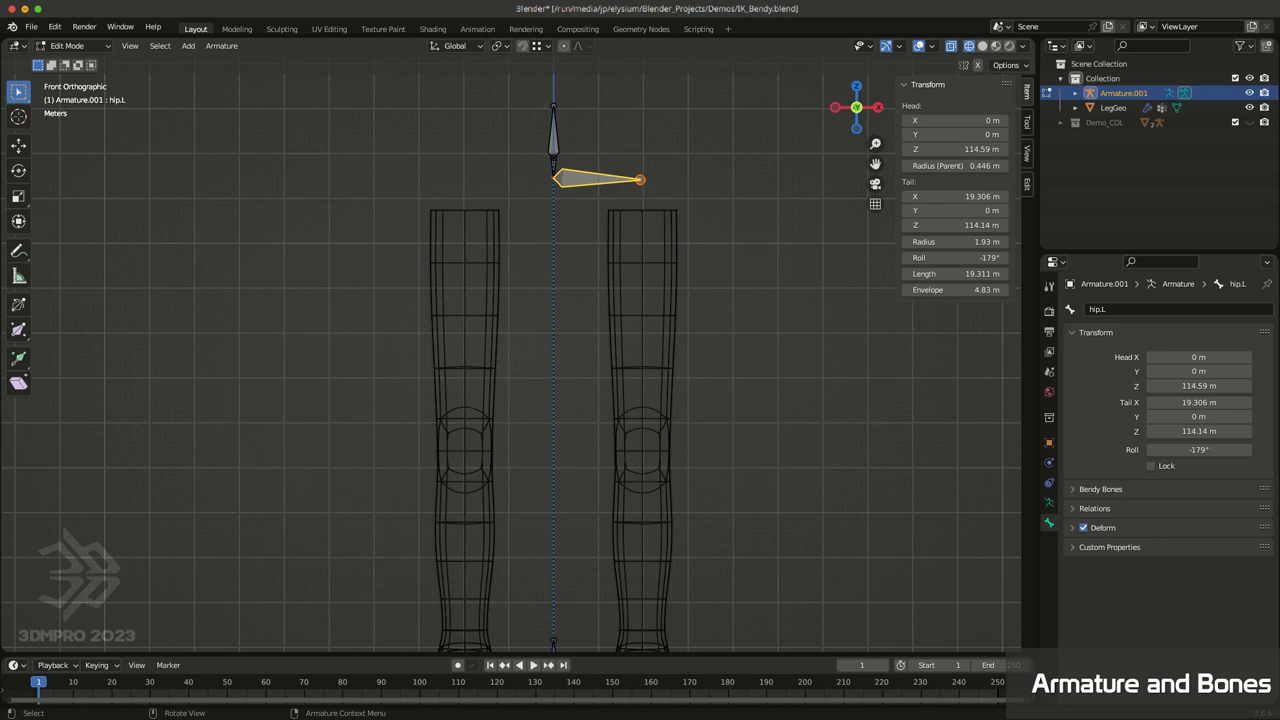
Step: Rename the short vertical bone between cog and hip.L as hip
left_click(554, 168)
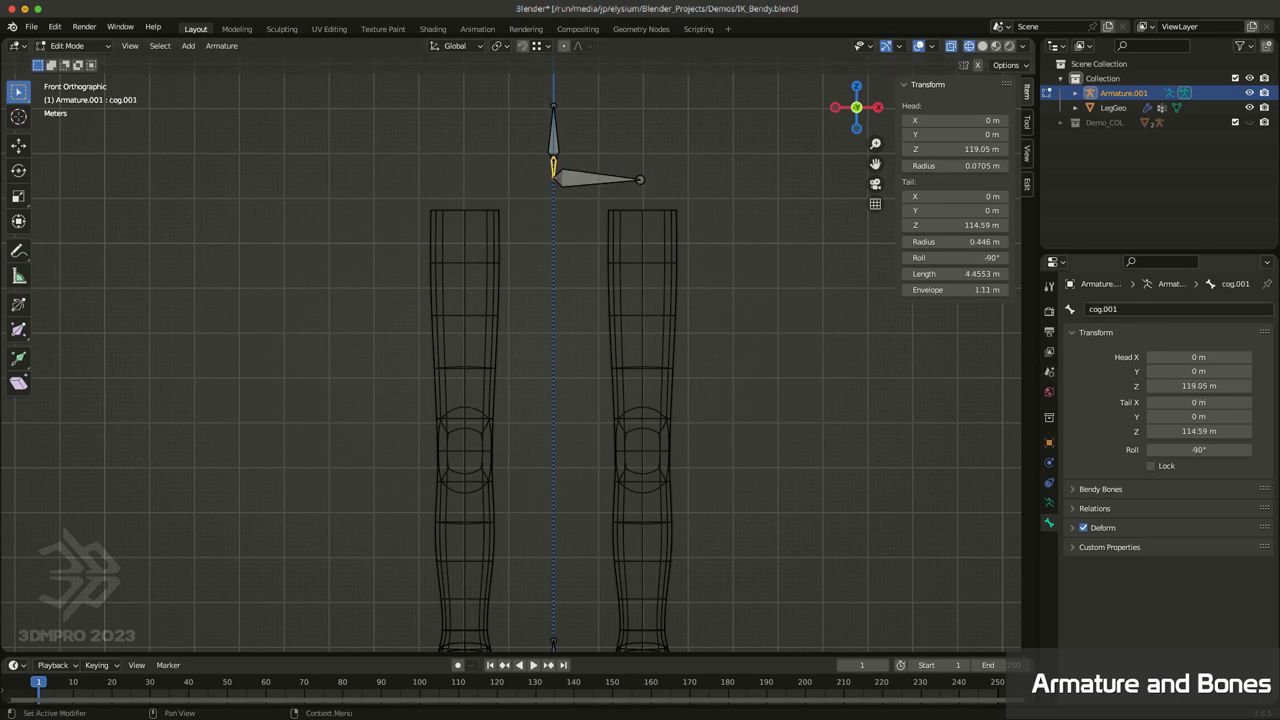
left_click(1125, 309)
type("hip")
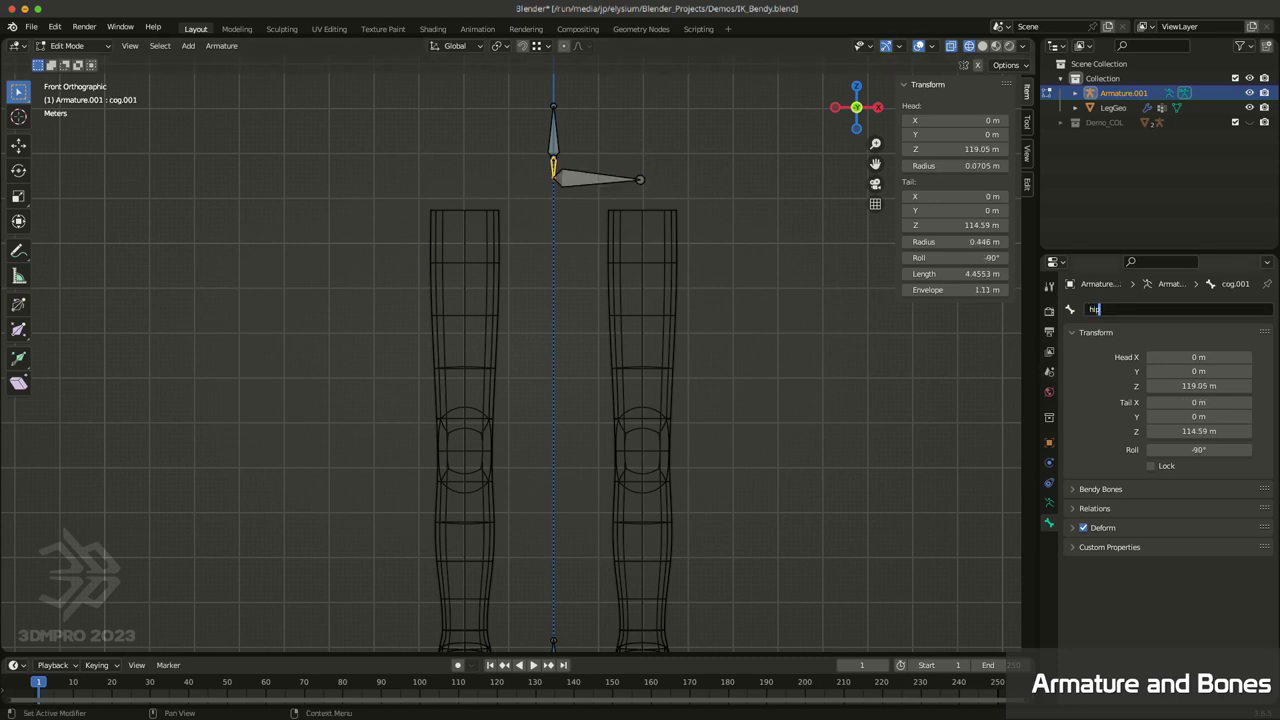
key("Return")
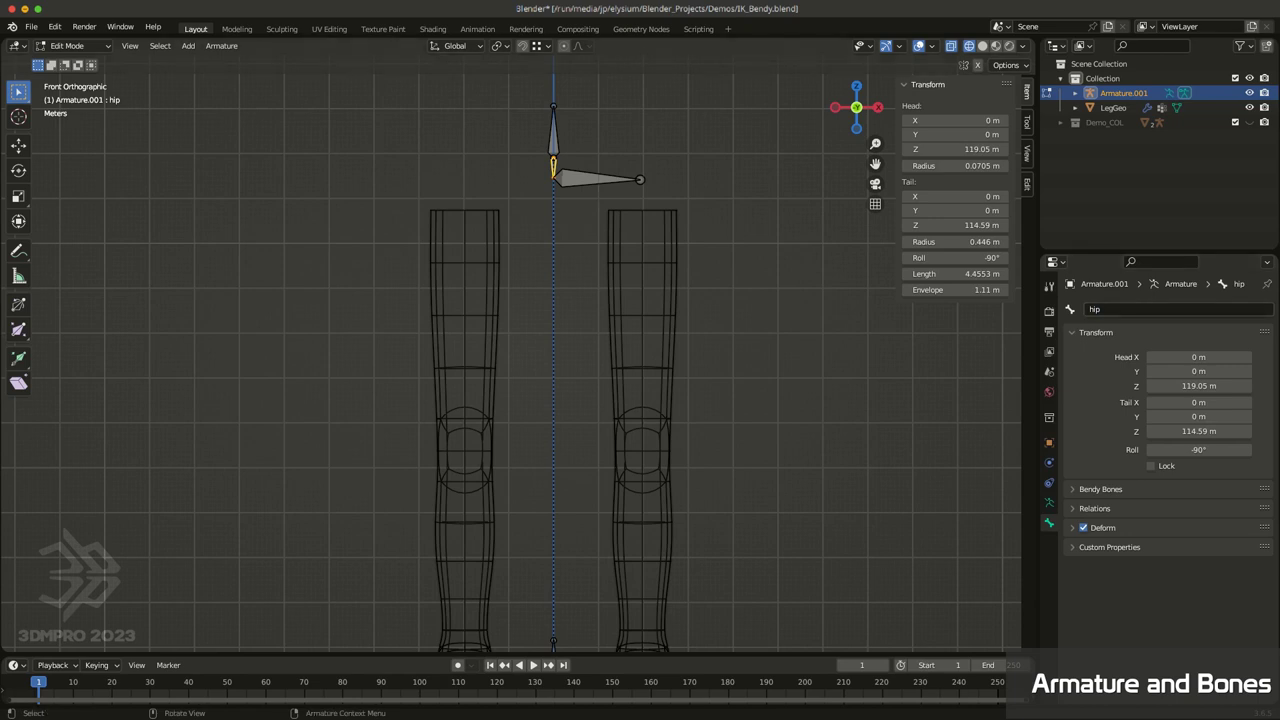
Step: Extrude a leg bone from hip.L's tail down to the ankle in the right side view, about -104.55 m in Z and 2.23 m in Y
middle_click_drag(600, 260, 575, 343, "shift")
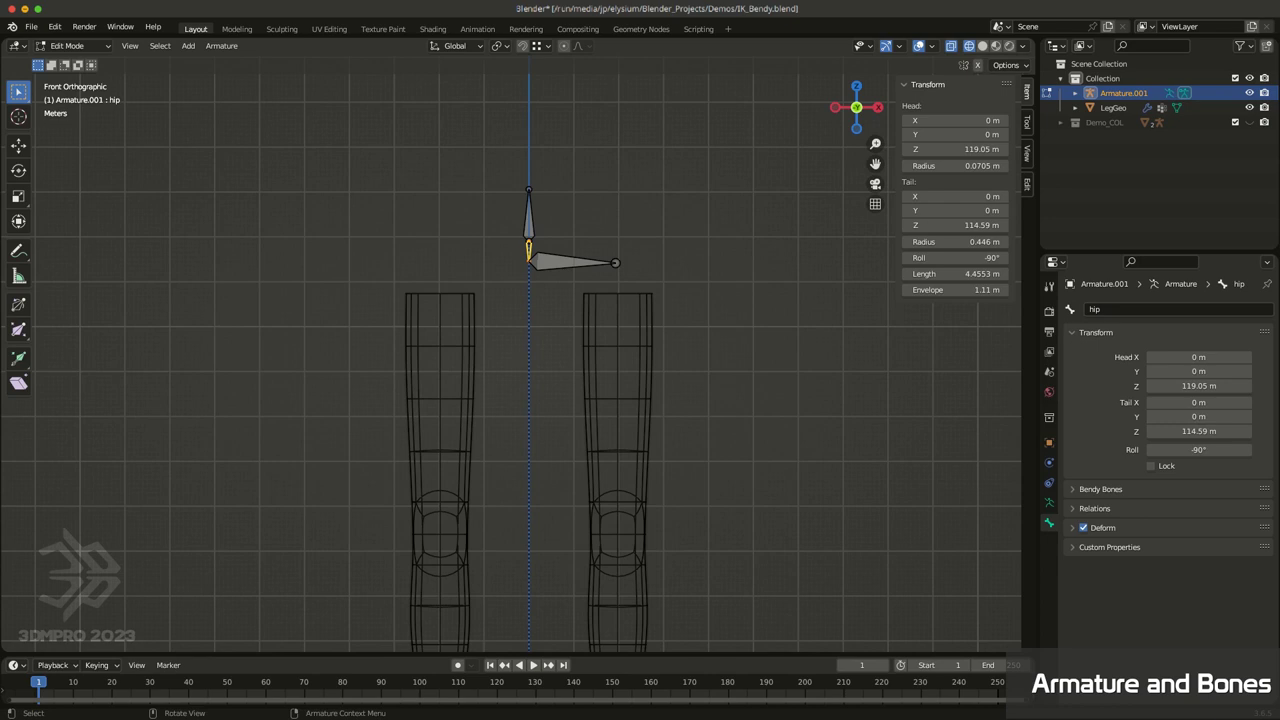
left_click(572, 262)
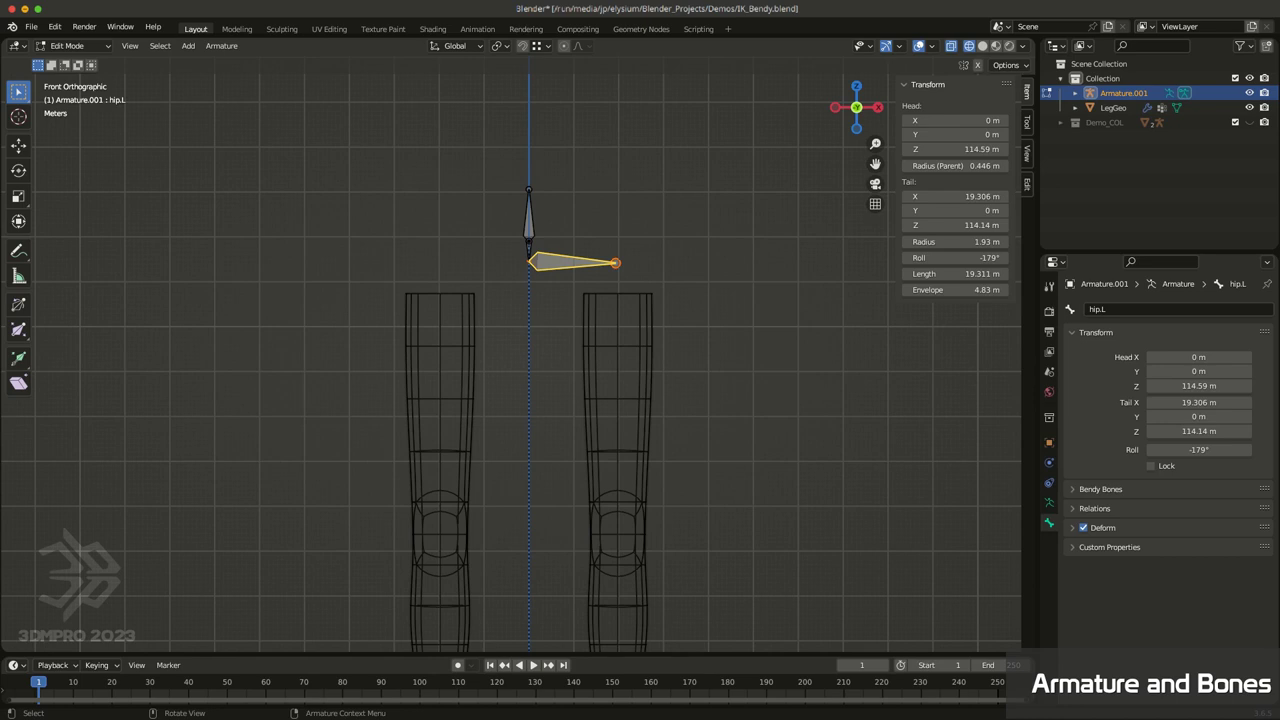
middle_click_drag(560, 350, 609, 305, "shift")
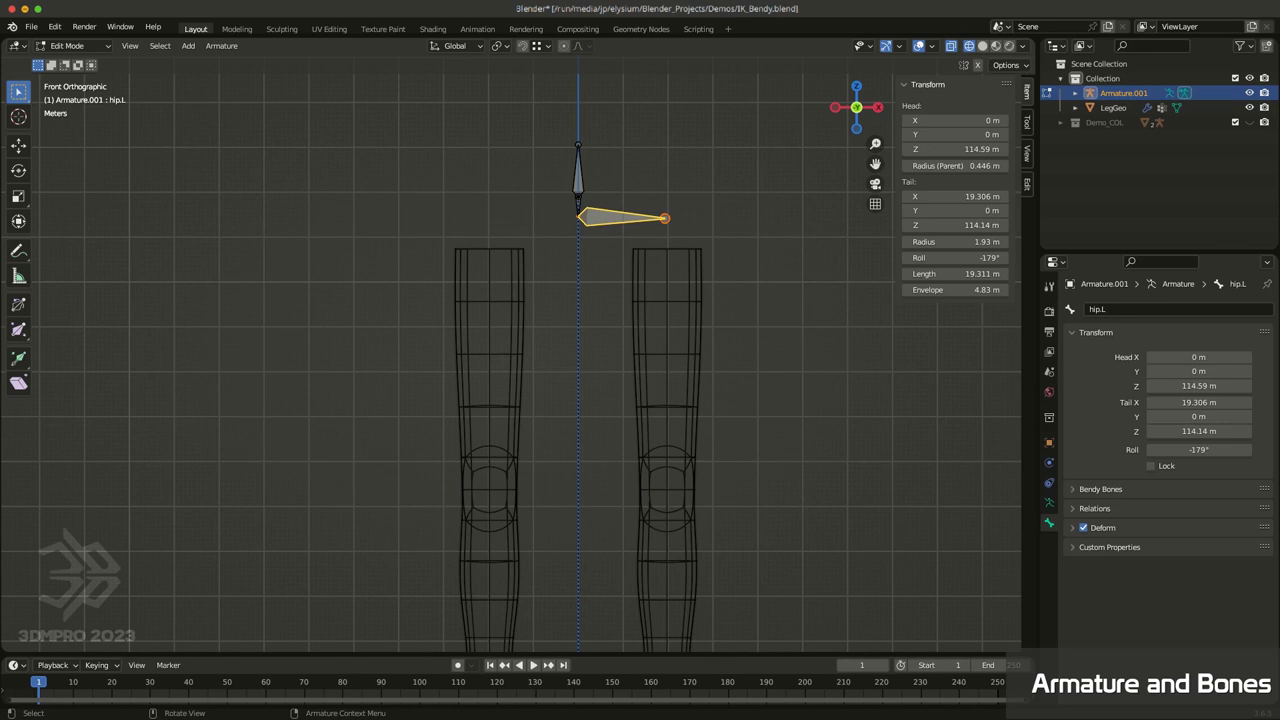
middle_click_drag(664, 271, 589, 195, "shift")
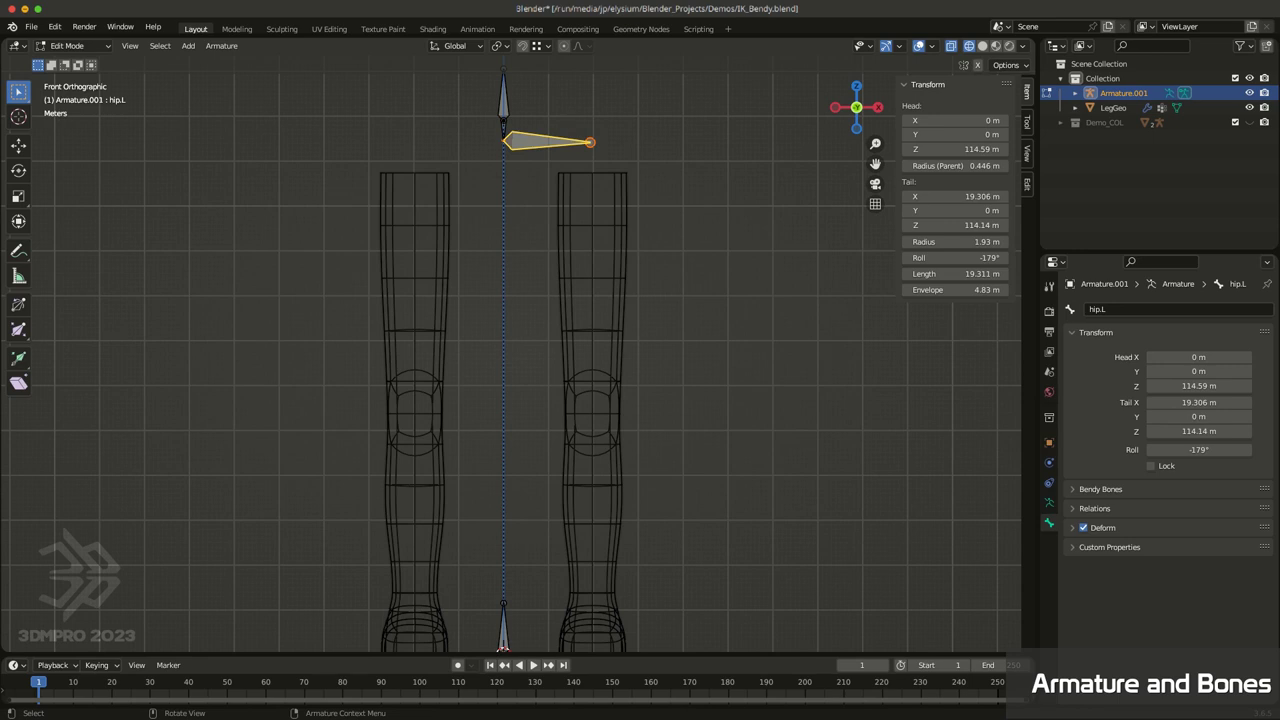
middle_click_drag(480, 300, 539, 262)
middle_click_drag(560, 340, 525, 365)
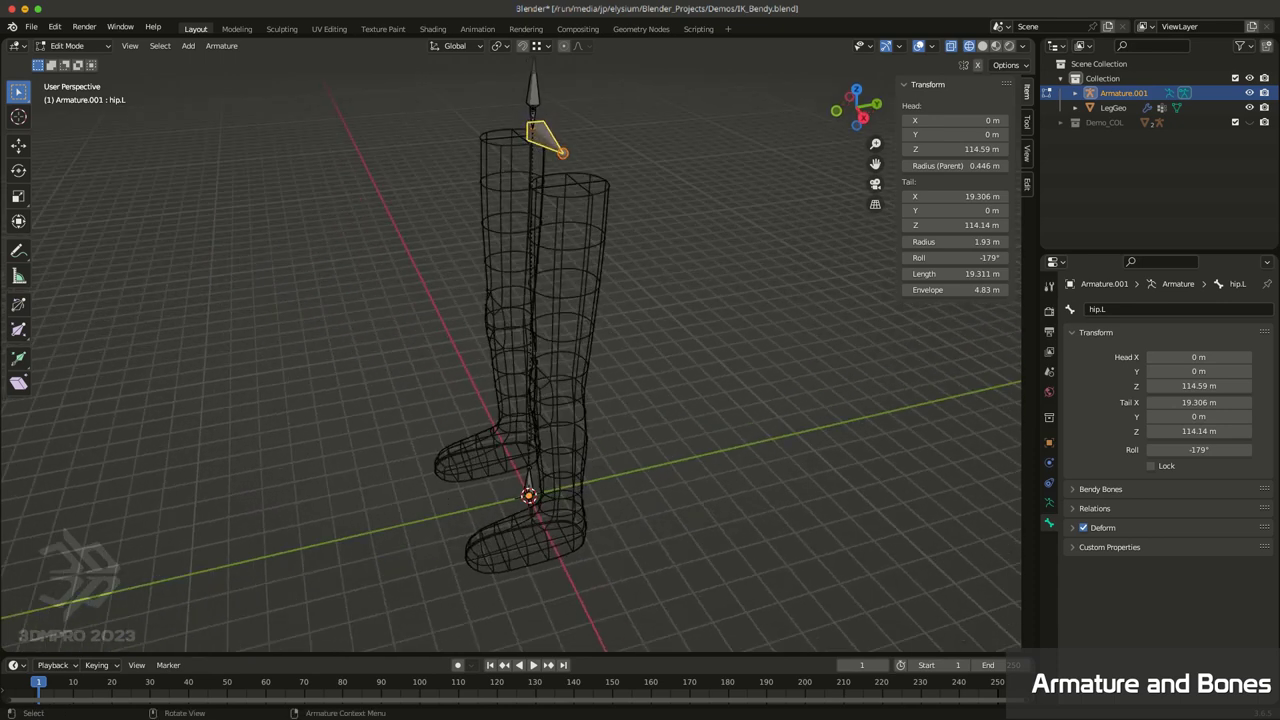
left_click(563, 153)
middle_click_drag(568, 155, 596, 130)
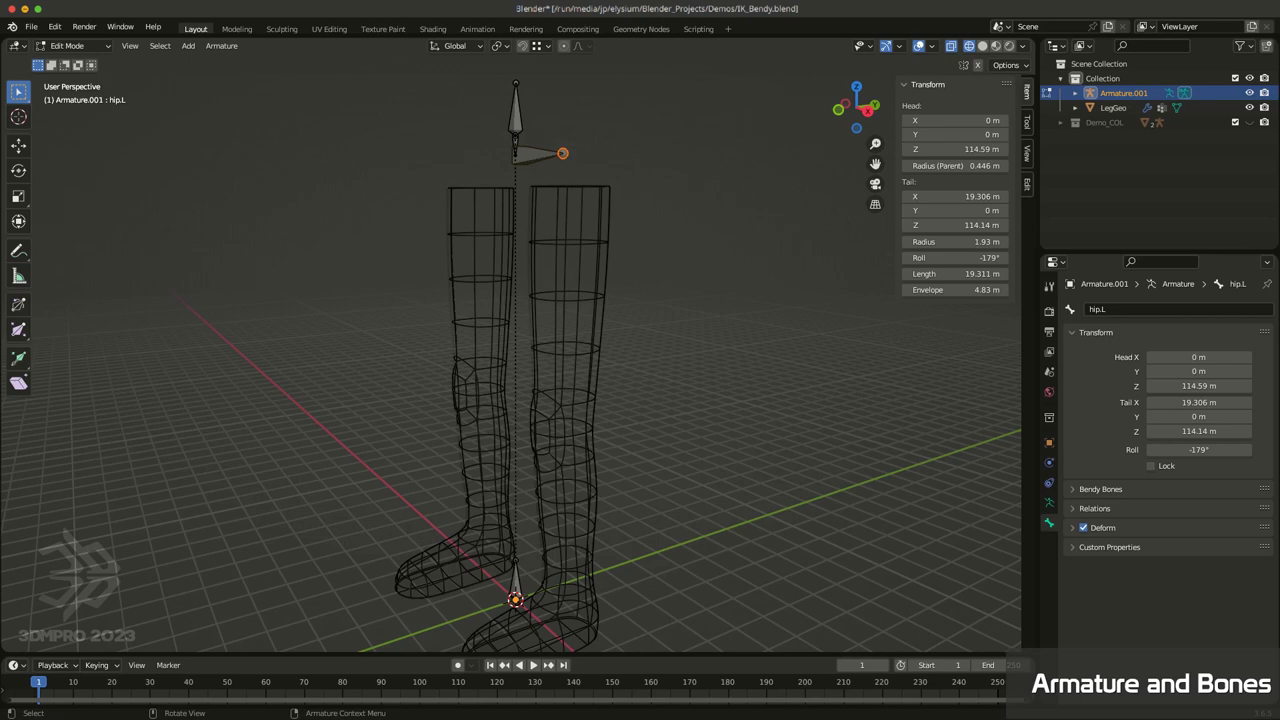
key("shift+c")
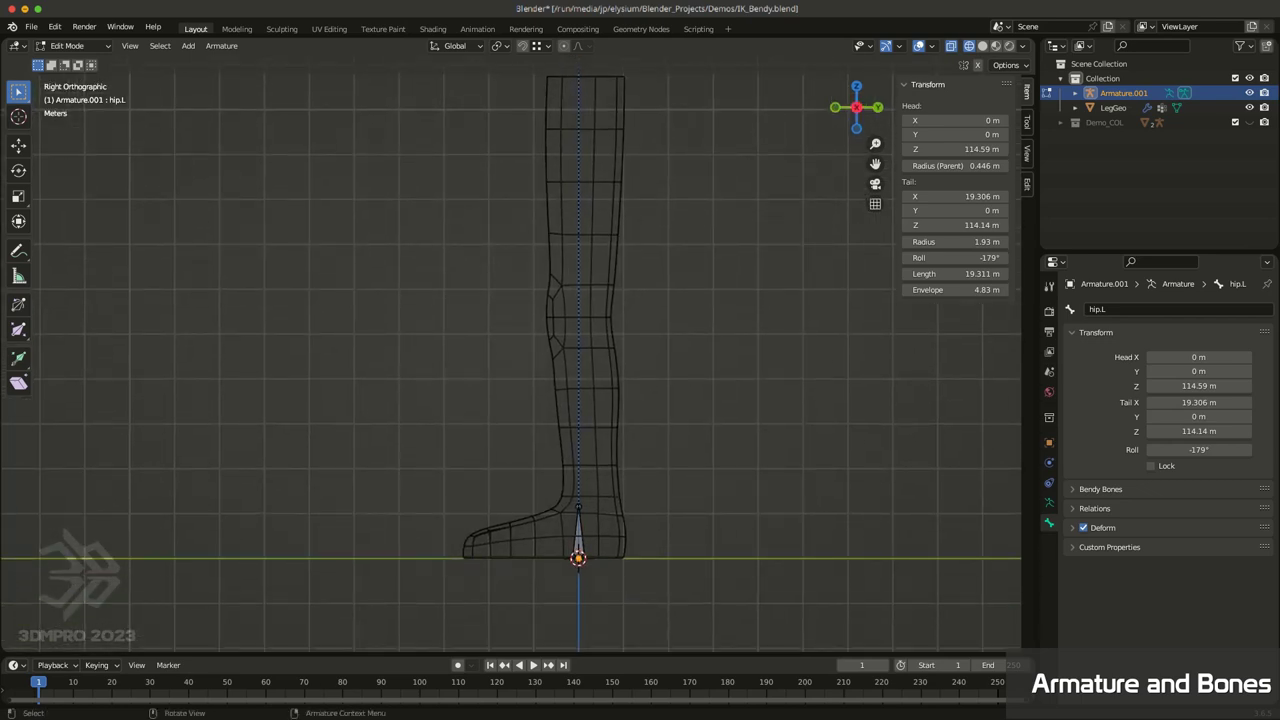
key("e")
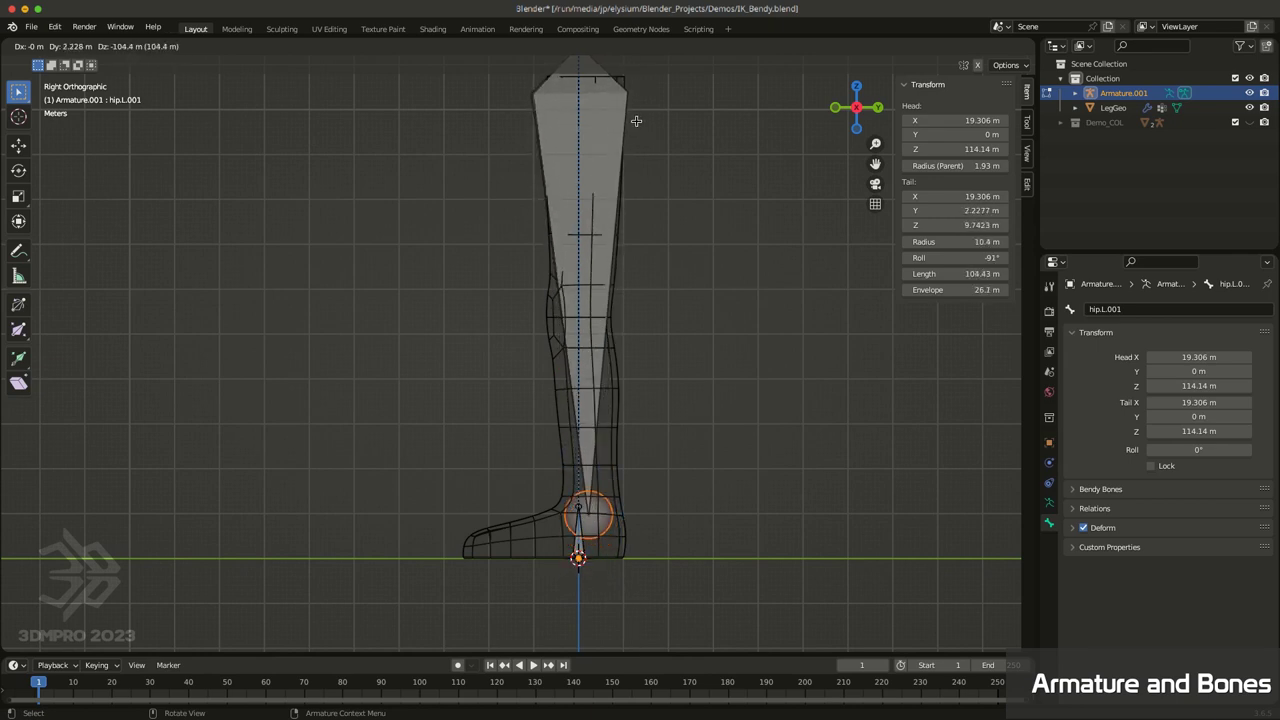
left_click(636, 122)
Step: Adjust the leg bone's tail at the ankle by about 1.03 m in Y and 0.72 m in Z
middle_click_drag(636, 122, 609, 44, "shift")
scroll(654, 129, "up", 2)
middle_click_drag(654, 129, 585, 235, "shift")
scroll(586, 281, "down", 6)
scroll(511, 354, "up", 3)
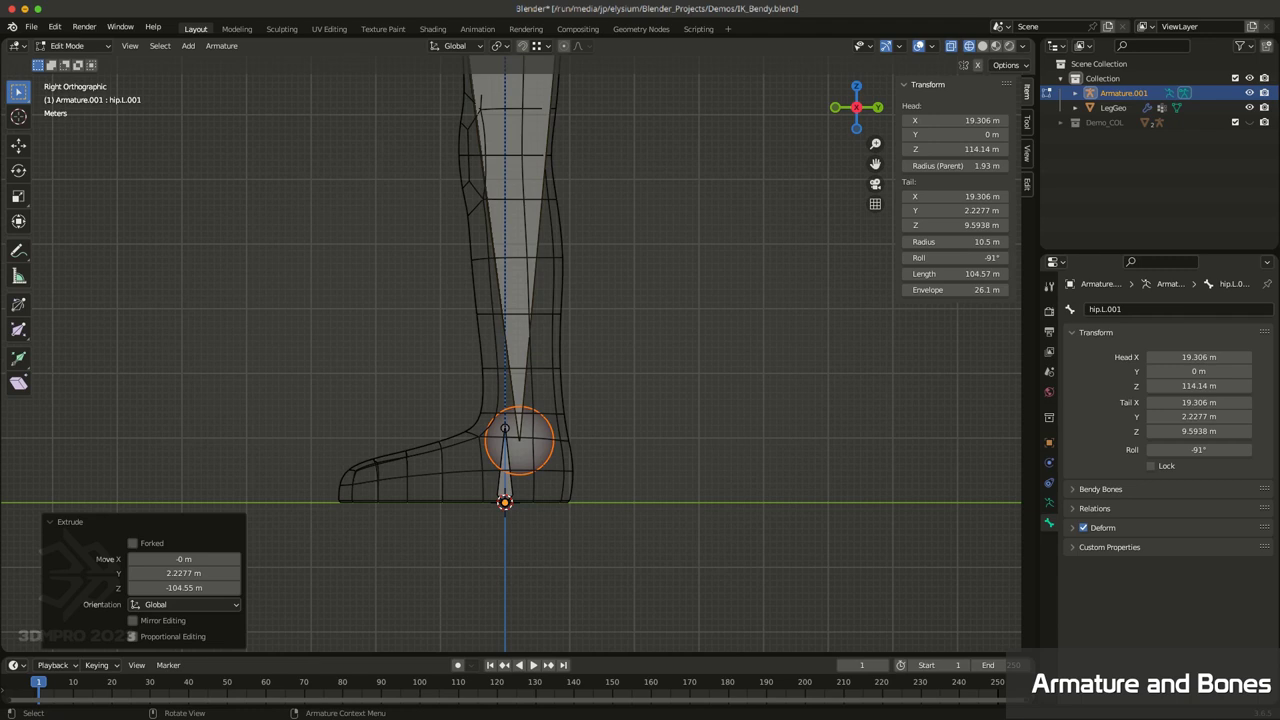
key("g")
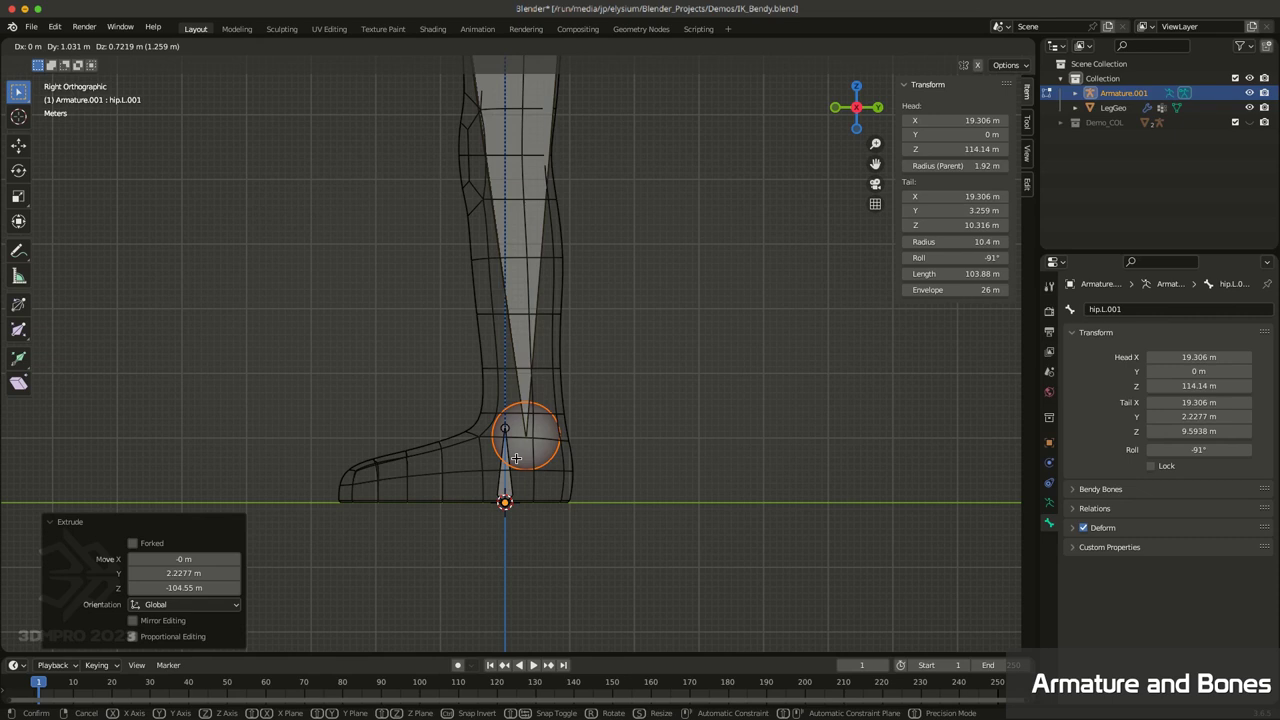
left_click(516, 458)
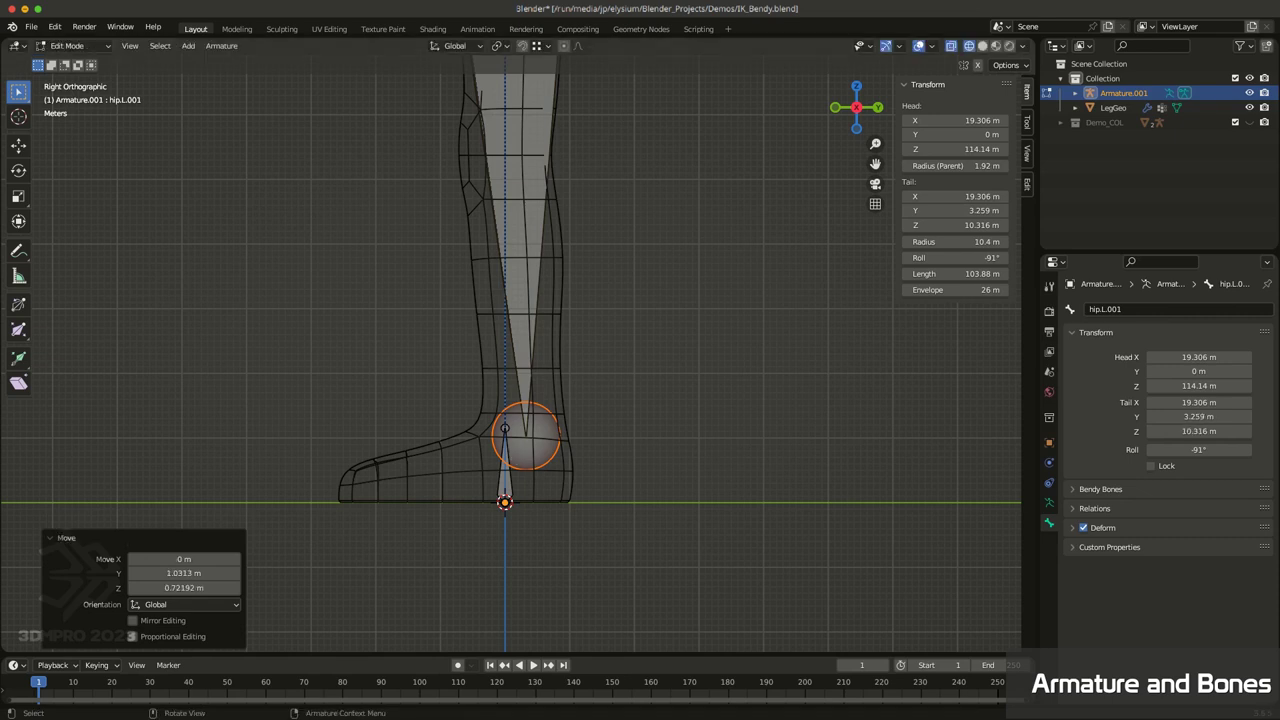
Step: Extrude a foot bone about 18.8 m long from the ankle to the ball of the foot, plus a toe bone about 5 m long
key("e")
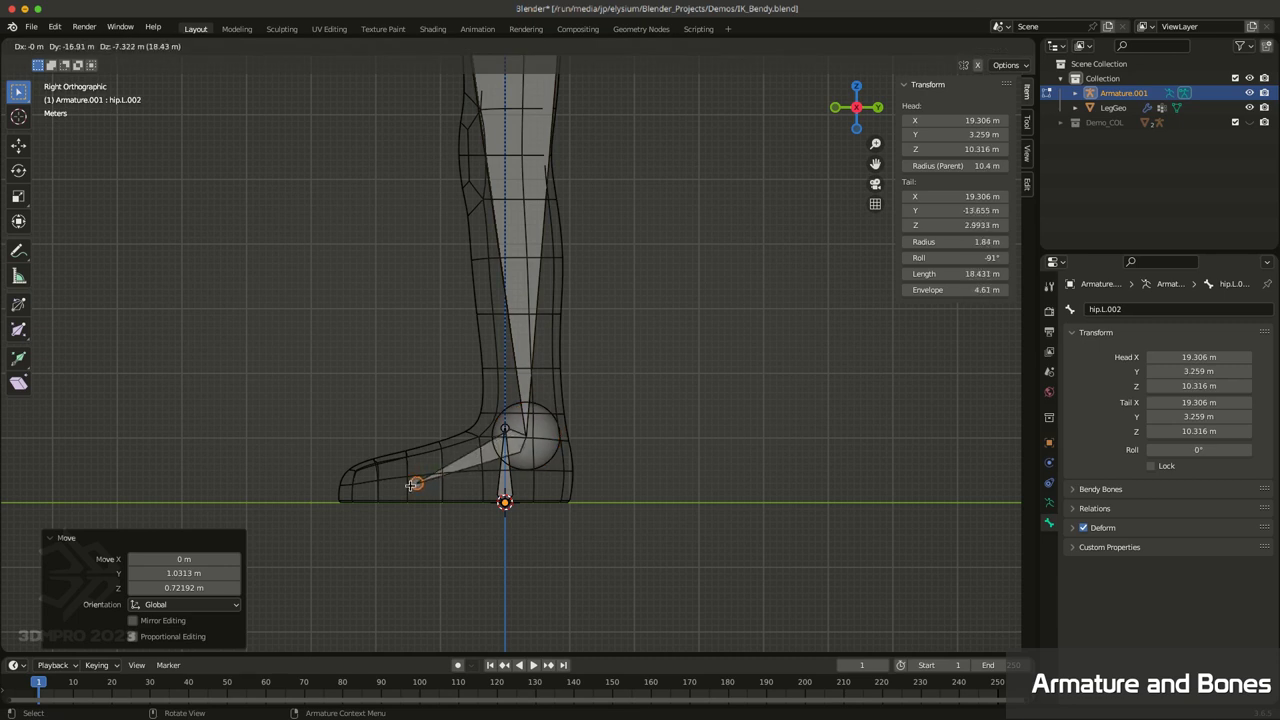
left_click(412, 480)
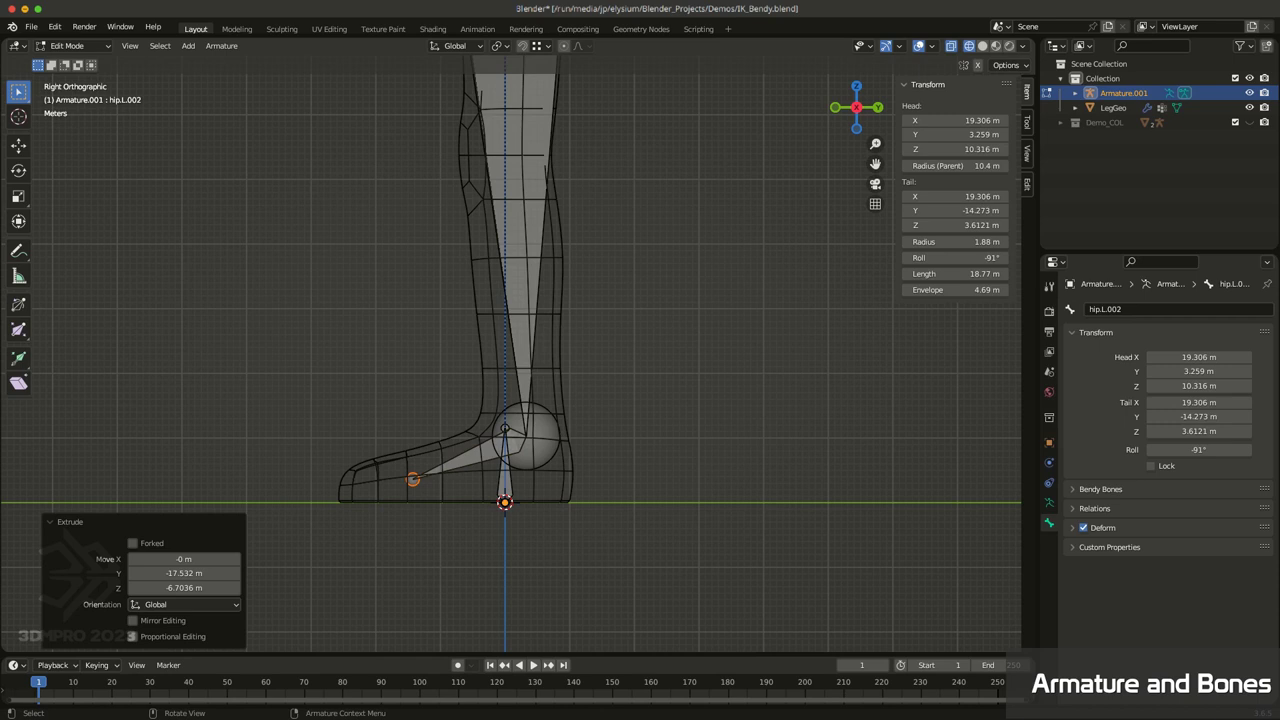
key("e")
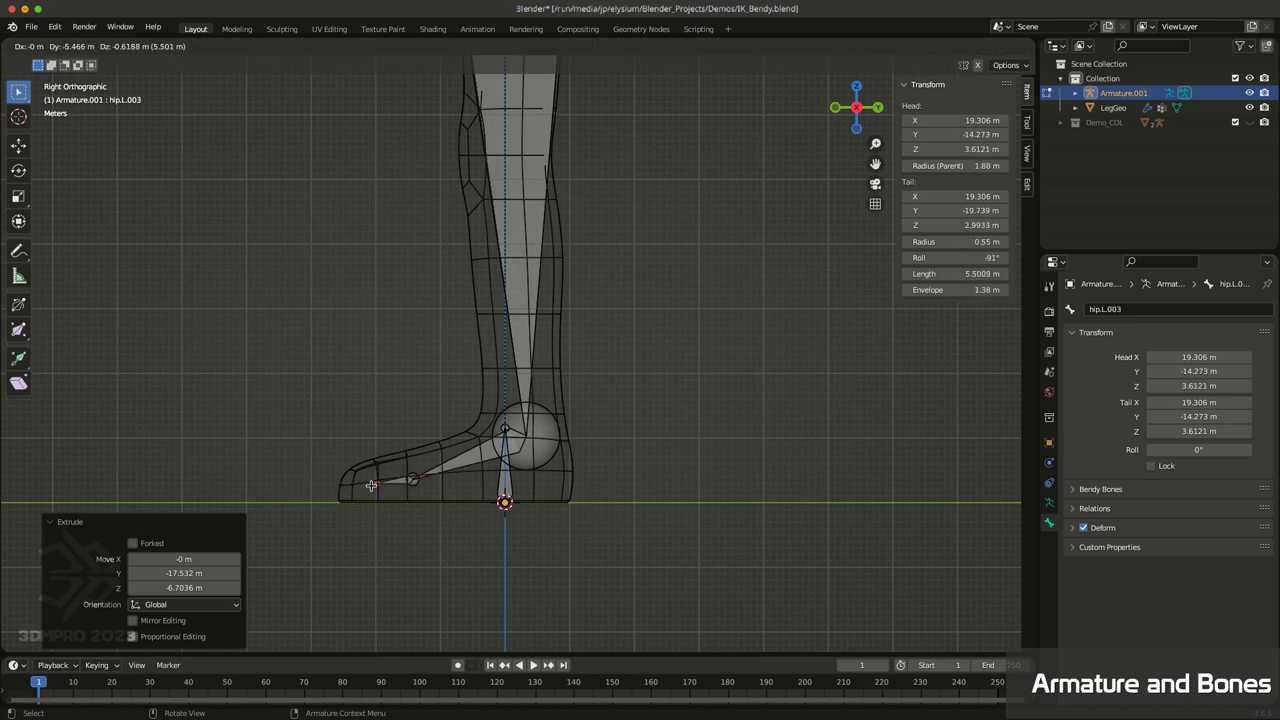
left_click(373, 484)
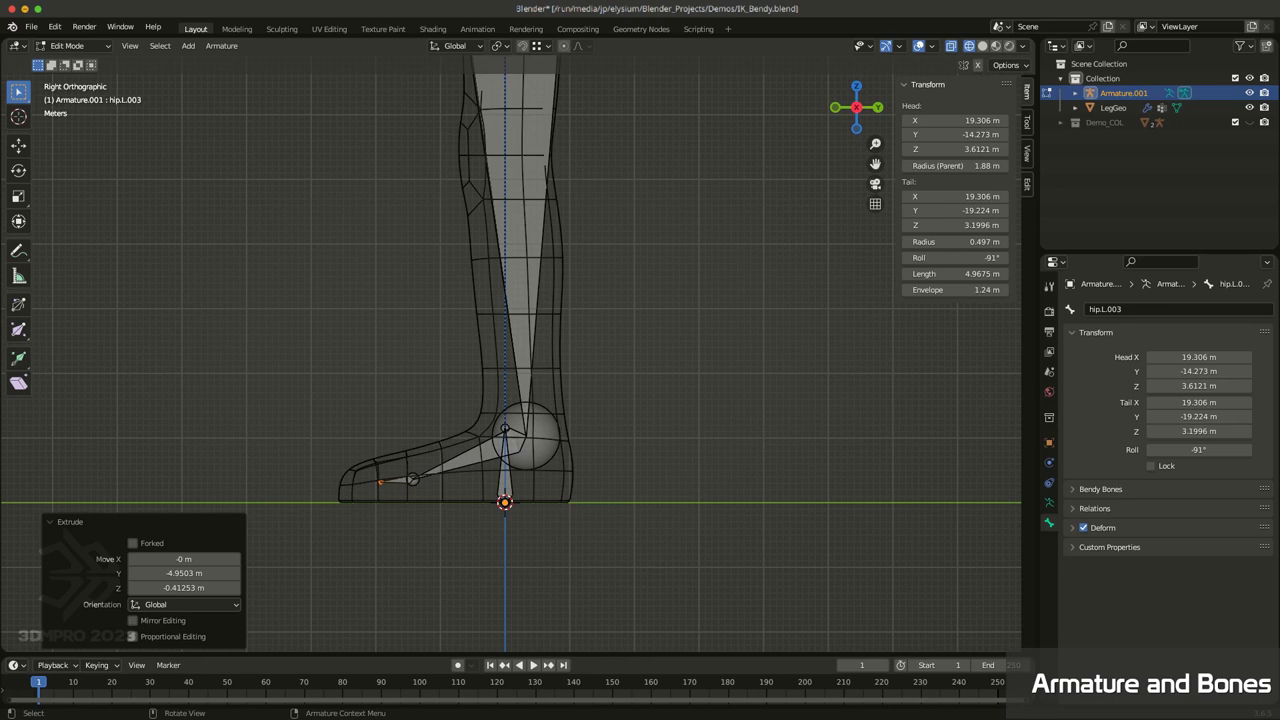
Step: Subdivide the long left leg bone between hip and ankle with one cut
left_click(397, 481)
middle_click_drag(397, 481, 384, 622, "shift")
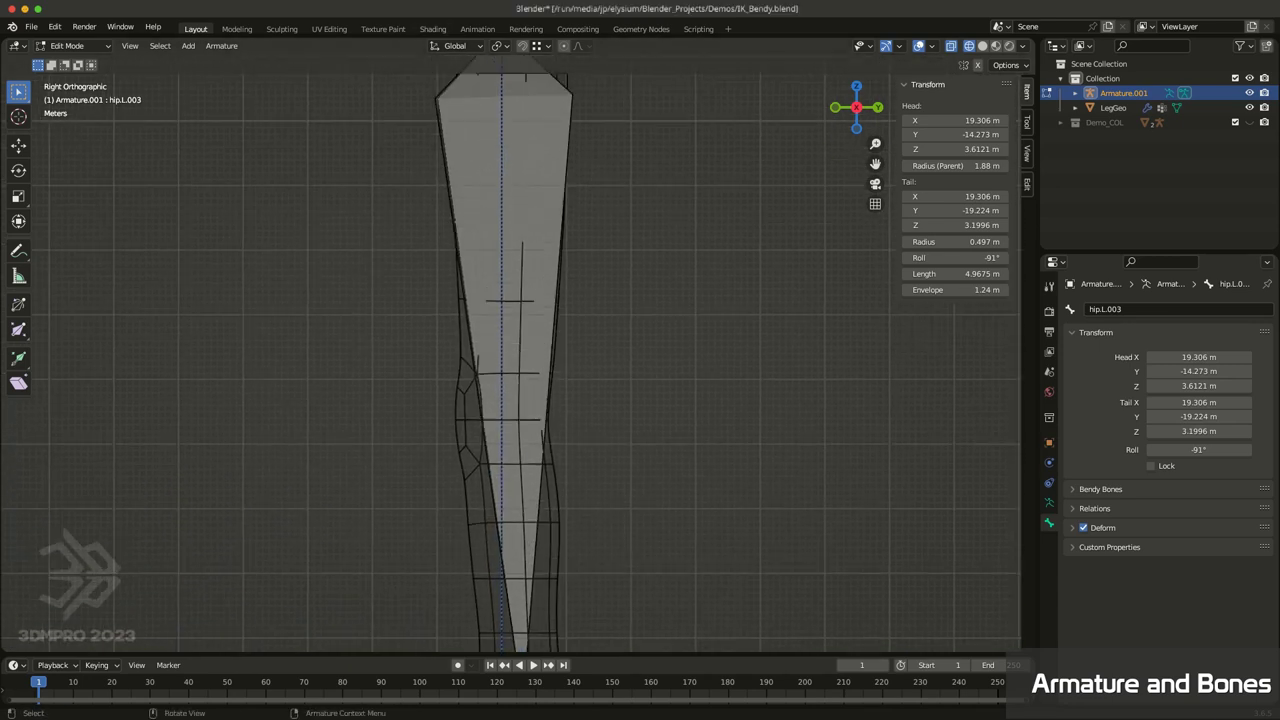
key("a")
key("KP_Decimal")
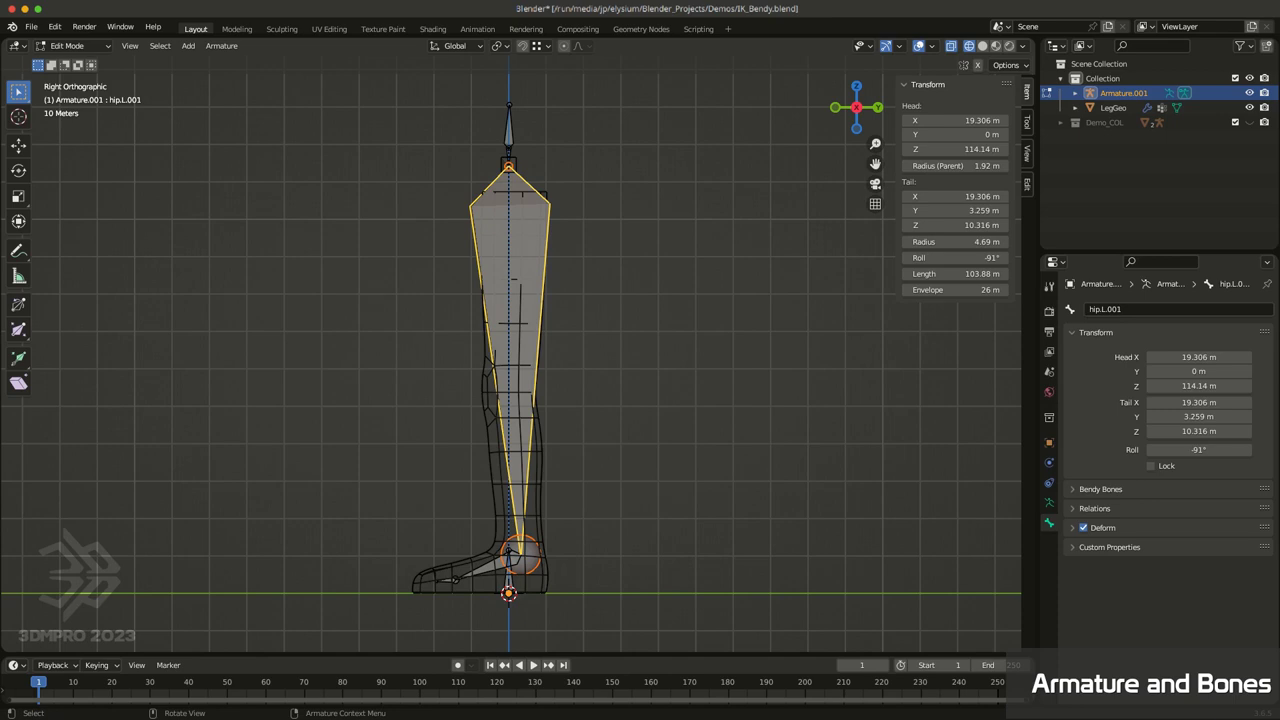
right_click(488, 257)
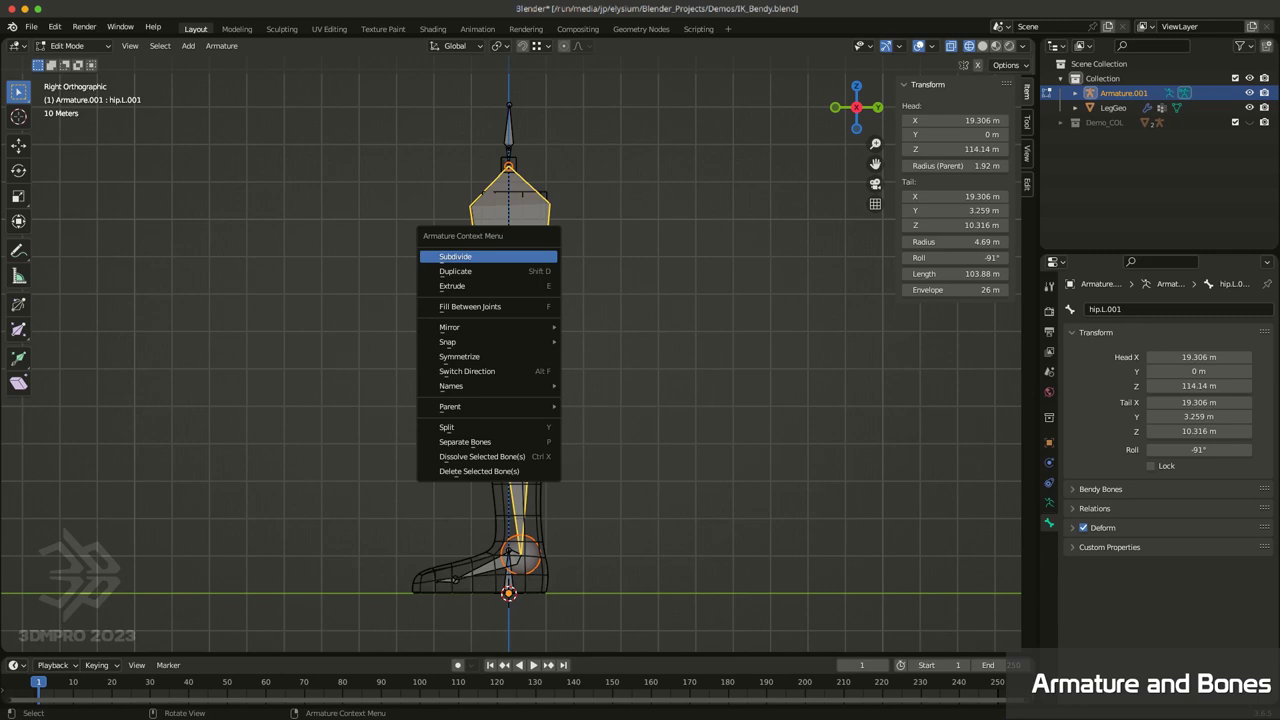
left_click(488, 257)
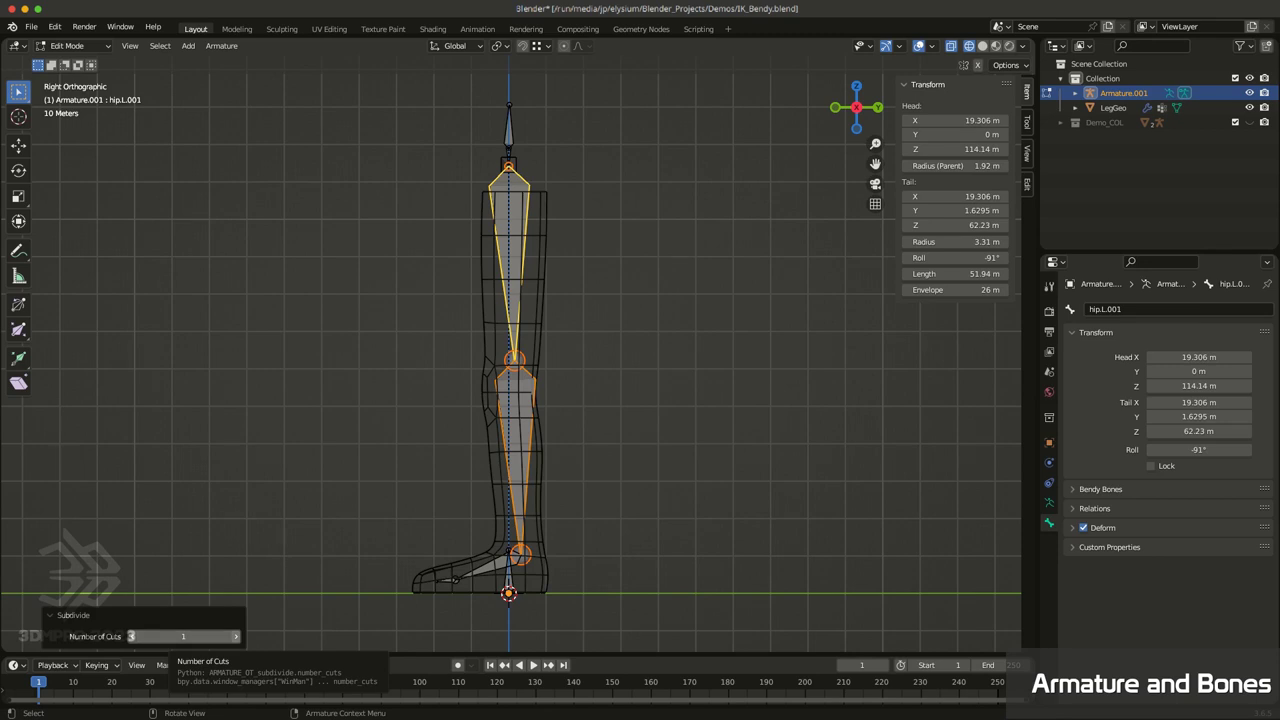
Step: Try four cuts for the leg bone's subdivision and return it to a single cut
left_click(236, 636)
left_click(236, 636)
left_click(236, 636)
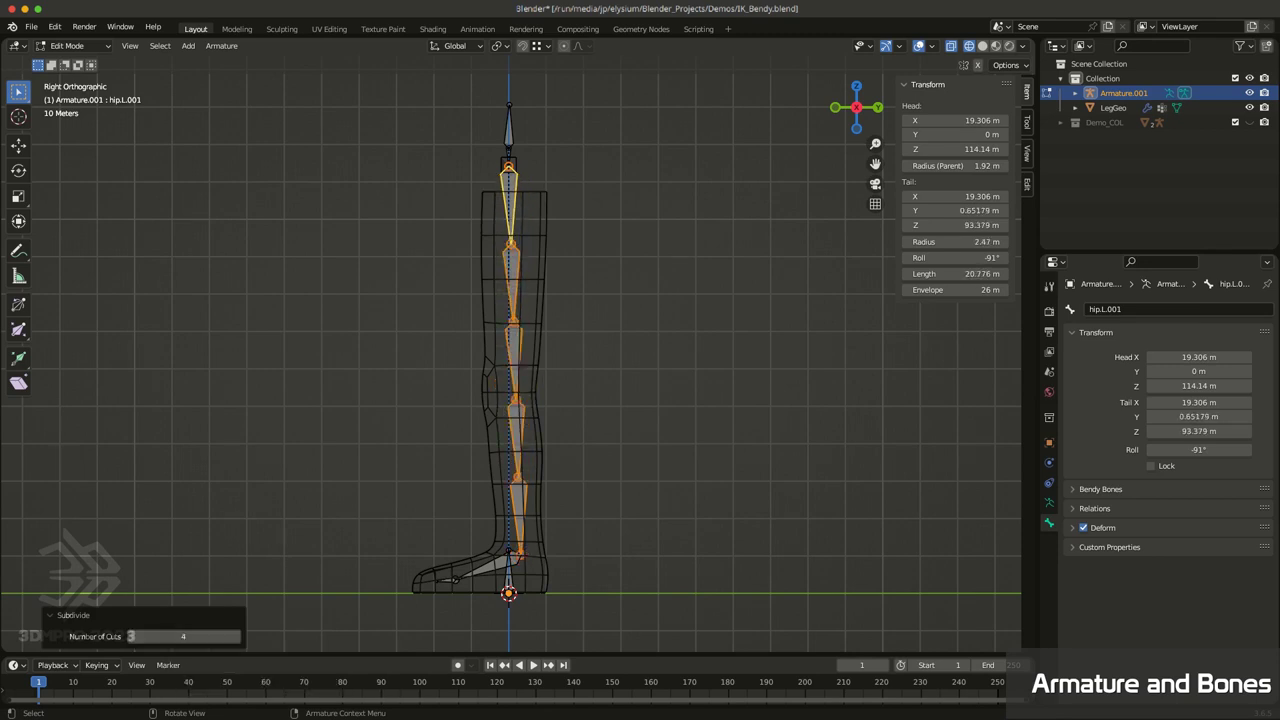
scroll(131, 636, "down", 3, "ctrl")
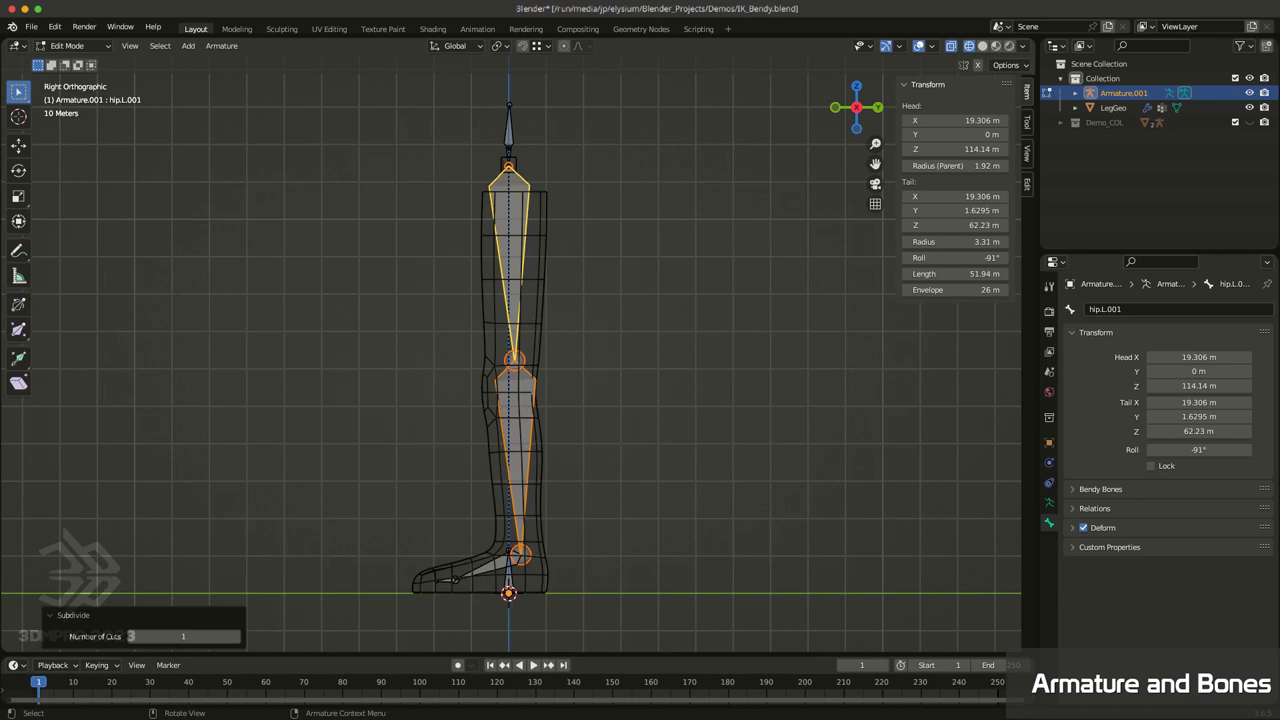
Step: Move the joint between the two leg bones to the knee, about -1.96 m in Y and -7.66 m in Z
key("alt+a")
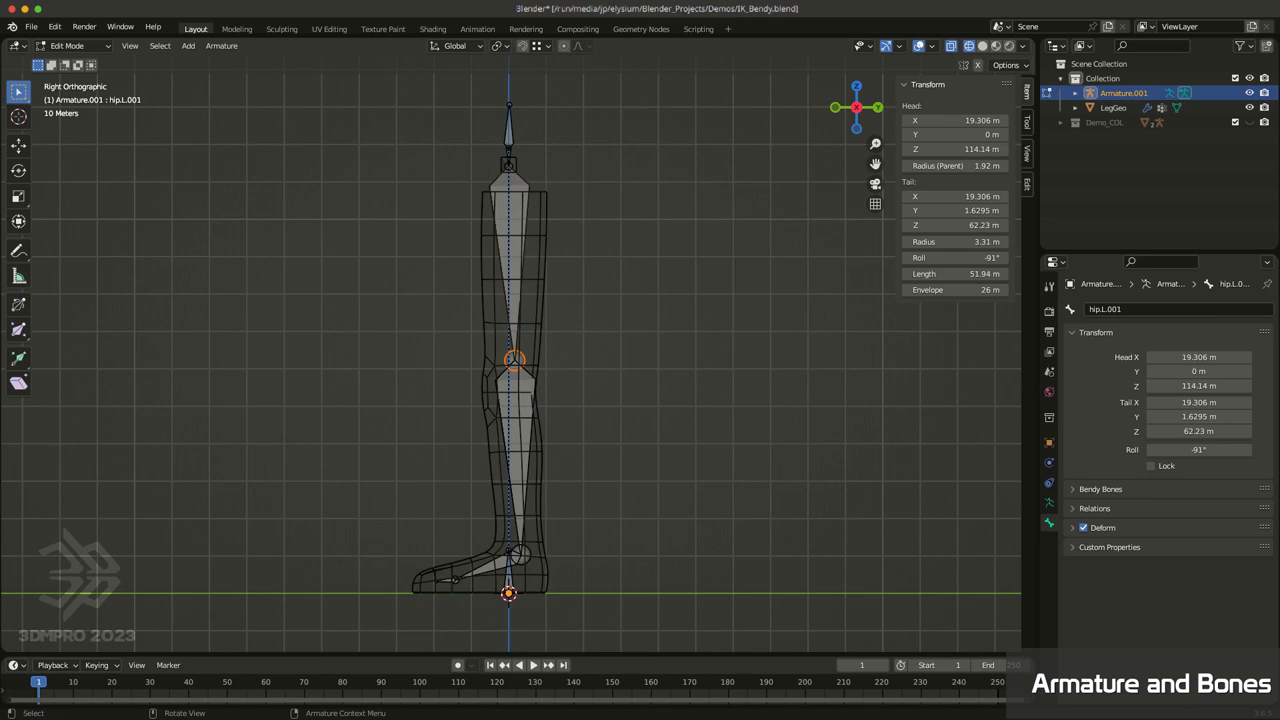
key("g")
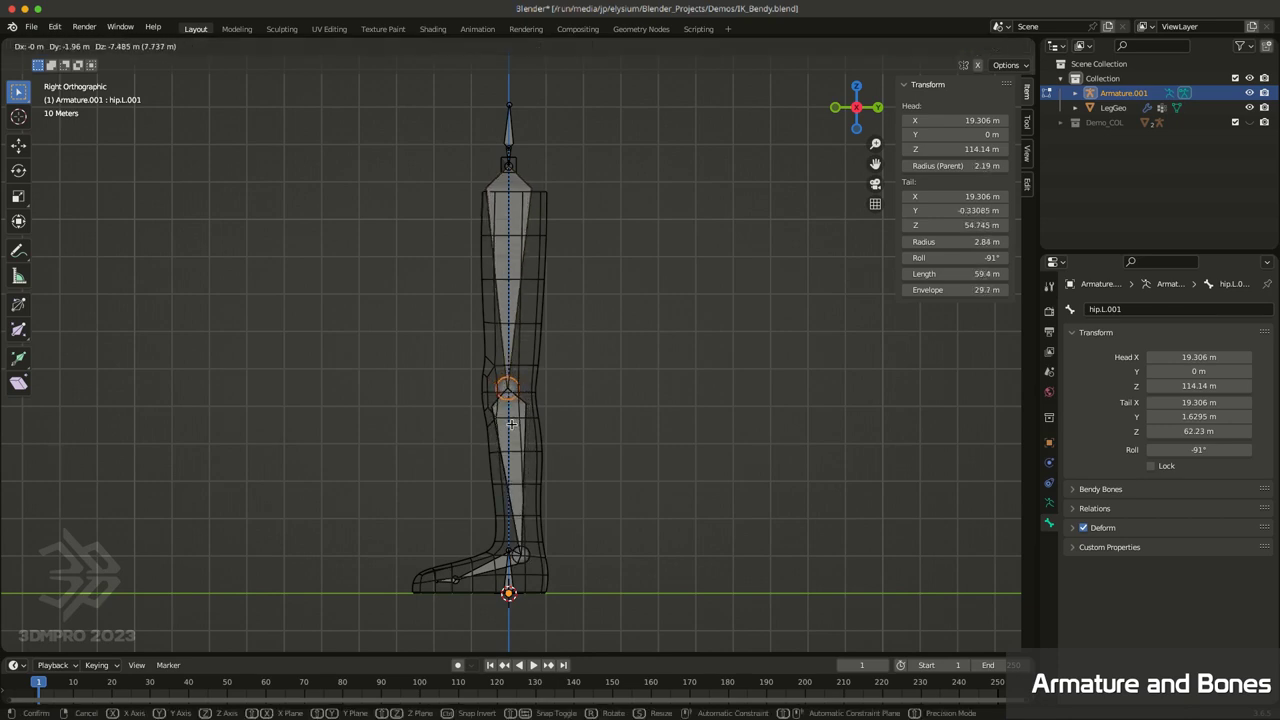
left_click(511, 426)
Step: Refine the knee joint's position by about 0.21 m in Y and -0.72 m in Z
scroll(547, 332, "up", 2)
middle_click_drag(547, 332, 548, 320, "shift")
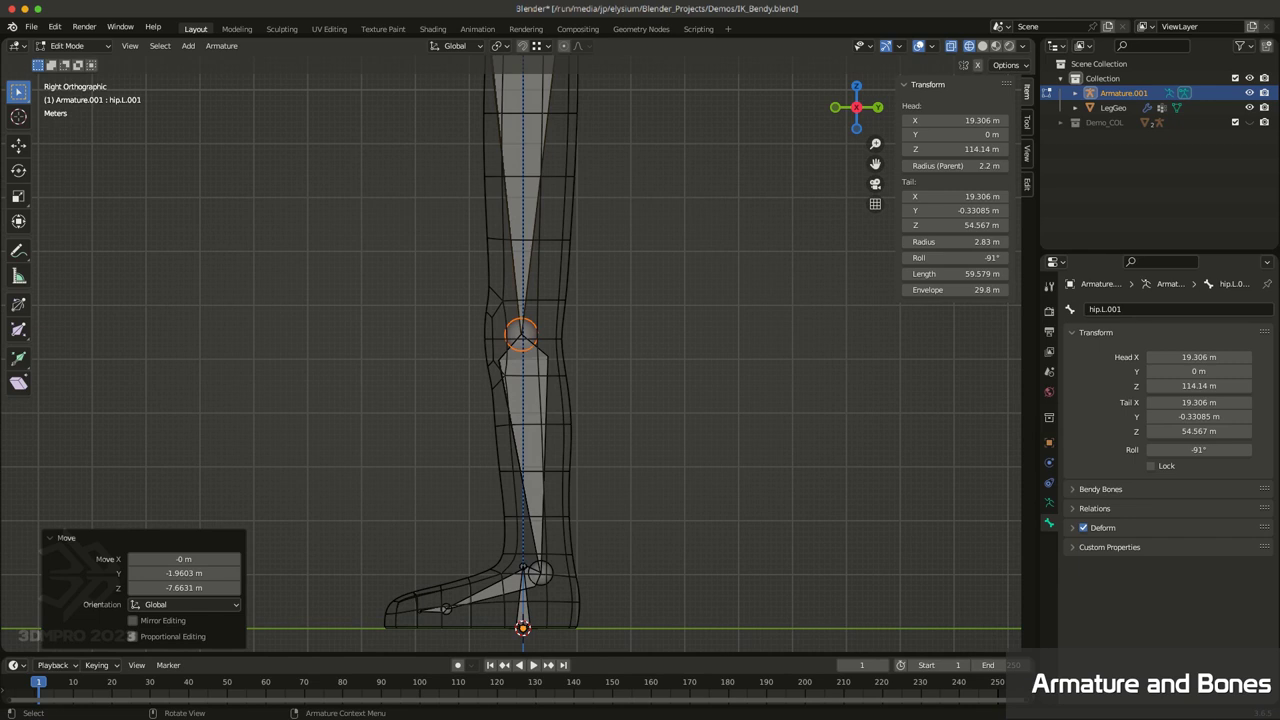
middle_click_drag(555, 386, 546, 413, "shift")
scroll(512, 648, "up", 2)
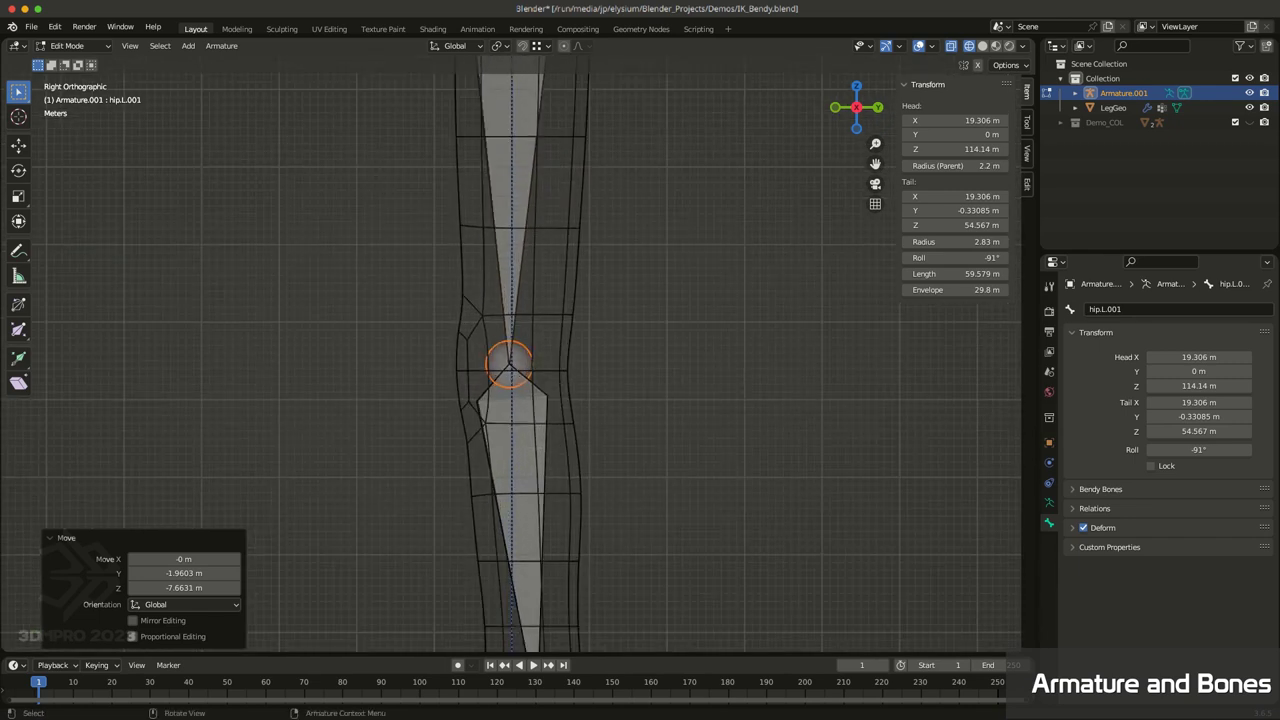
scroll(512, 642, "down", 1)
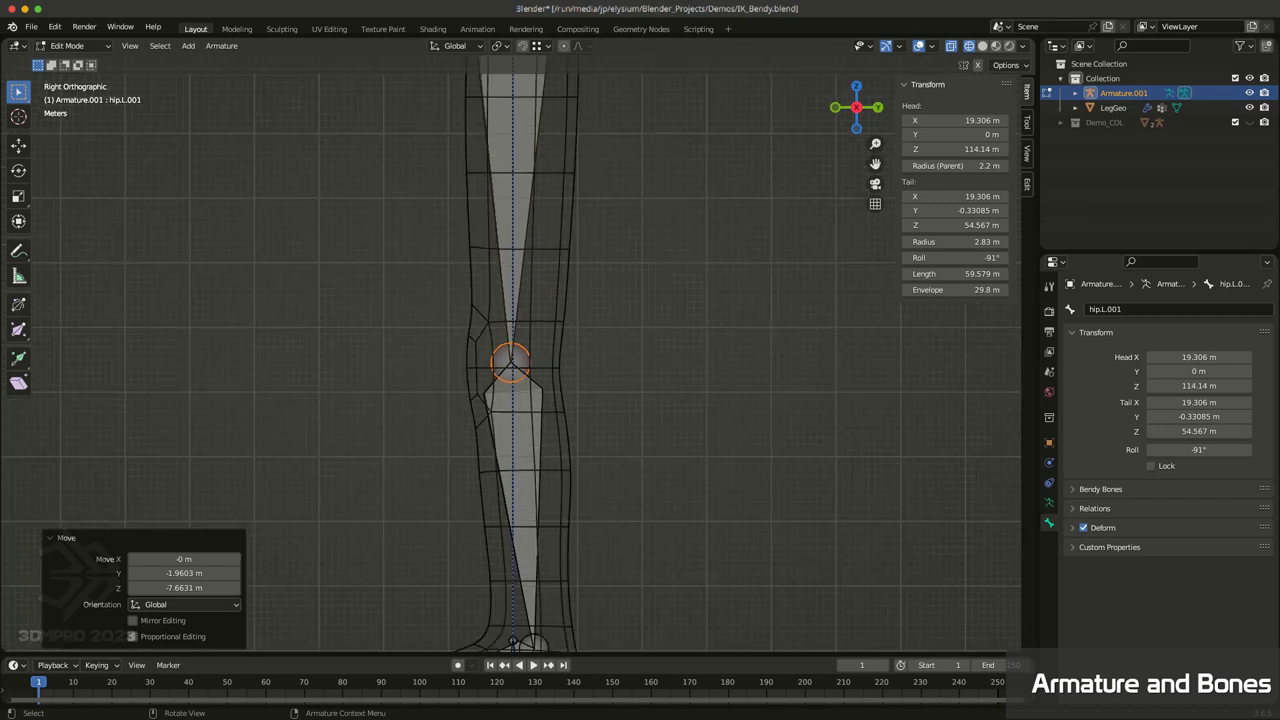
key("g")
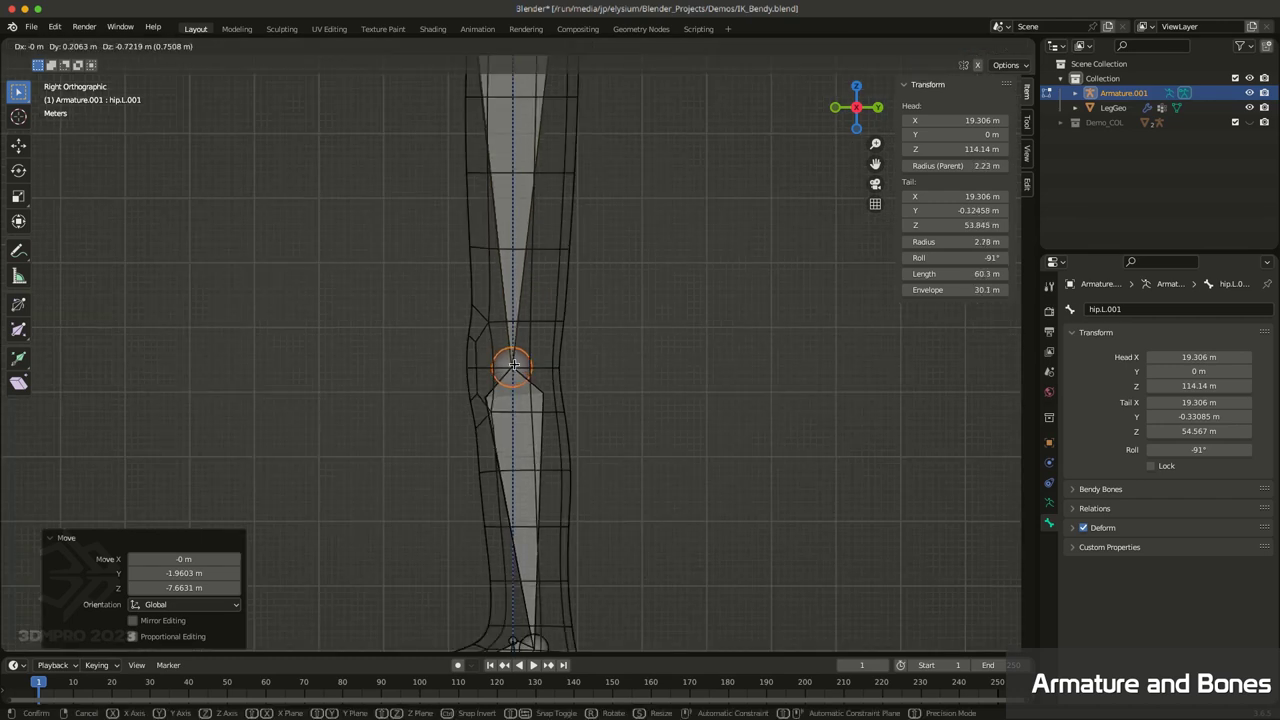
left_click(510, 370)
Step: Lower the joint between hip.L and the thigh bone by about 7.84 m in the right side view
scroll(512, 366, "down", 5)
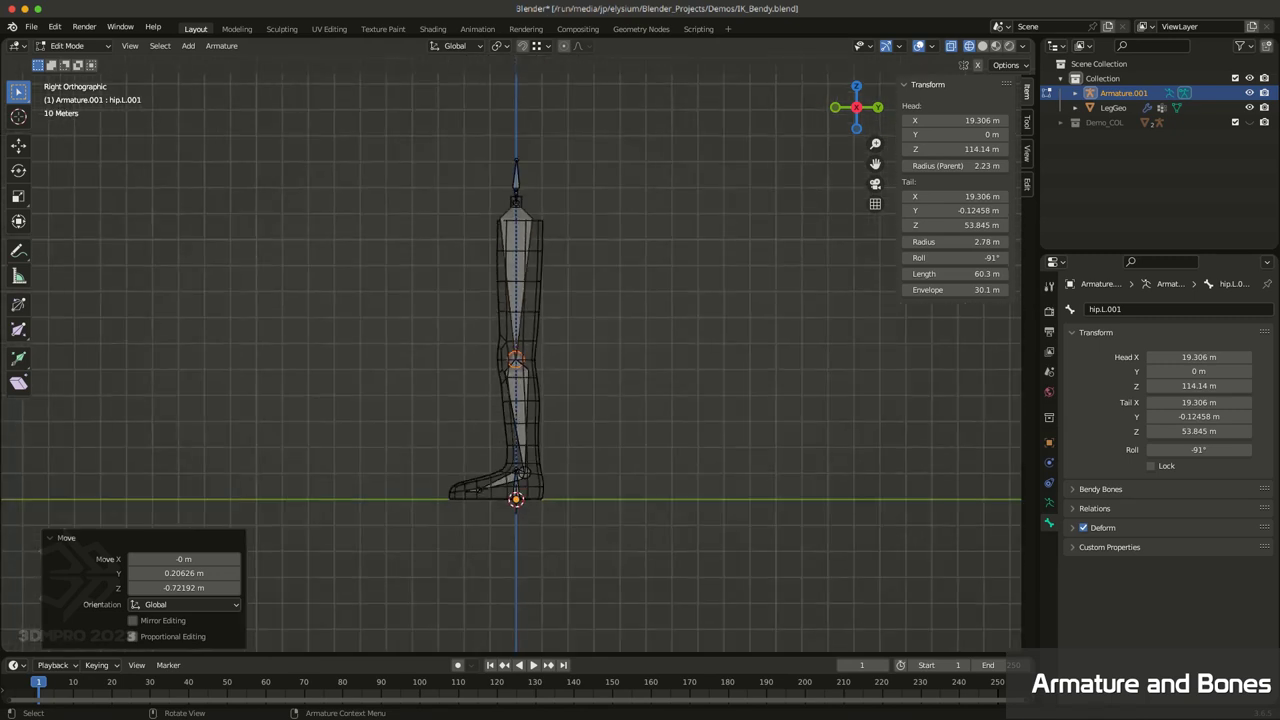
scroll(512, 358, "up", 2)
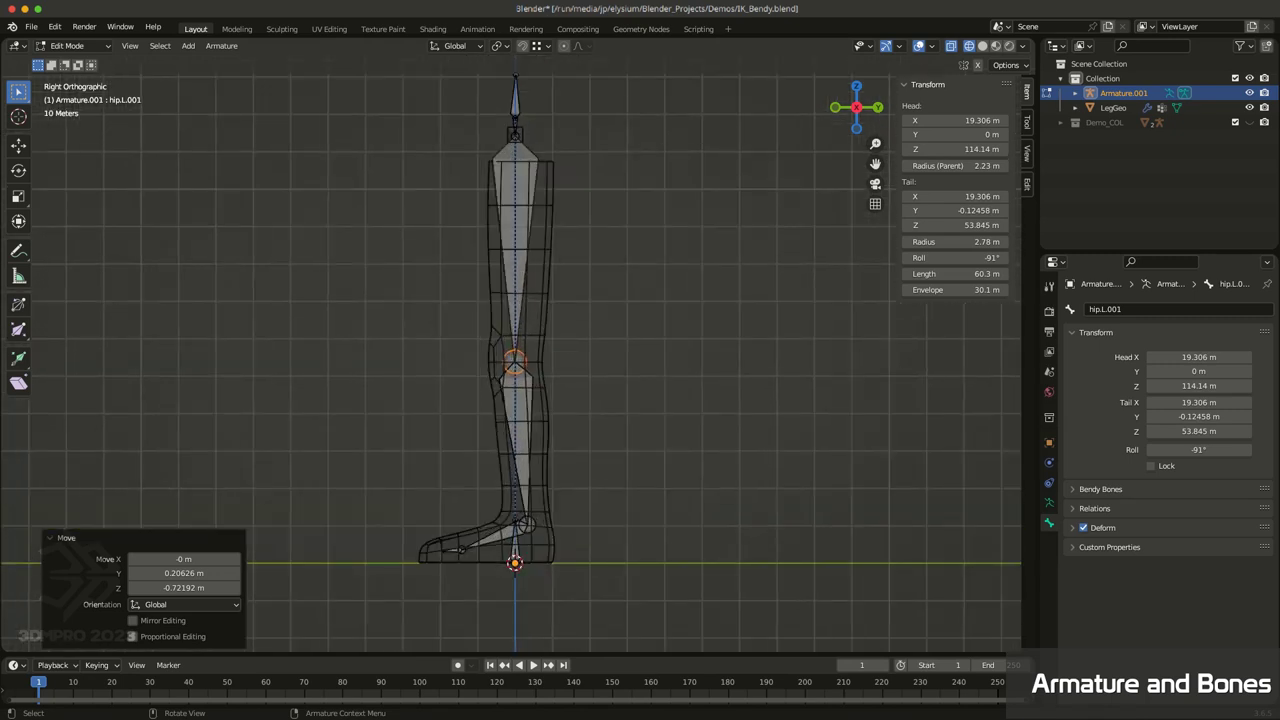
key("KP_1")
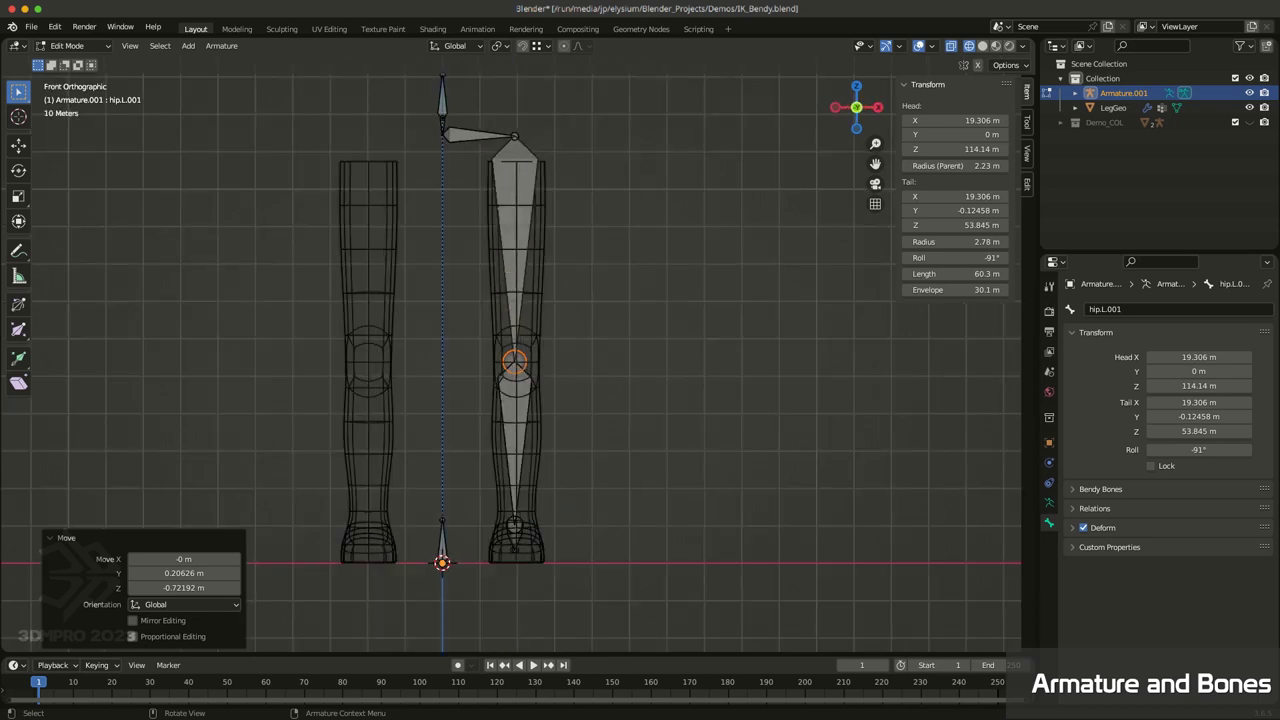
left_click(515, 136)
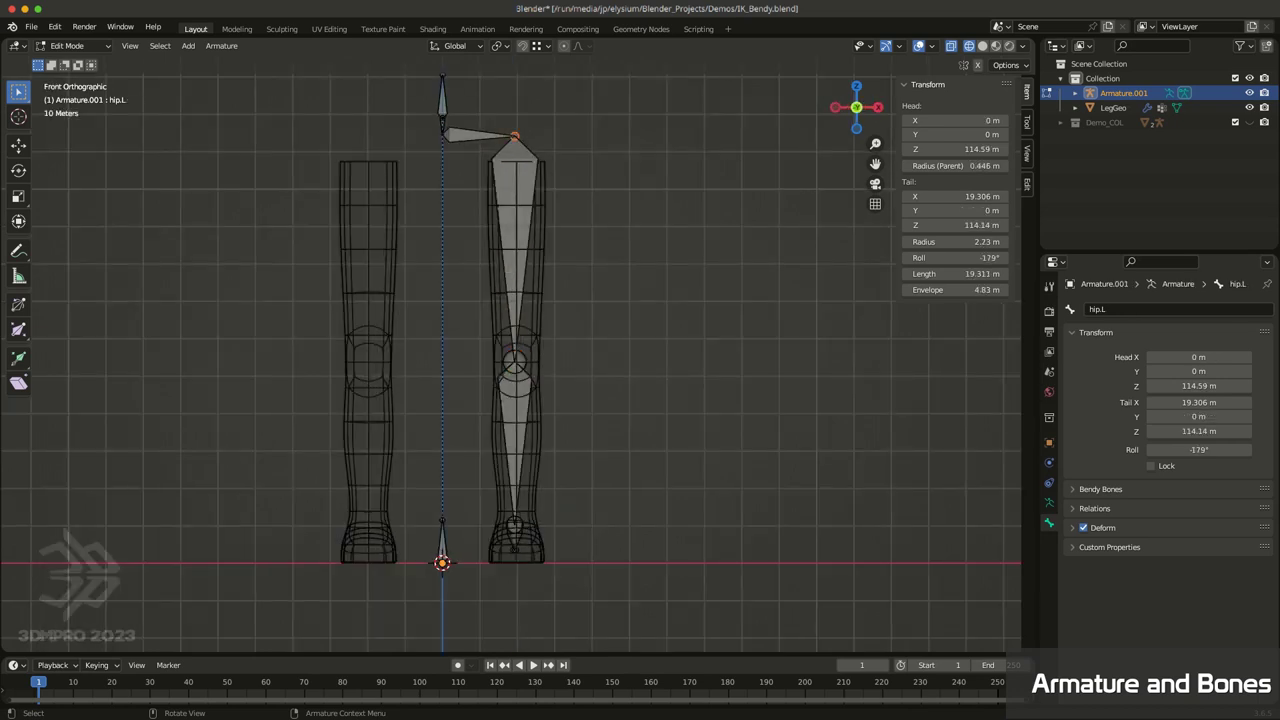
key("KP_3")
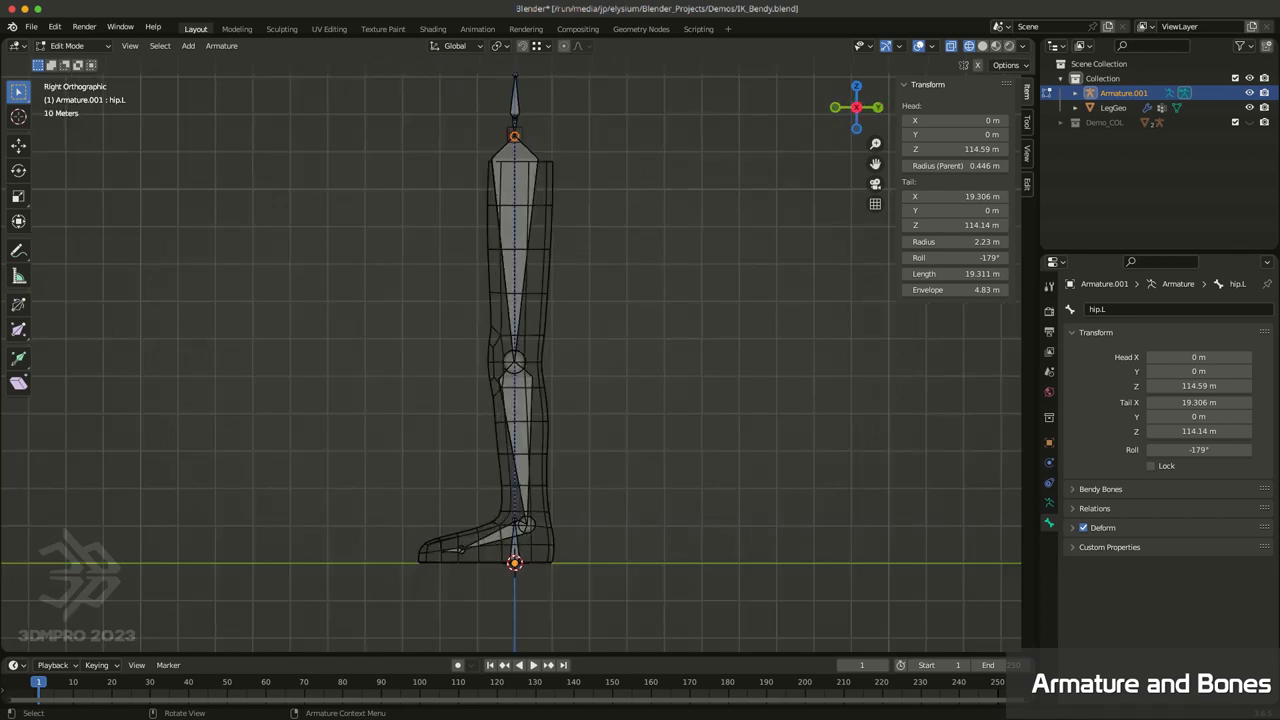
key("g")
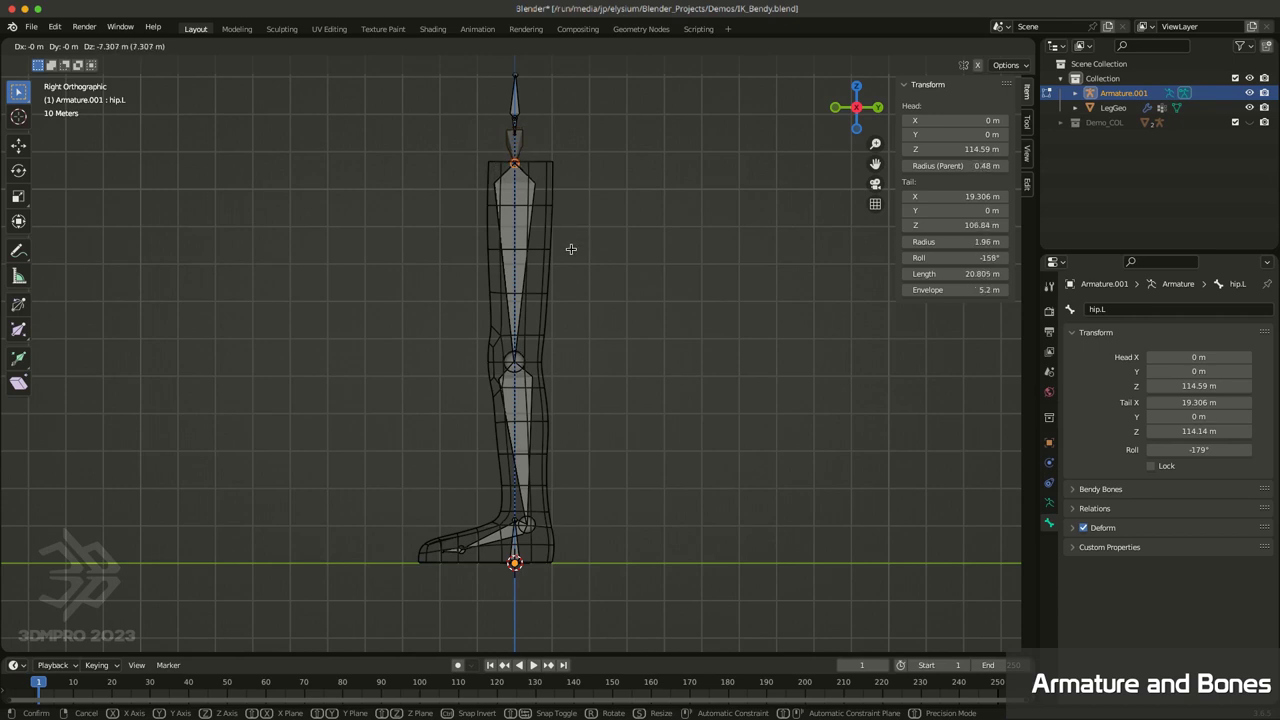
left_click(571, 251)
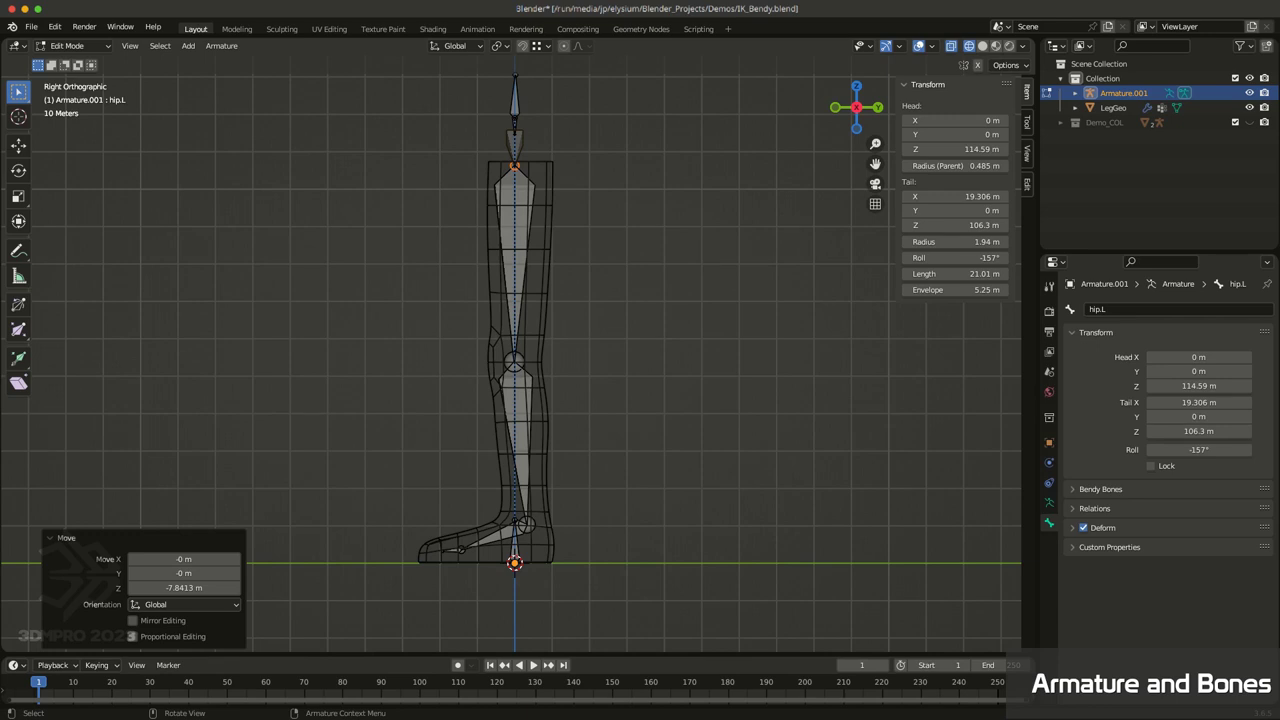
Step: Shift the thigh's upper joint about 3.92 m in Y and 5.52 m in Z, and lower it by about 1.43 m
key("g")
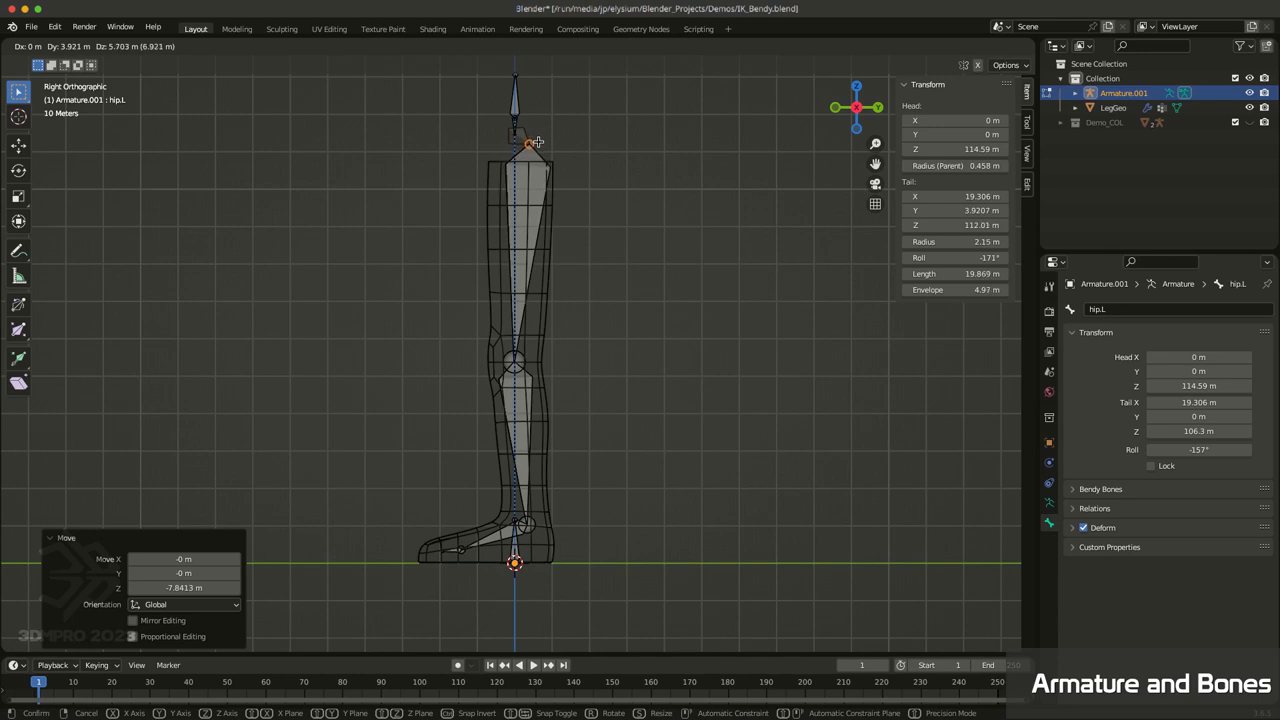
left_click(530, 144)
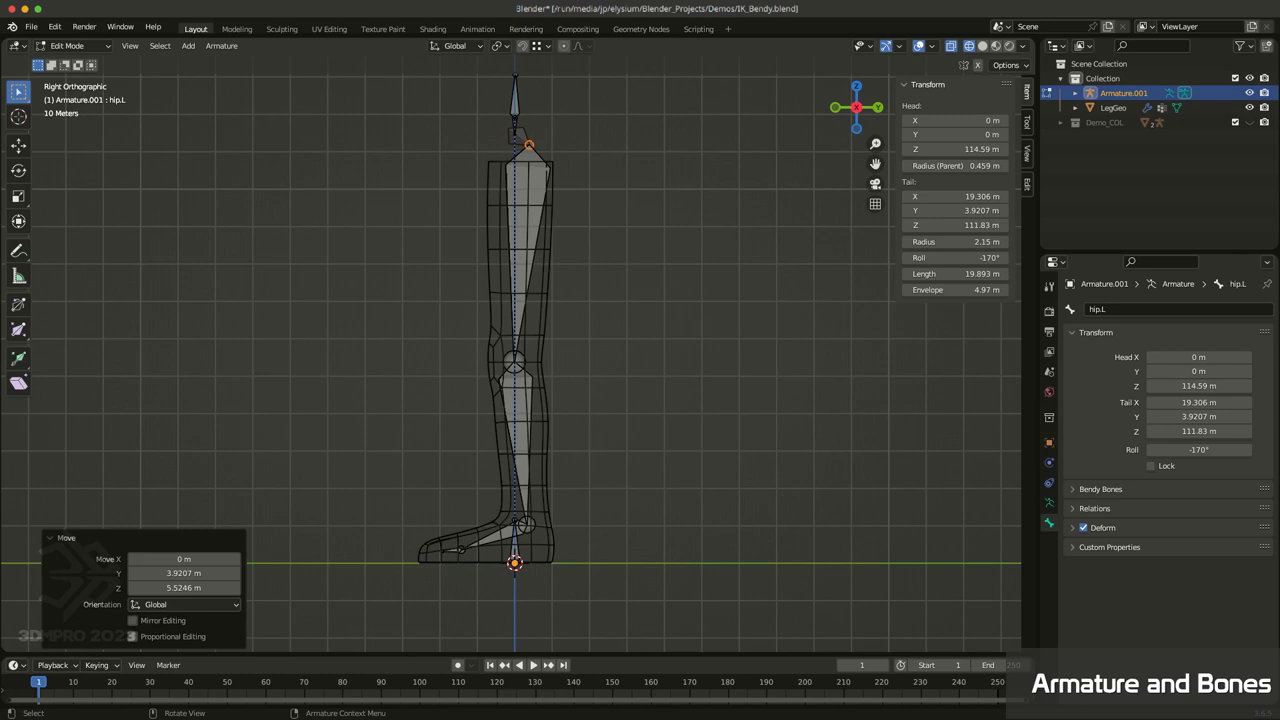
key("g")
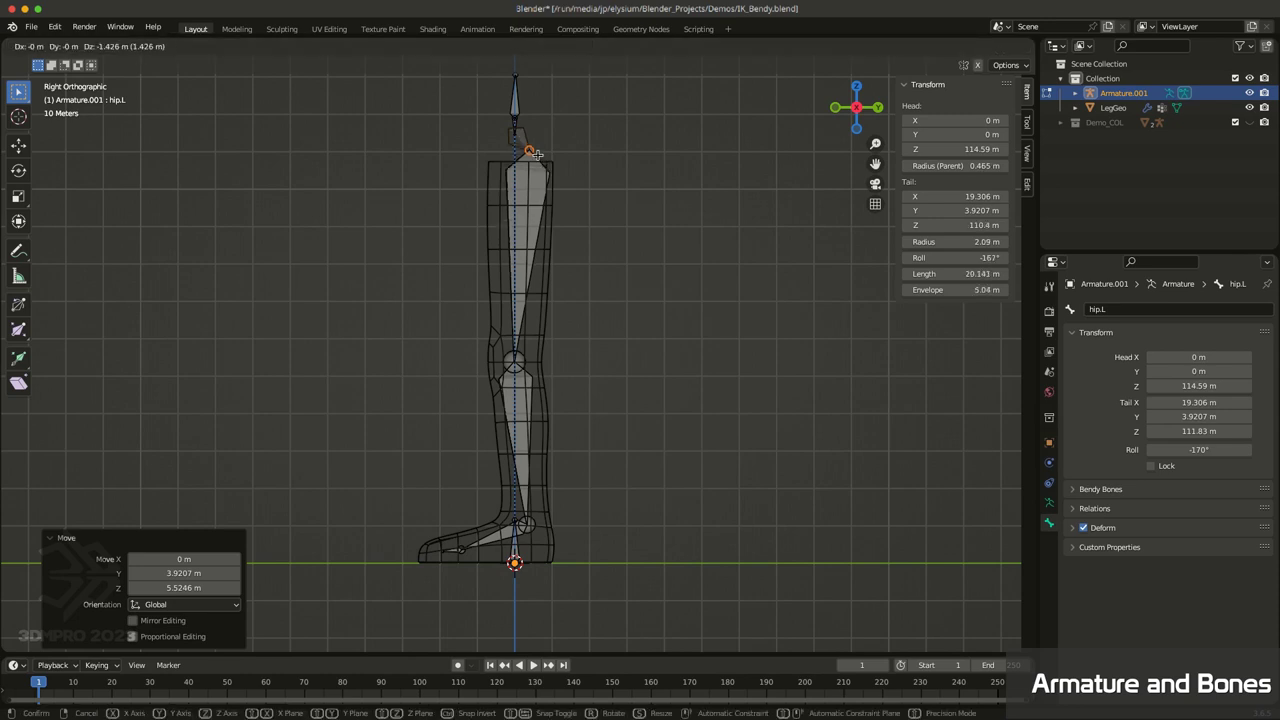
left_click(536, 153)
Step: Raise the knee joint by about 0.71 m in Z
left_click(514, 362)
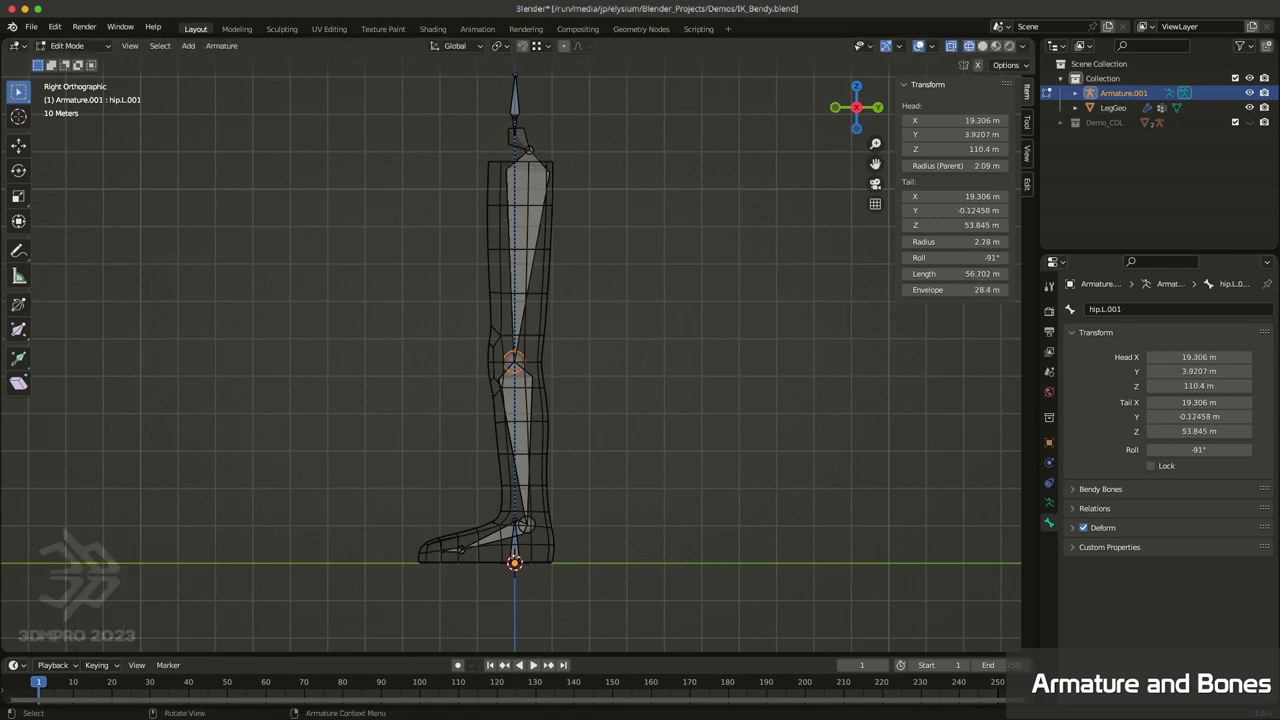
key("g")
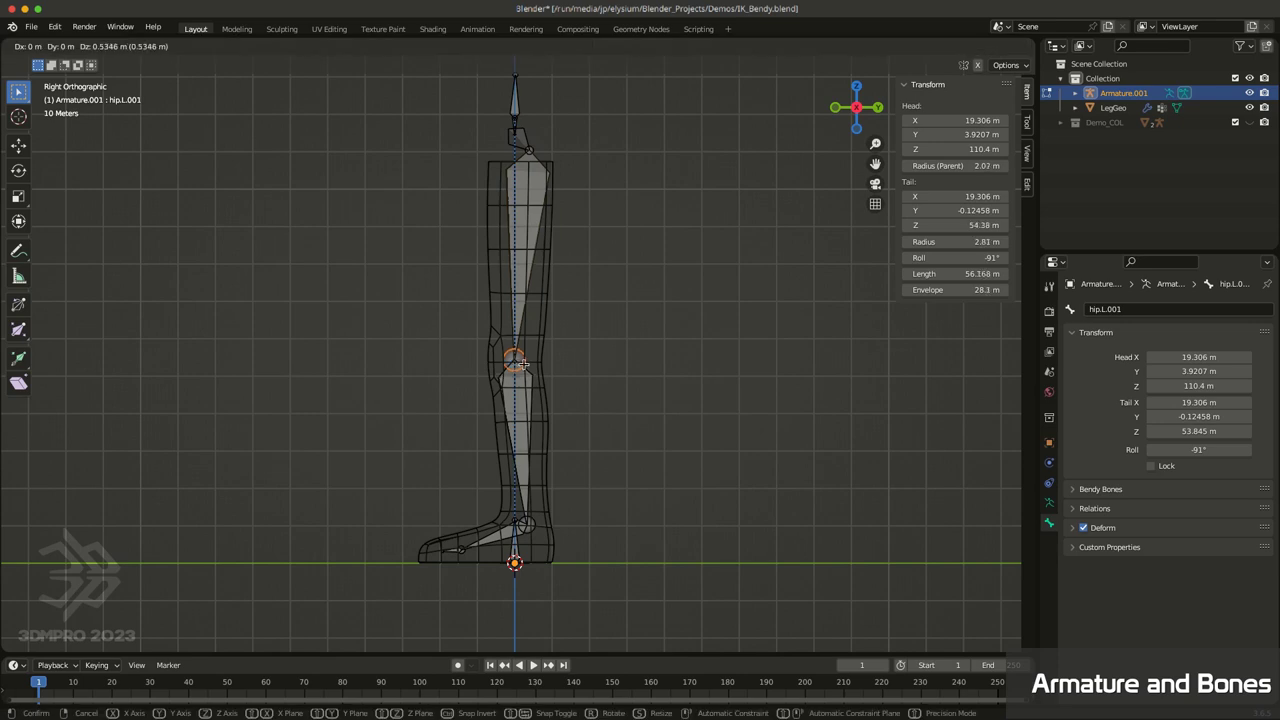
left_click(514, 358)
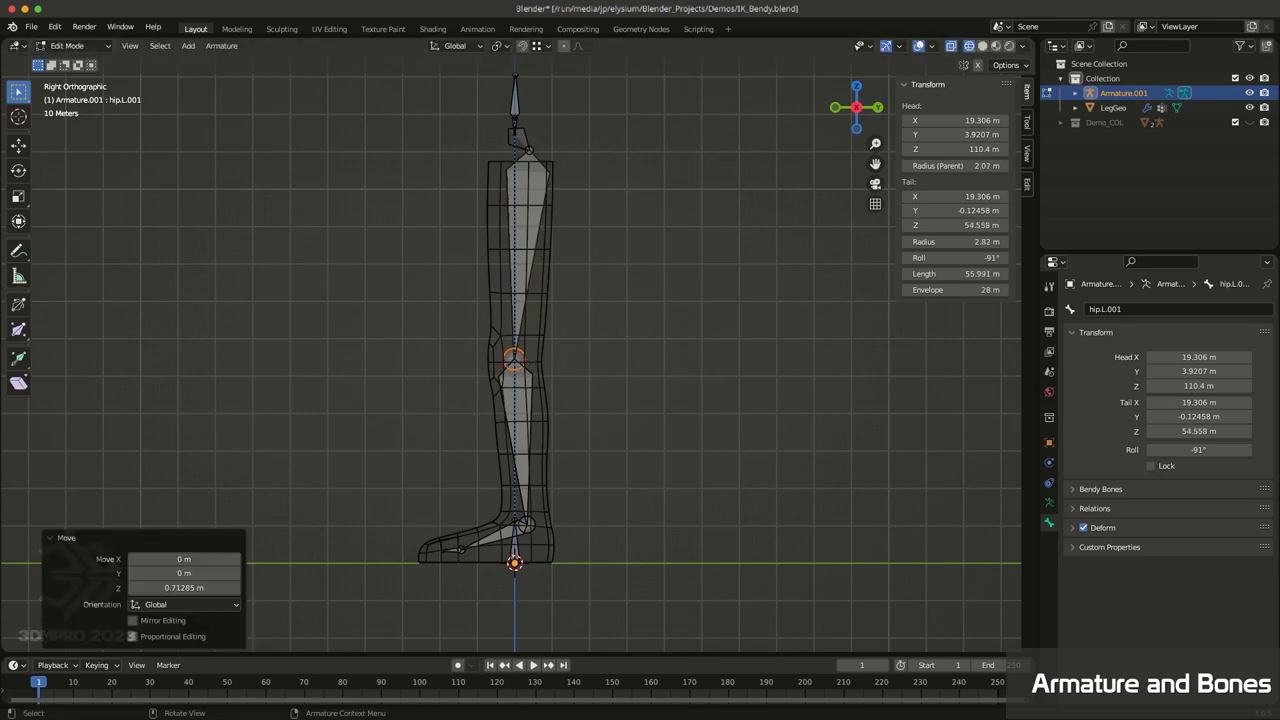
Step: Rename the short toe bone at the front of the foot as ball.L
left_click(523, 246)
left_click(519, 420)
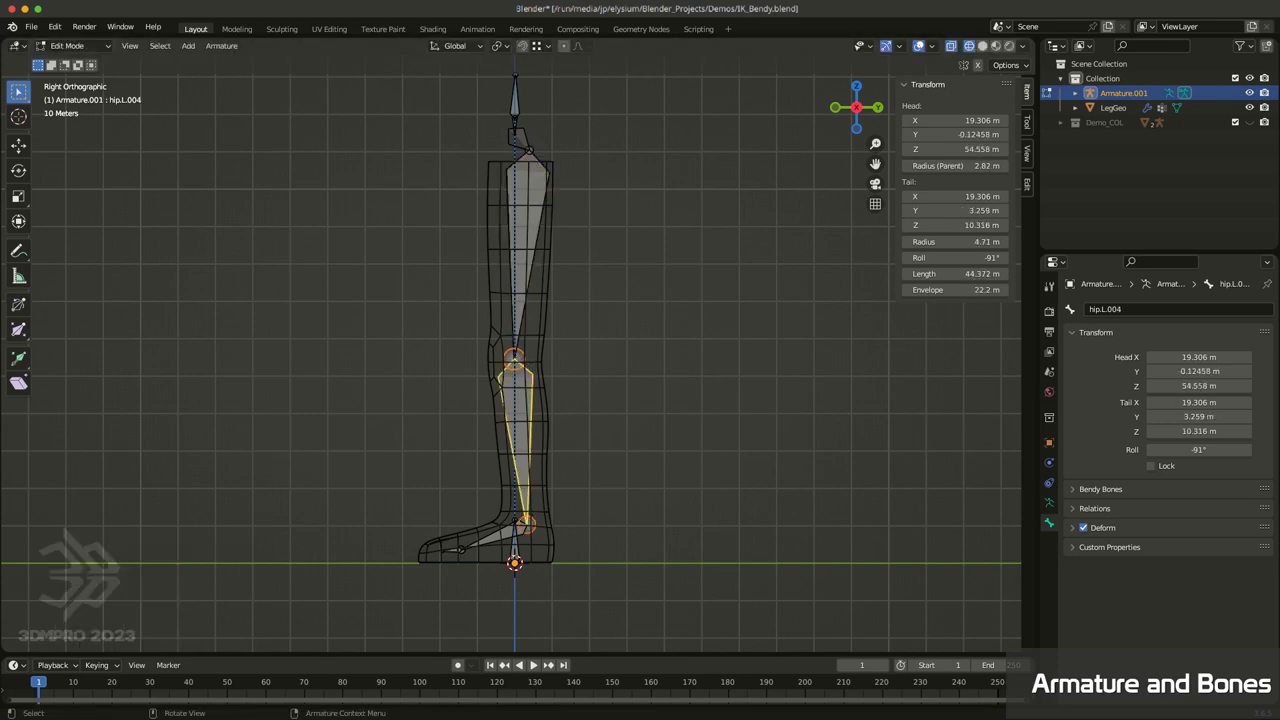
left_click(499, 536)
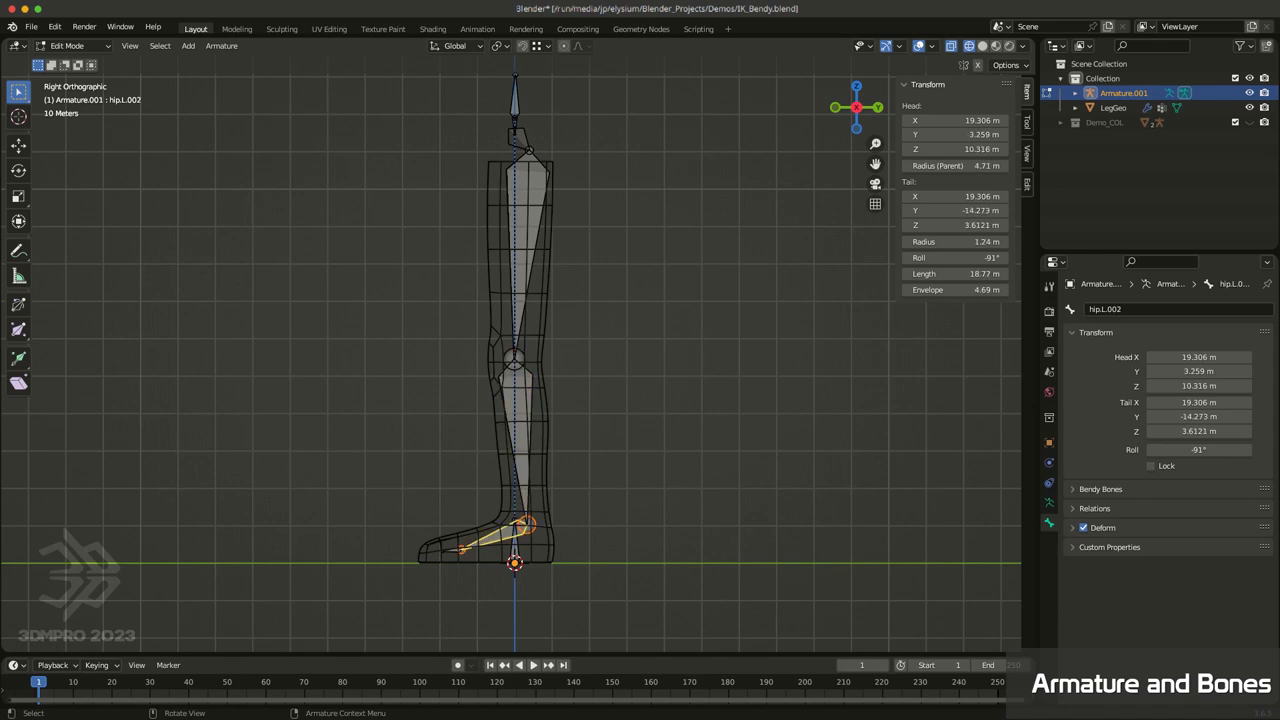
left_click(451, 551)
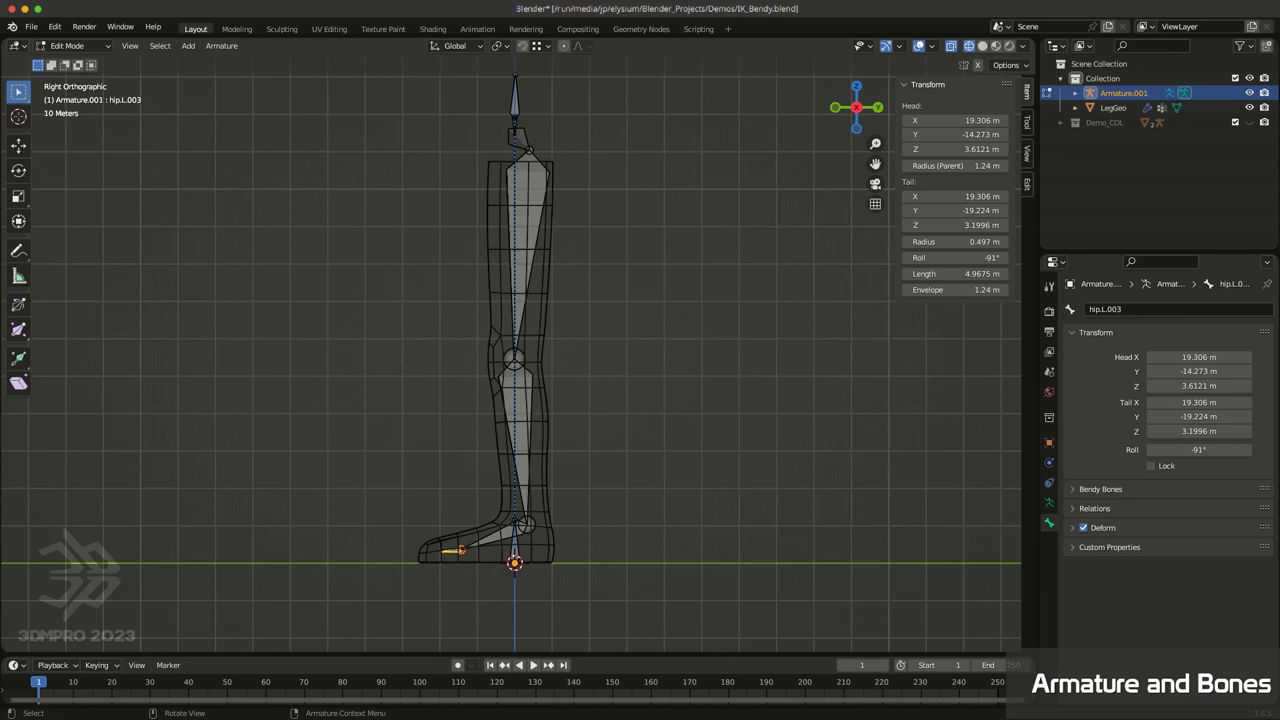
double_click(1105, 309)
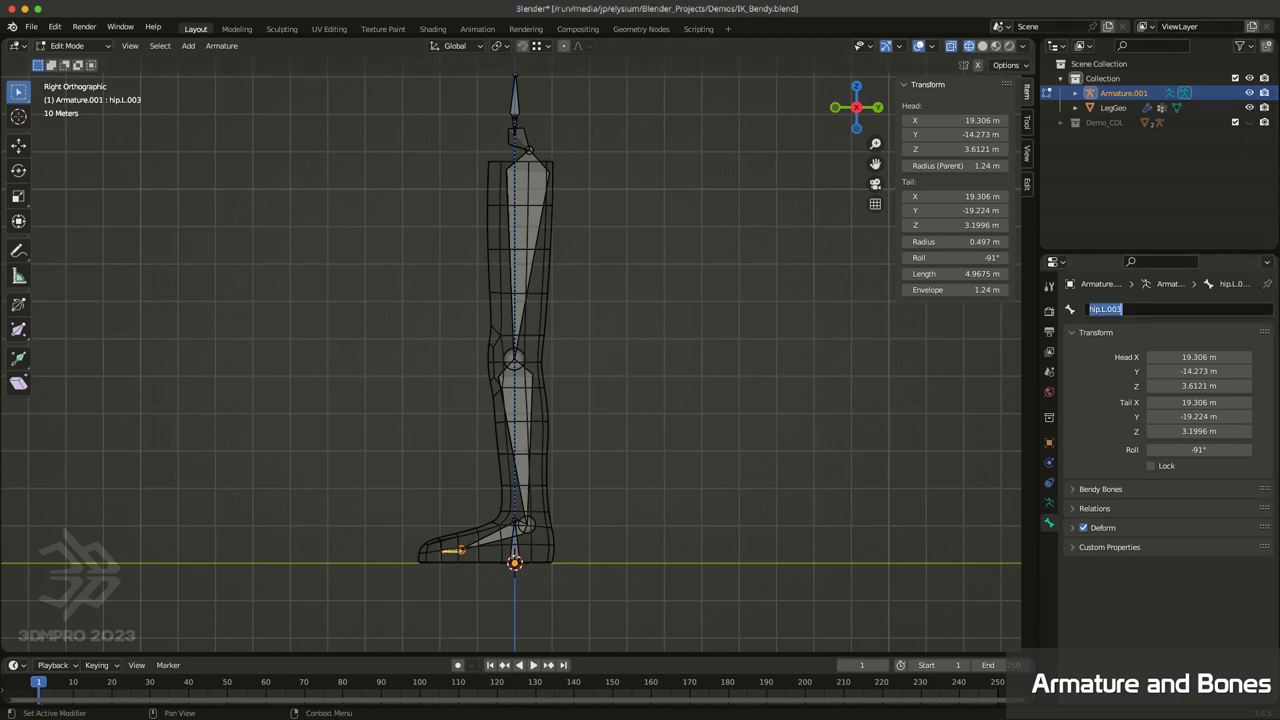
key("ctrl+a")
type("ball.L")
key("Return")
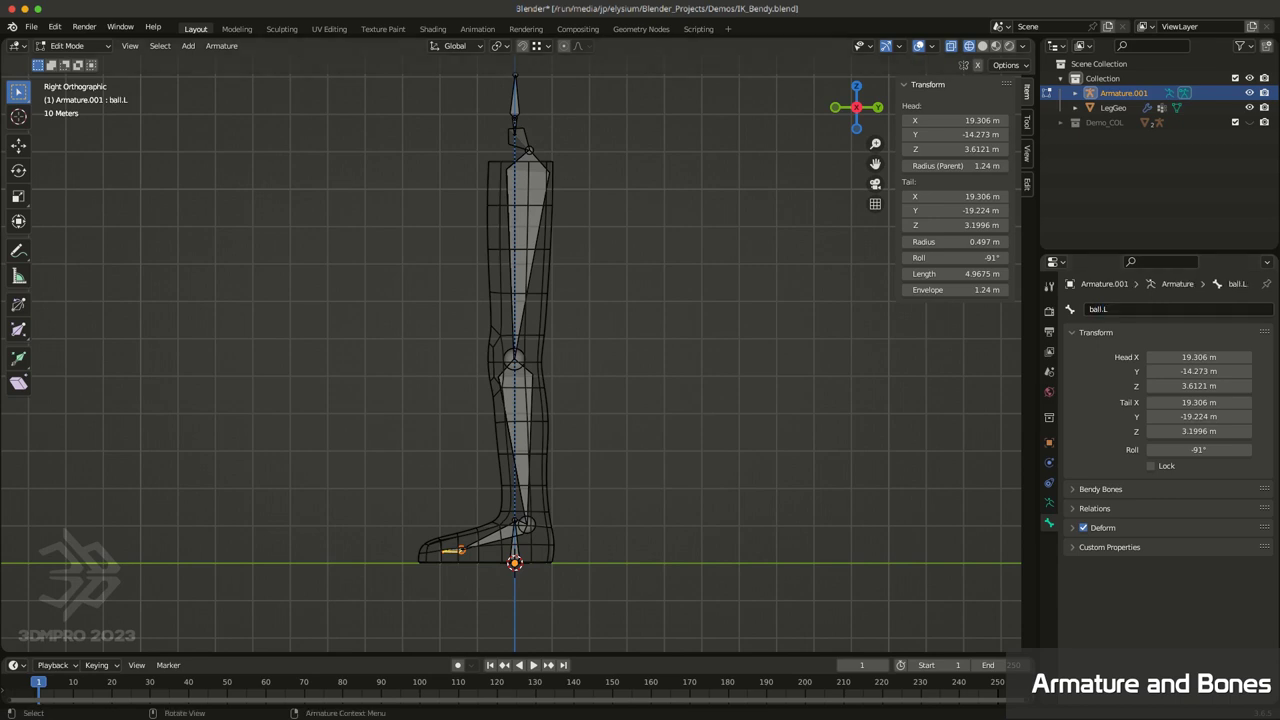
Step: Rename the foot bone between the ankle and the ball of the foot as ankle.L
left_click(494, 537)
left_click(1150, 309)
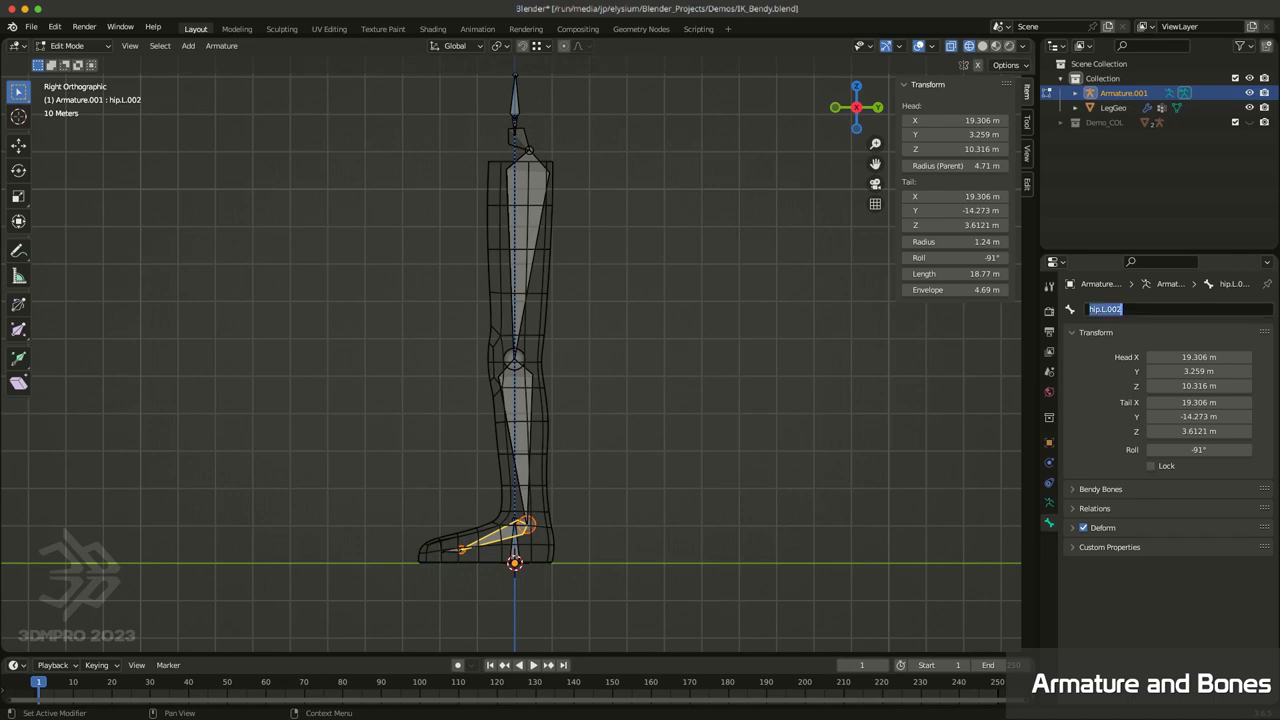
type("ankle.L")
key("Return")
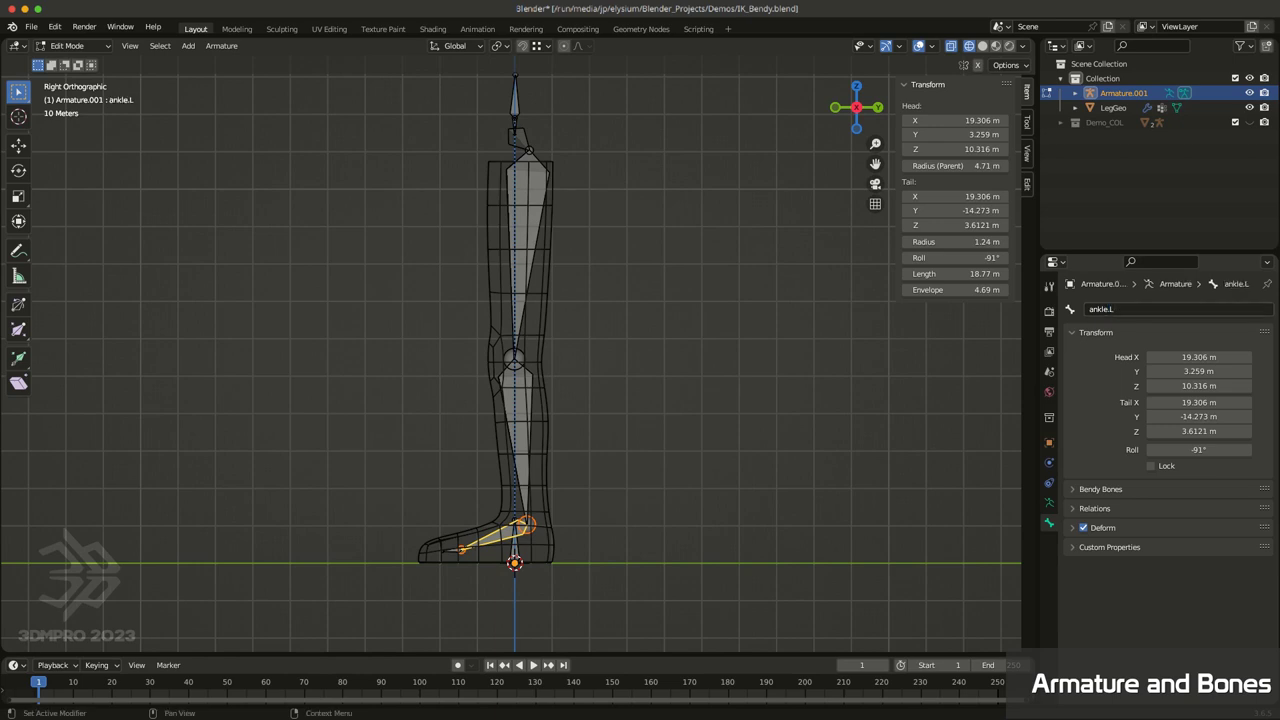
Step: Rename the lower-leg bone between the knee and the ankle as knee.L
left_click(519, 430)
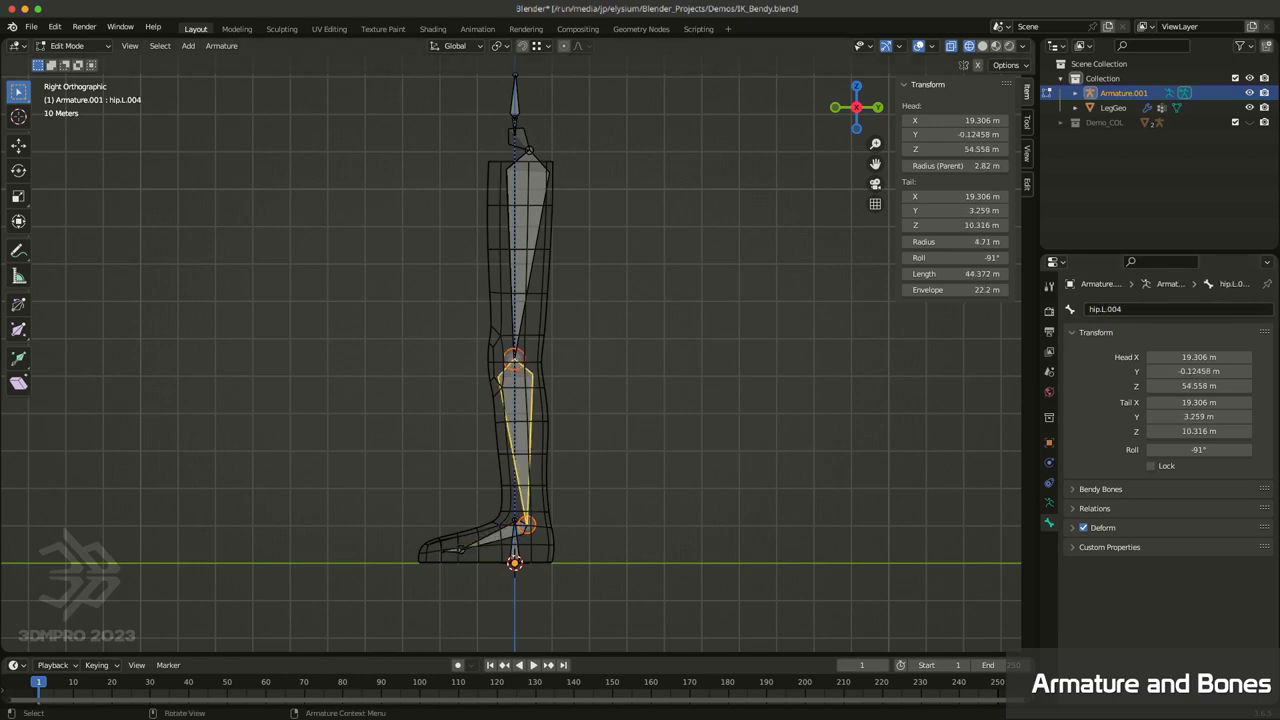
middle_click_drag(640, 405, 870, 378)
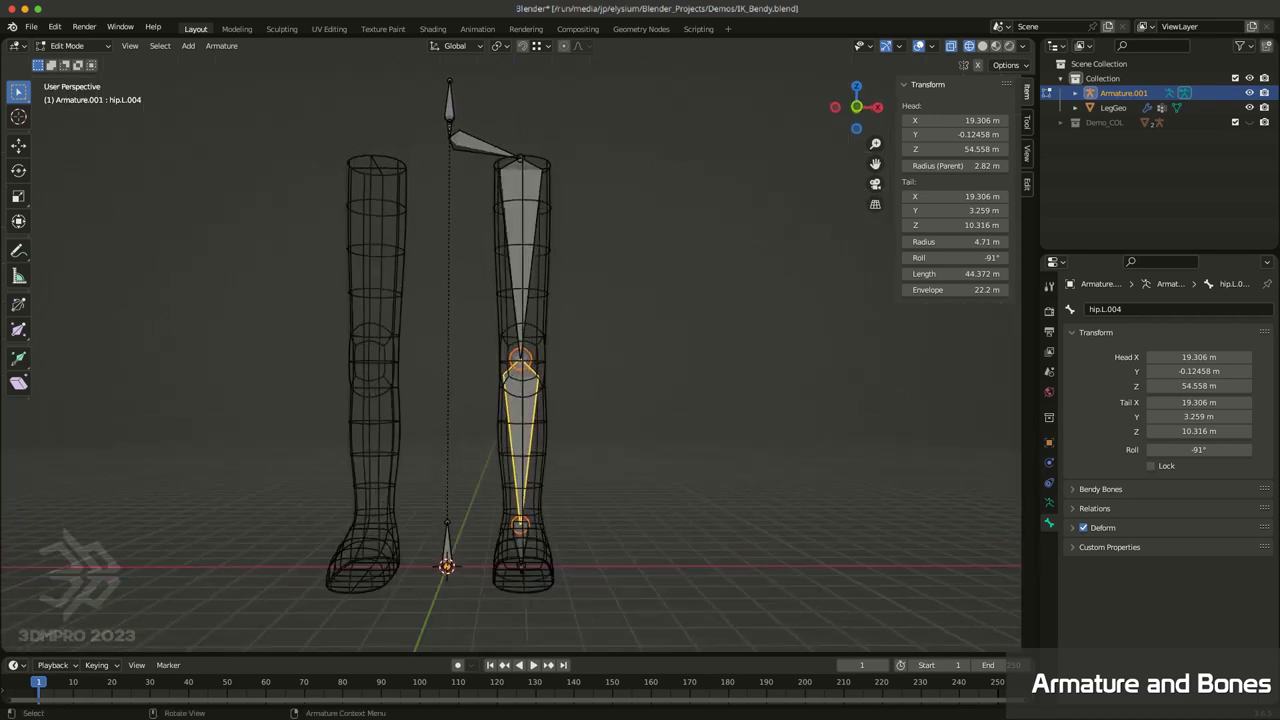
scroll(510, 365, "down", 3)
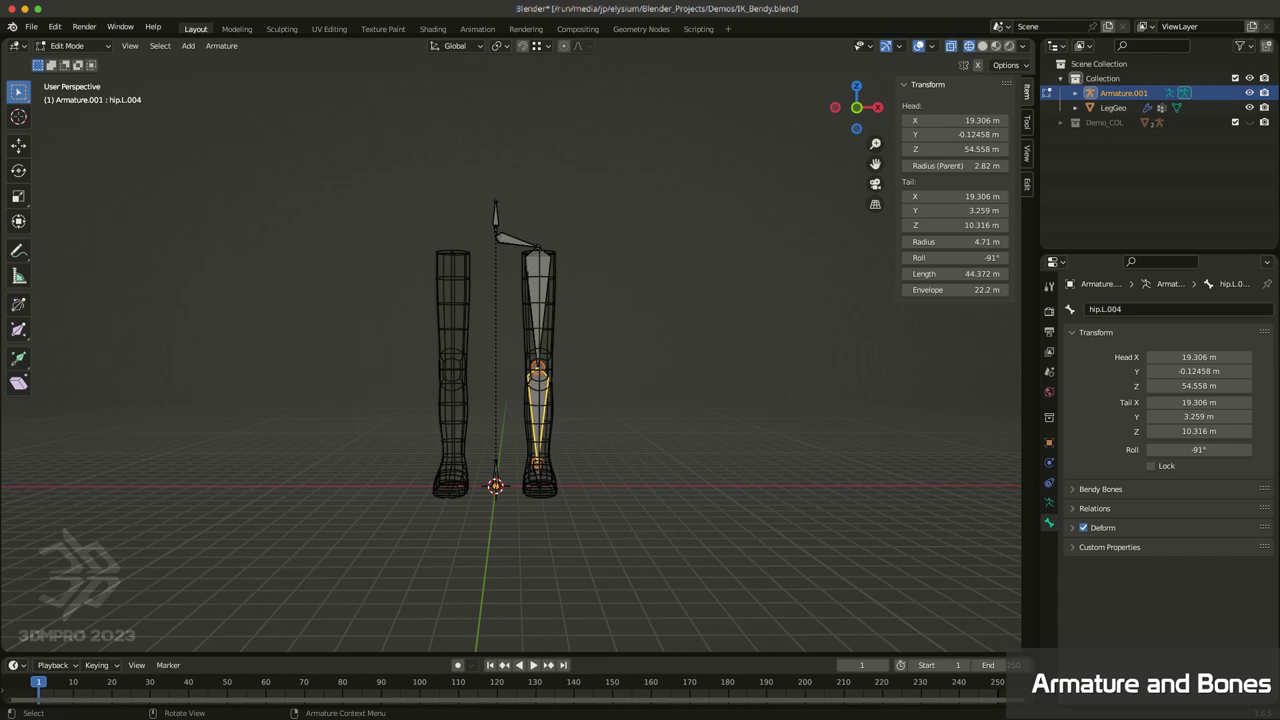
scroll(510, 370, "up", 3)
middle_click_drag(700, 400, 663, 412)
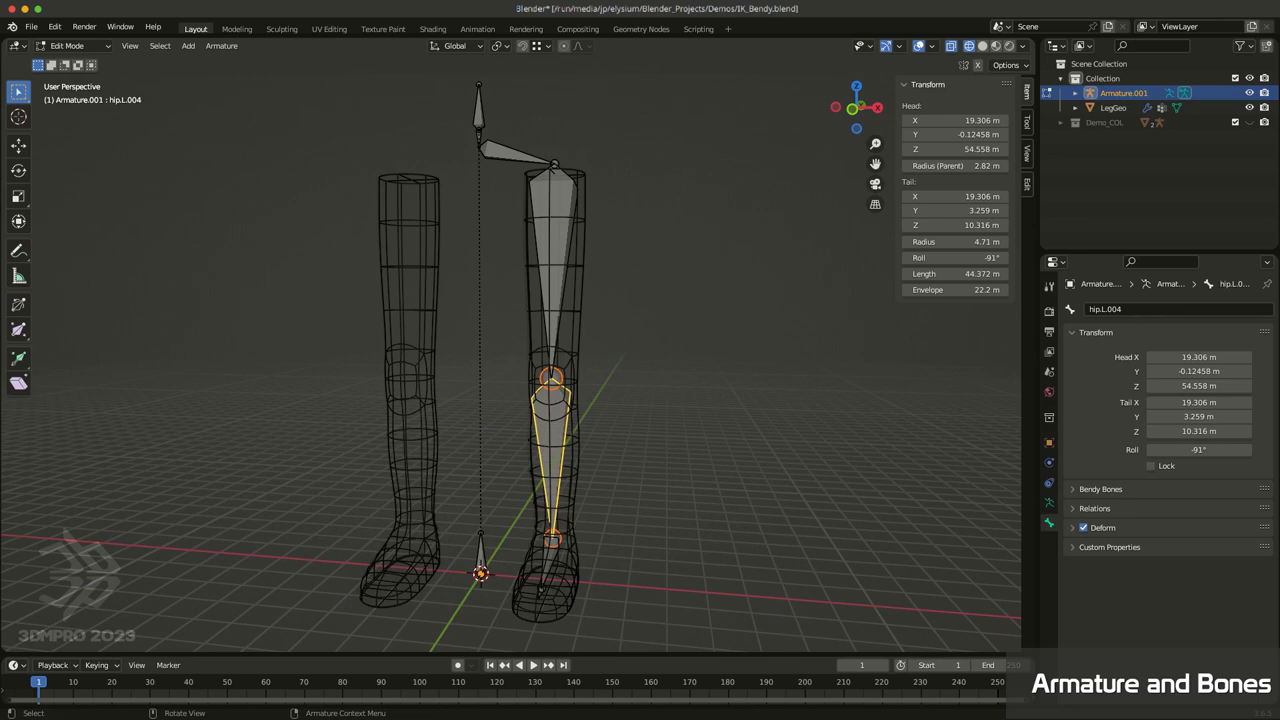
left_click(1170, 309)
type("knee.L")
key("Return")
Step: Rename the upper-leg bone between the hip and the knee as thigh.L
left_click(555, 257)
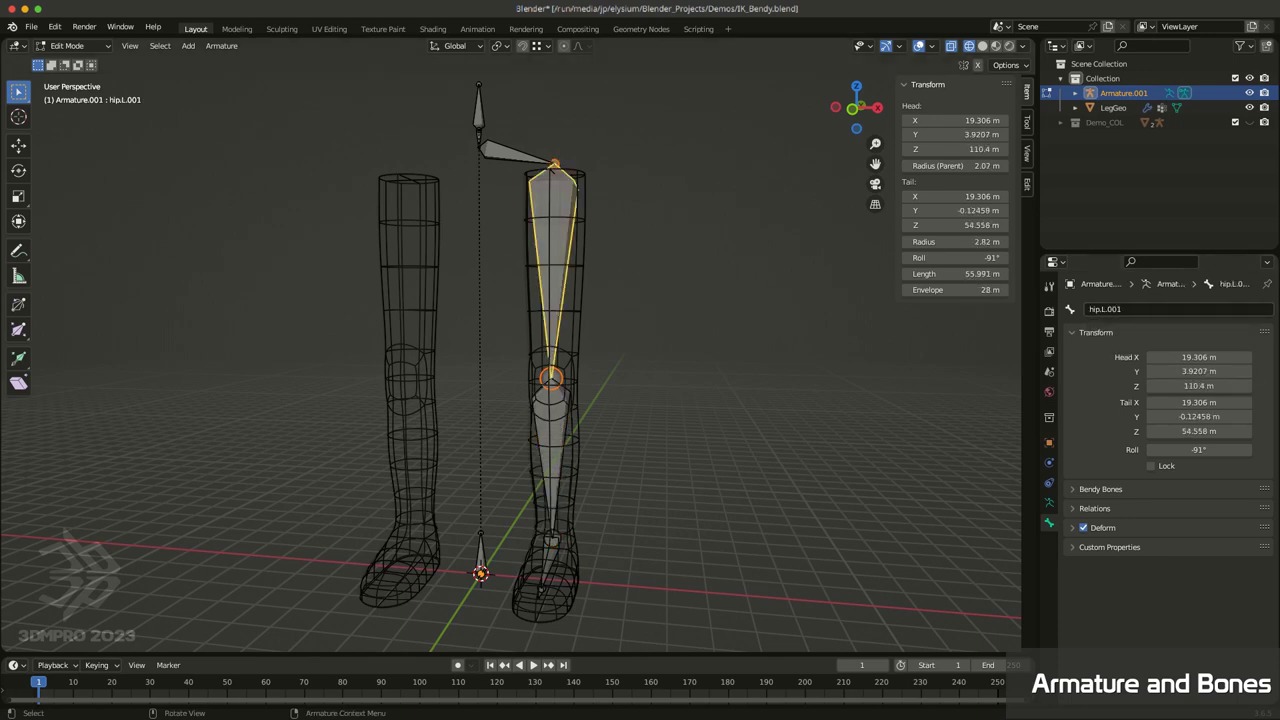
left_click(1105, 309)
type("thigh.L")
key("Return")
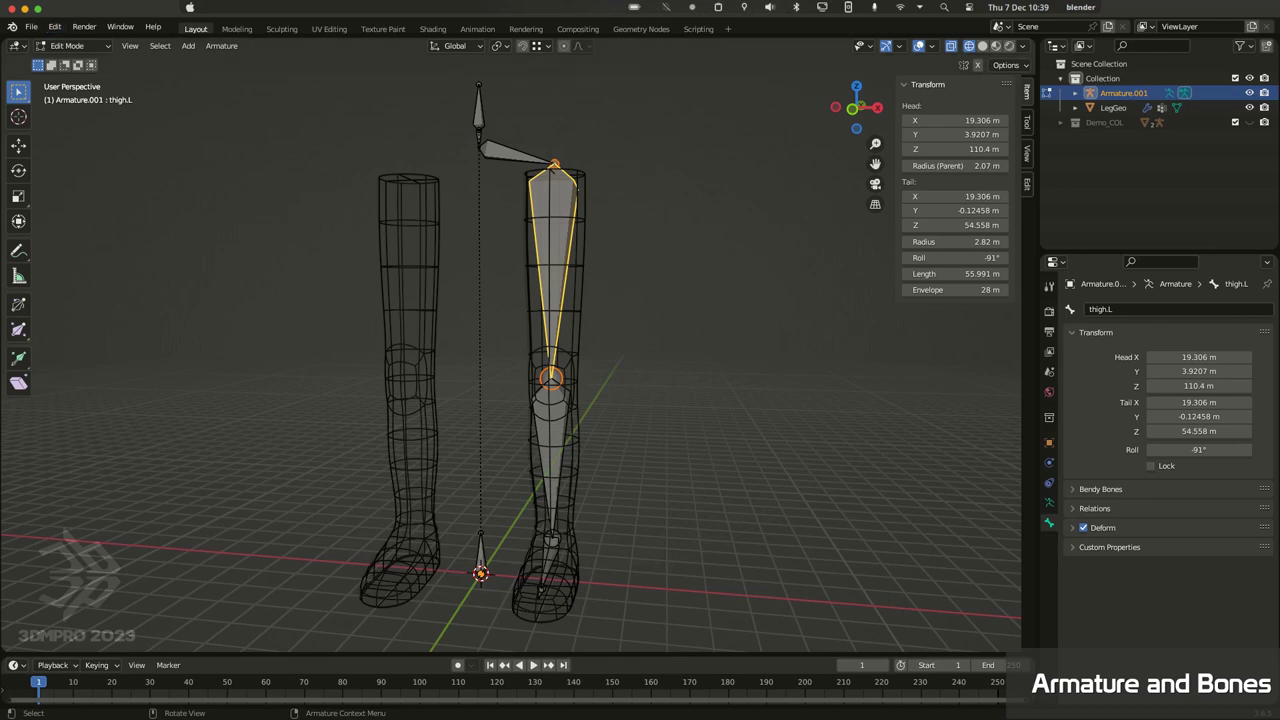
Step: Symmetrize the left leg's bones from hip.L down to the toe onto the right leg
left_click(514, 153)
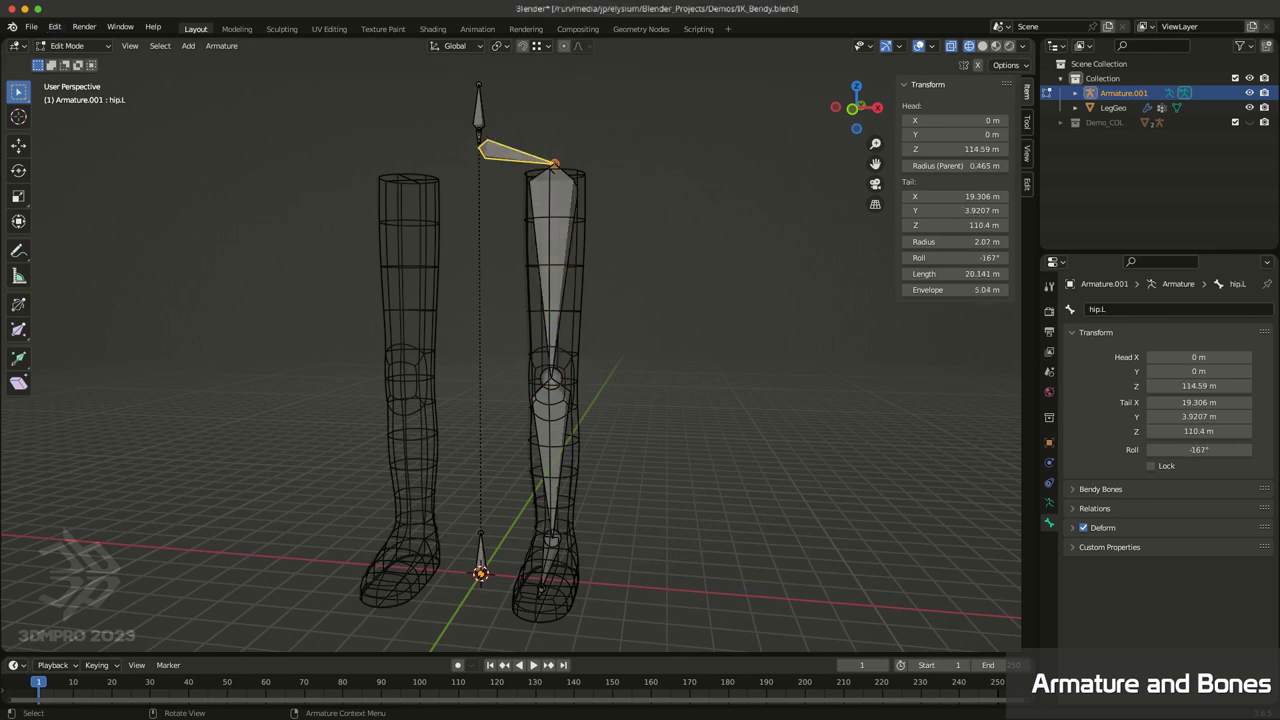
middle_click_drag(520, 200, 580, 244)
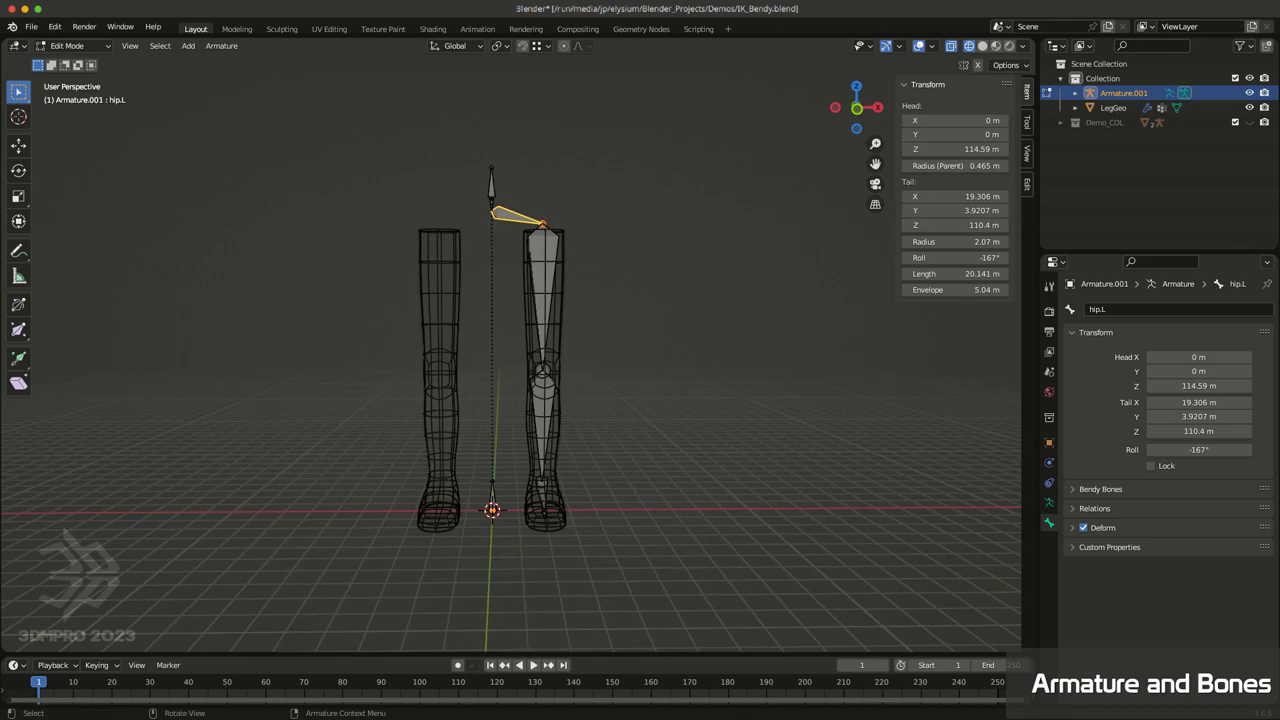
mouse_move(508, 253)
left_mouse_down("shift")
mouse_move(654, 424)
mouse_move(680, 532)
left_mouse_up("shift")
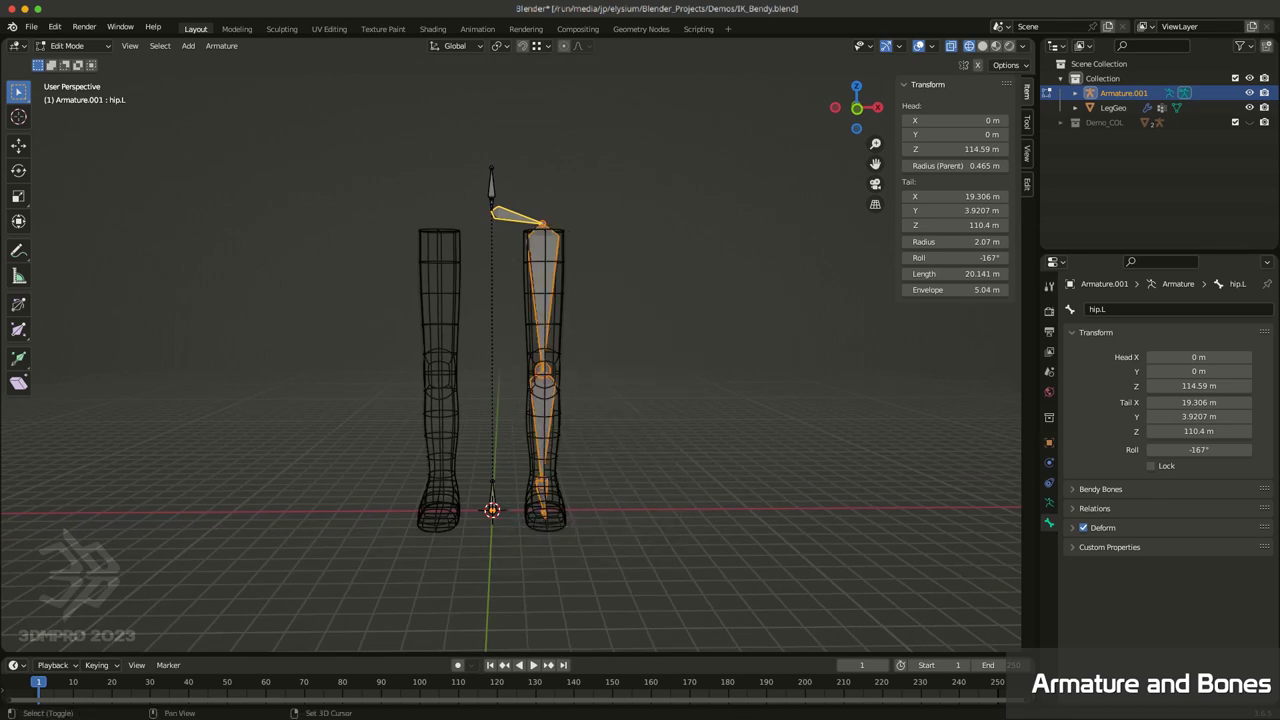
middle_click_drag(688, 508, 662, 480)
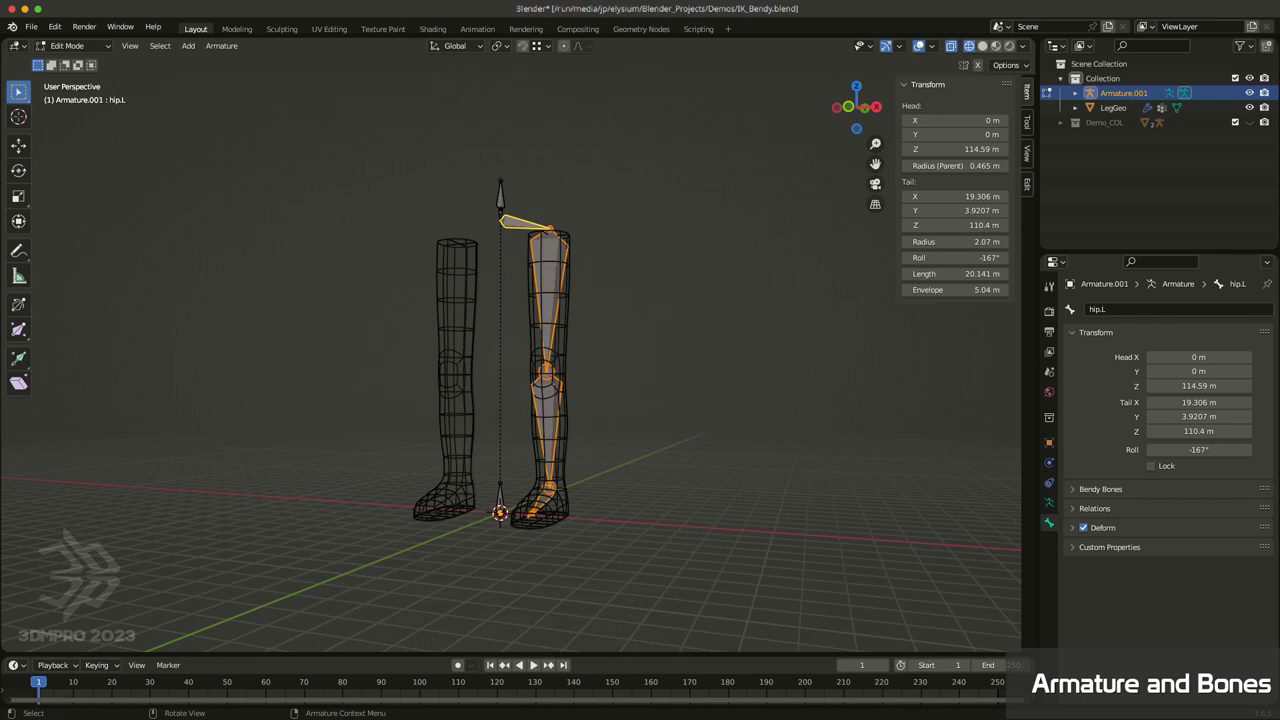
right_click(500, 245)
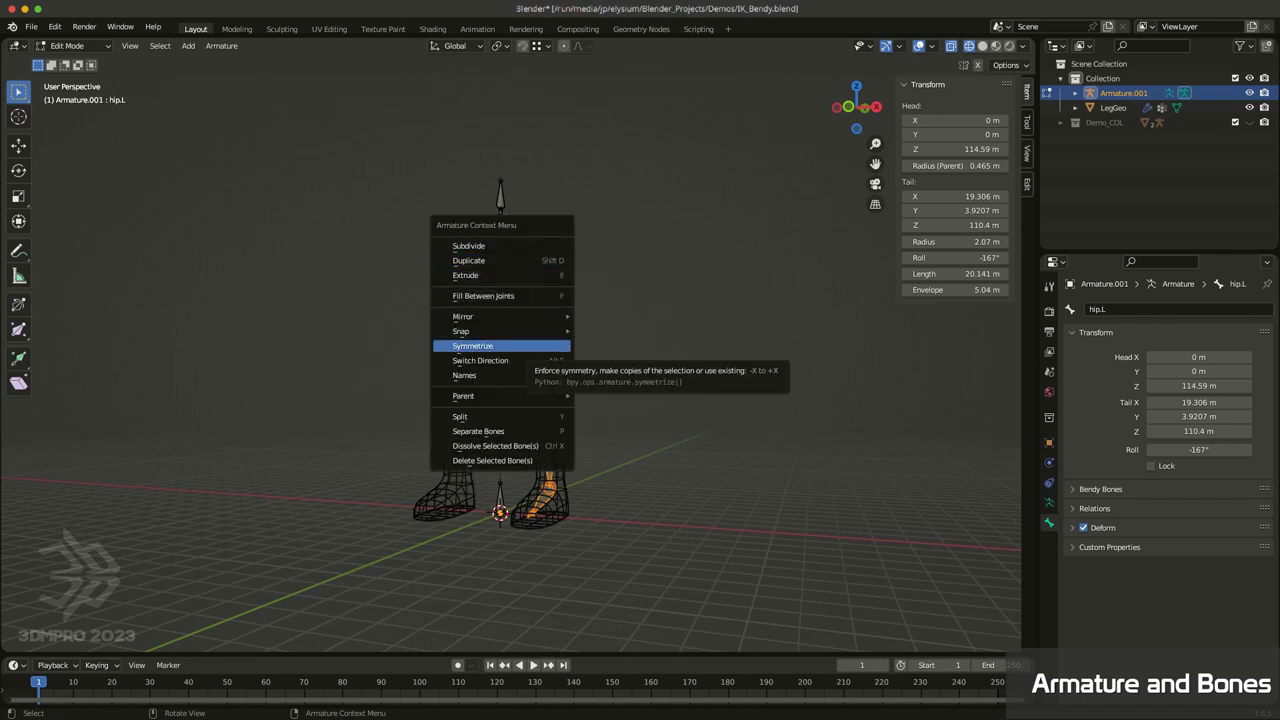
left_click(472, 345)
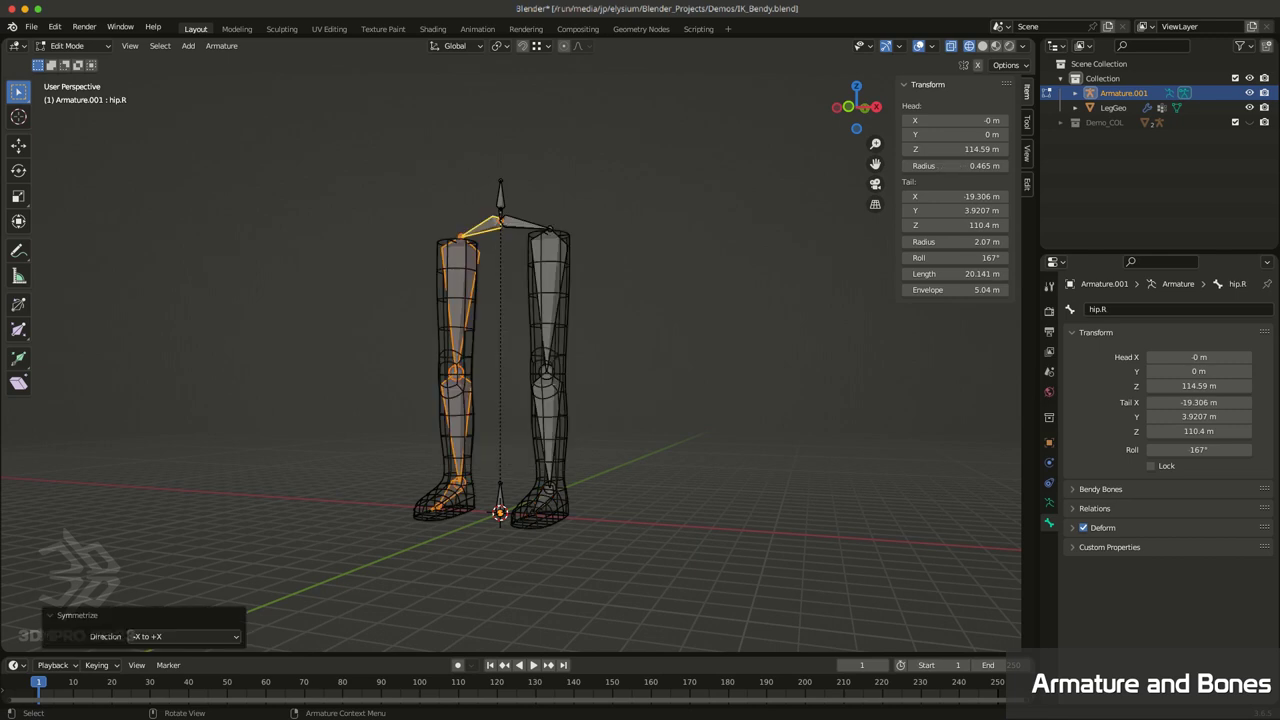
Step: Inspect the mirrored right leg chain and check the name of its thigh bone
middle_click_drag(740, 352, 515, 352)
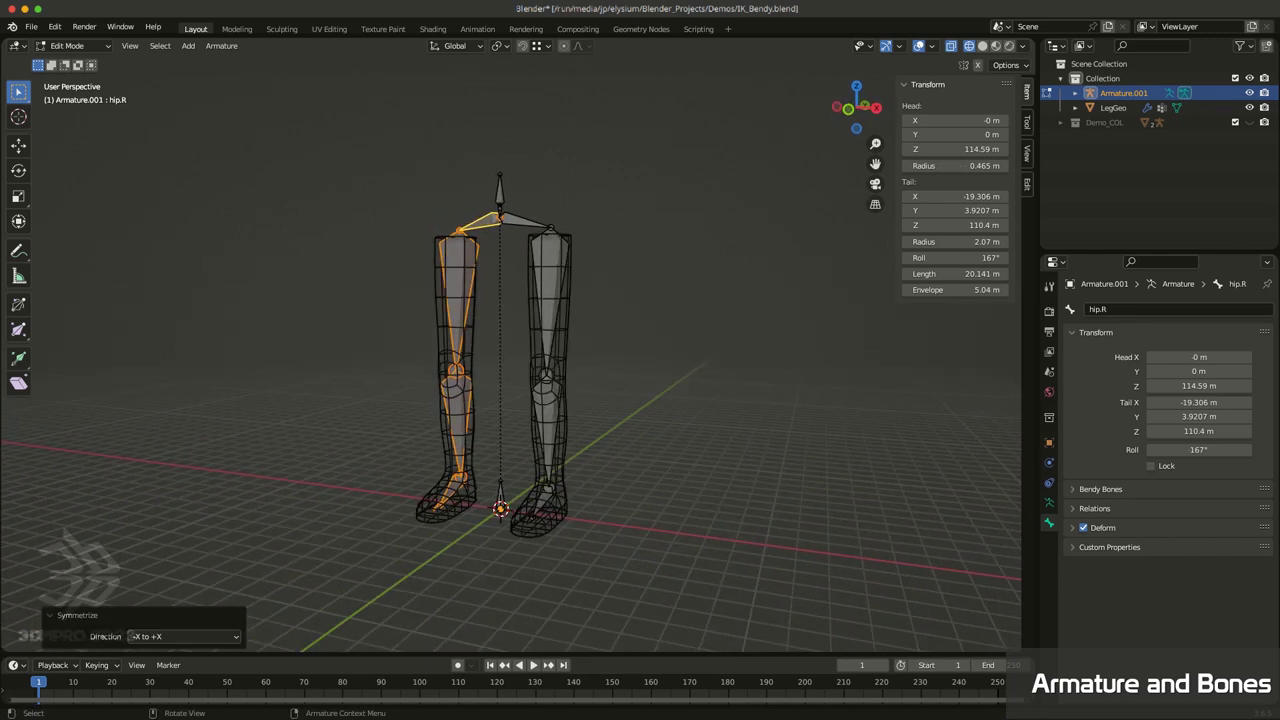
left_click(456, 300)
mouse_move(1272, 360)
left_click(1115, 309)
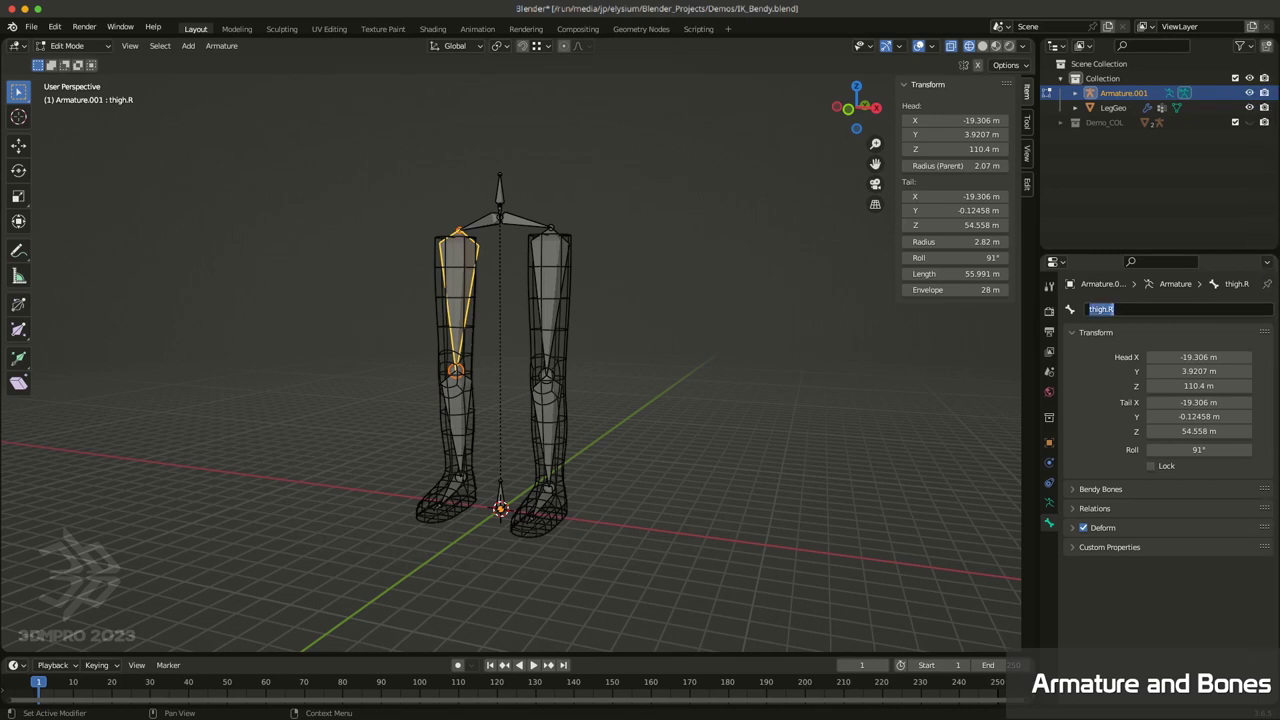
key("Escape")
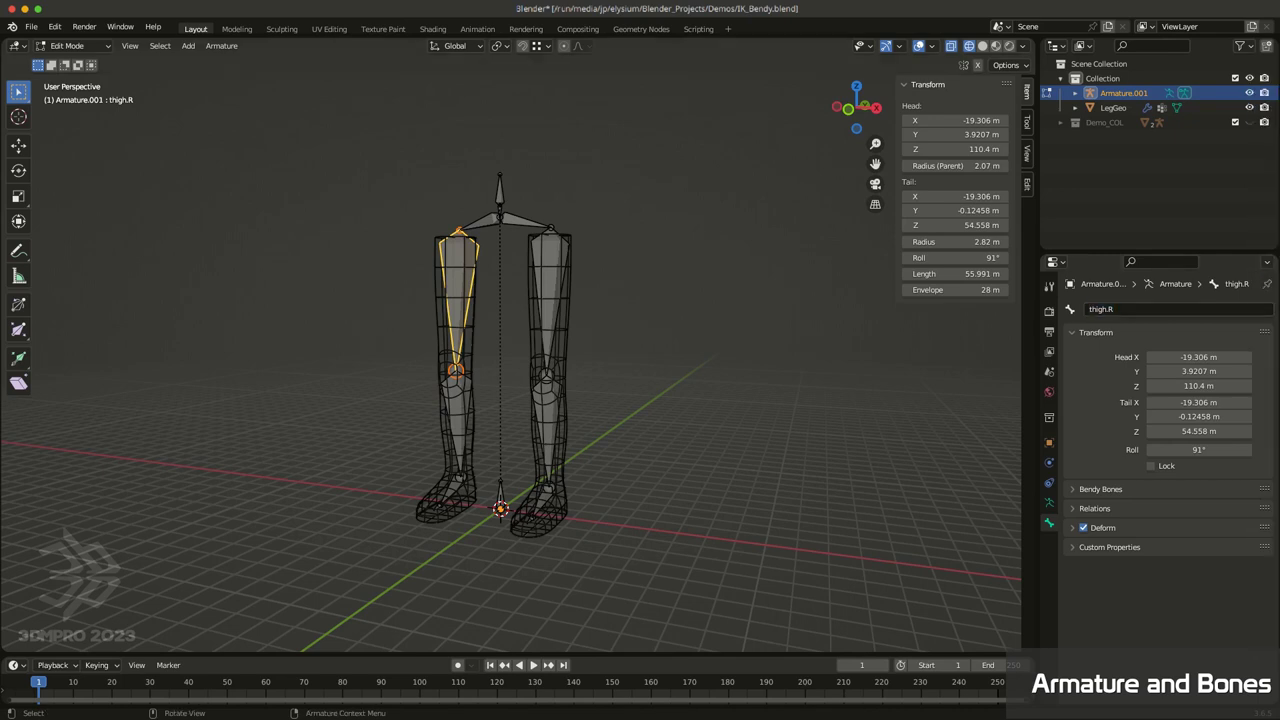
Step: Undo the symmetrize so that only the left leg's bone chain remains
key("ctrl+z")
key("ctrl+z")
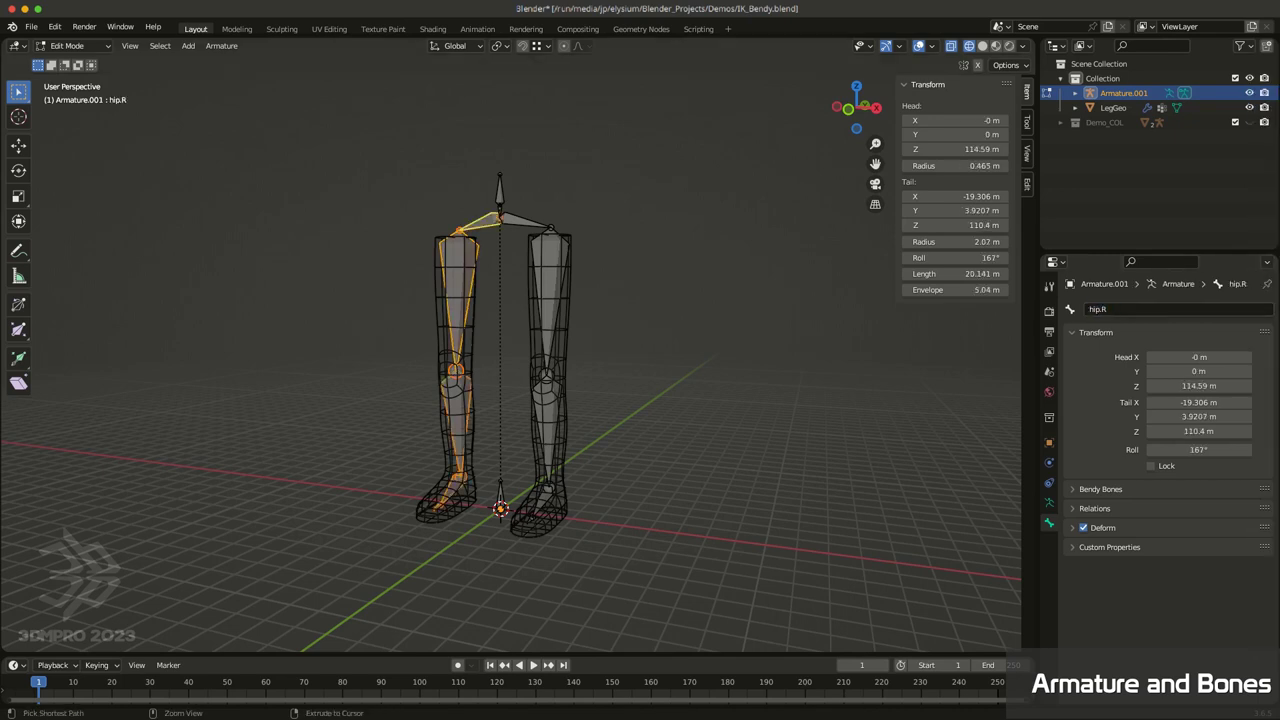
middle_click_drag(690, 304, 626, 249)
scroll(646, 334, "up", 3)
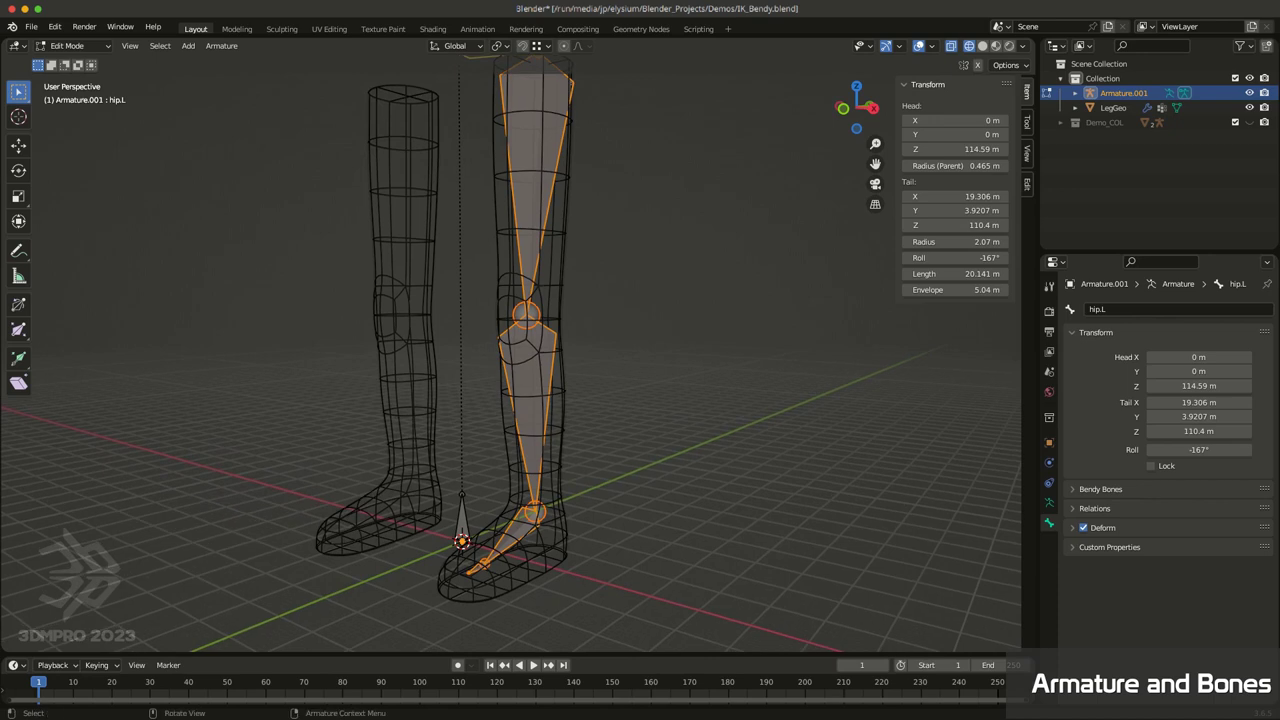
Step: Turn on the display of bone axes for the armature
middle_click_drag(620, 440, 545, 470)
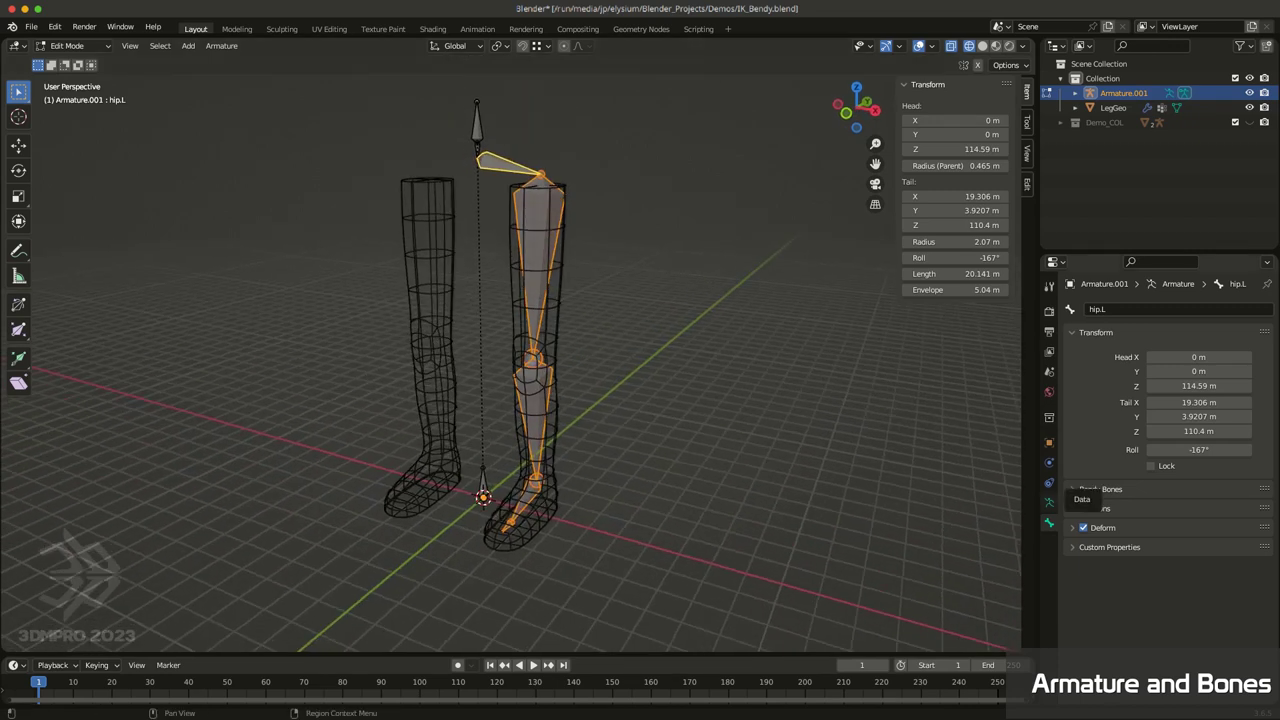
left_click(1049, 501)
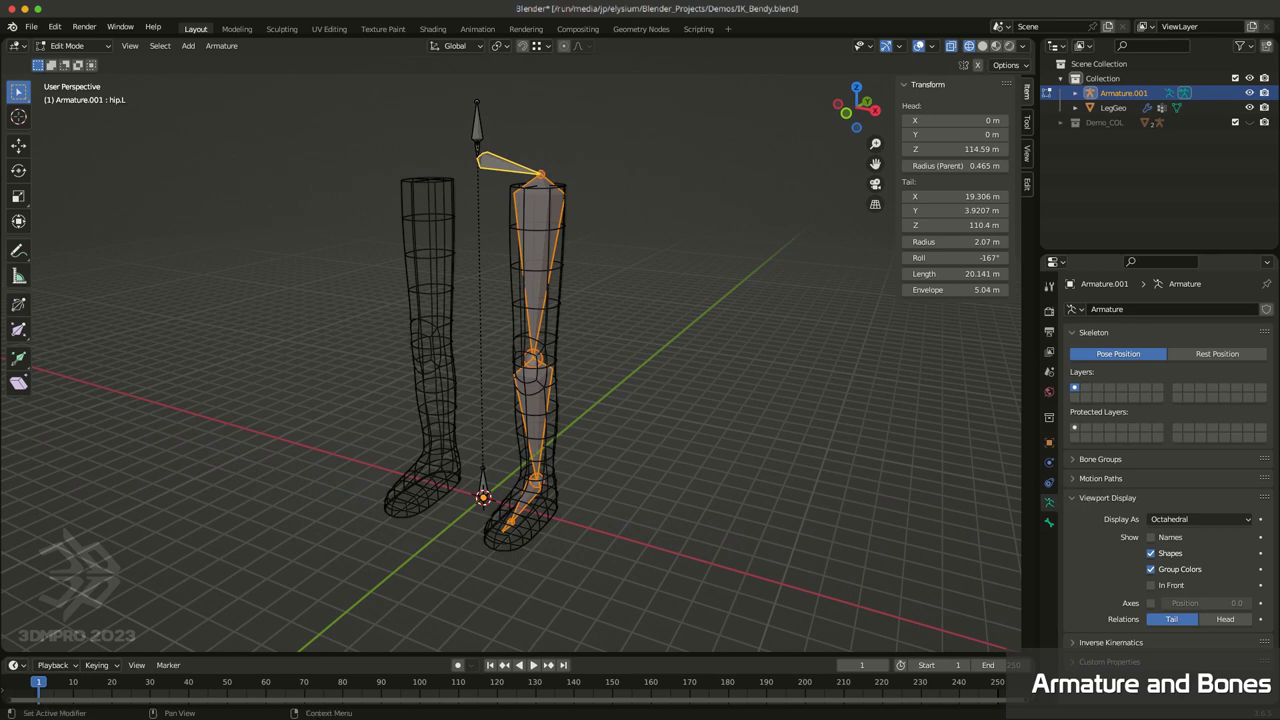
left_click(1150, 603)
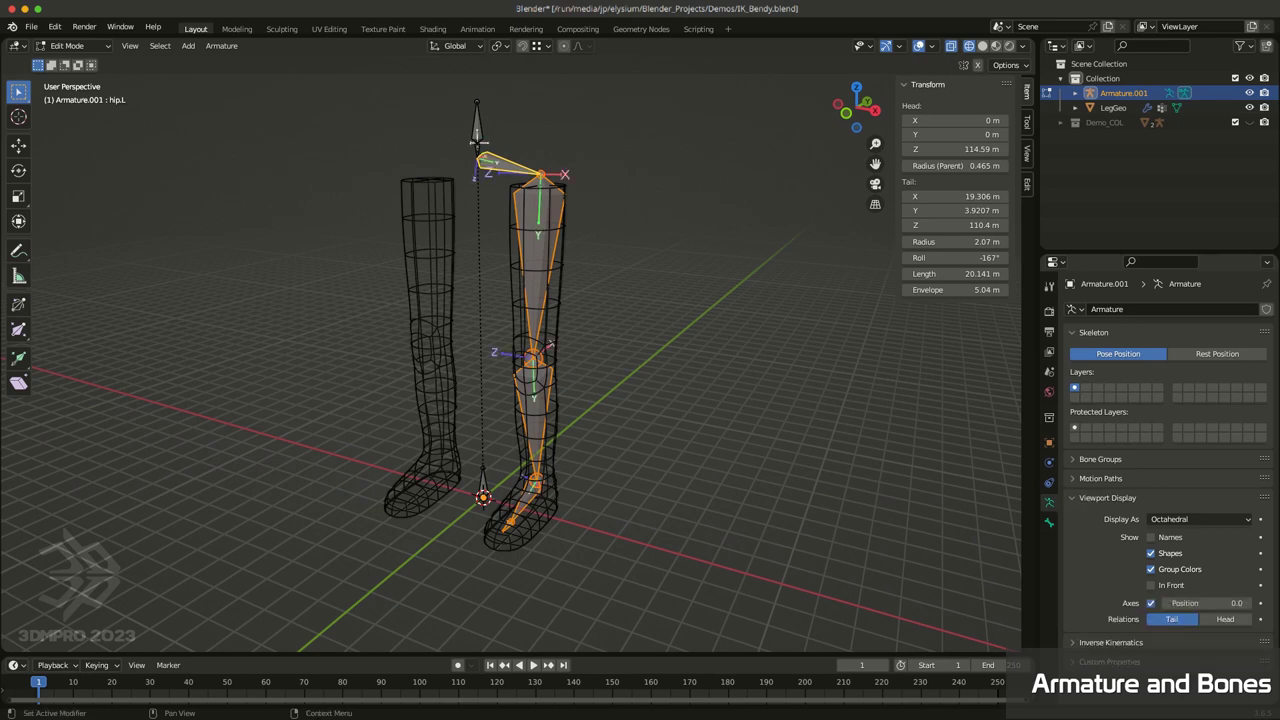
Step: Examine the orientation of the bone axes along the left leg from the hip down to the foot
middle_click_drag(720, 150, 505, 138)
scroll(514, 396, "up", 3)
mouse_move(514, 396)
middle_mouse_down("shift")
mouse_move(503, 282)
mouse_move(612, 286)
mouse_move(628, 322)
mouse_move(430, 321)
mouse_move(645, 383)
mouse_move(525, 374)
middle_mouse_up("shift")
middle_click_drag(520, 200, 462, 511, "shift")
middle_click_drag(457, 86, 471, 198, "shift")
middle_click_drag(505, 442, 631, 437)
middle_click_drag(432, 392, 284, 405)
middle_click_drag(410, 437, 422, 140, "shift")
middle_click_drag(570, 418, 710, 460, "shift")
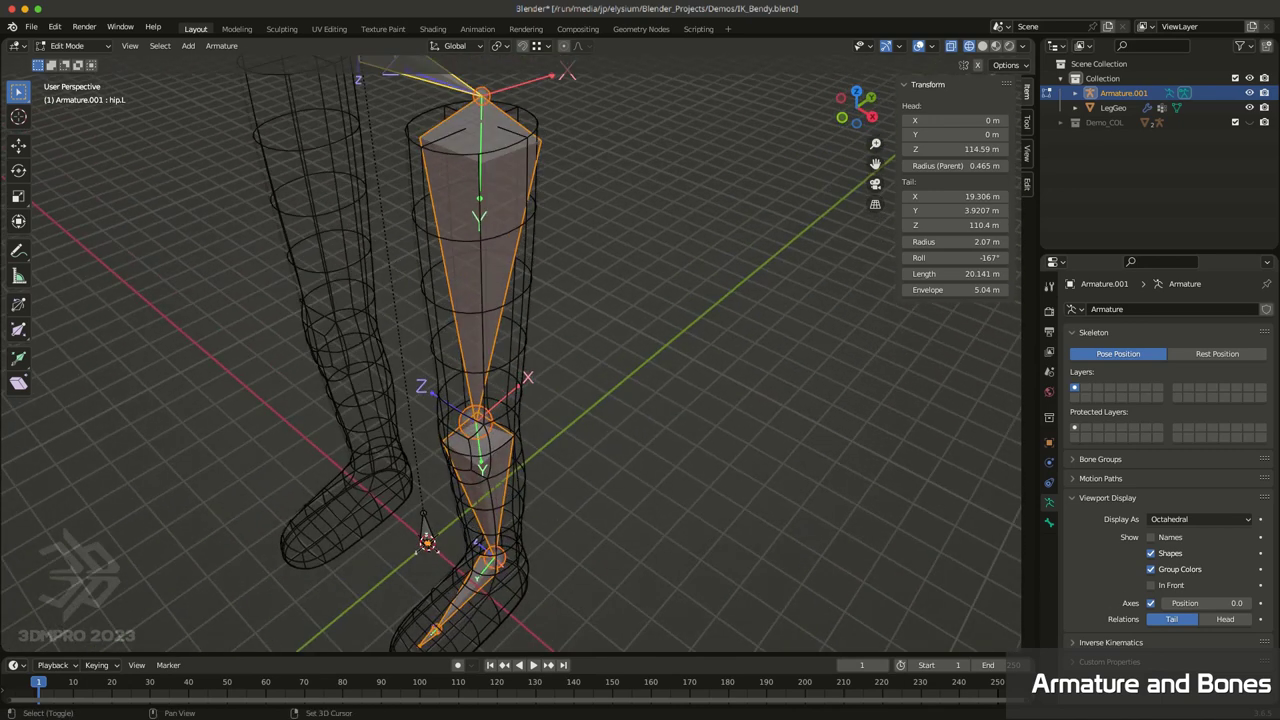
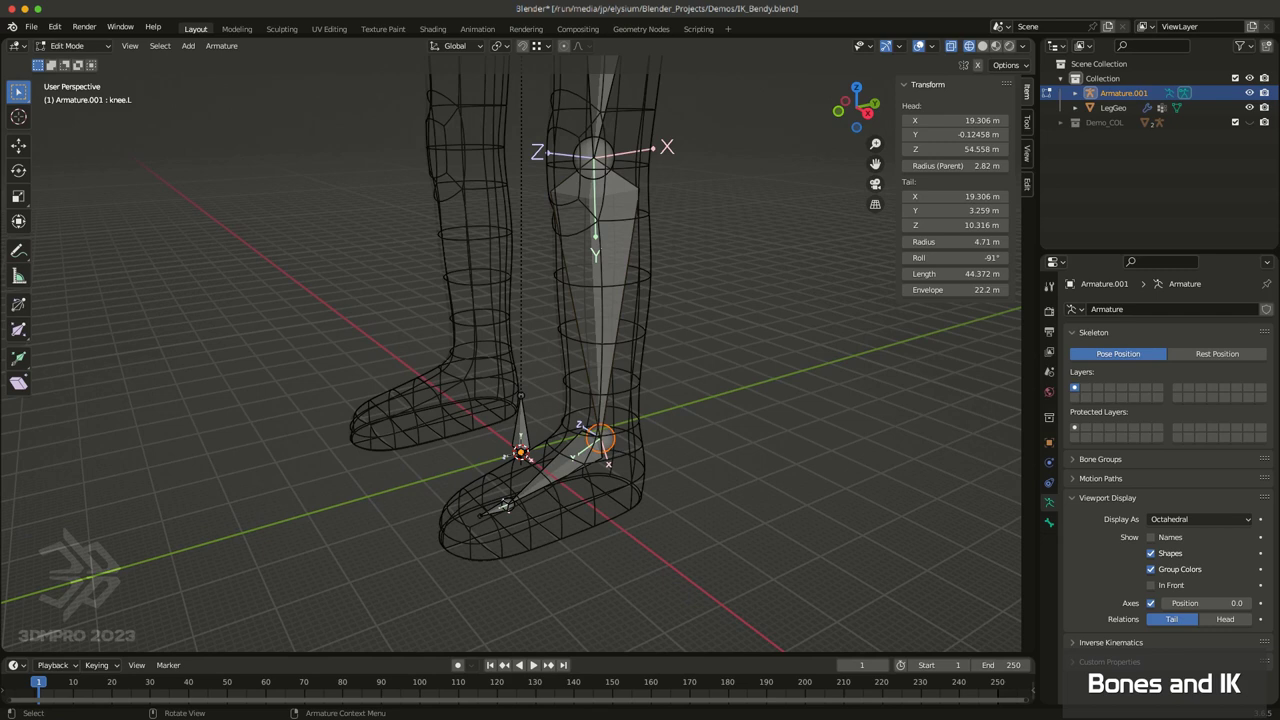
Step: Extrude a new bone from the left ankle joint about 31 m forward along the negative global Y axis
middle_click_drag(600, 420, 614, 420)
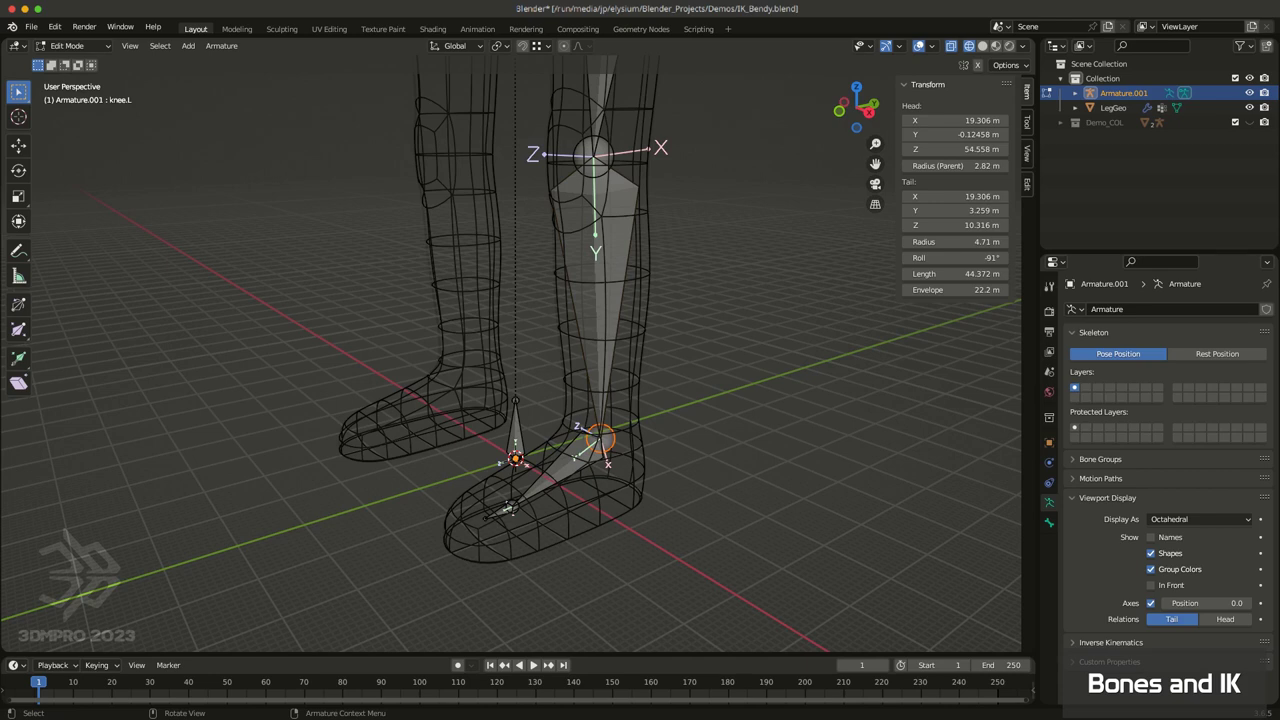
key("e")
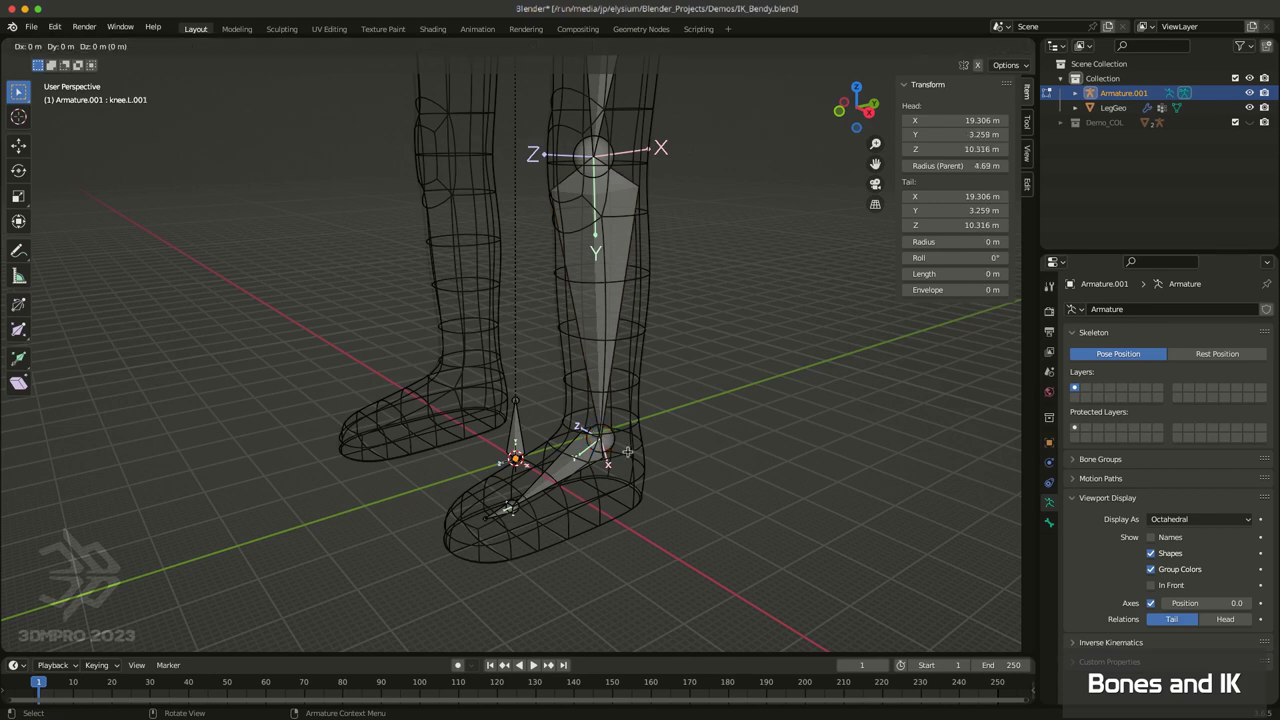
key("y")
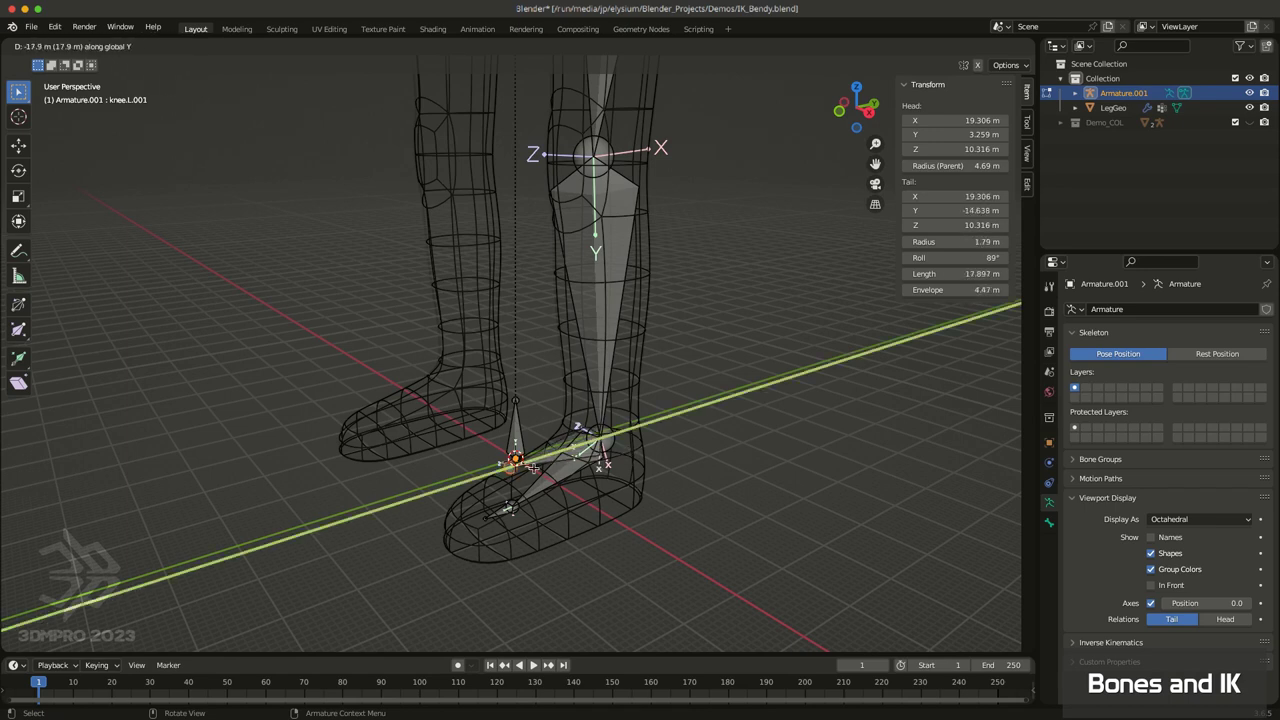
left_click(432, 491)
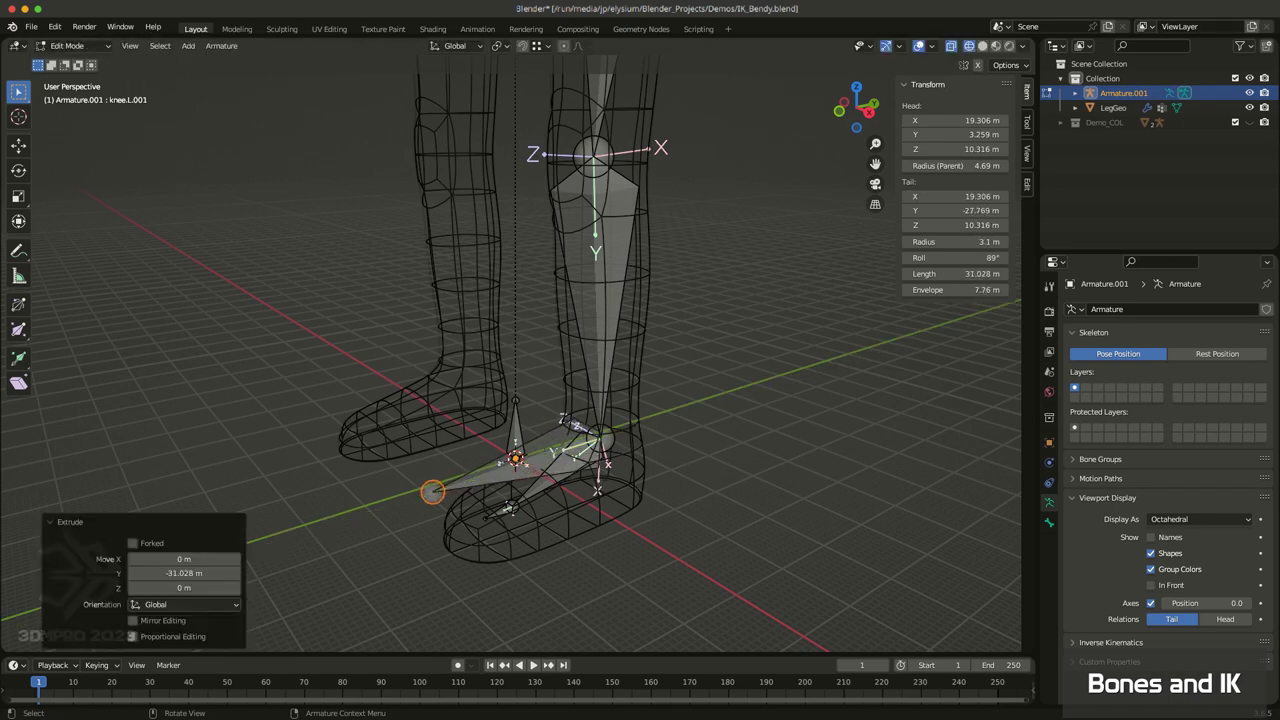
Step: Clear the parent of the new bone extending forward from the left ankle
middle_click_drag(560, 400, 505, 388)
middle_click_drag(500, 491, 530, 410)
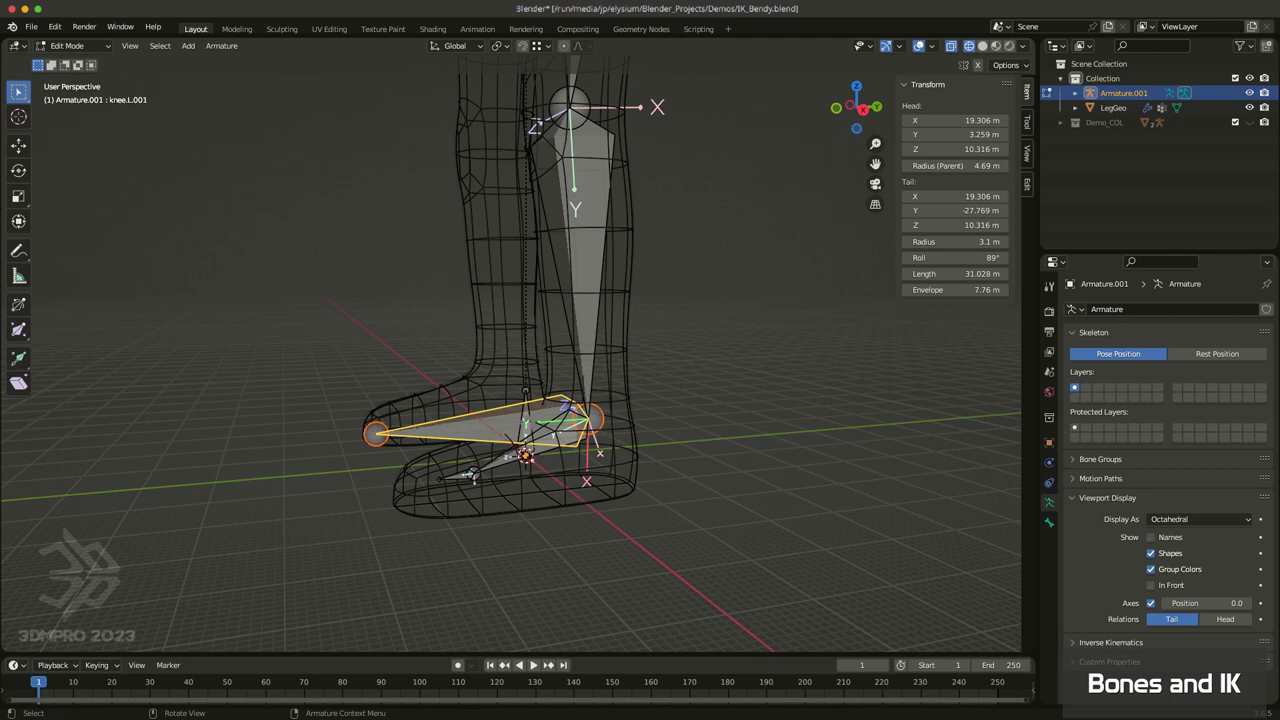
right_click(450, 423)
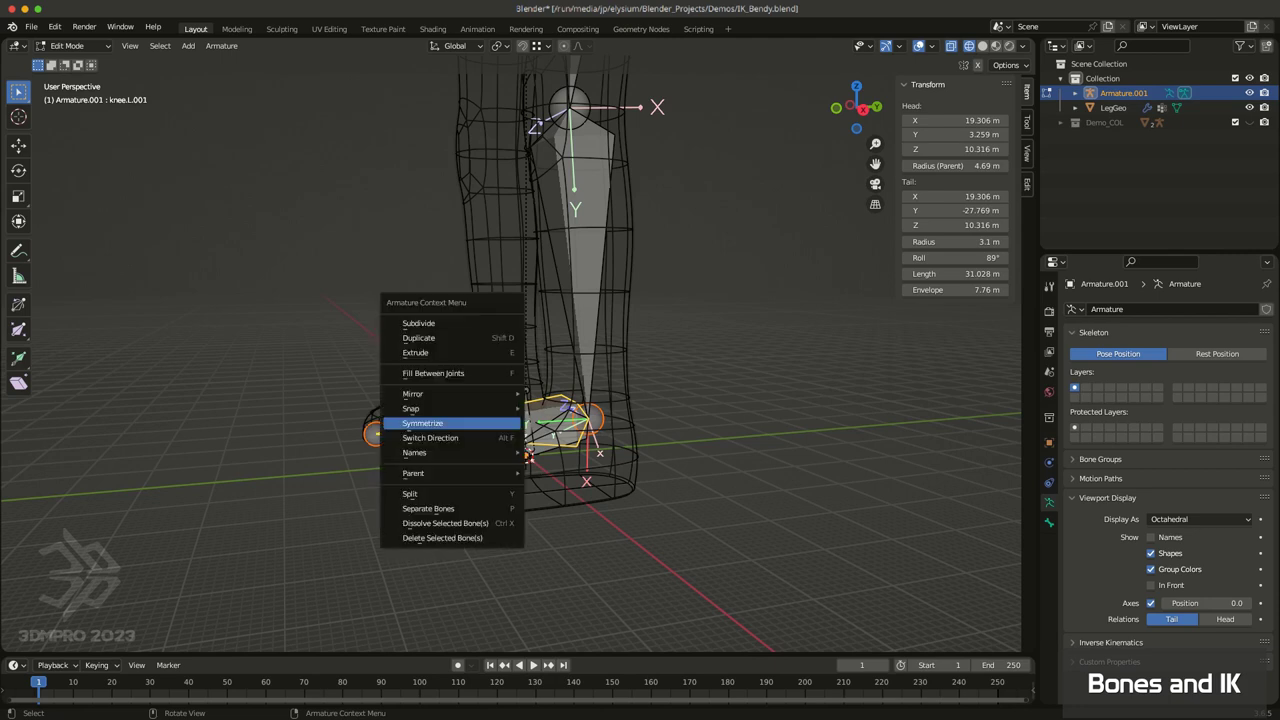
mouse_move(445, 473)
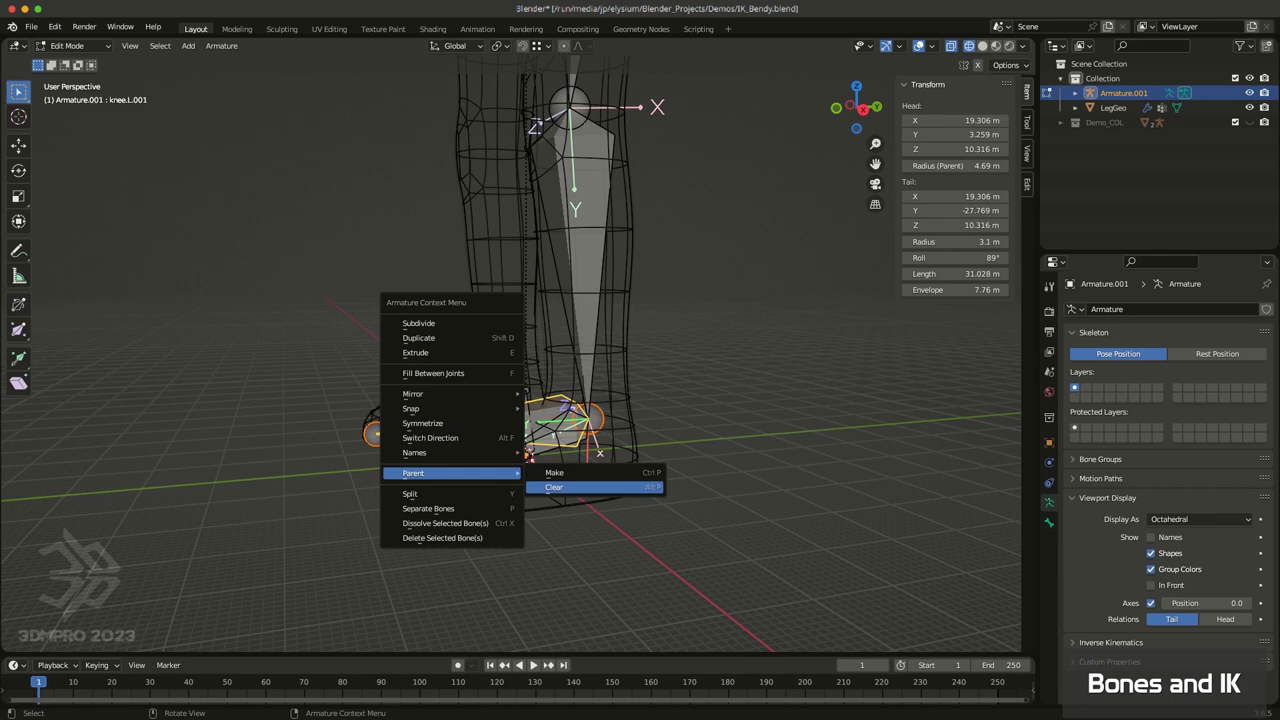
left_click(545, 487)
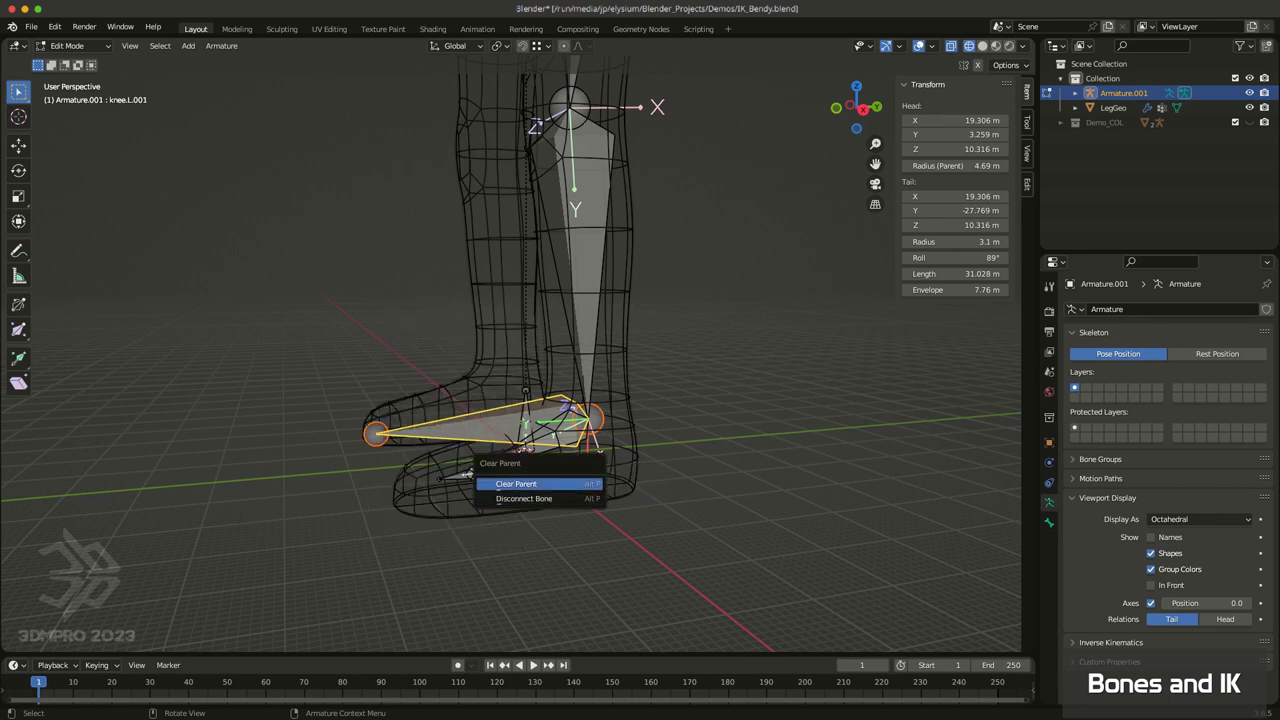
left_click(492, 484)
Step: Turn off Deform for the new unparented bone at the left ankle
middle_click_drag(492, 484, 527, 512)
left_click(497, 431)
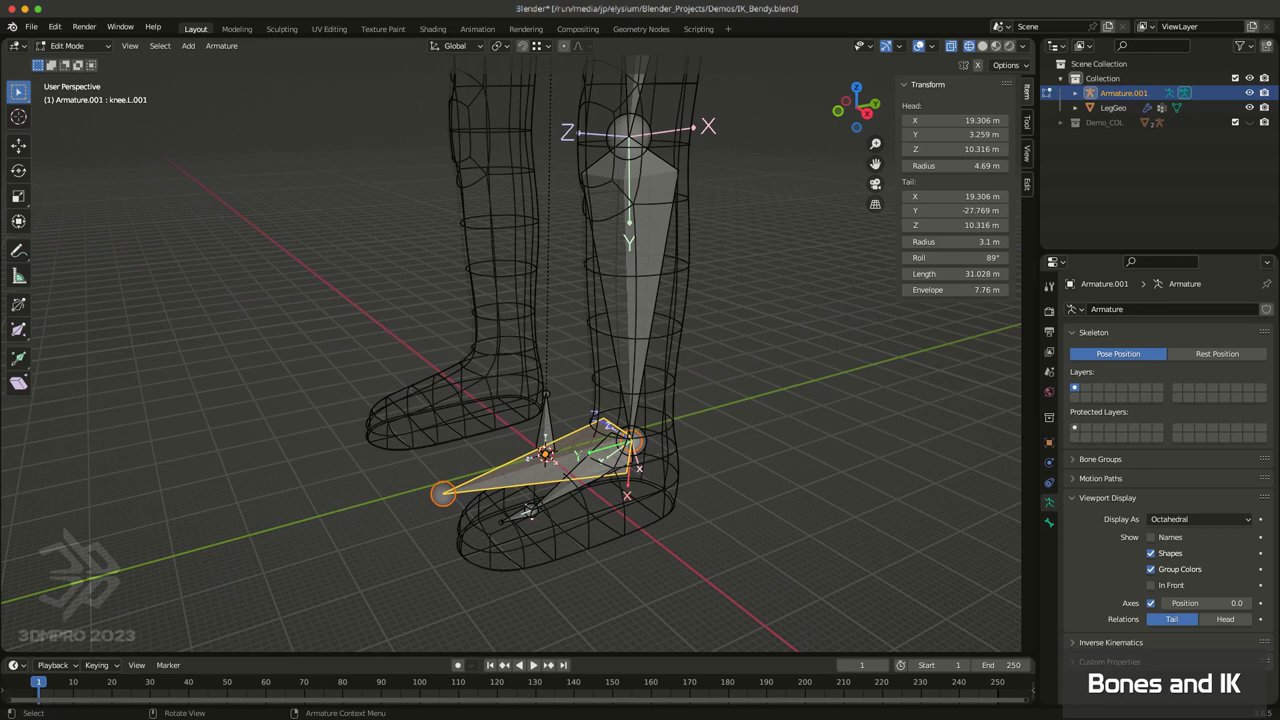
middle_click_drag(527, 512, 531, 509)
left_click(531, 509)
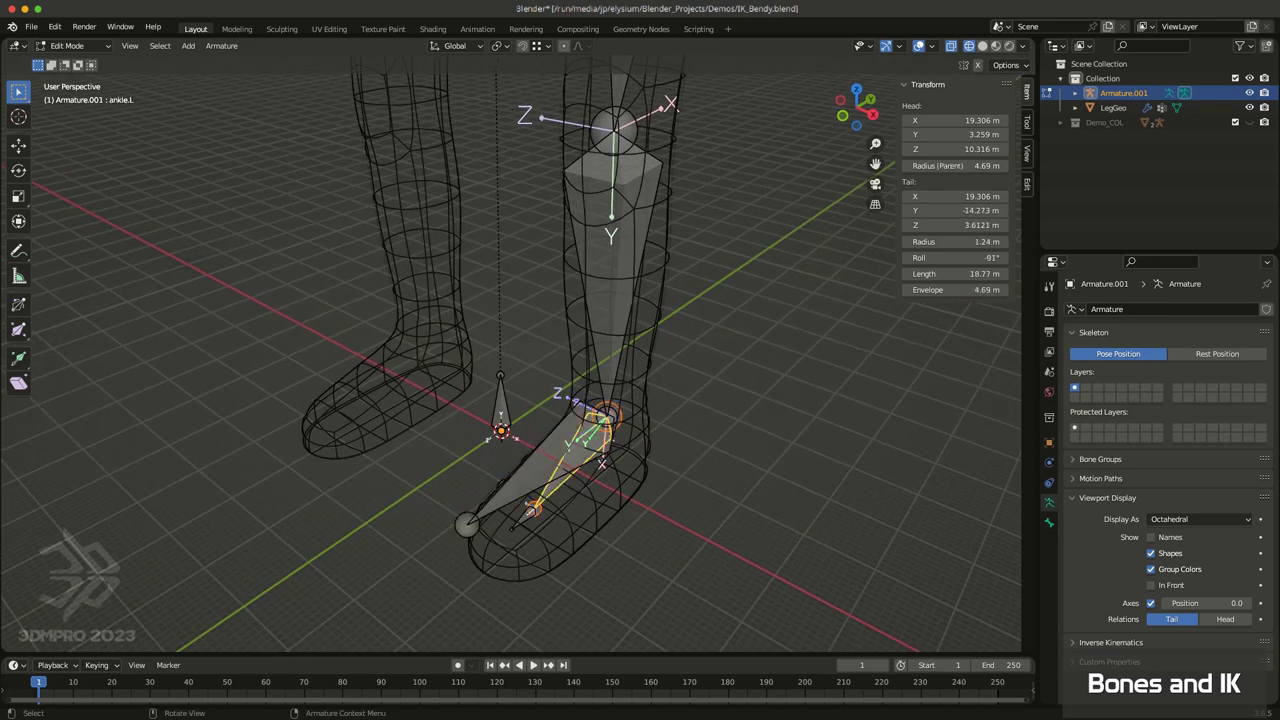
left_click(531, 509)
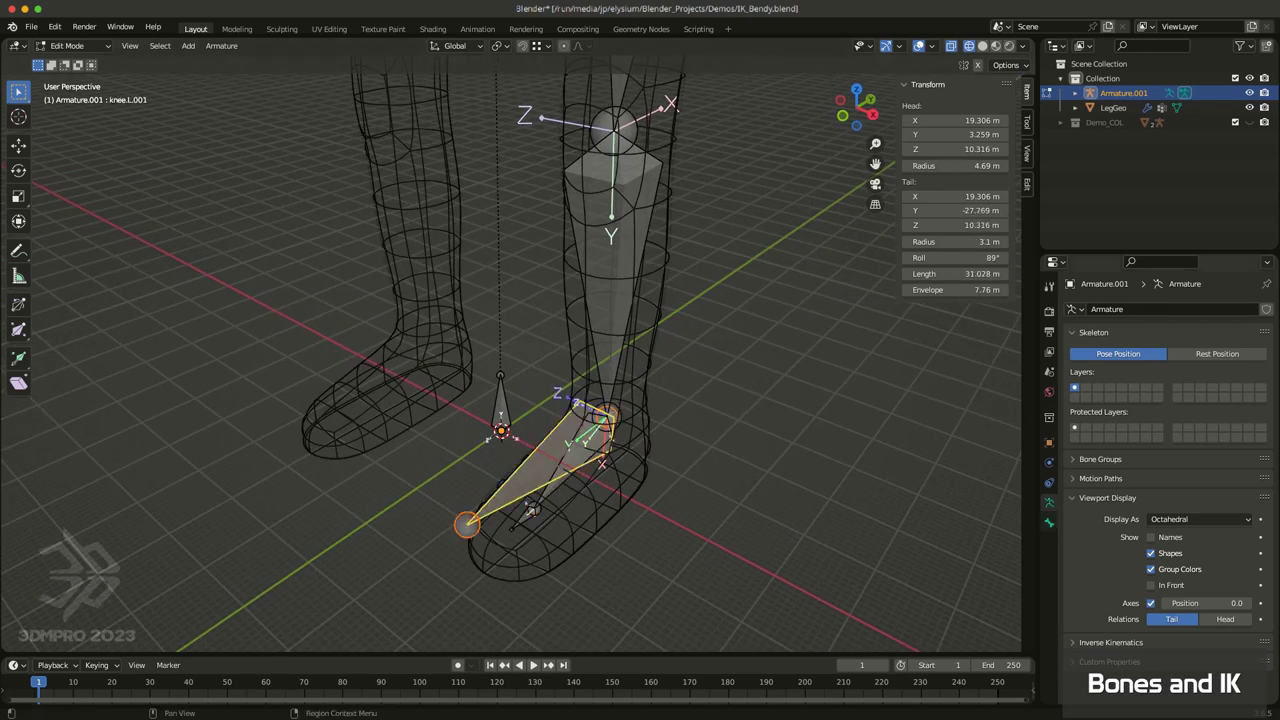
left_click(1049, 522)
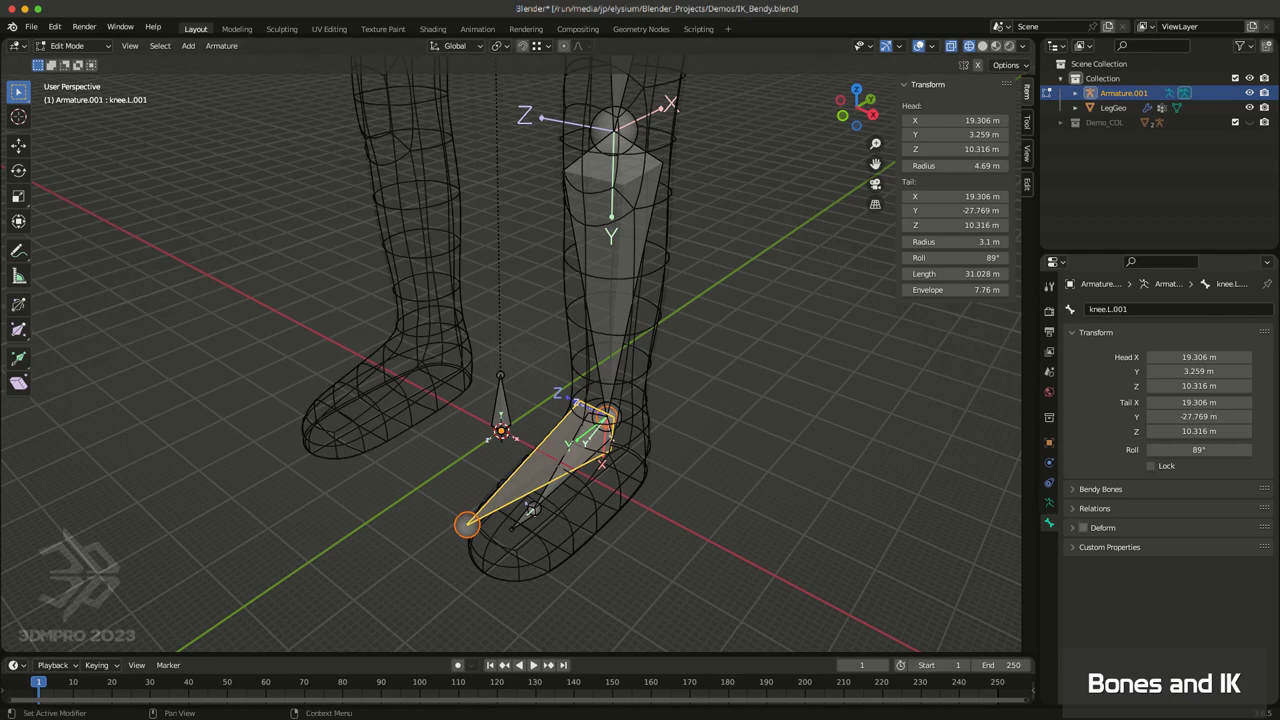
middle_click_drag(531, 509, 531, 510)
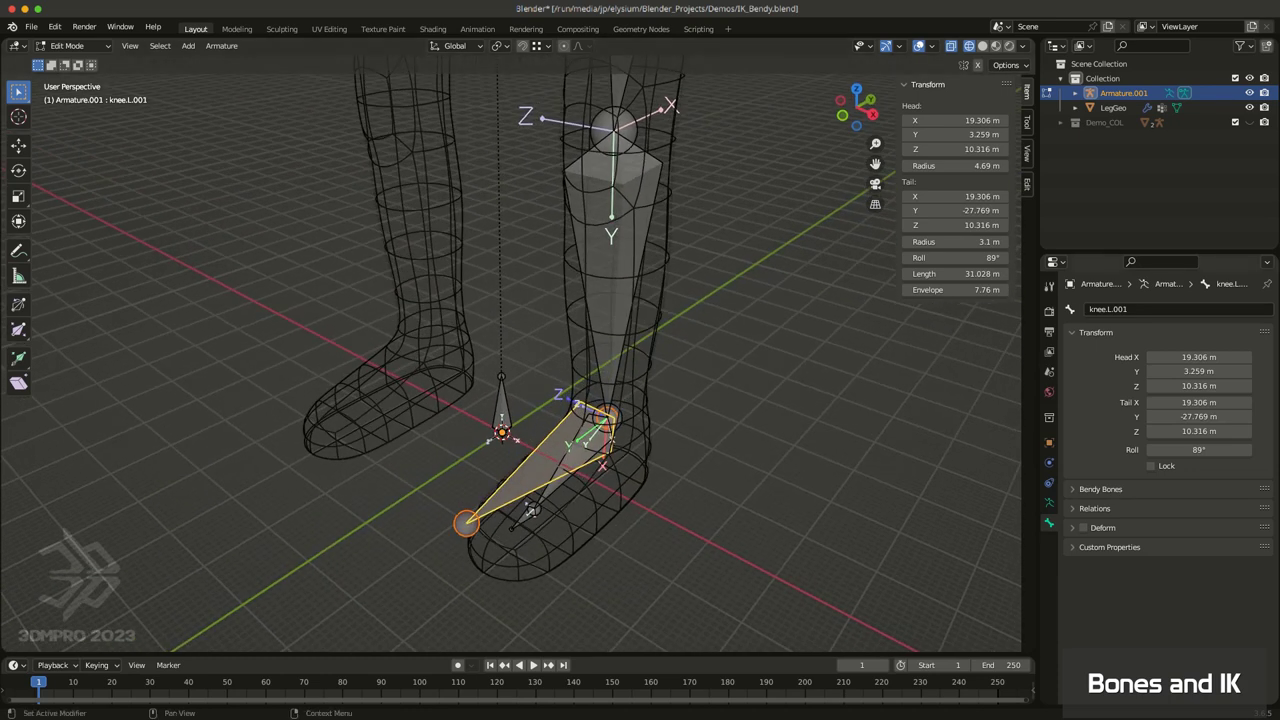
Step: Rename the non-deforming control bone at the left ankle as Leg.L
left_click(1108, 309)
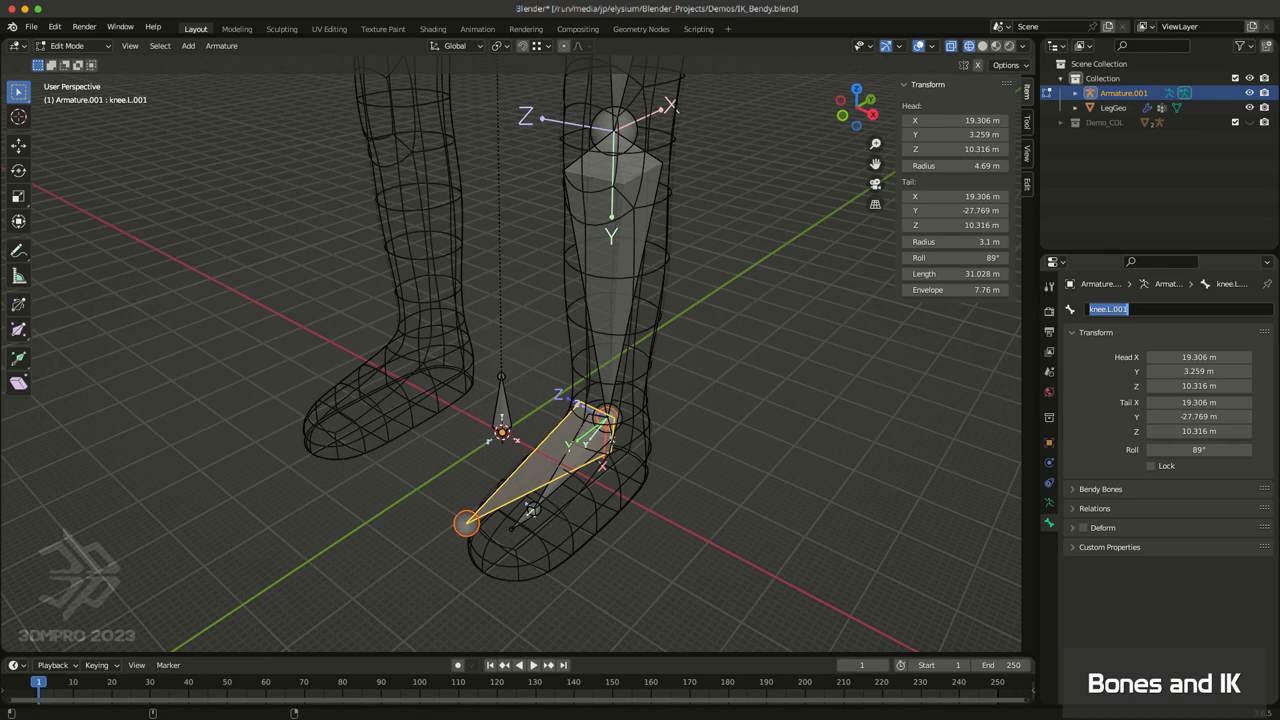
type("Leg")
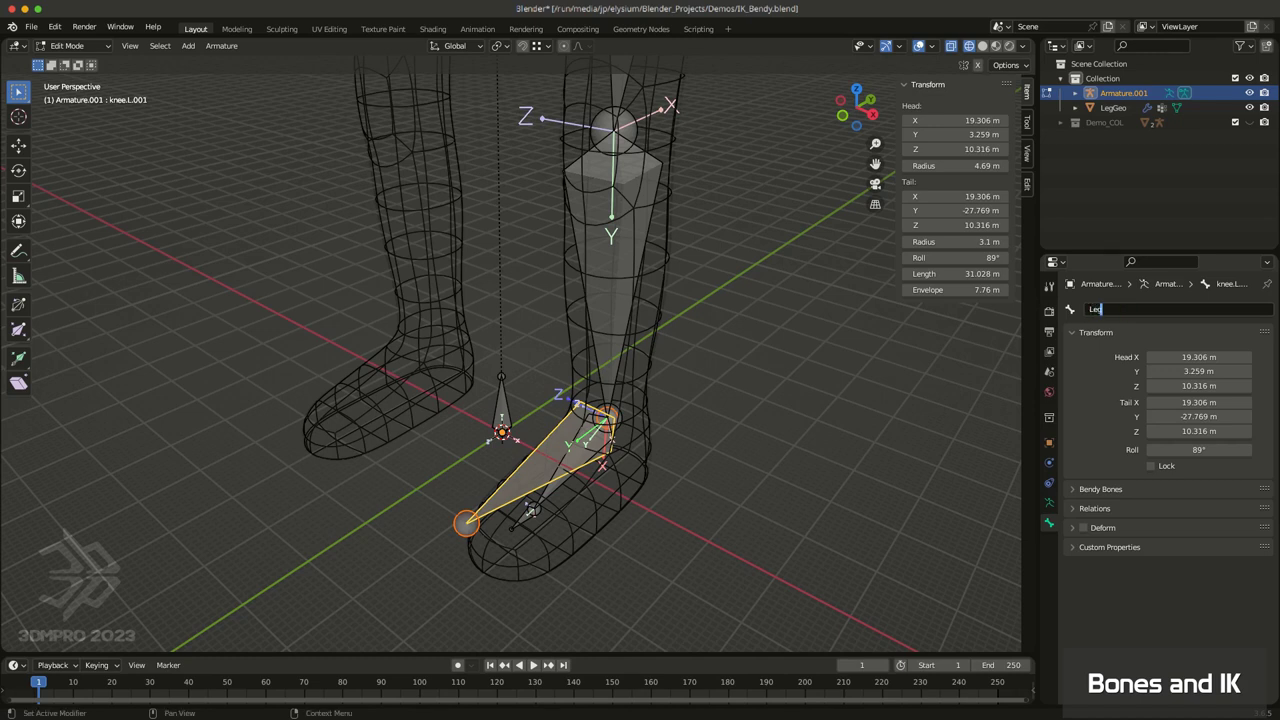
type(".L")
key("Return")
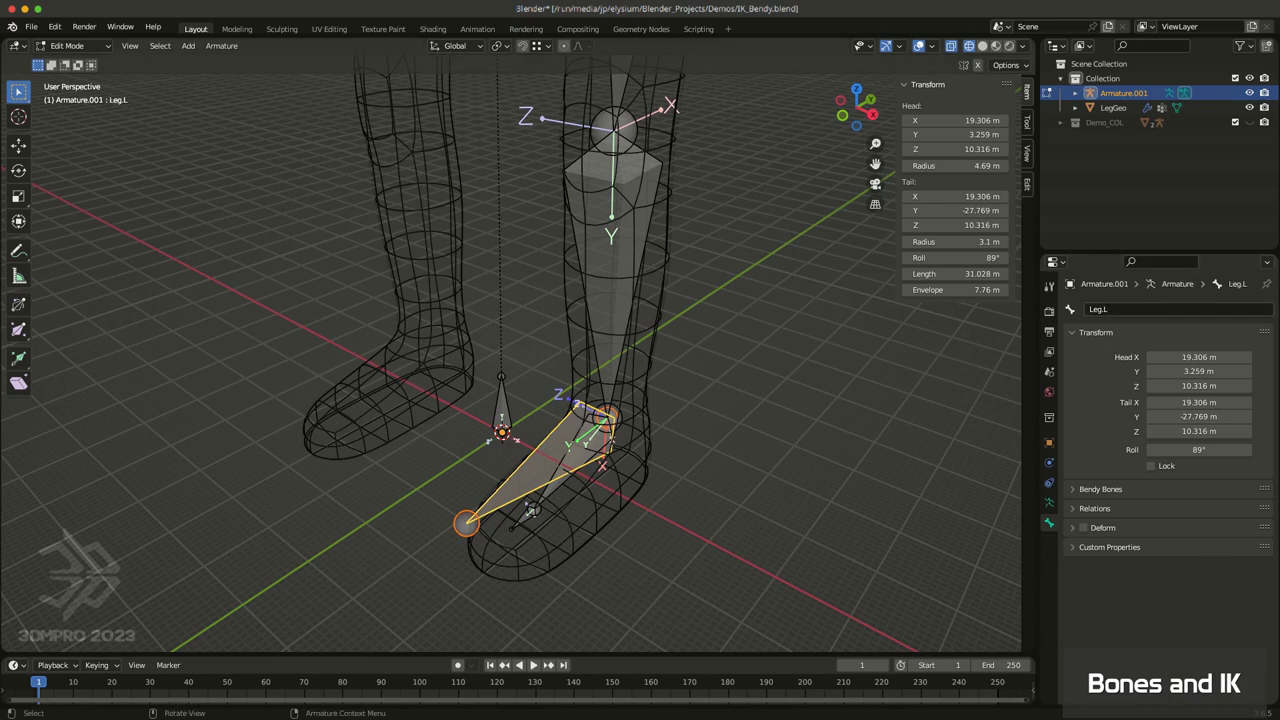
Step: Extrude a new bone from the left knee joint forward along the negative global Y axis and shorten it to about 26 m
middle_click_drag(757, 497, 742, 522)
scroll(742, 522, "down", 2)
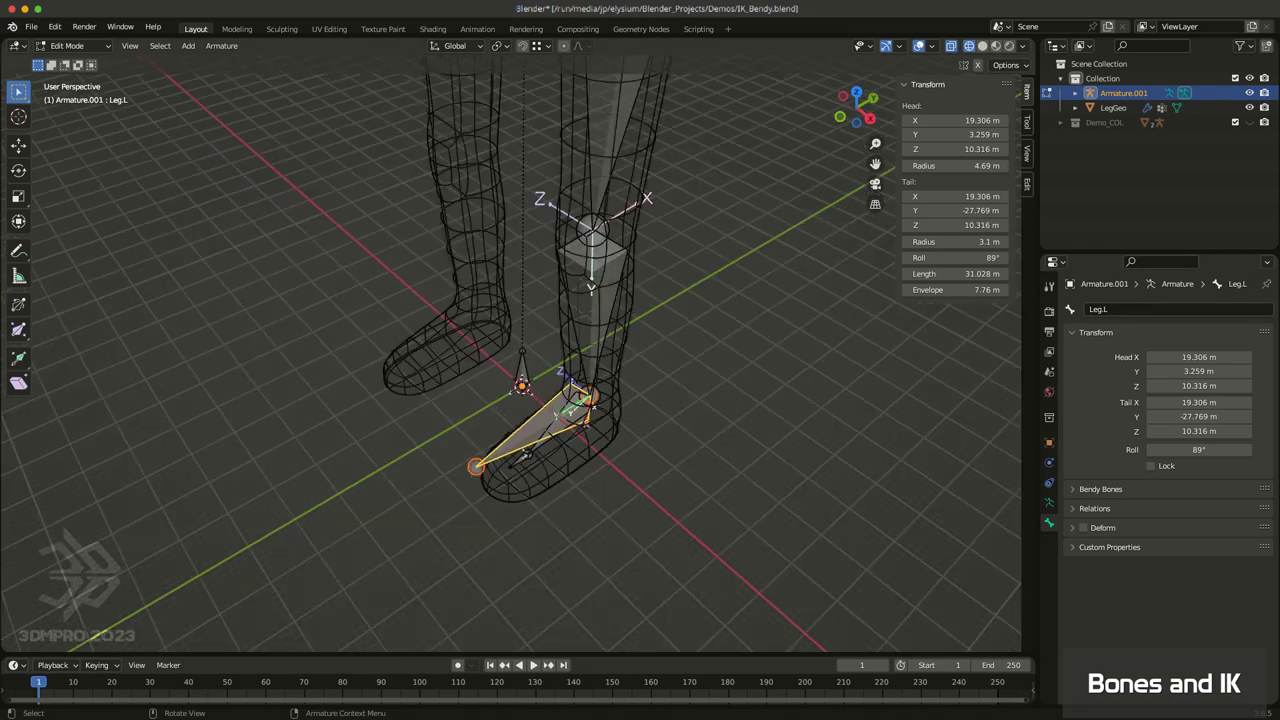
middle_click_drag(610, 402, 643, 420)
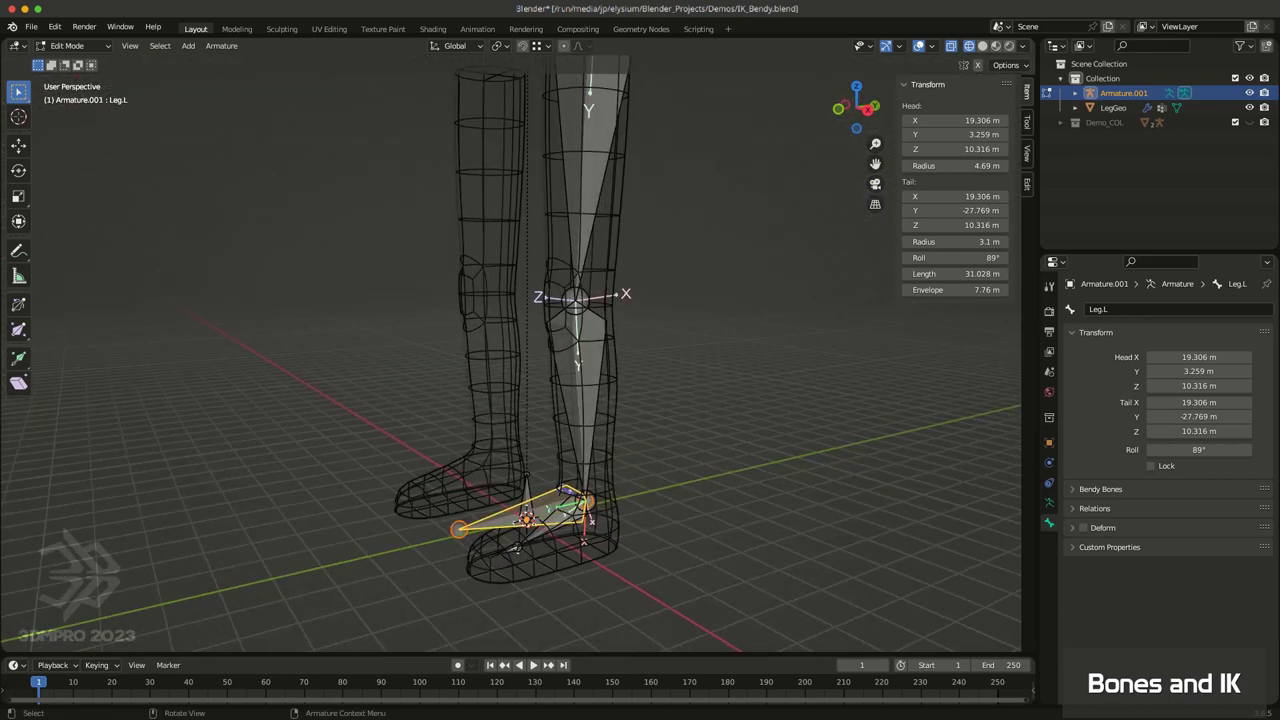
left_click(576, 300)
middle_click_drag(578, 302, 606, 318)
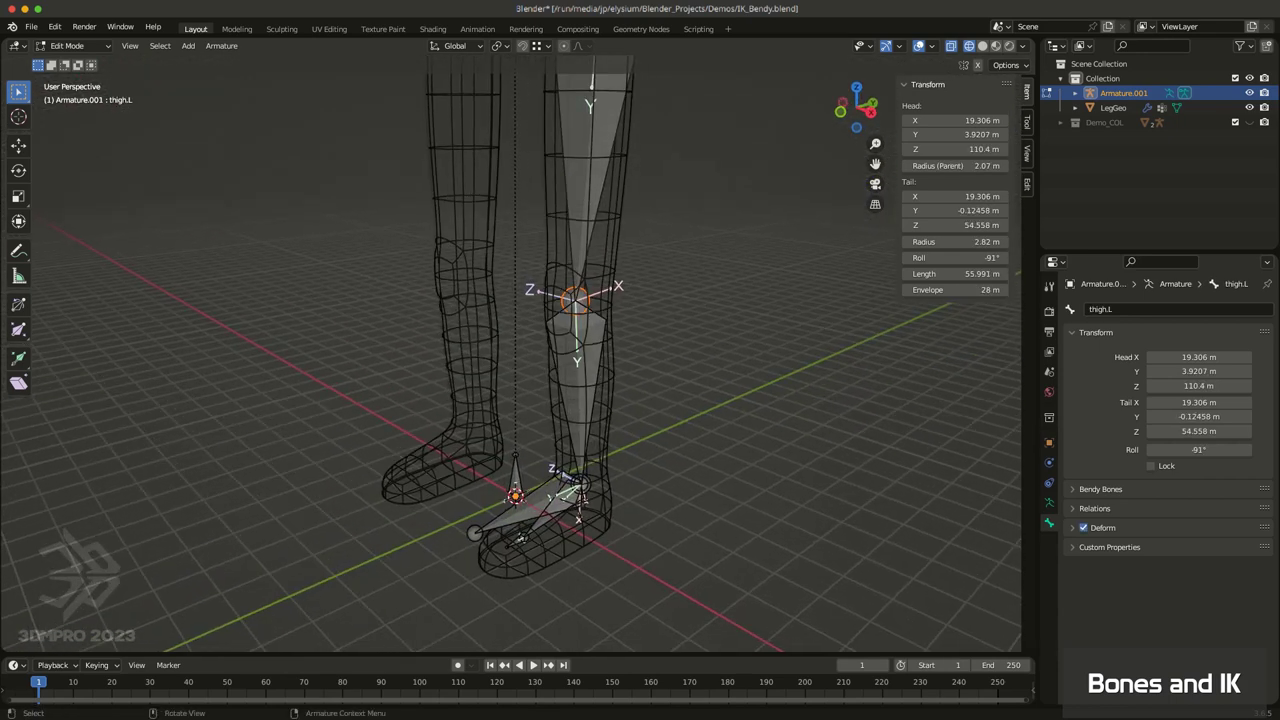
key("e")
key("y")
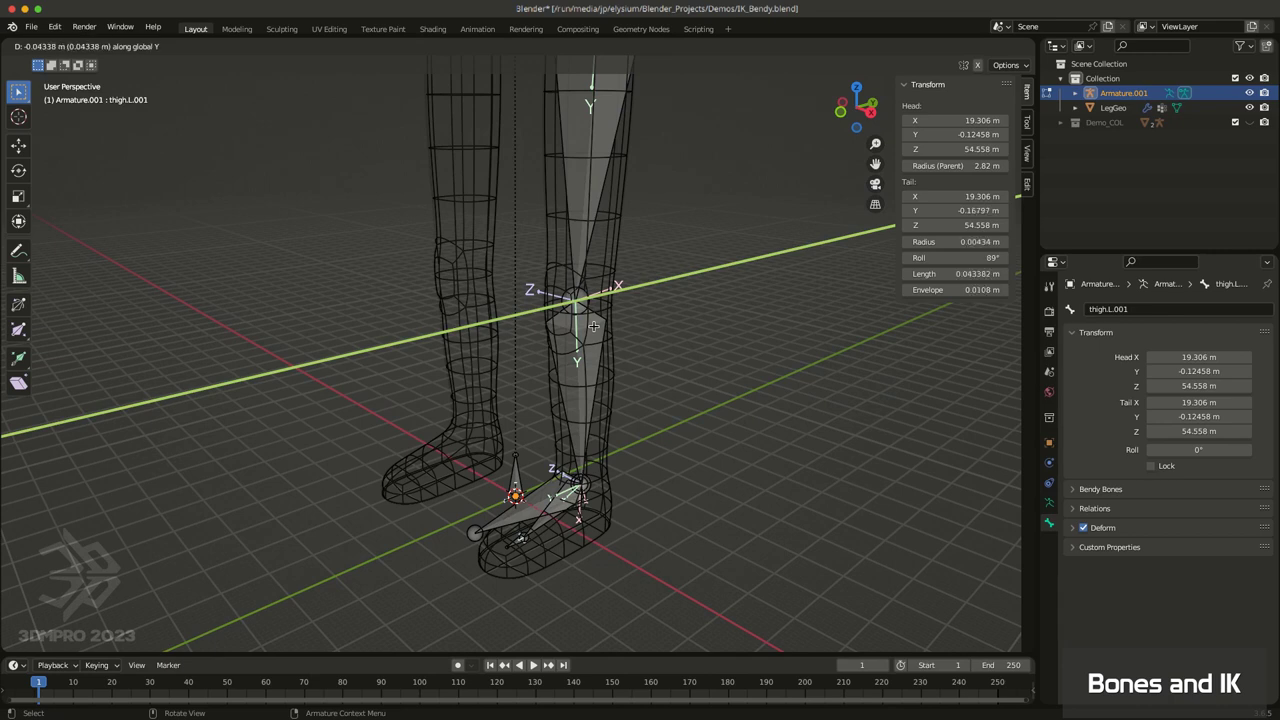
left_click(428, 379)
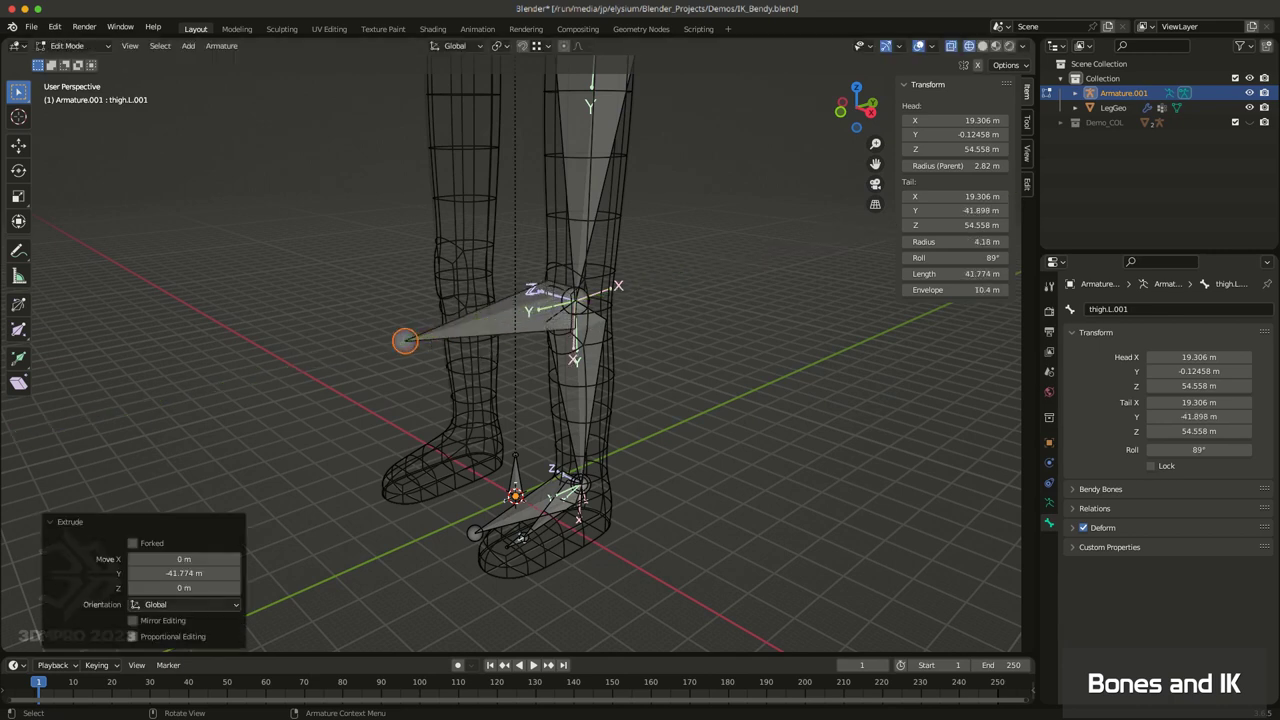
key("g")
key("y")
key("Return")
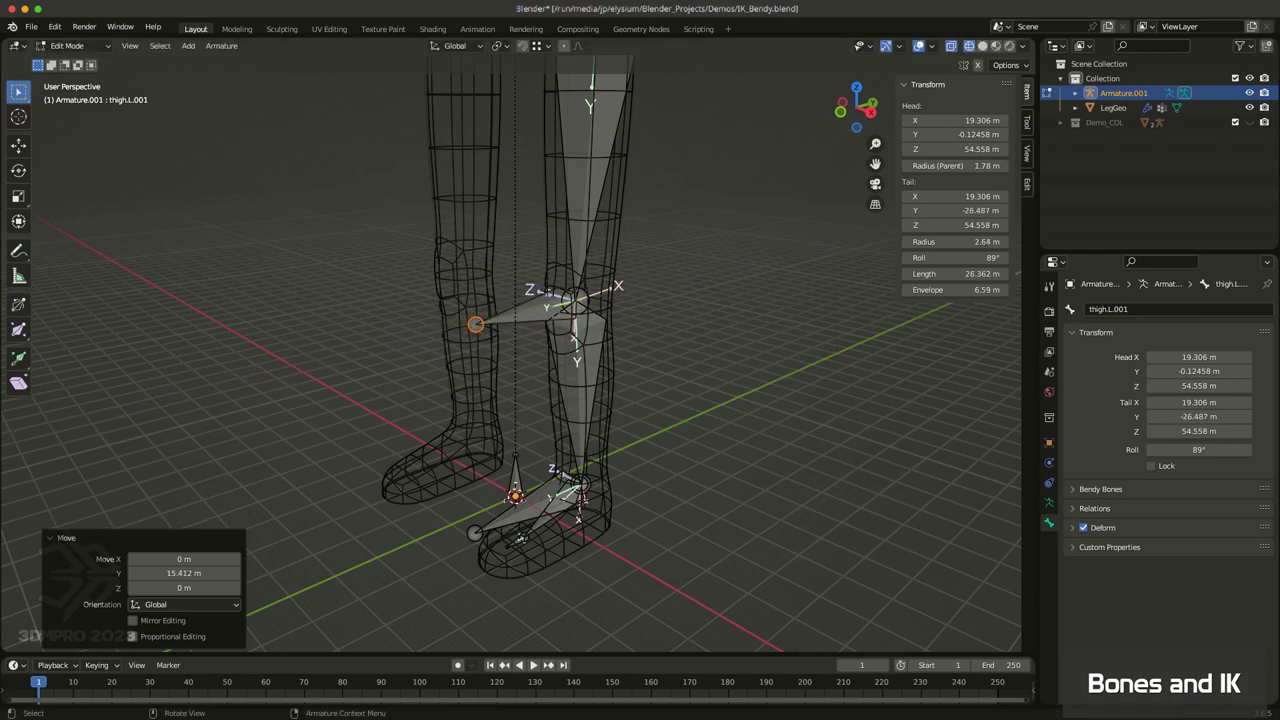
Step: Disconnect the new knee bone from the thigh bone while keeping its parent relationship
left_click(530, 311)
right_click(530, 311)
mouse_move(530, 311)
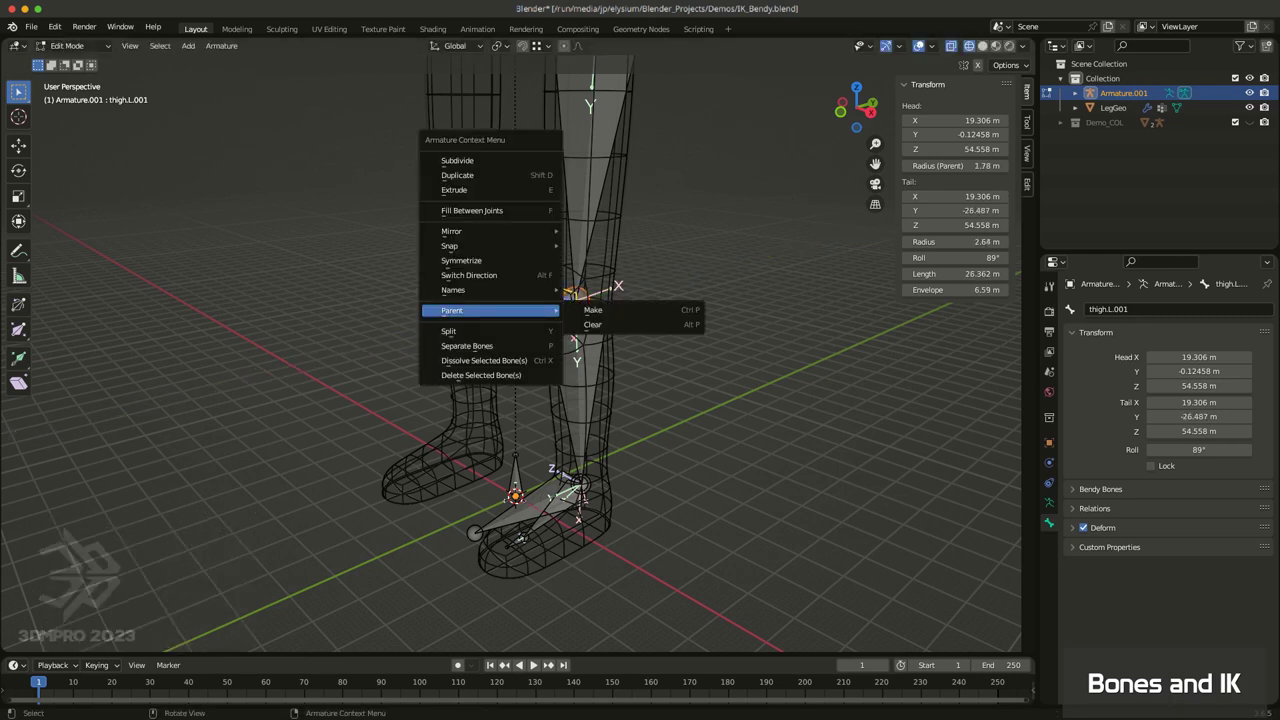
left_click(592, 324)
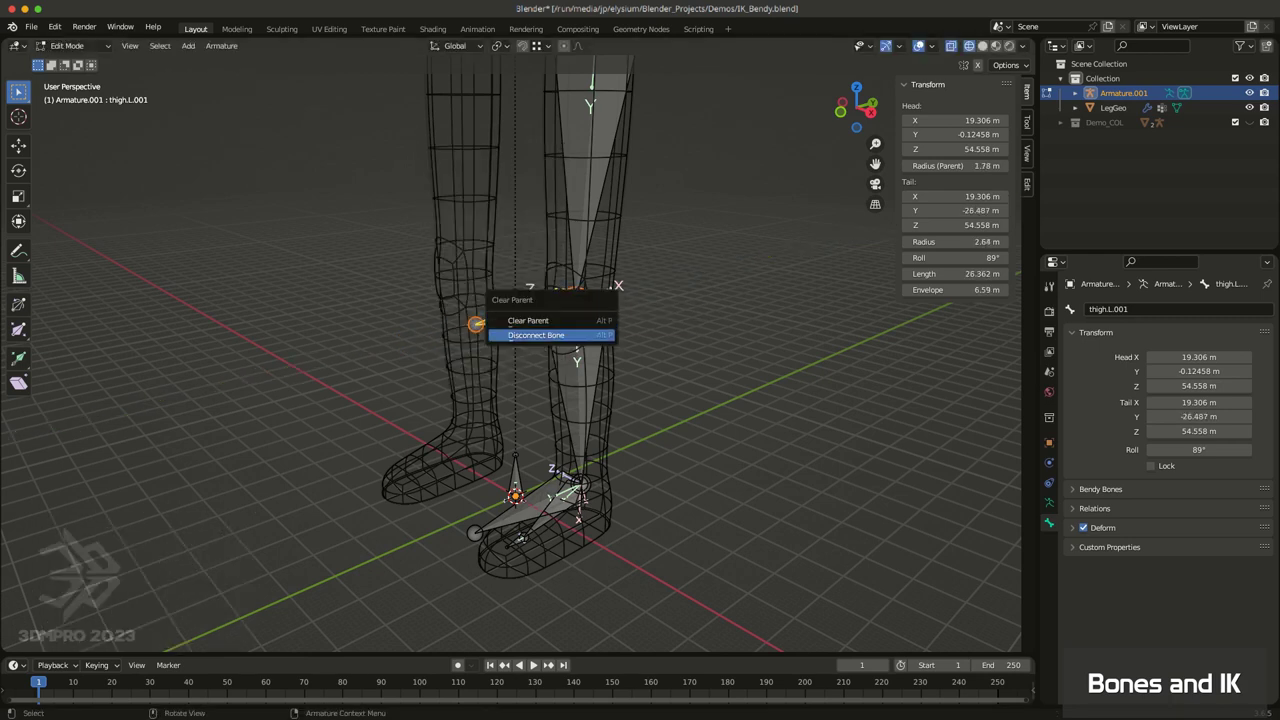
left_click(540, 335)
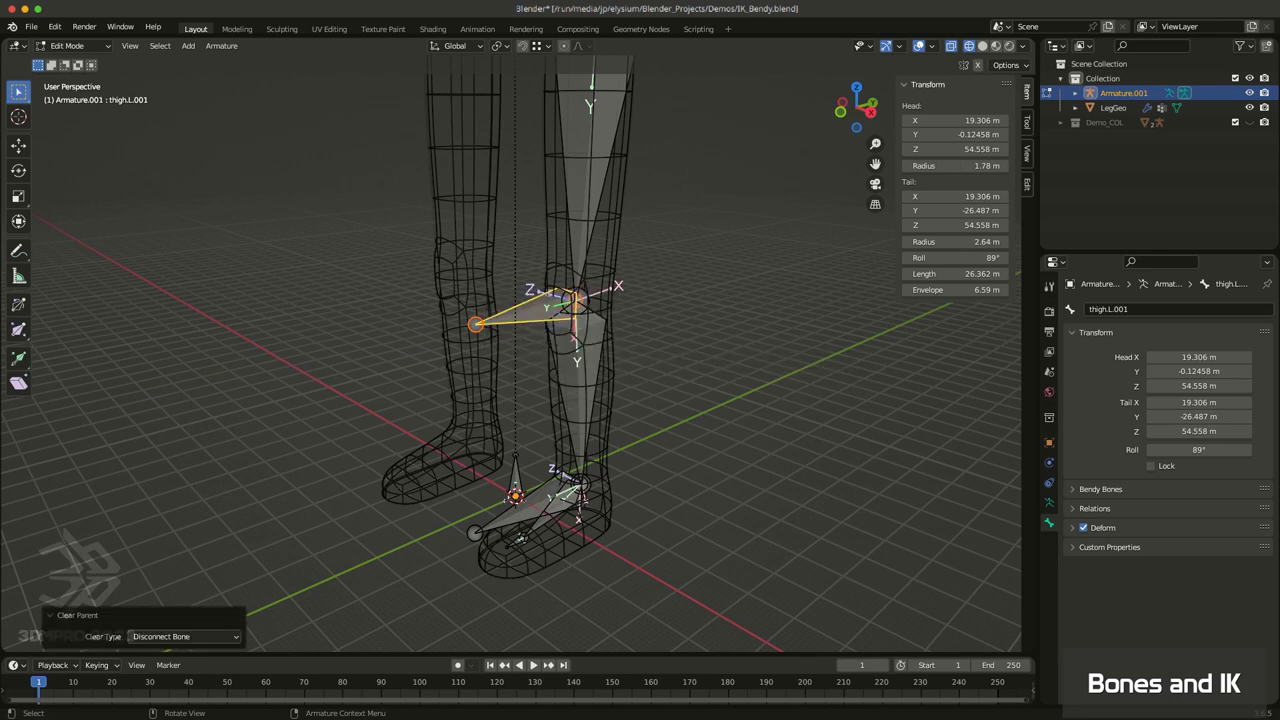
Step: Move the disconnected knee bone about 57 m forward of the left knee along the Y axis
middle_click_drag(377, 371, 377, 371)
key("g")
key("y")
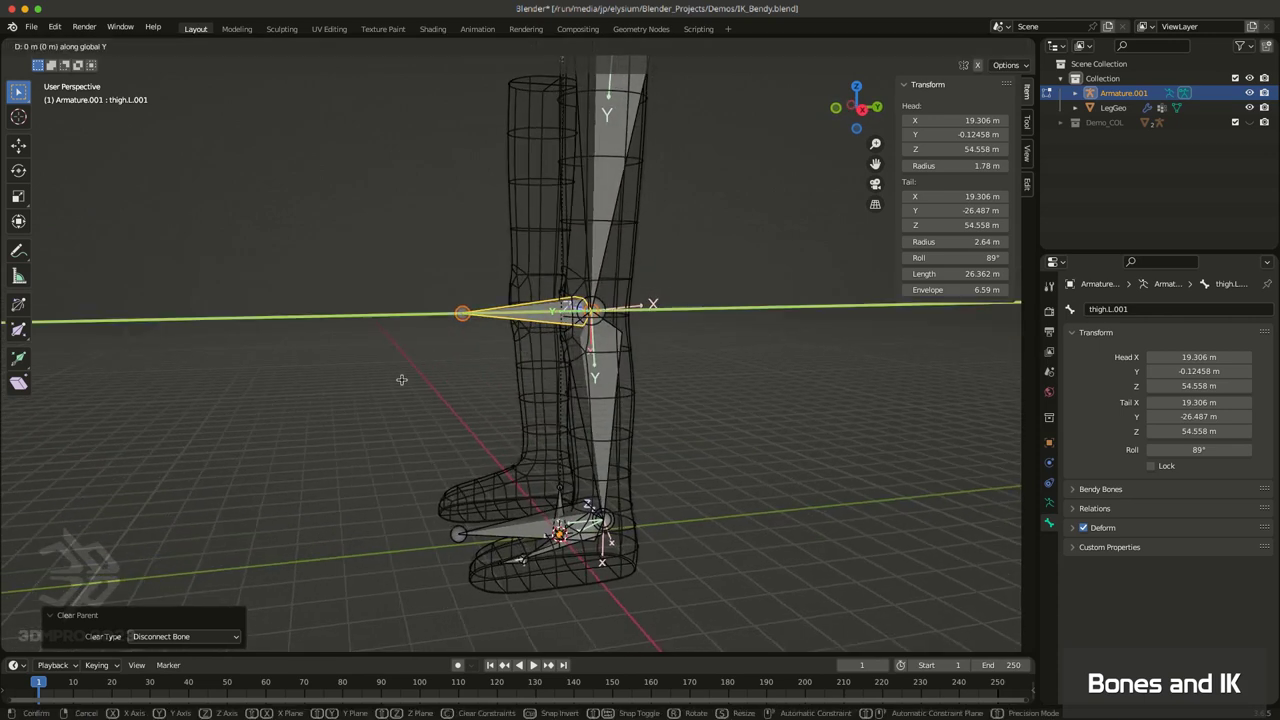
key("y")
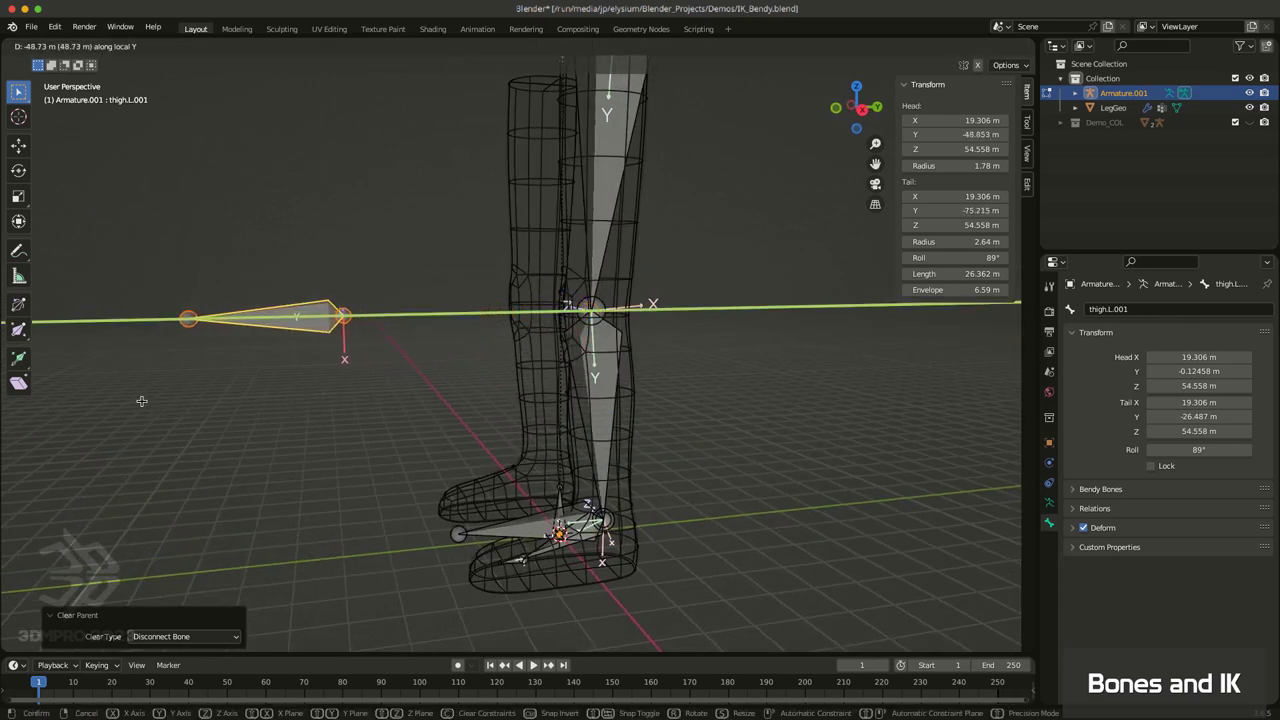
left_click(91, 381)
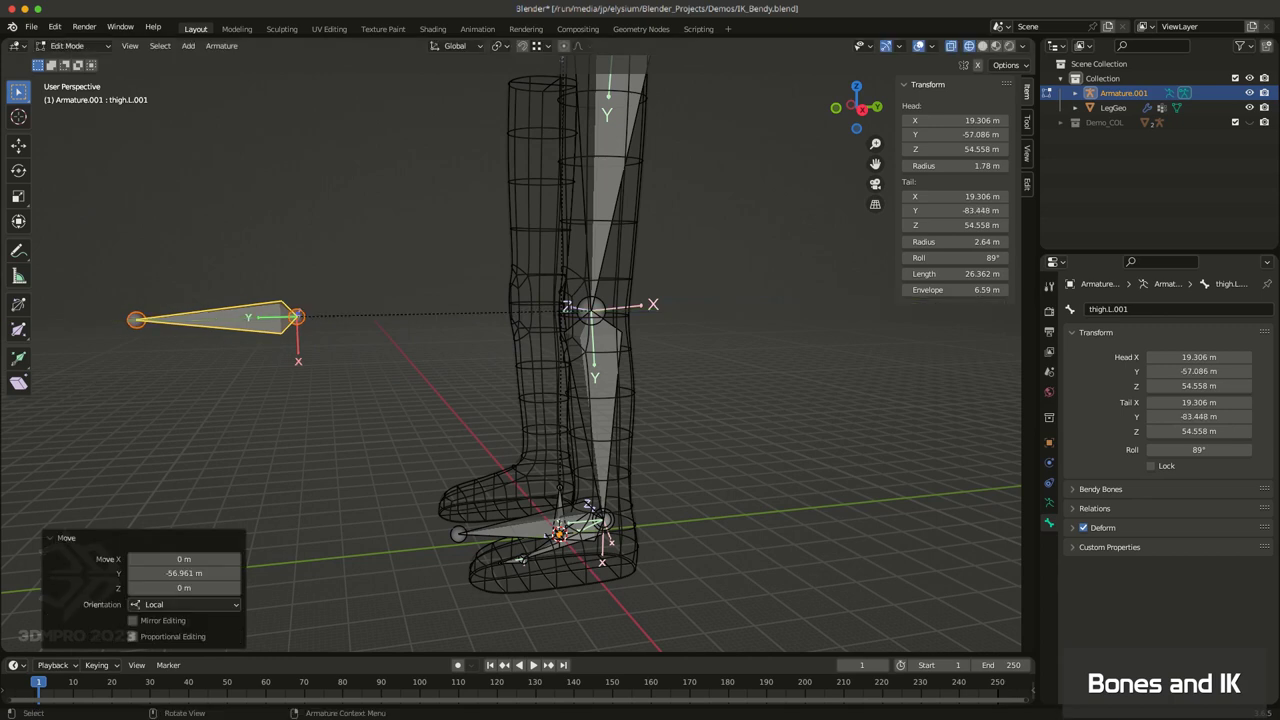
mouse_move(378, 352)
middle_mouse_down()
mouse_move(411, 420)
mouse_move(386, 366)
middle_mouse_up()
scroll(411, 420, "down", 3)
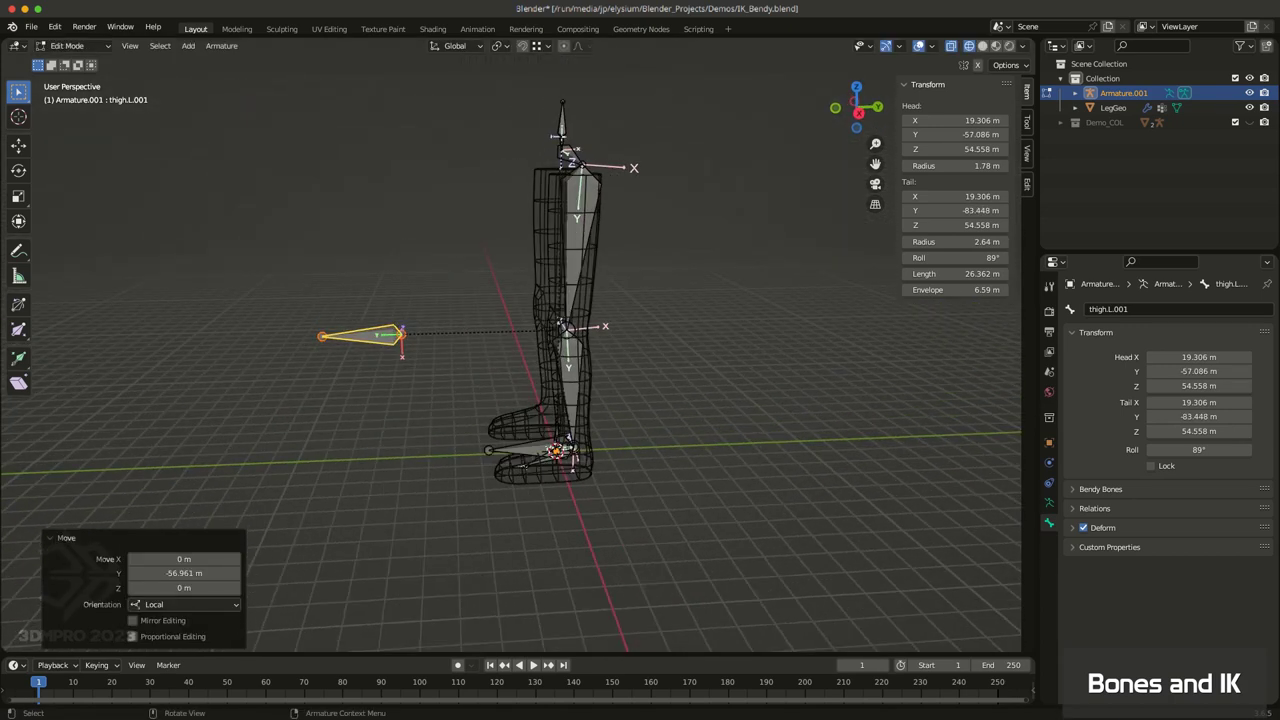
middle_click_drag(440, 400, 403, 358)
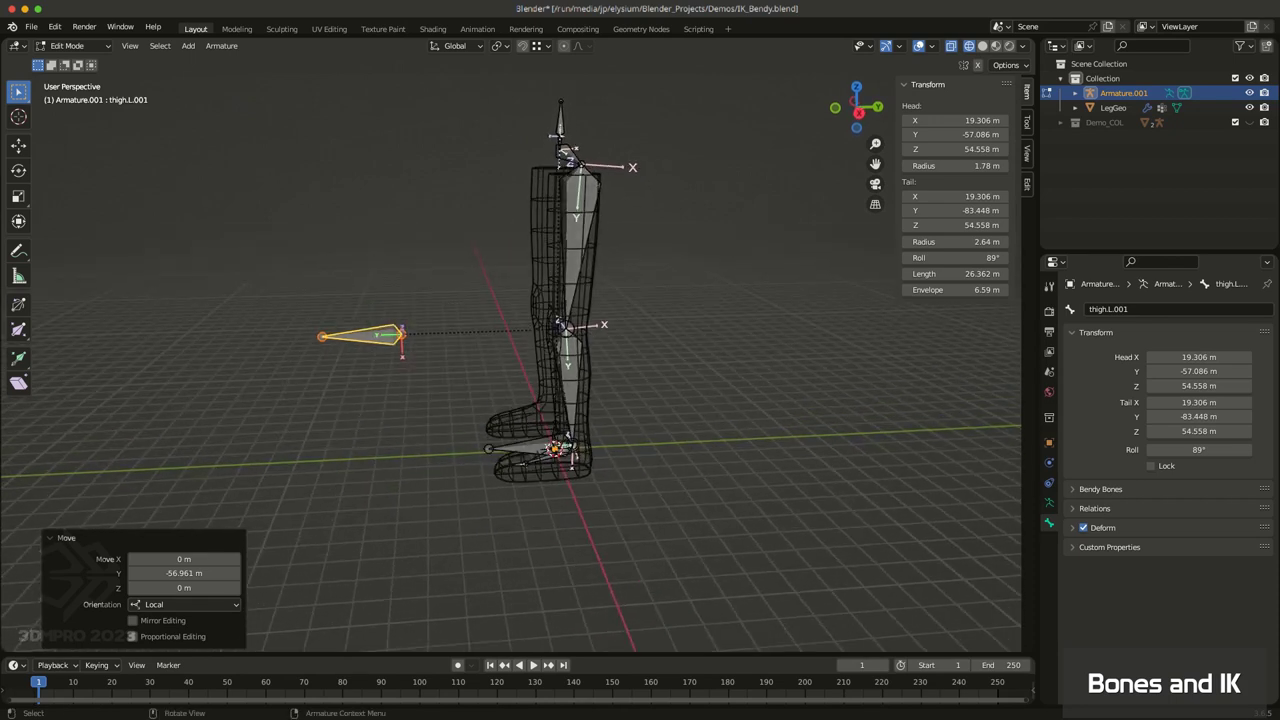
Step: Move the bone in front of the left knee about 6.7 m further forward along the global Y axis
scroll(565, 355, "up", 4)
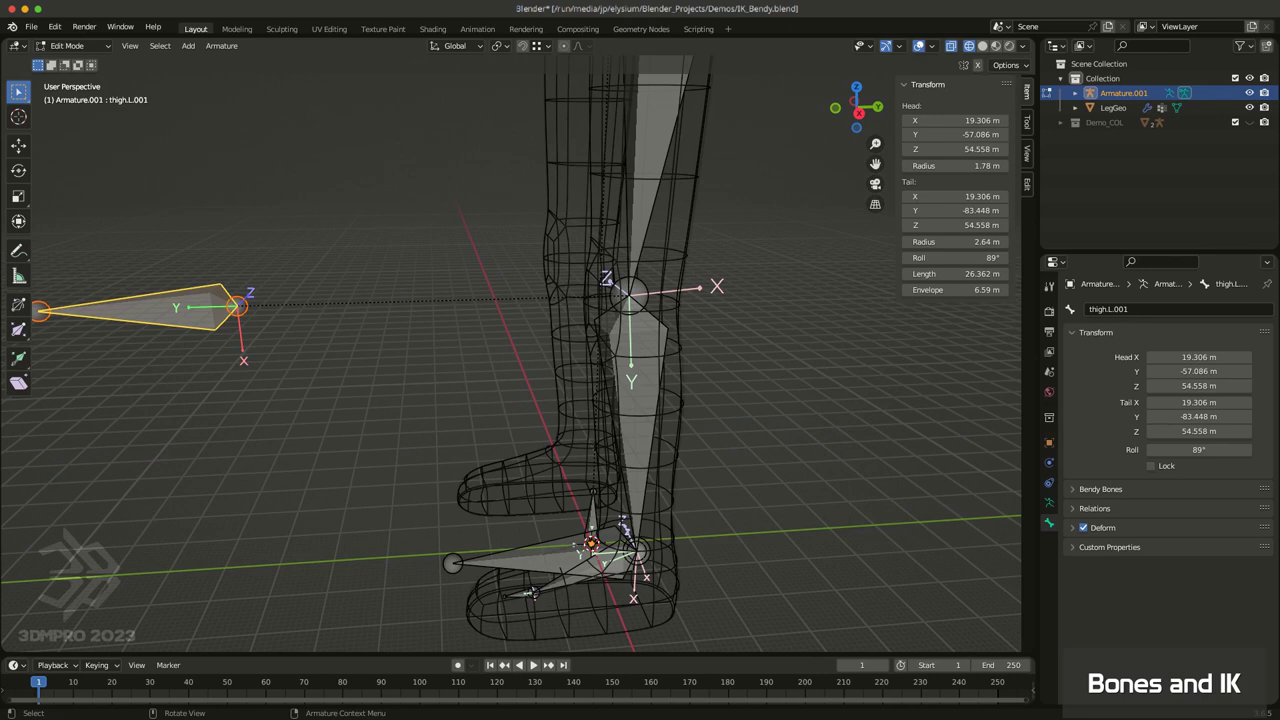
scroll(511, 354, "down", 2)
middle_click_drag(511, 354, 605, 400)
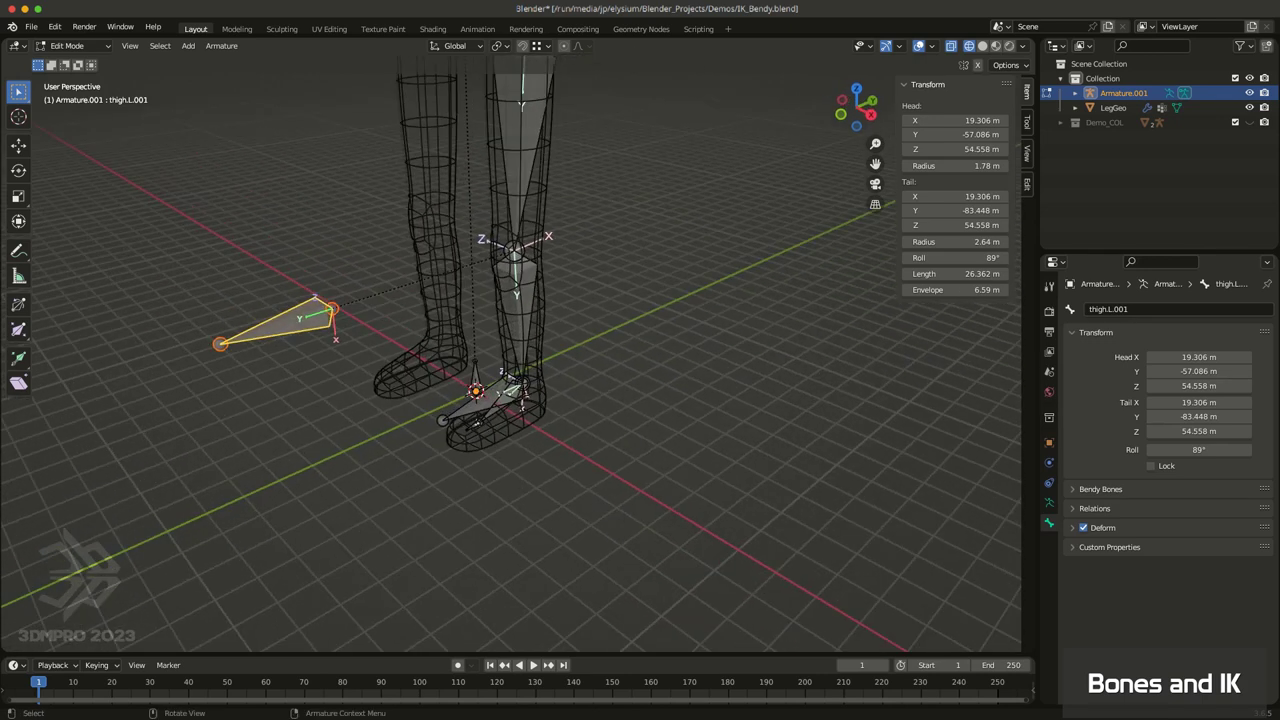
key("g")
key("y")
left_click(378, 450)
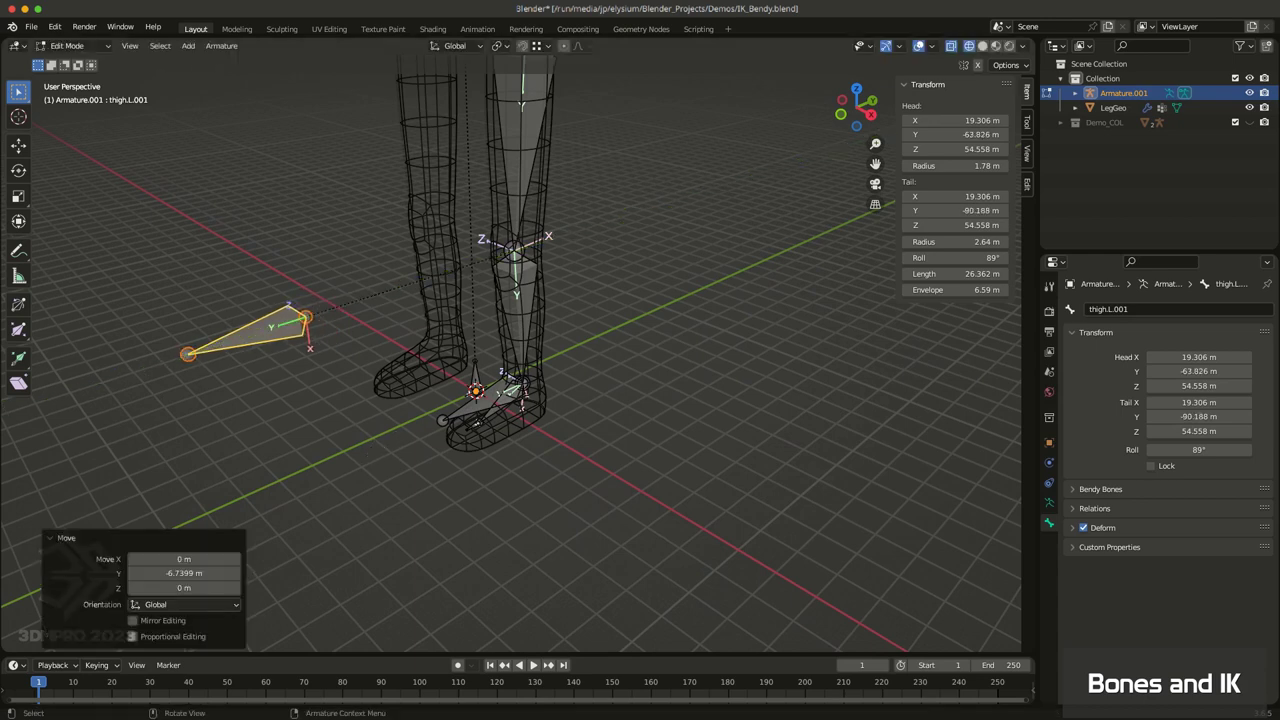
middle_click_drag(418, 430, 364, 390)
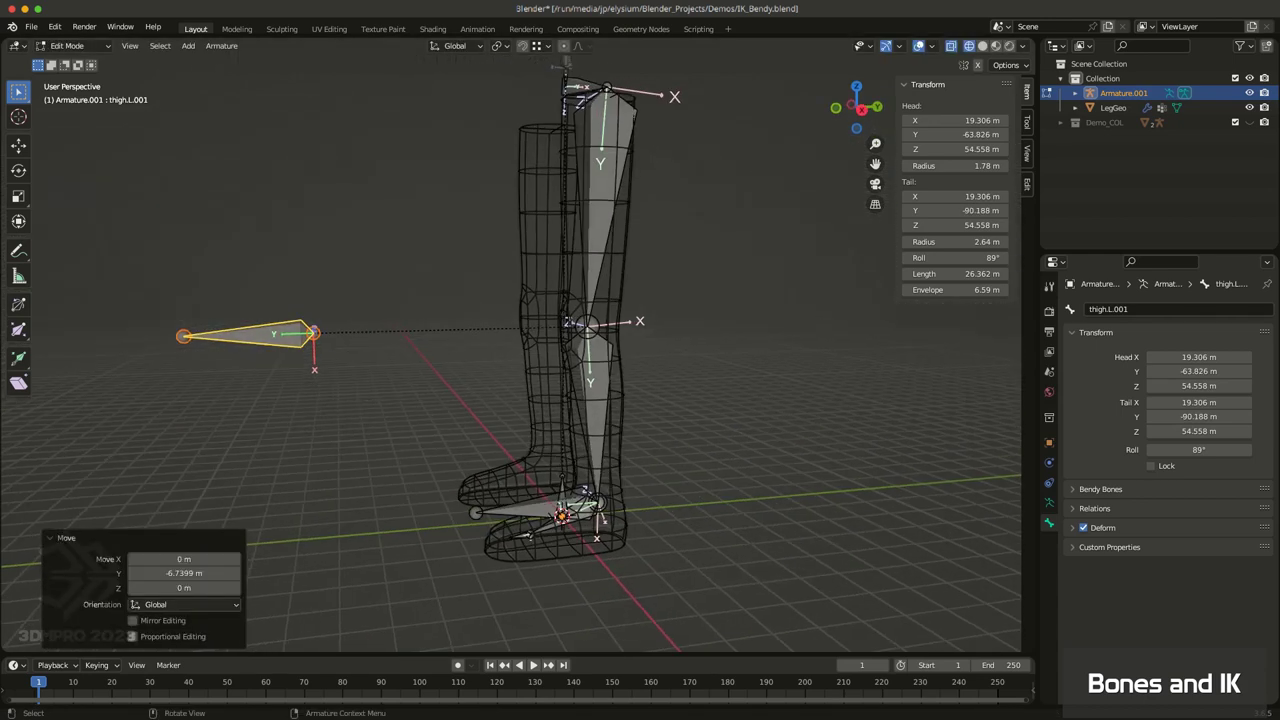
Step: Parent the bone in front of the knee to the Leg.L ankle control bone with Keep Offset
left_click(344, 392)
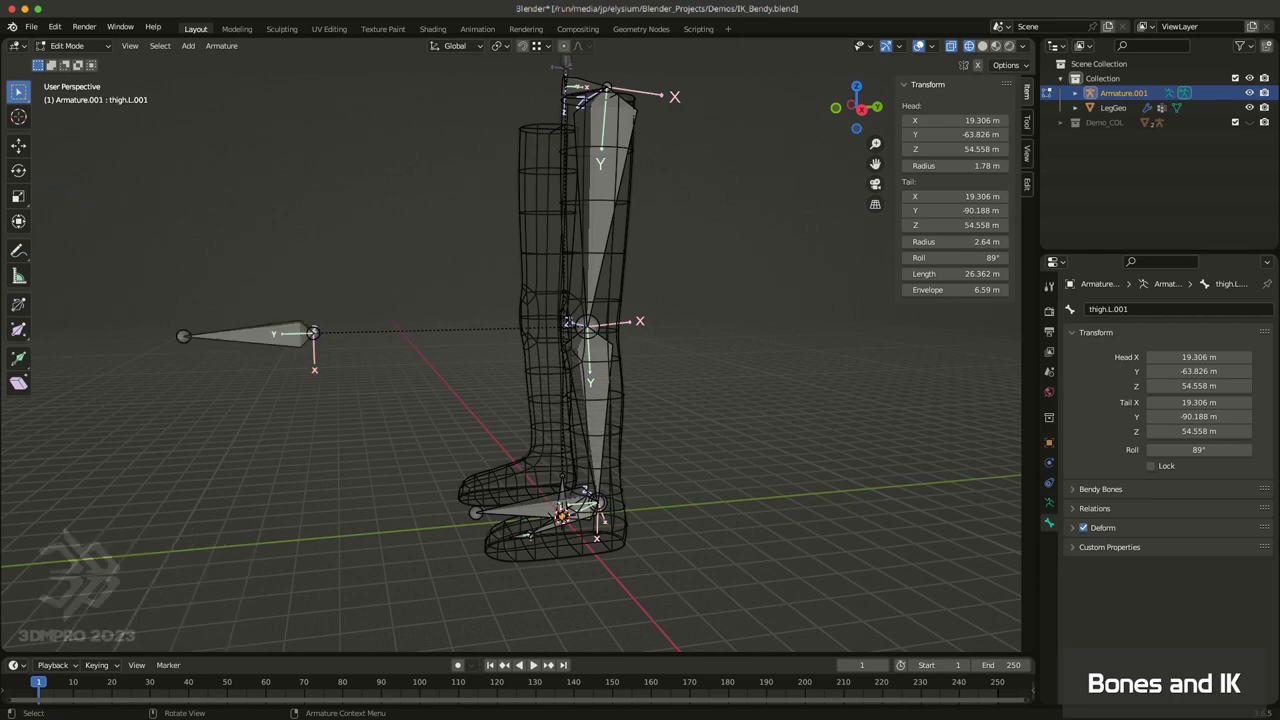
left_click(256, 336)
middle_click_drag(262, 342, 306, 418)
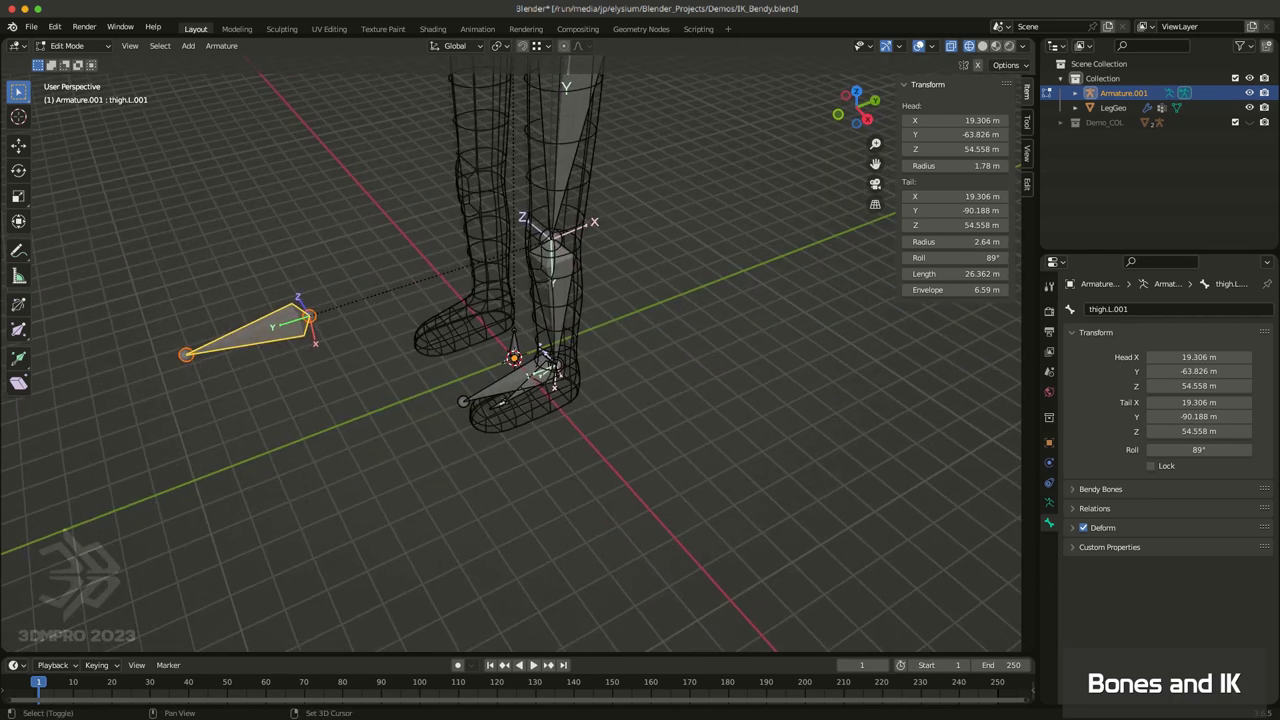
left_click(509, 384, "shift")
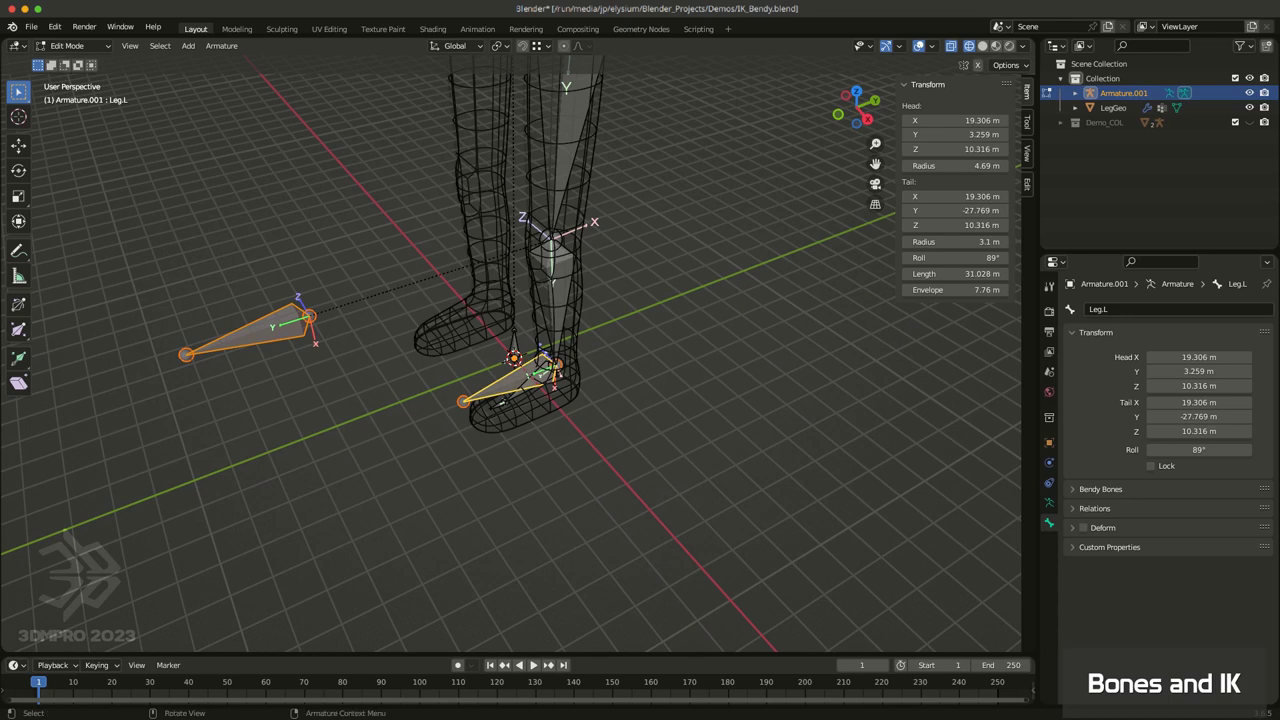
key("ctrl+p")
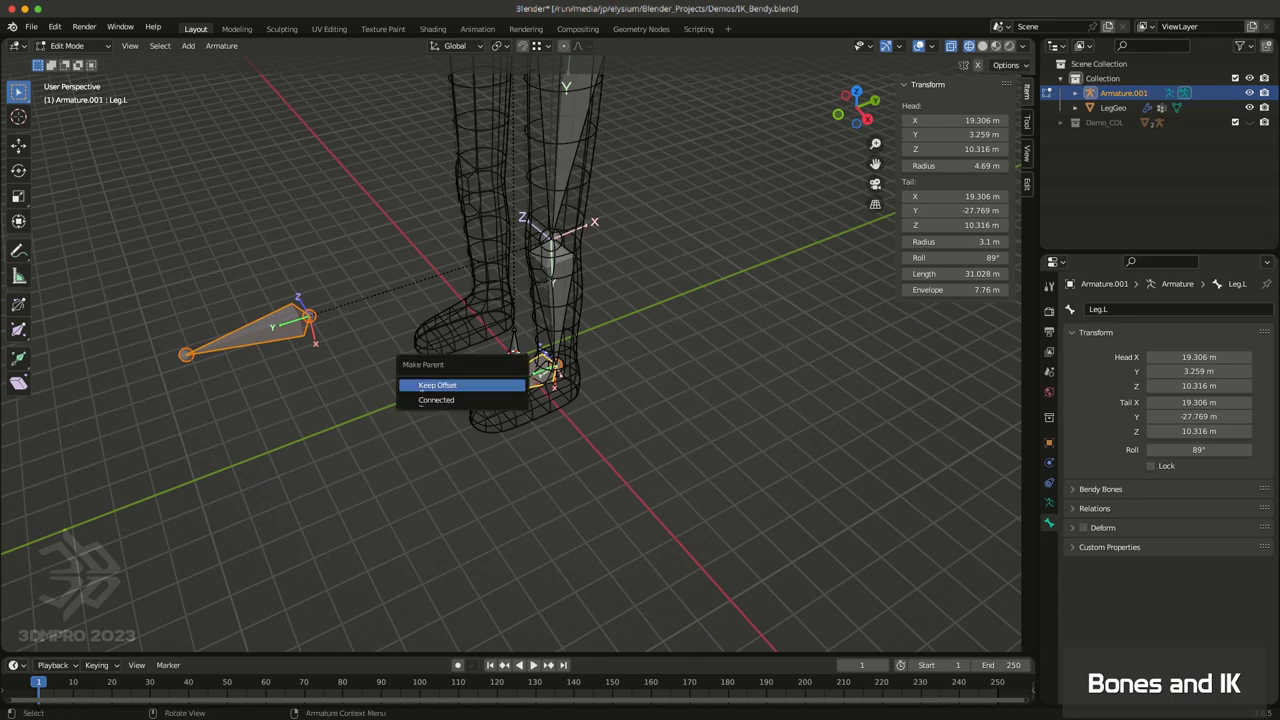
key("Return")
Step: Check the parent relationship between the Leg.L control bone and the bone in front of the knee
left_click(262, 330)
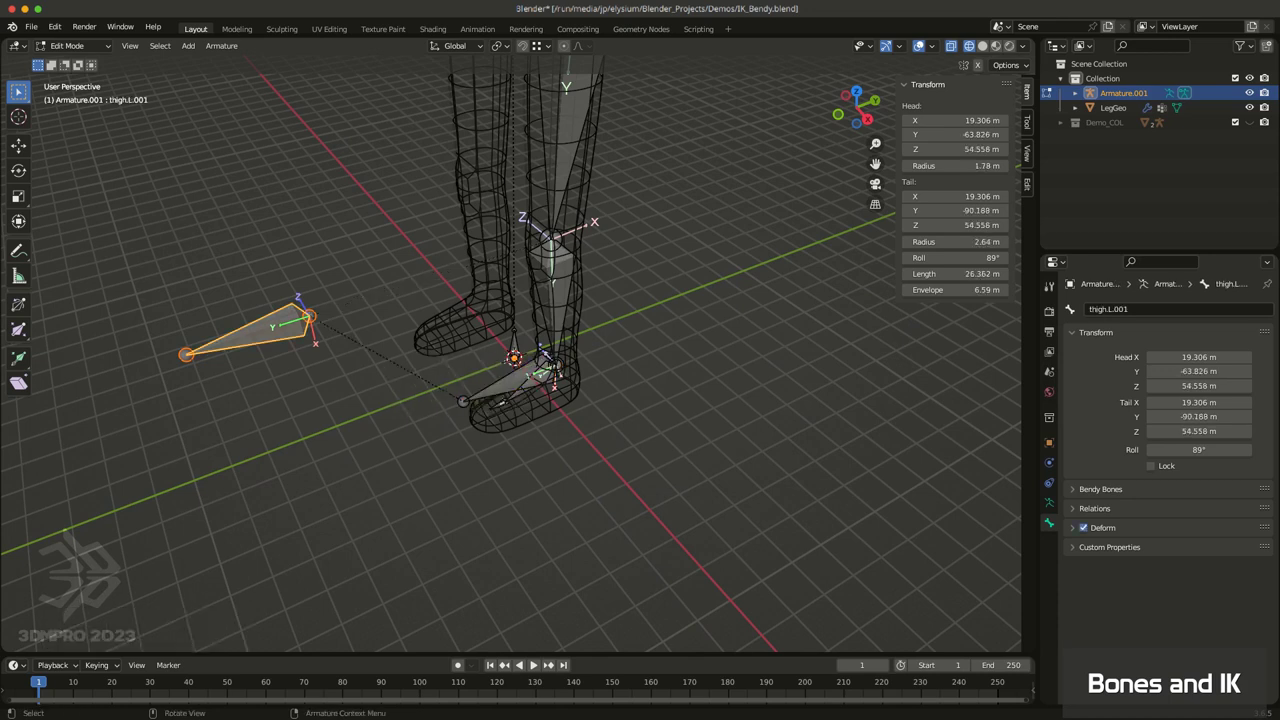
left_click(509, 384)
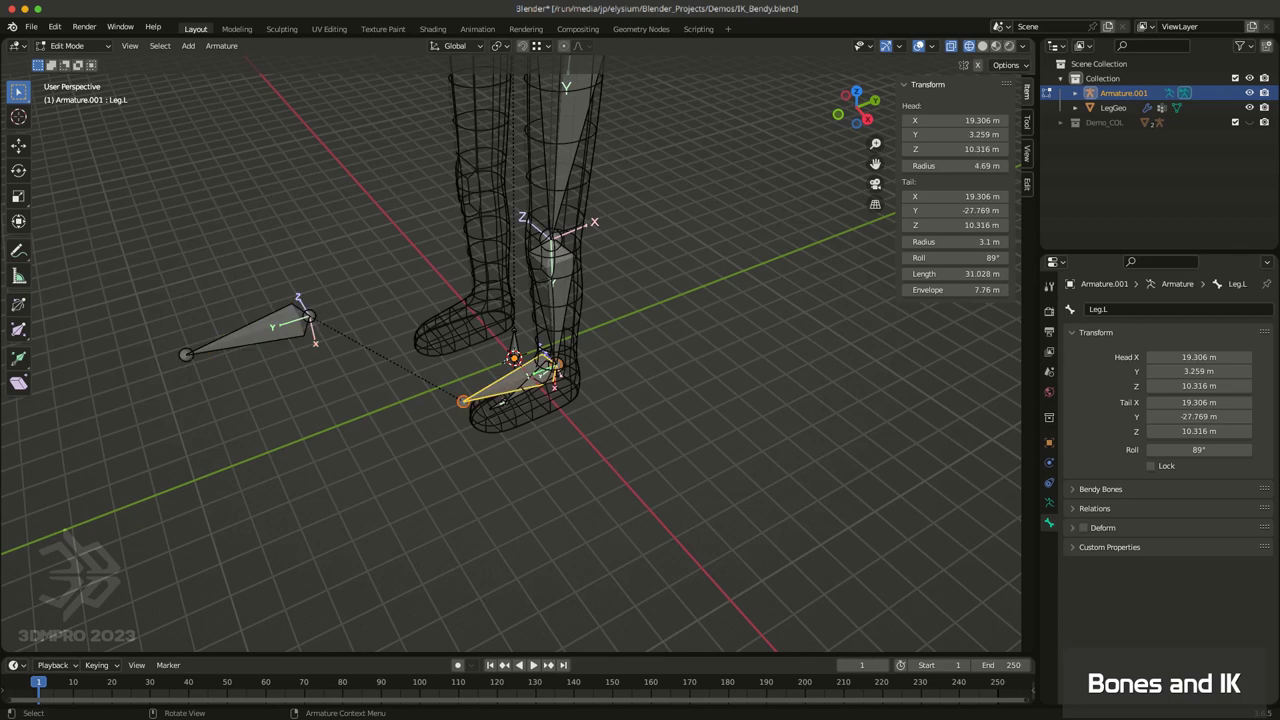
key("g")
right_click(494, 398)
middle_click_drag(494, 405, 450, 352)
middle_click_drag(500, 403, 502, 406)
left_click(266, 231)
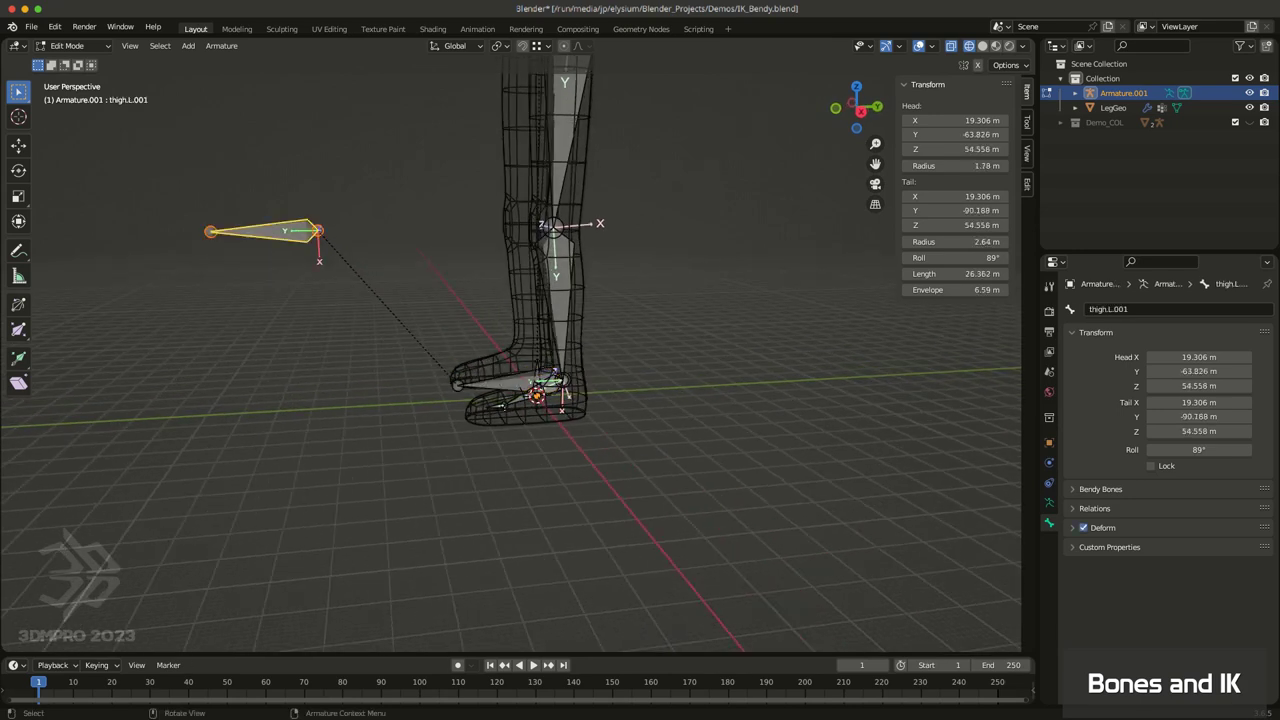
key("bracketright")
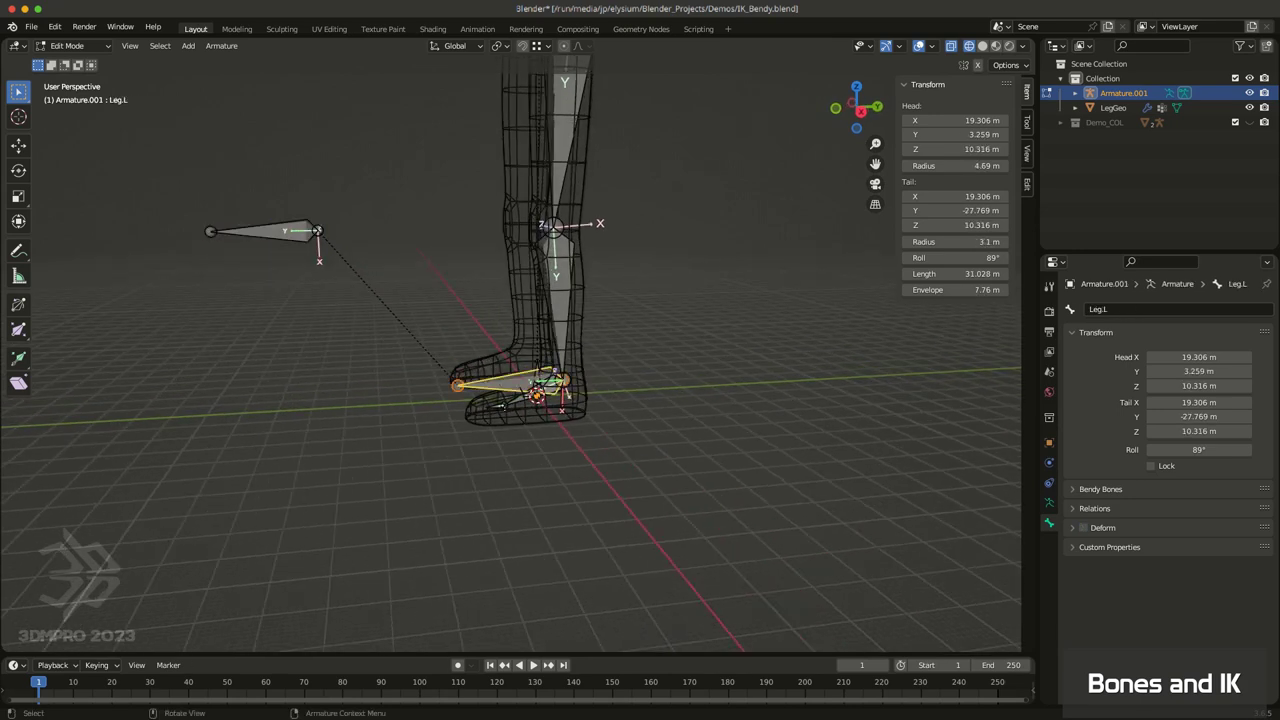
middle_click_drag(500, 403, 507, 407)
Step: Rename the bone floating in front of the left knee as kneeAim.L
key("bracketleft")
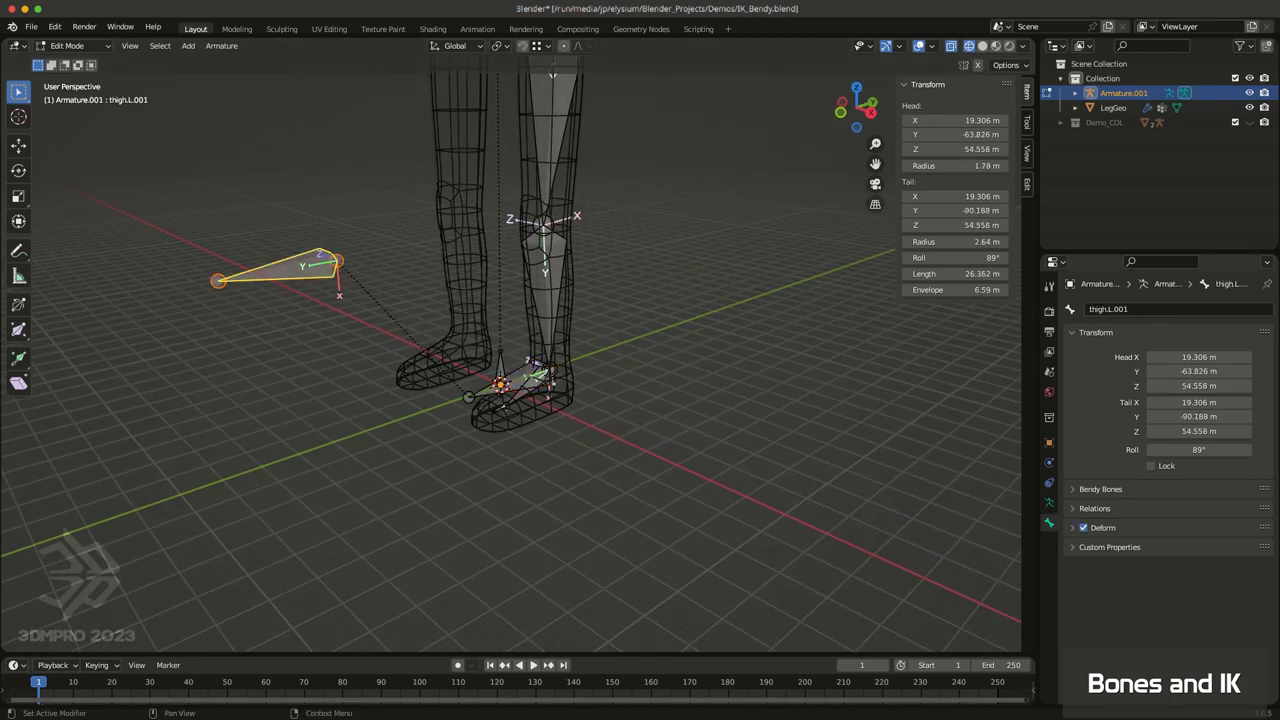
left_click(1108, 309)
type("kneeAim.L")
key("Return")
Step: Select the left shin bone knee.L and switch the armature to Pose Mode
middle_click_drag(500, 306, 490, 425)
middle_click_drag(490, 425, 588, 349)
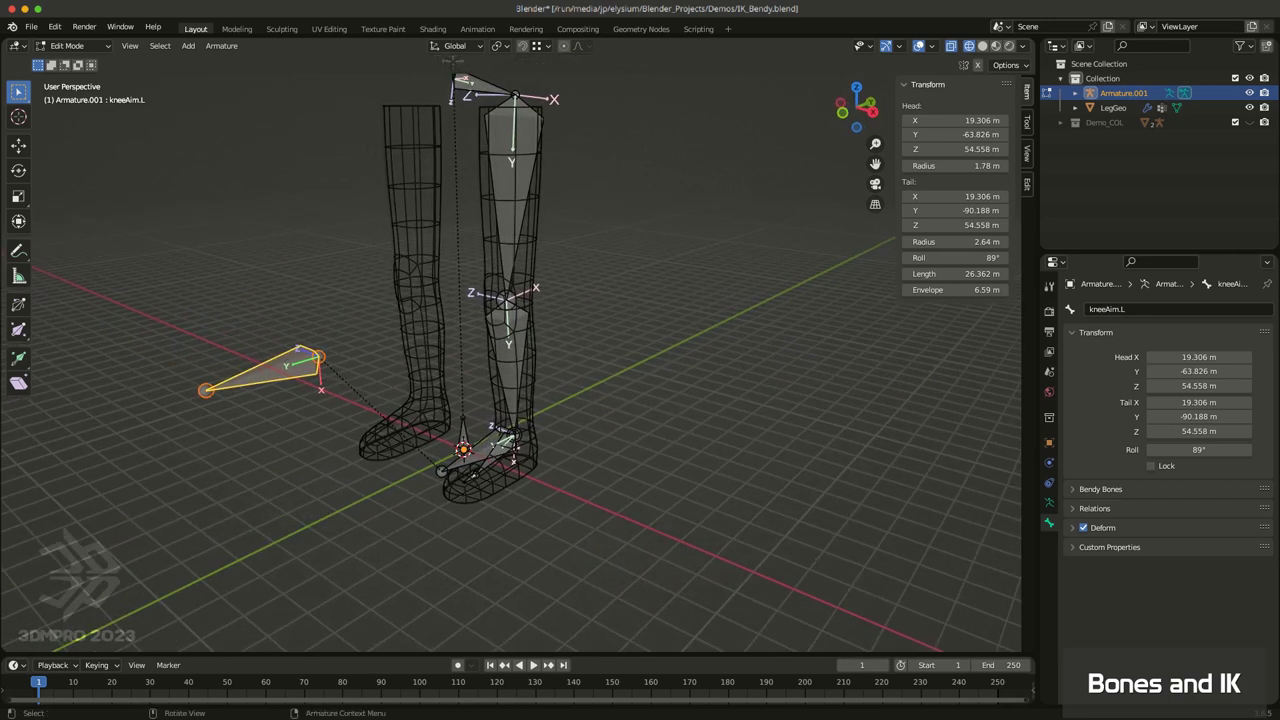
middle_click_drag(600, 448, 495, 410)
left_click(584, 390)
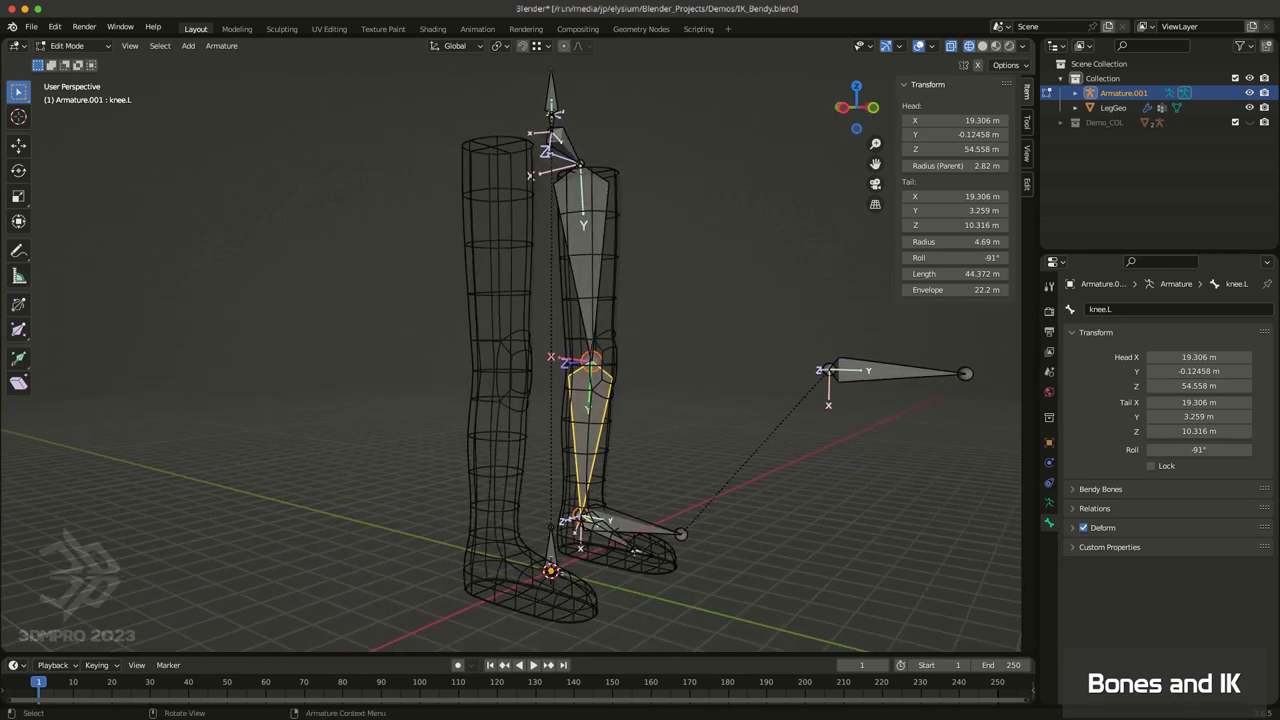
middle_click_drag(752, 424, 525, 420)
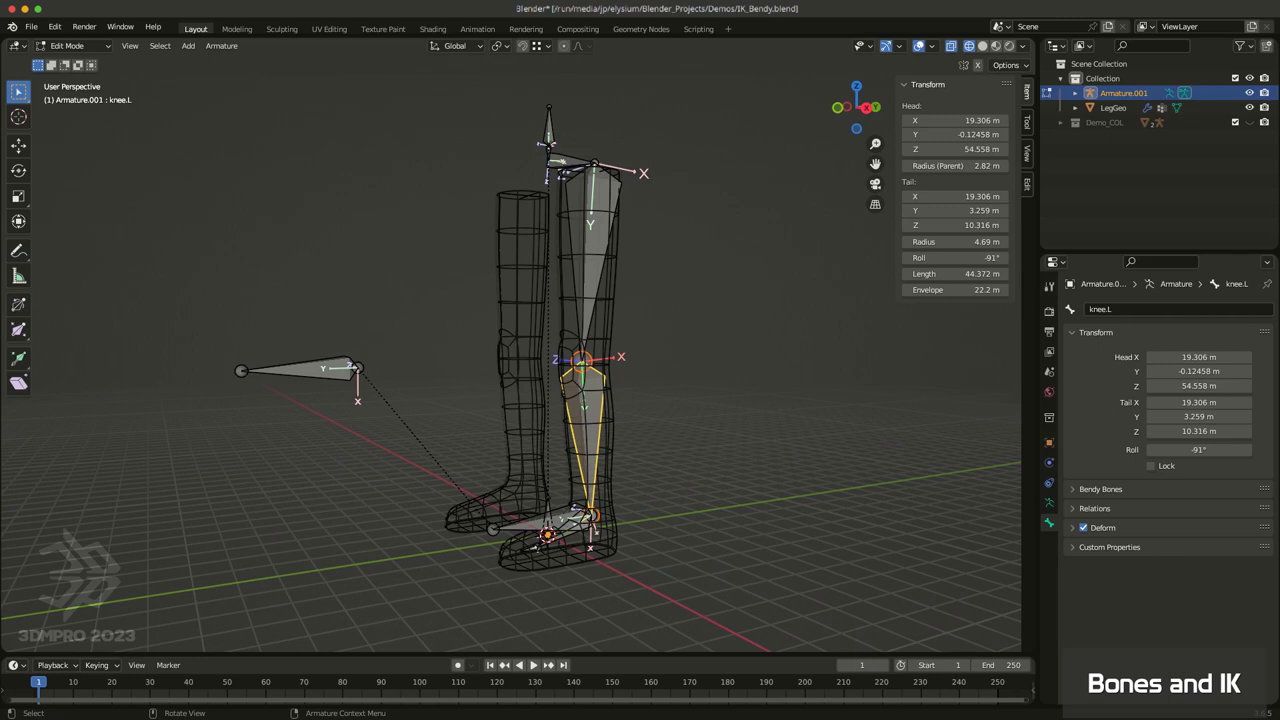
left_click(70, 45)
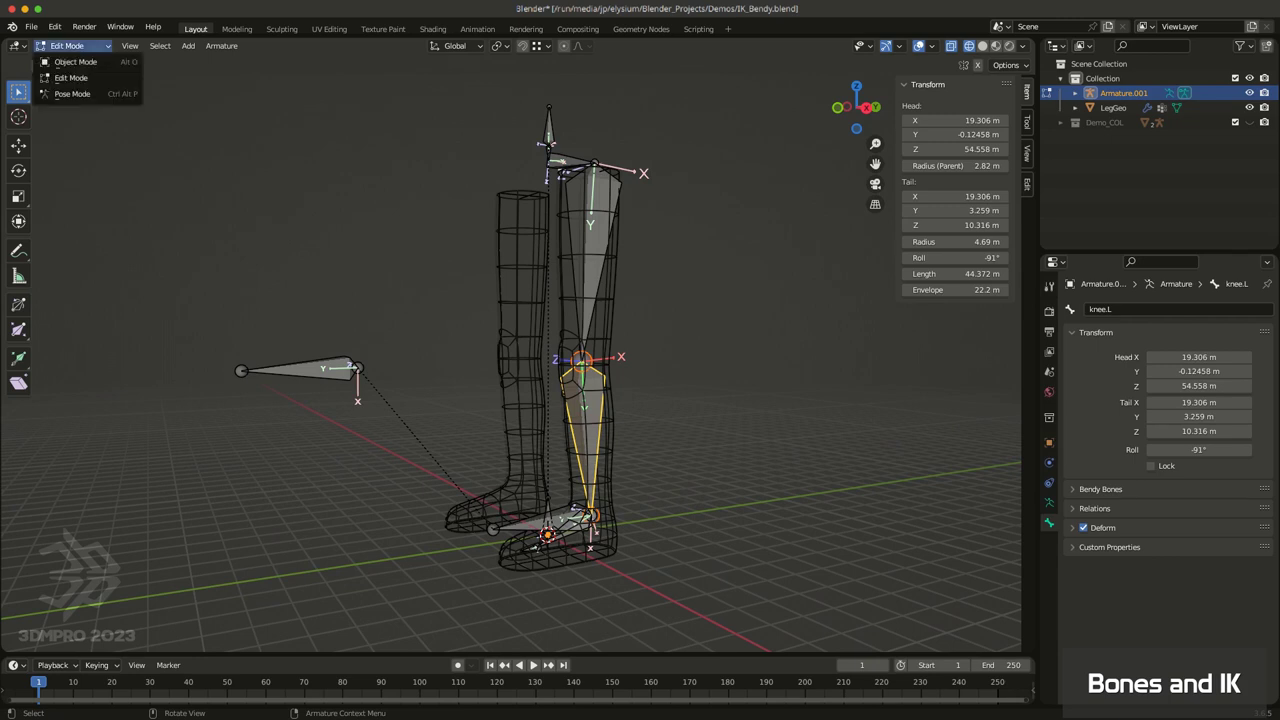
left_click(72, 93)
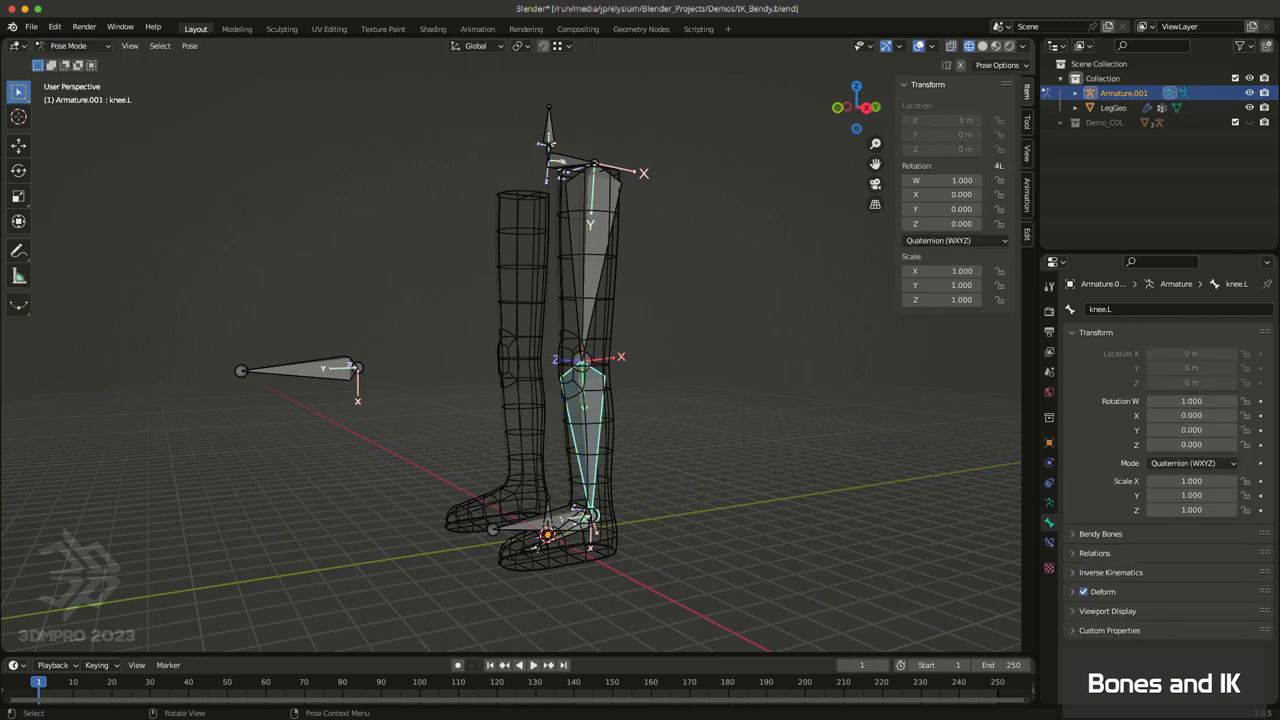
Step: Switch the armature back and forth between Object Mode, Pose Mode and Edit Mode
middle_click_drag(390, 290, 738, 438)
scroll(738, 438, "up", 1)
scroll(510, 350, "up", 2)
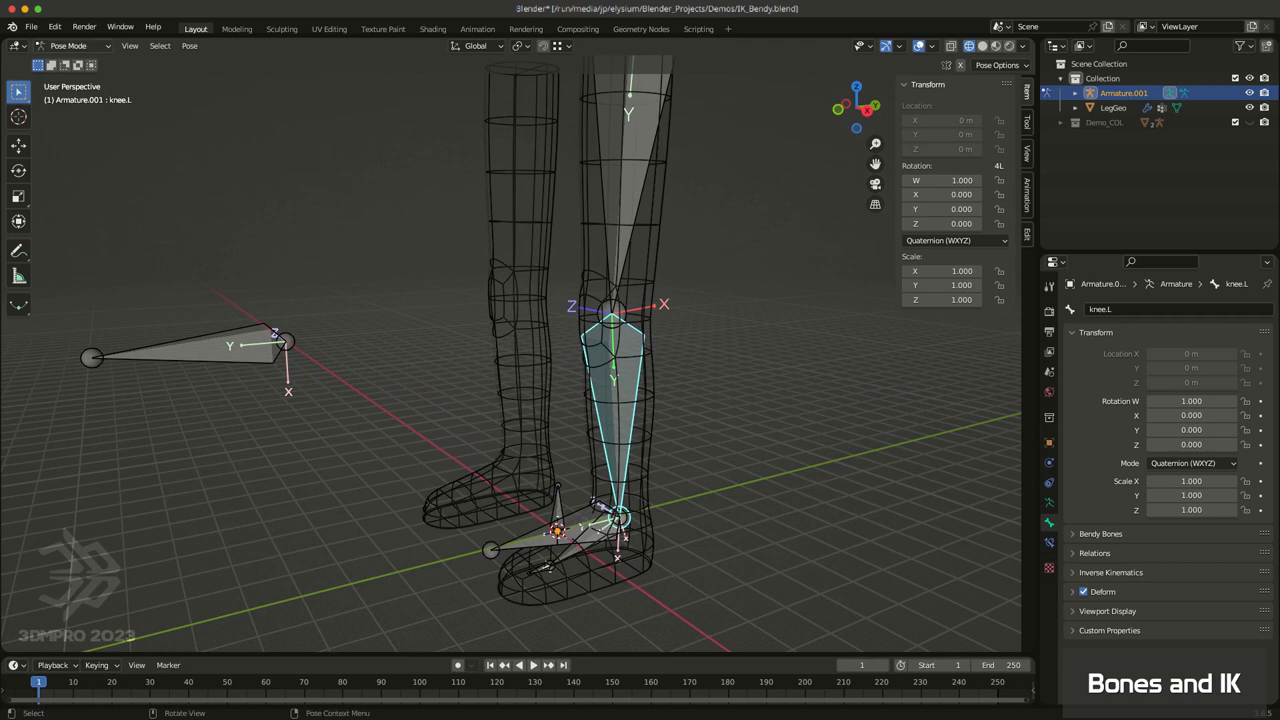
left_click(70, 45)
key("Escape")
left_click(70, 45)
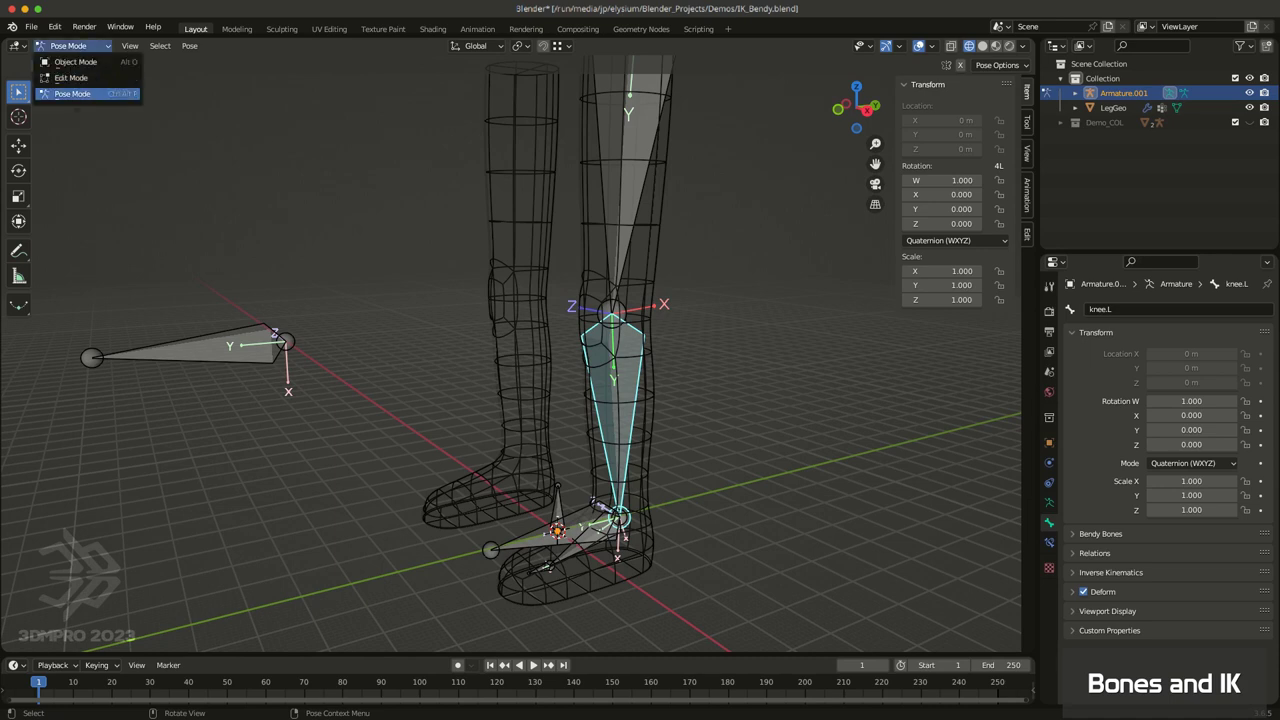
left_click(75, 61)
left_click(70, 45)
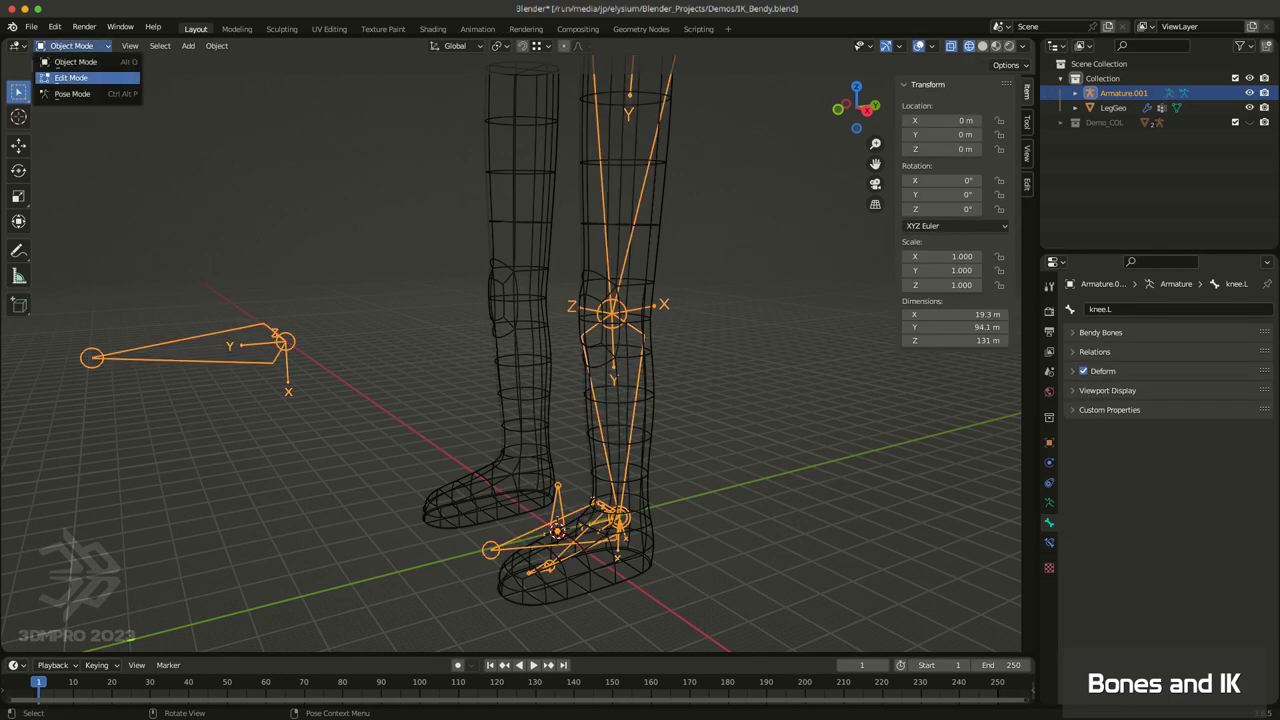
left_click(72, 93)
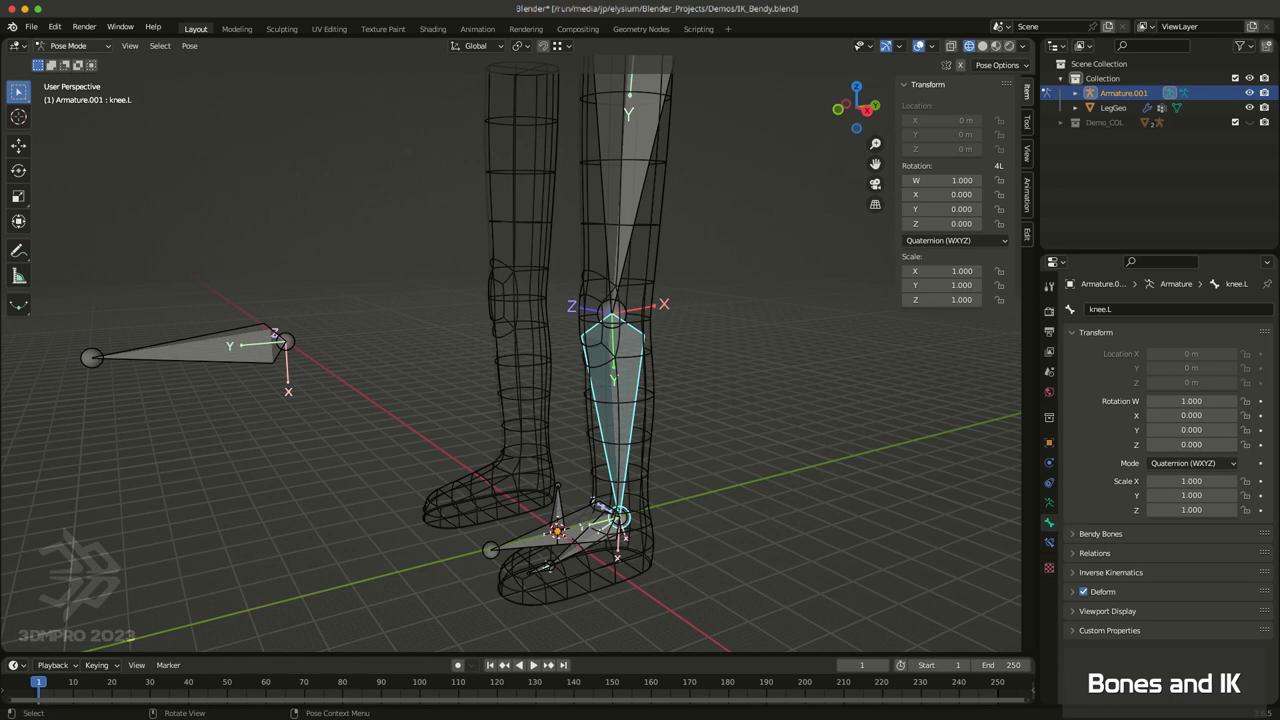
left_click(70, 45)
left_click(72, 77)
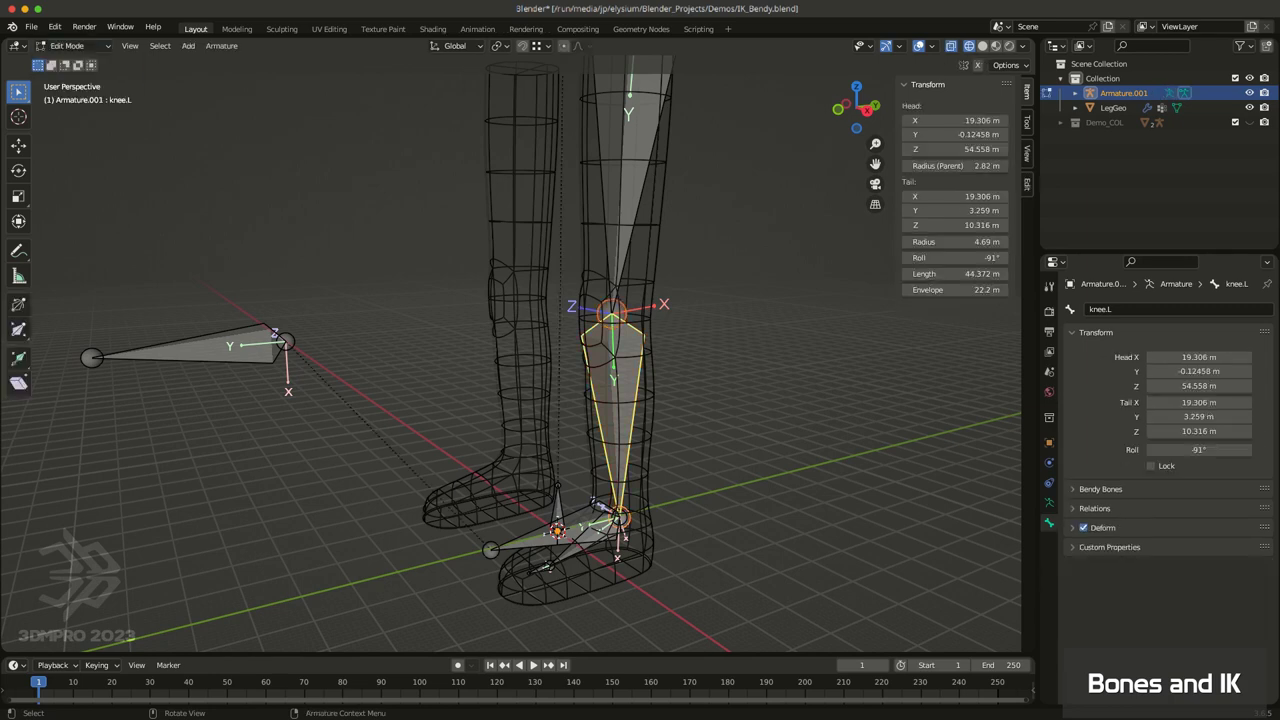
key("Tab")
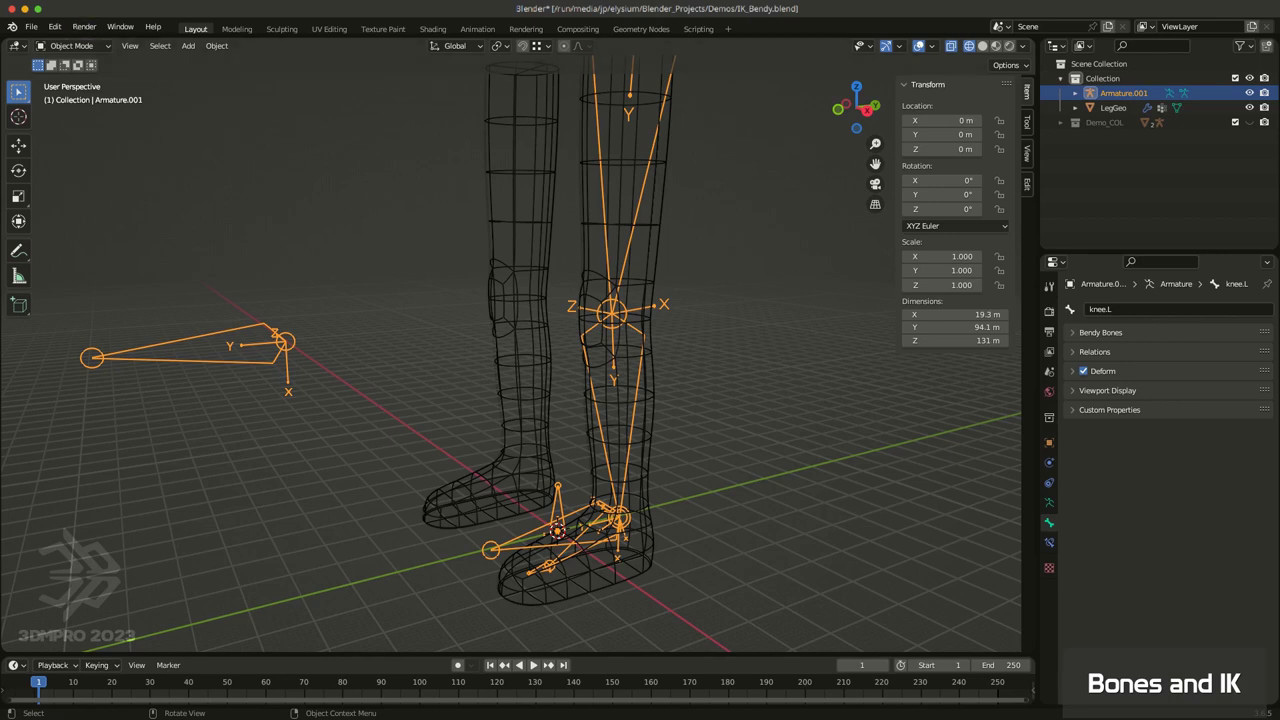
left_click(70, 45)
left_click(72, 94)
key("Tab")
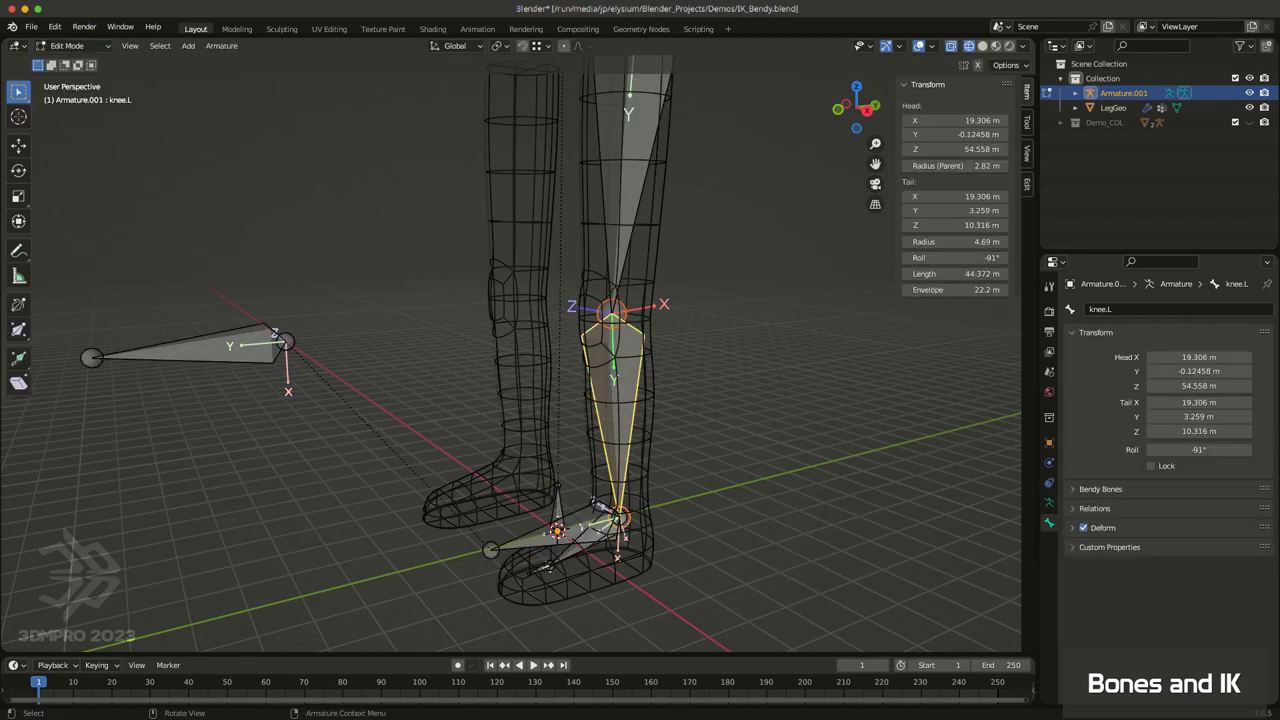
key("Tab")
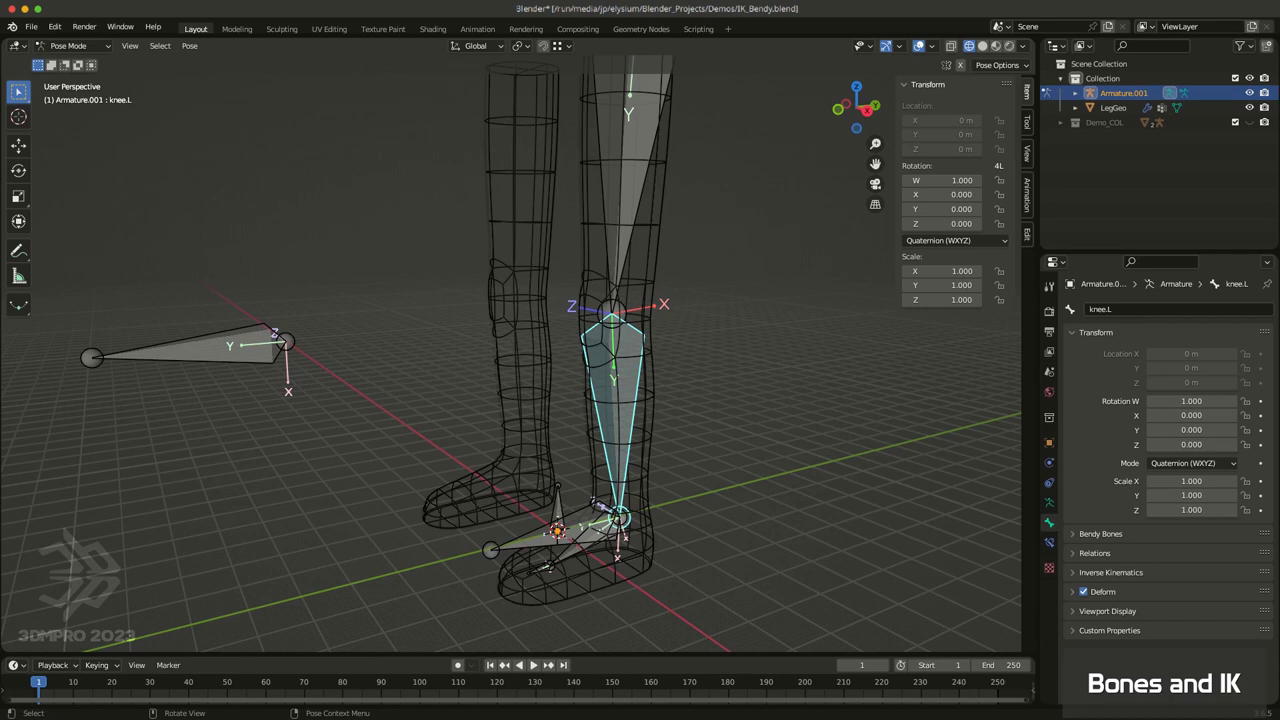
key("Tab")
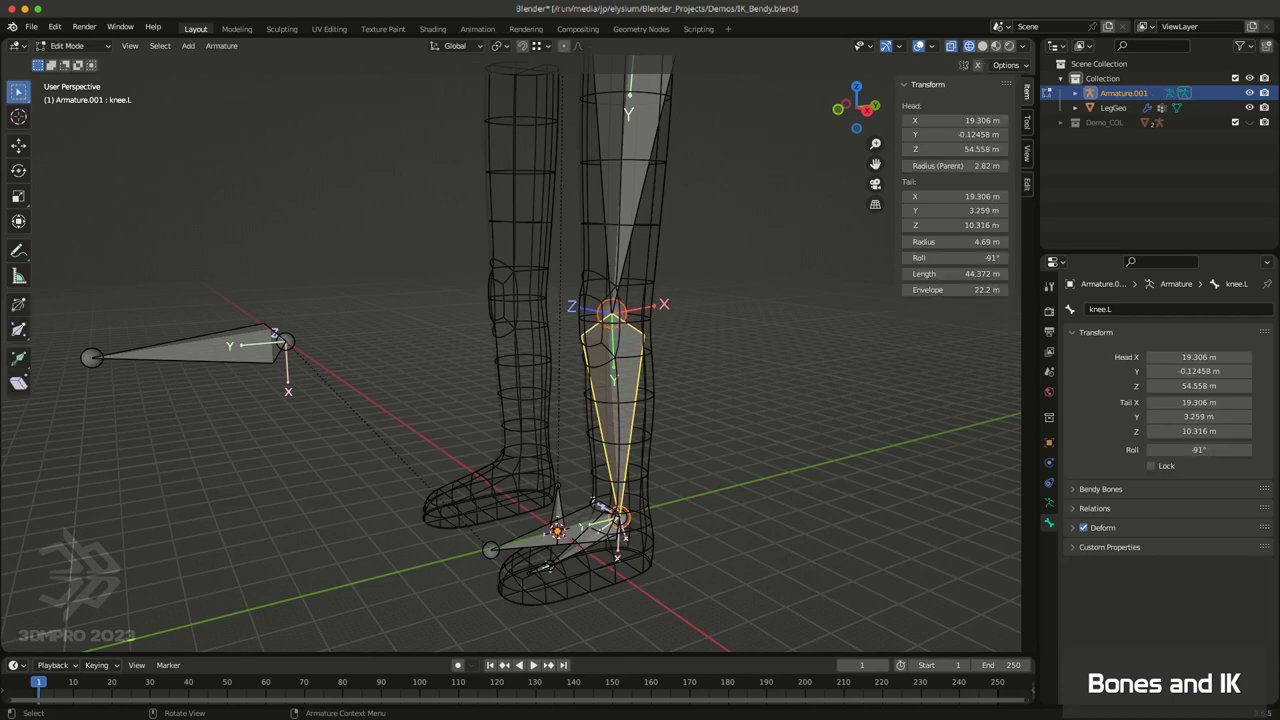
Step: Switch the armature to Pose Mode and add an IK constraint without targets to the knee.L bone
middle_click_drag(620, 420, 760, 450)
scroll(843, 446, "up", 2)
scroll(770, 474, "down", 1)
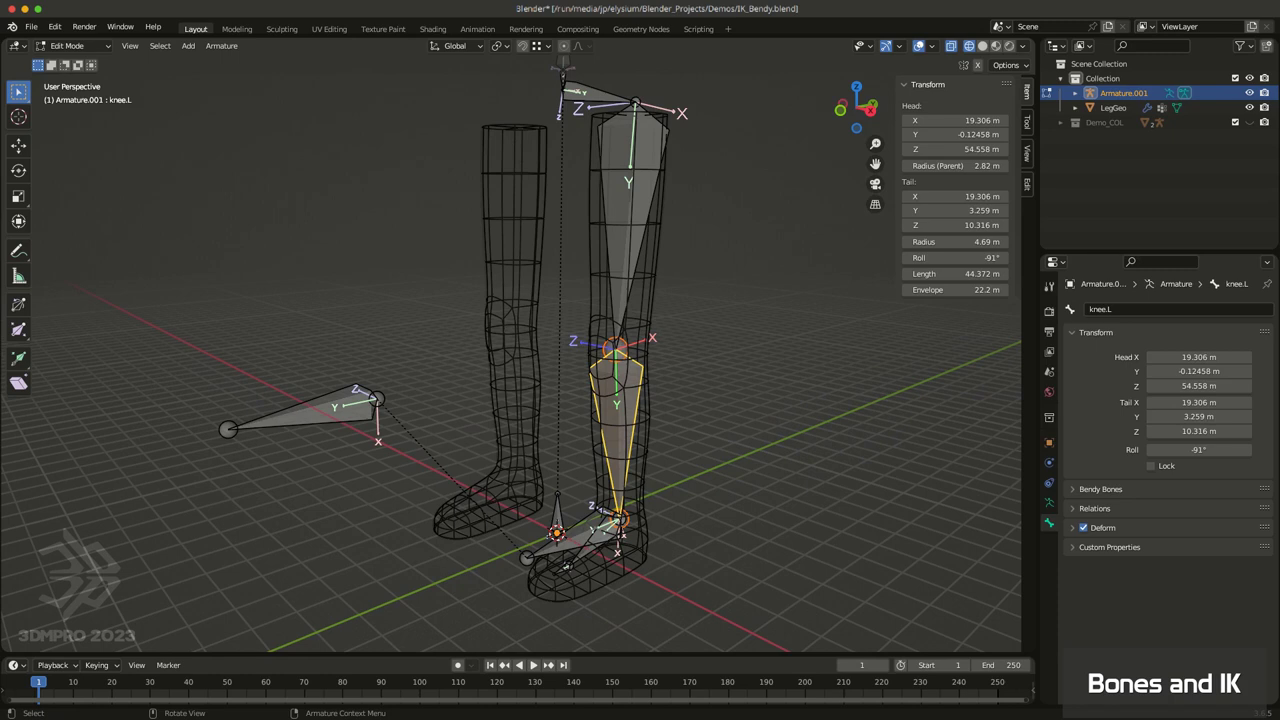
key("shift")
key("ctrl+Tab")
key("shift")
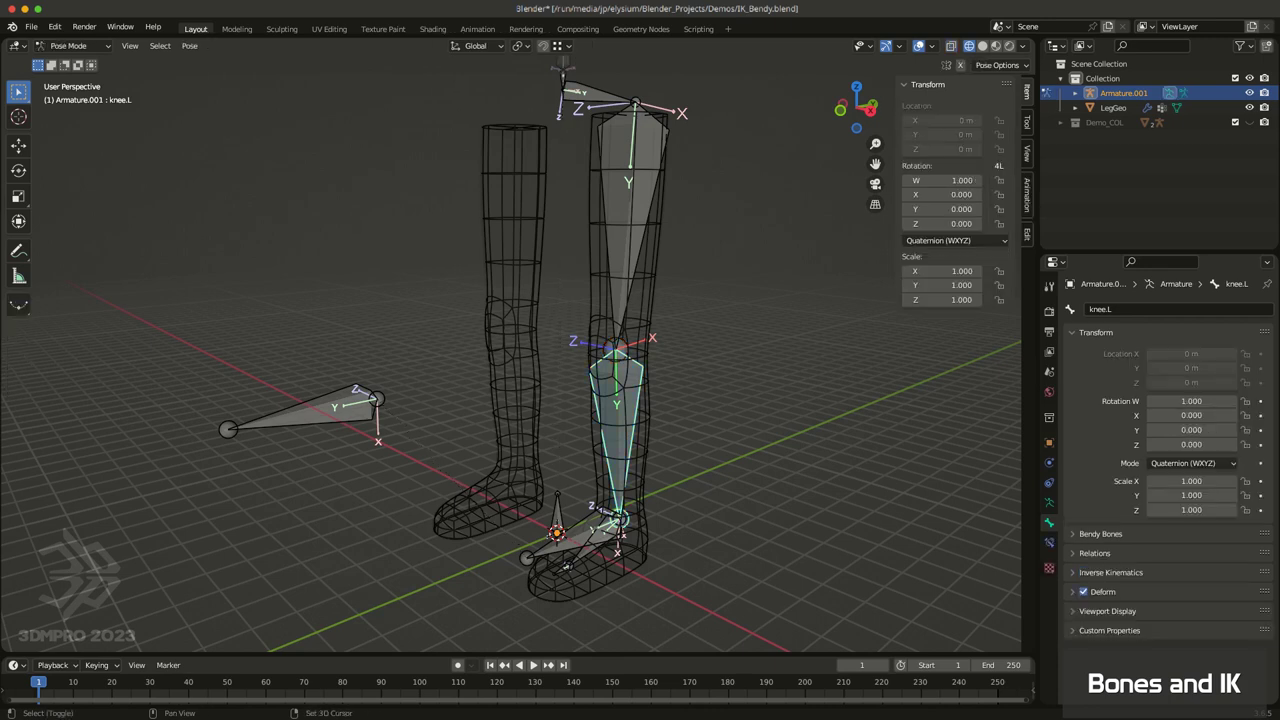
key("shift+i")
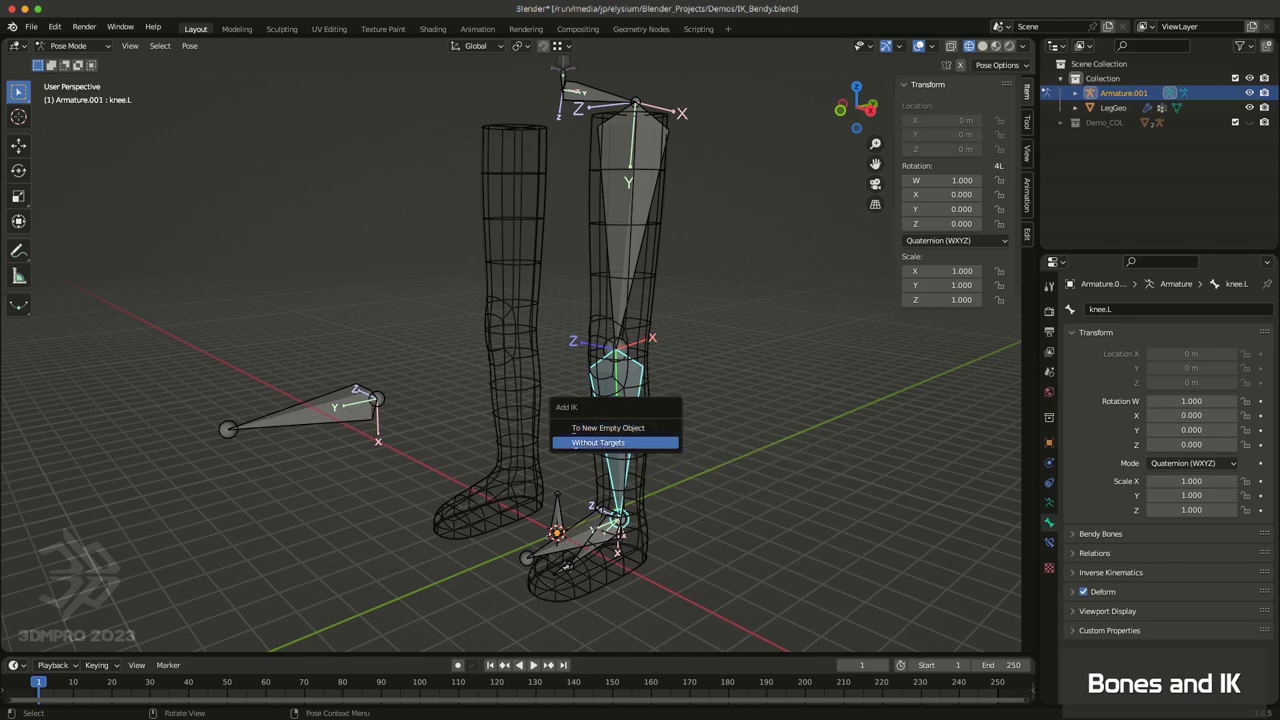
left_click(598, 442)
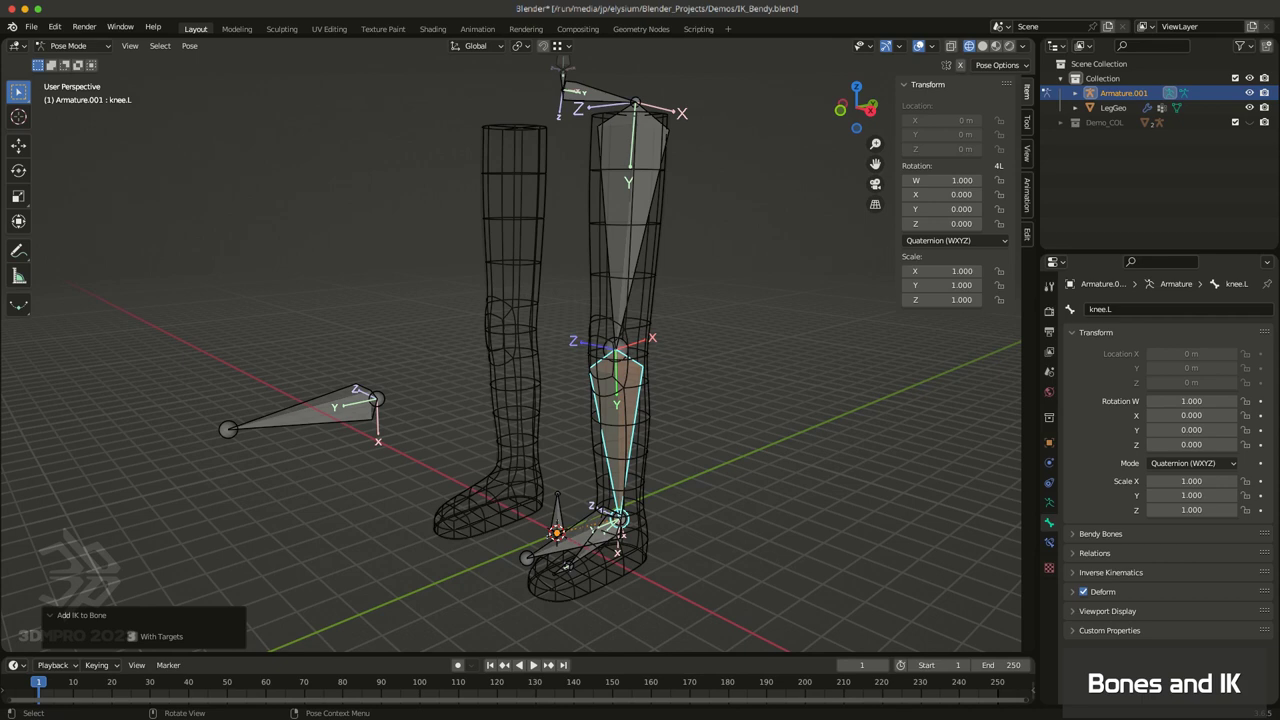
Step: Set the target of knee.L's IK constraint to the Armature.001 object
middle_click_drag(563, 62, 608, 80)
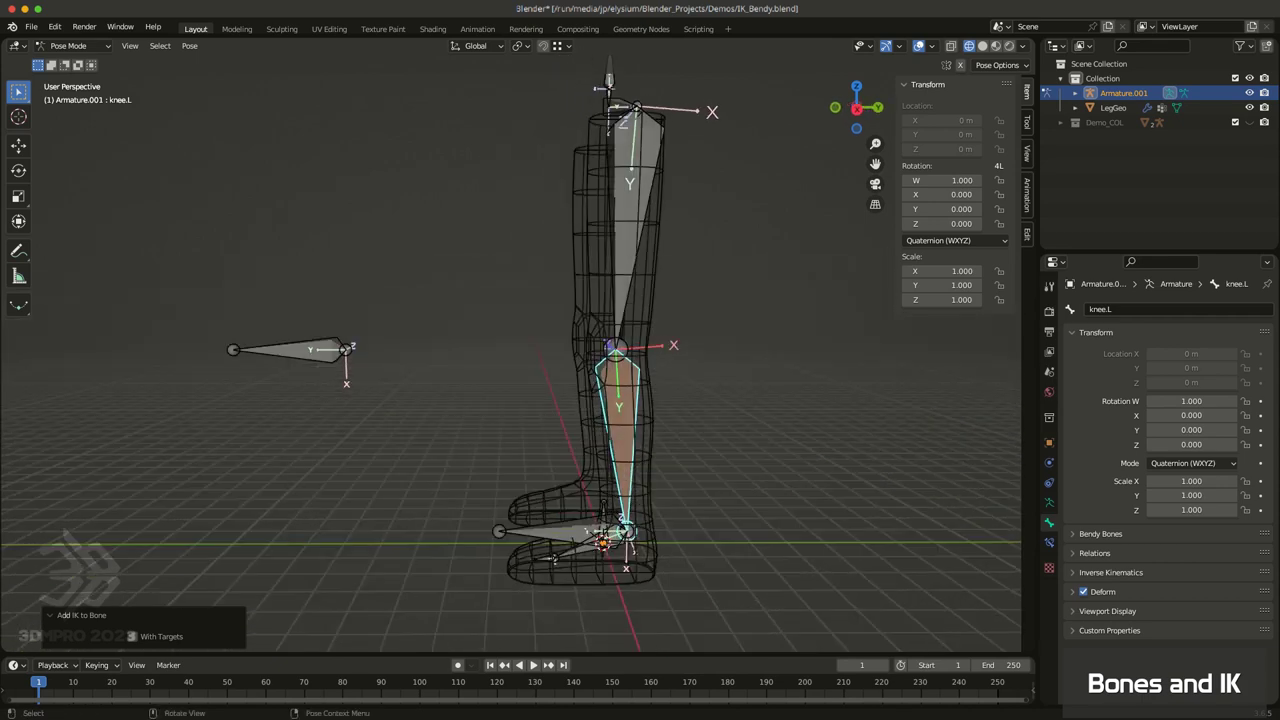
middle_click_drag(608, 80, 565, 78)
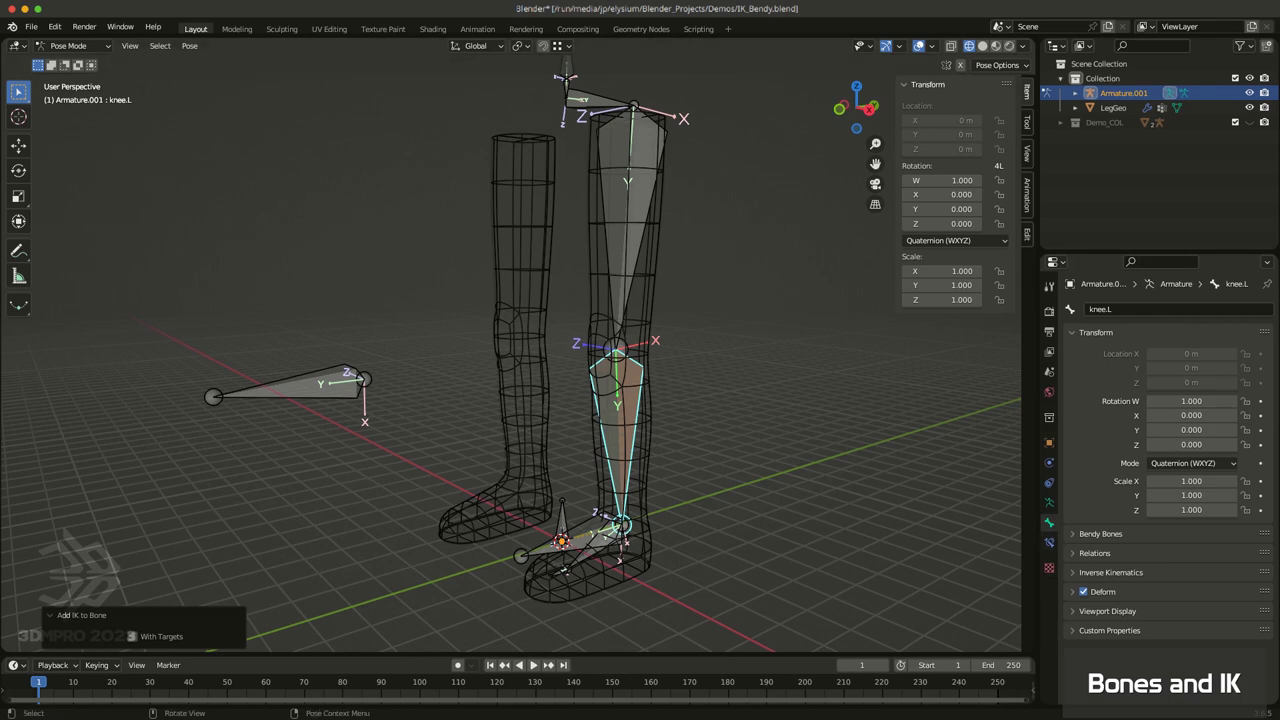
left_click(1049, 542)
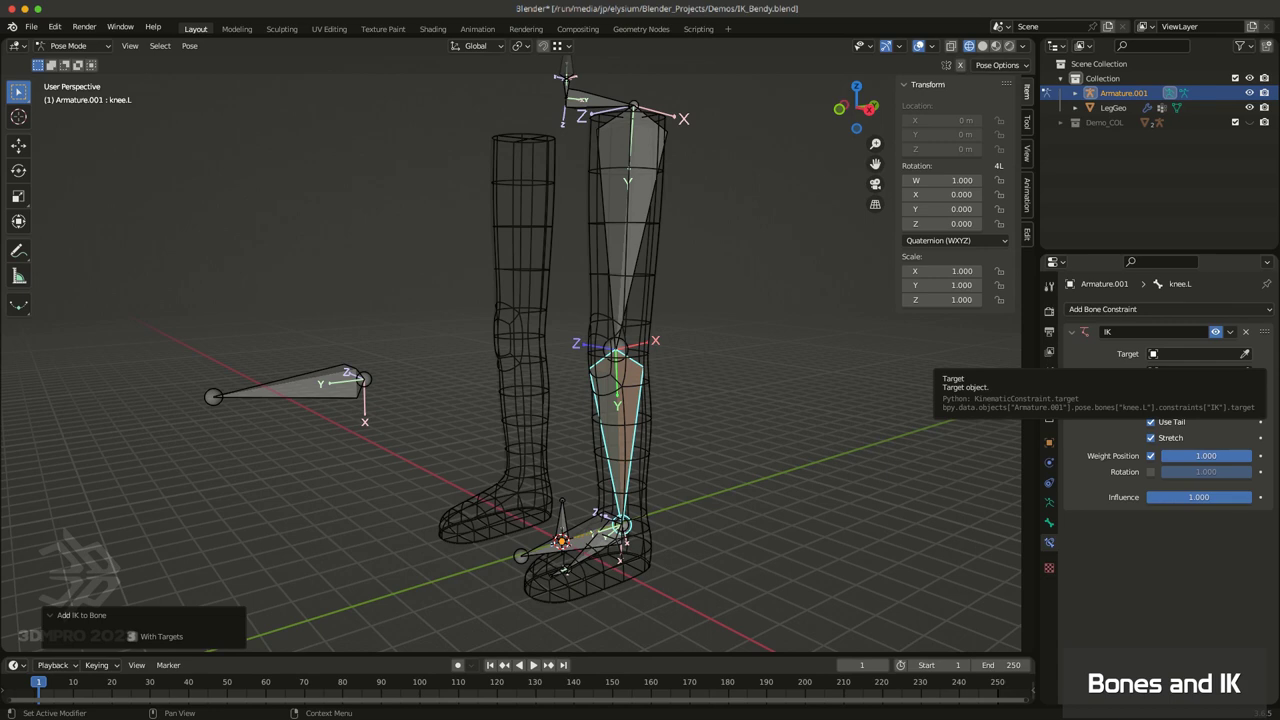
left_click(1195, 353)
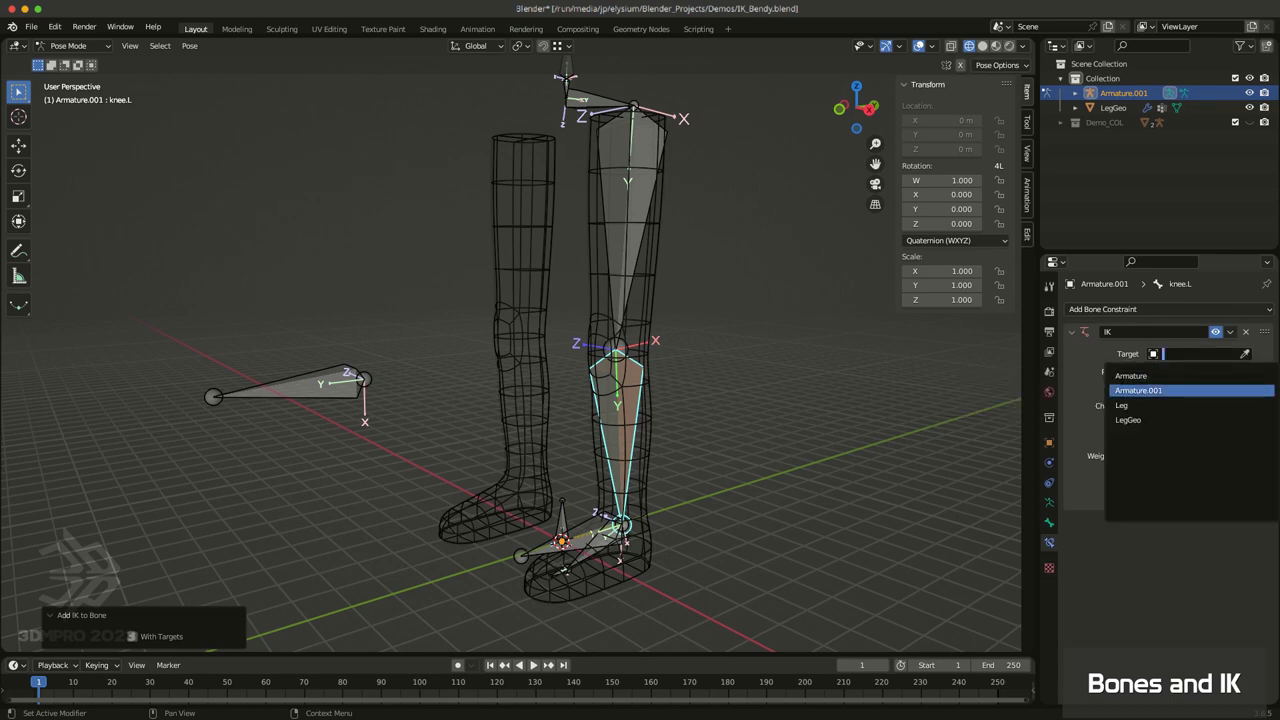
key("Return")
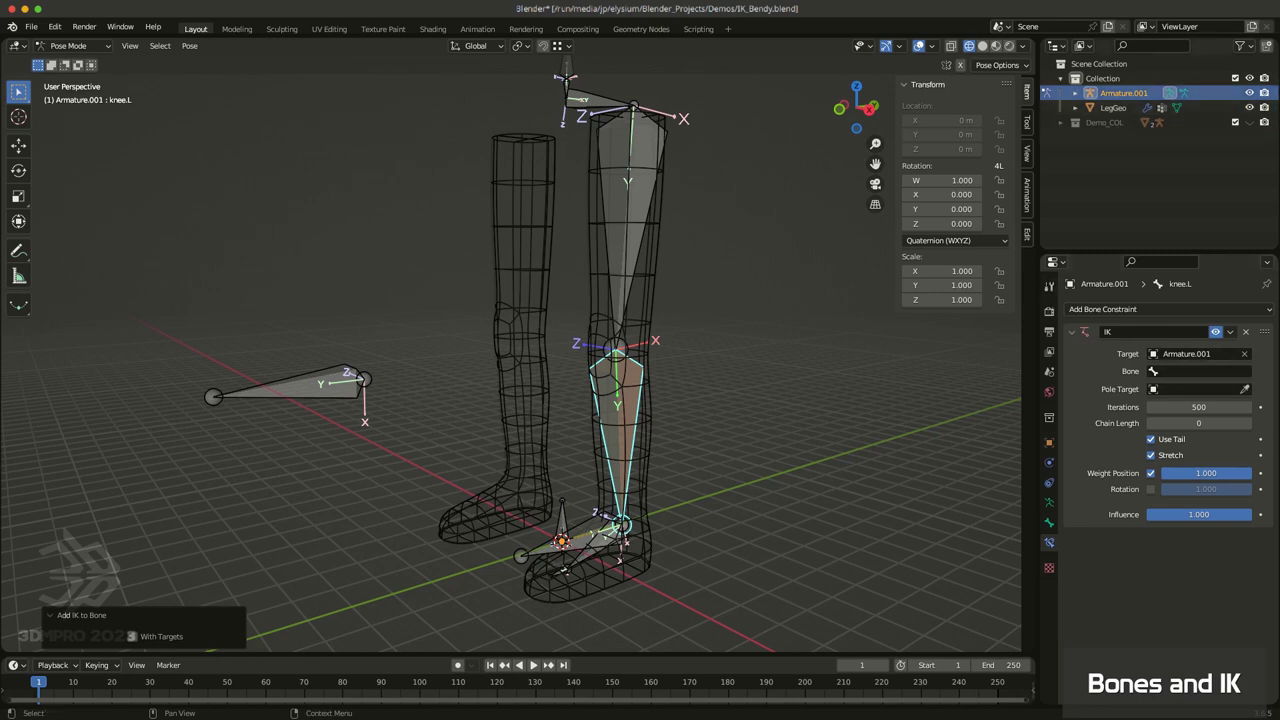
Step: Rename the Armature.001 object as Armature_Demo
double_click(1124, 93)
left_click(1150, 93)
key("BackSpace")
key("BackSpace")
key("BackSpace")
key("BackSpace")
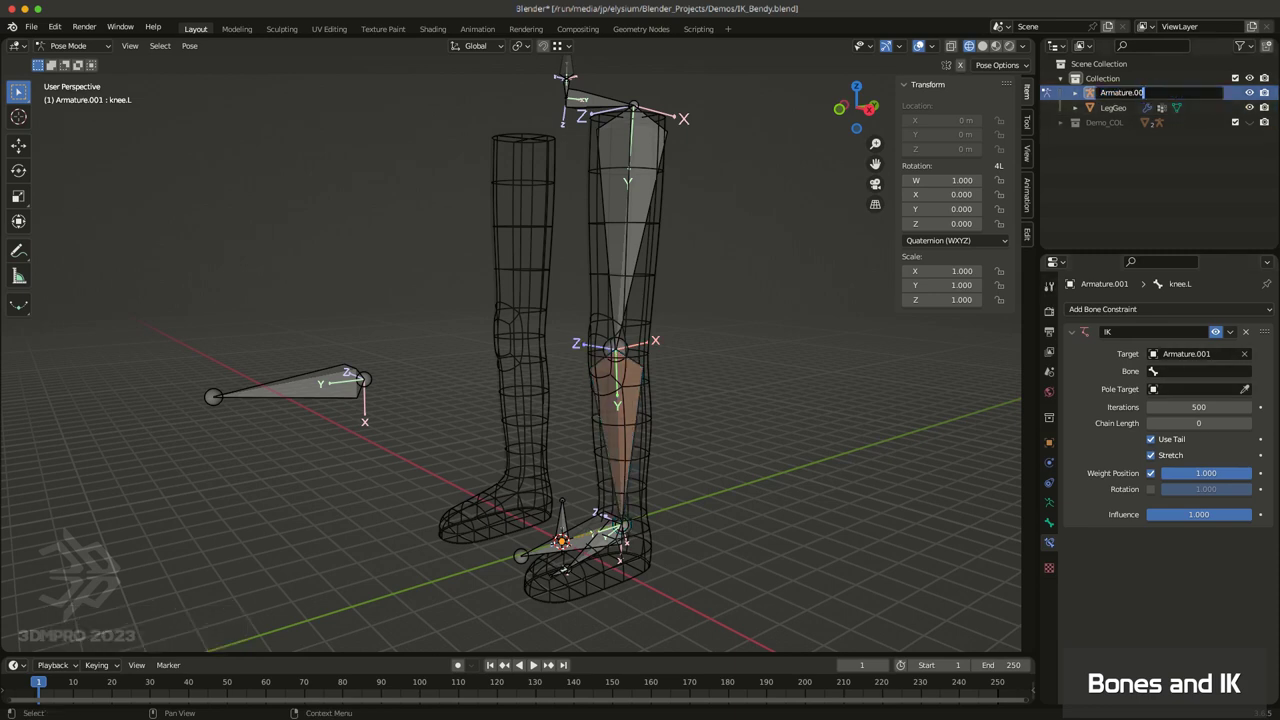
type("_Demo")
key("Return")
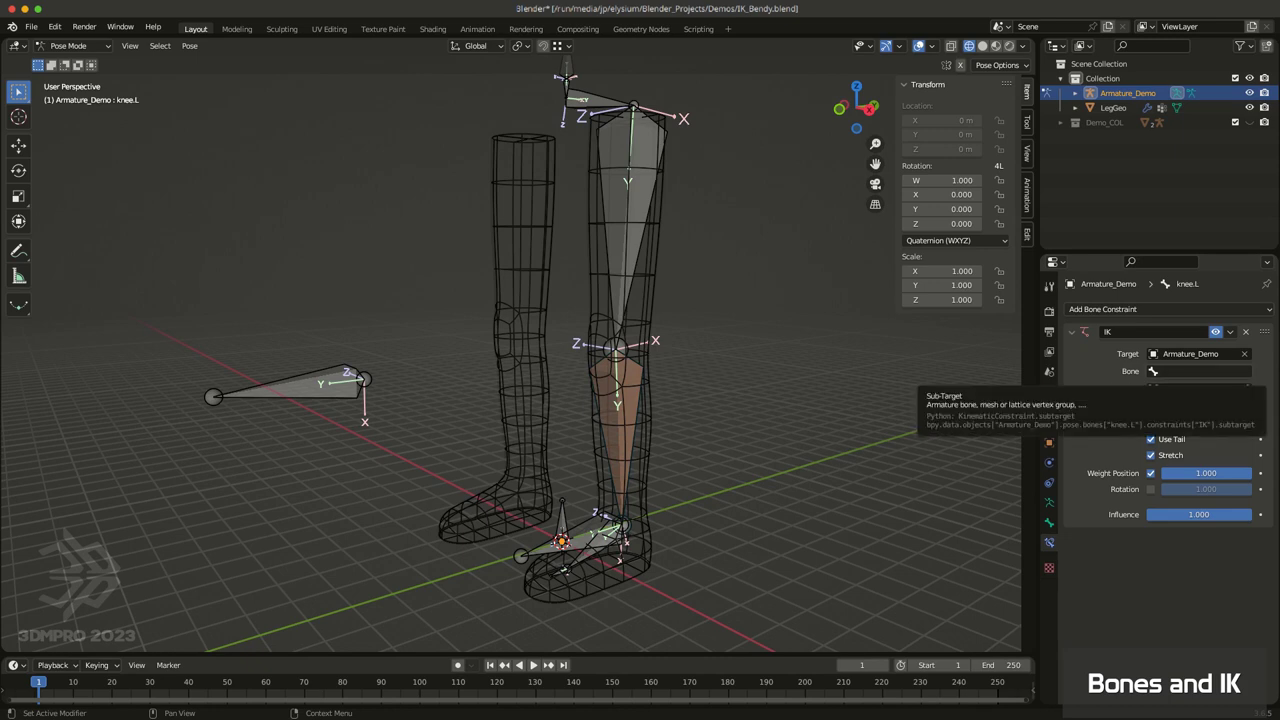
Step: Set the IK constraint's target bone to Leg.L and its pole target to Armature_Demo with the bone kneeAim.L
left_click(1200, 371)
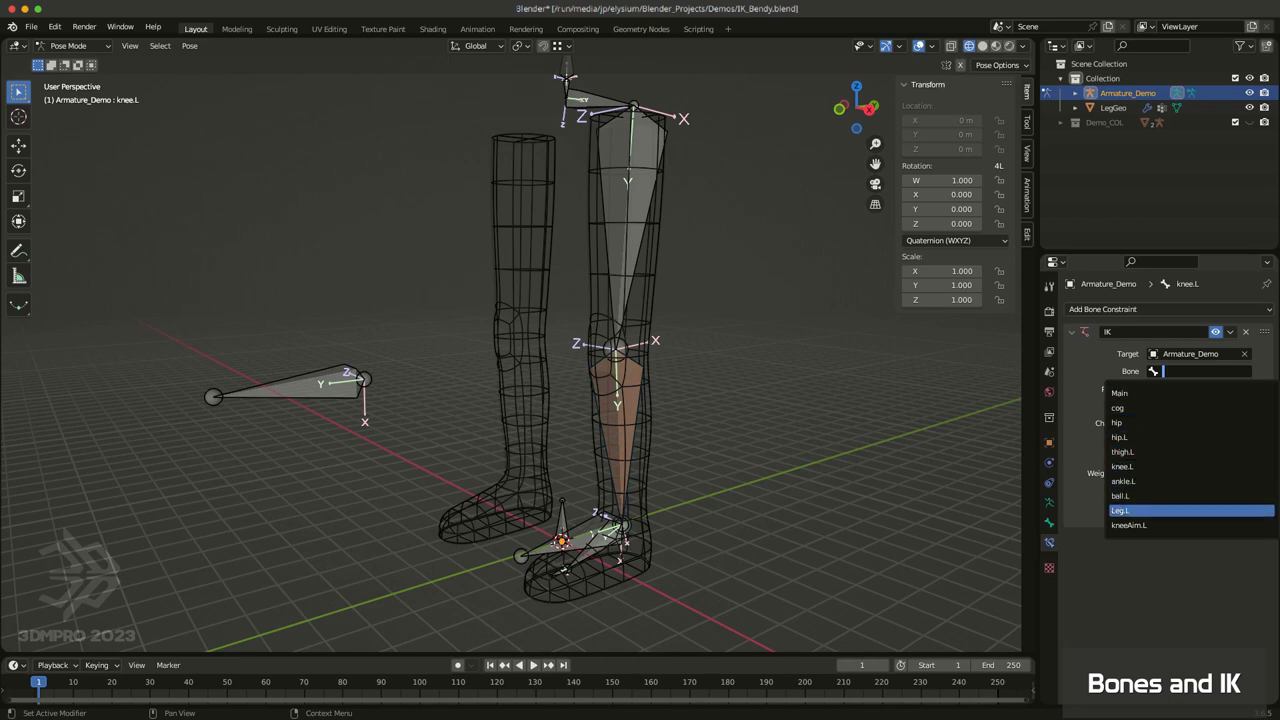
left_click(1140, 510)
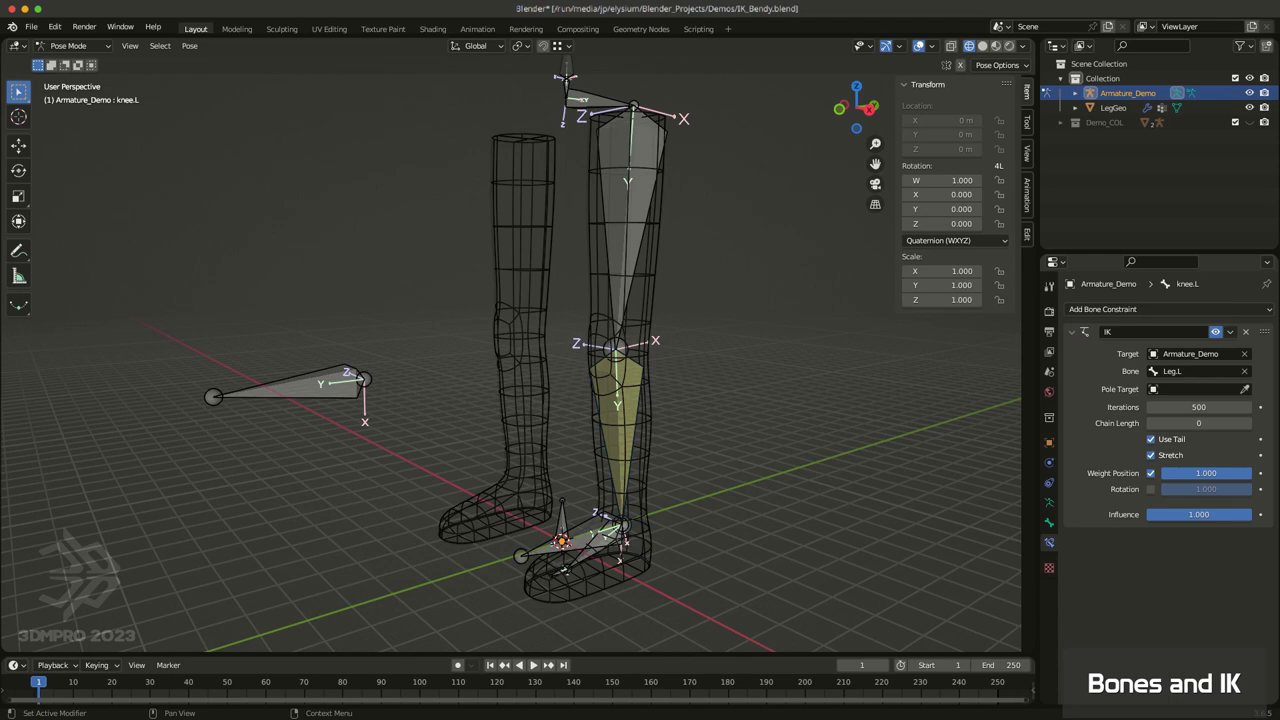
left_click(1195, 389)
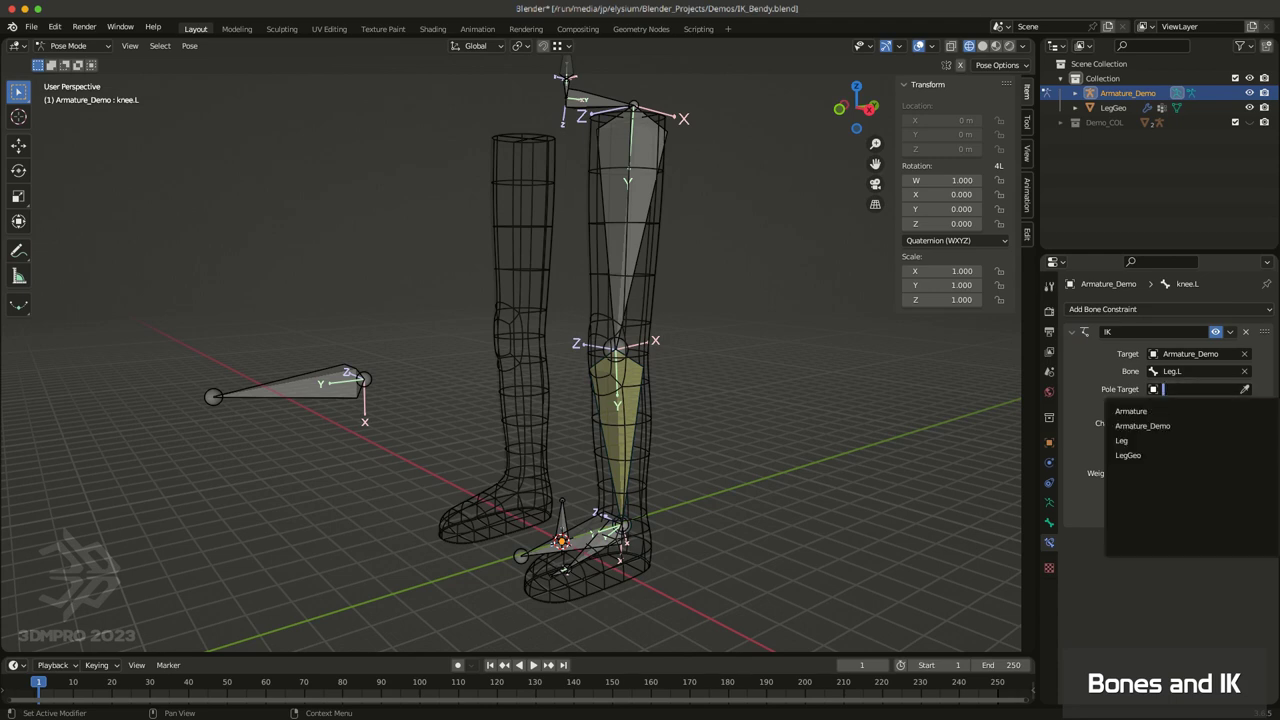
left_click(1142, 426)
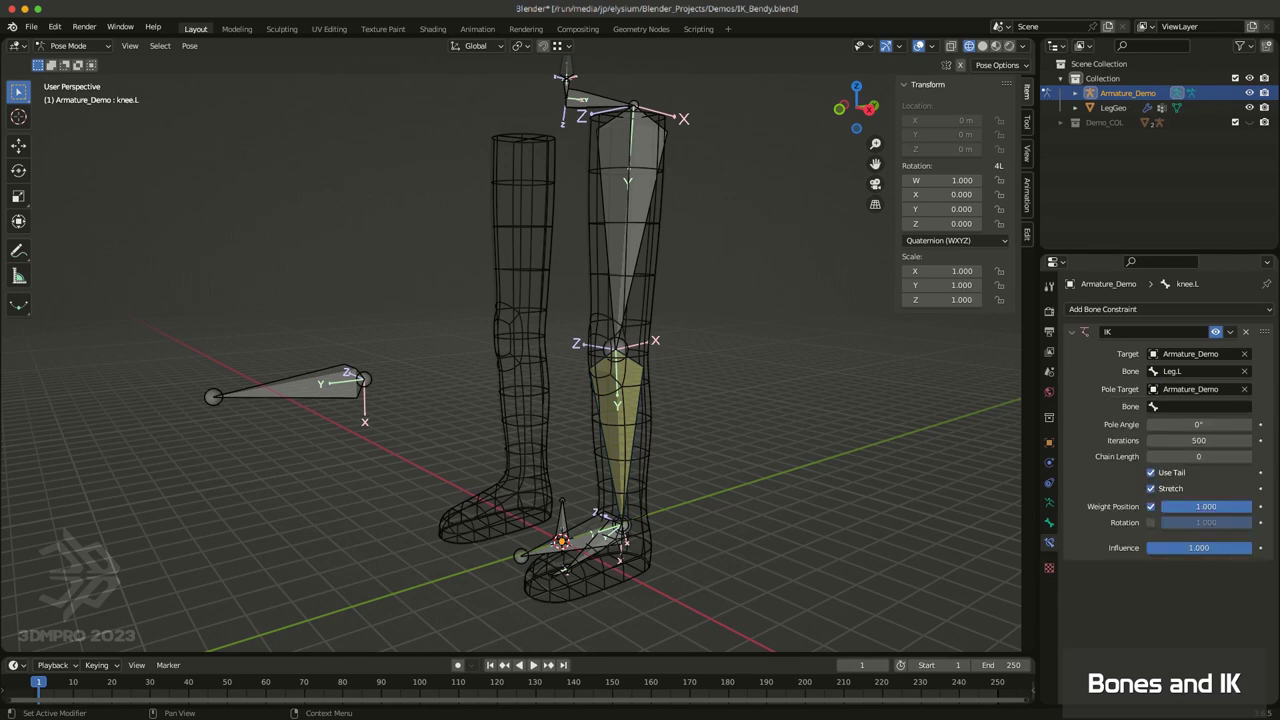
left_click(1198, 407)
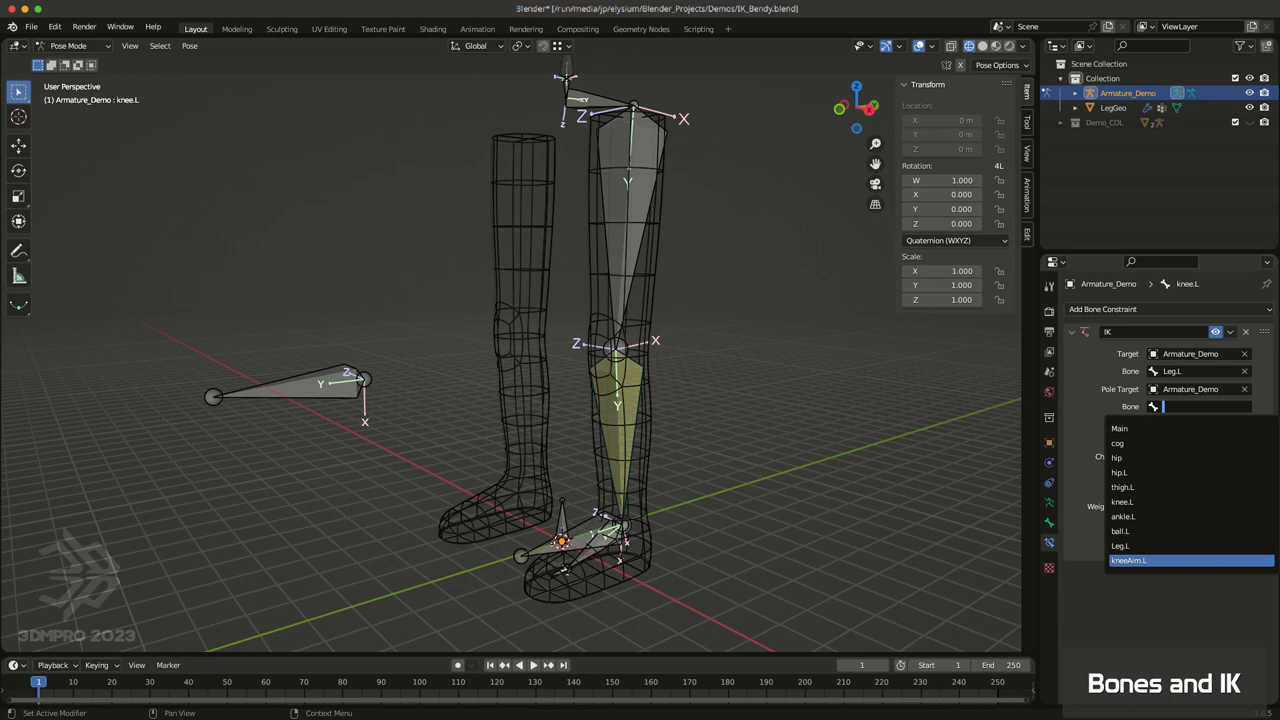
key("Return")
Step: Set the IK constraint's chain length to 2
middle_click_drag(872, 500, 690, 455)
scroll(696, 397, "up", 3)
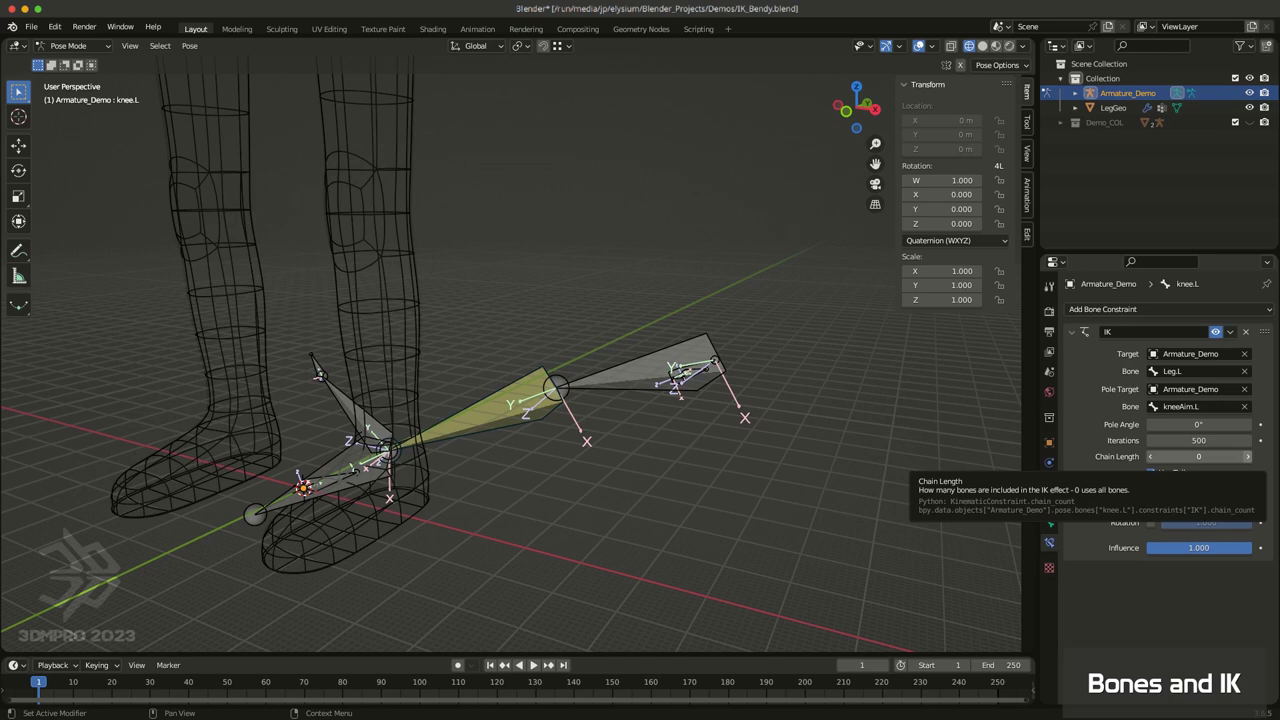
left_click(1247, 456)
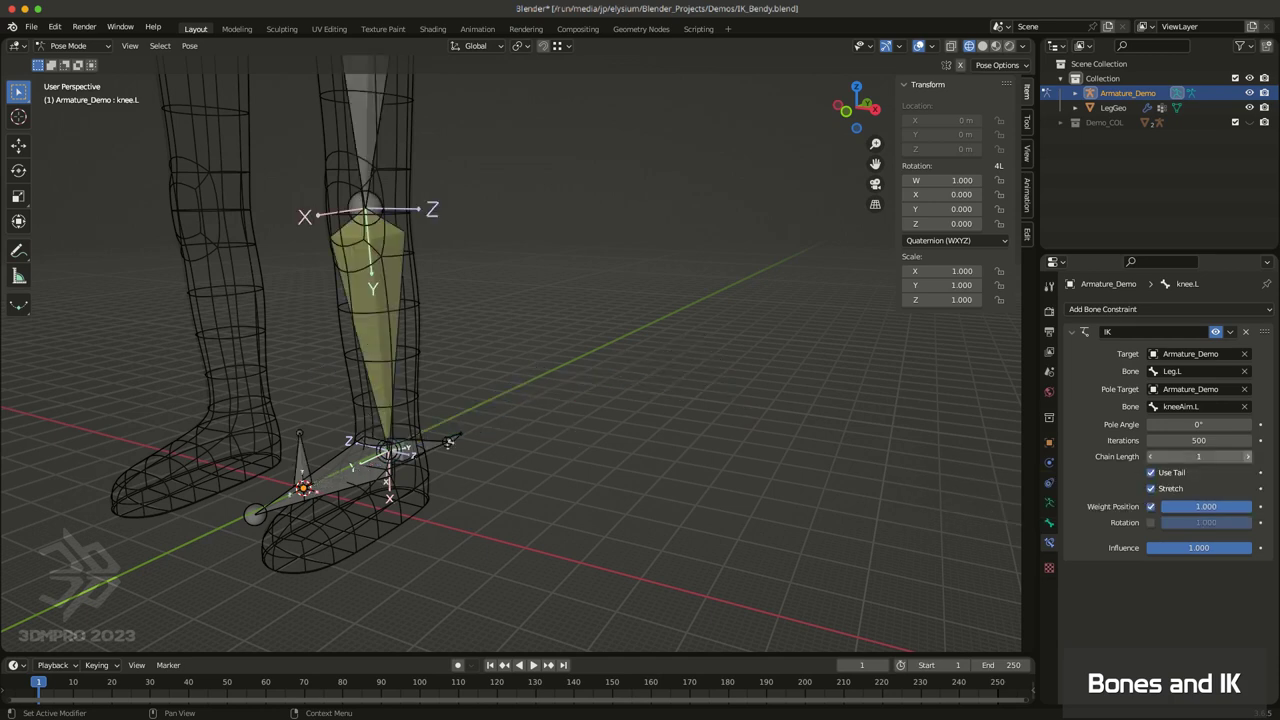
left_click(1247, 456)
Step: Select knee.L and examine the orientation of the left thigh and shin bones relative to the leg mesh
middle_click_drag(896, 472, 814, 474)
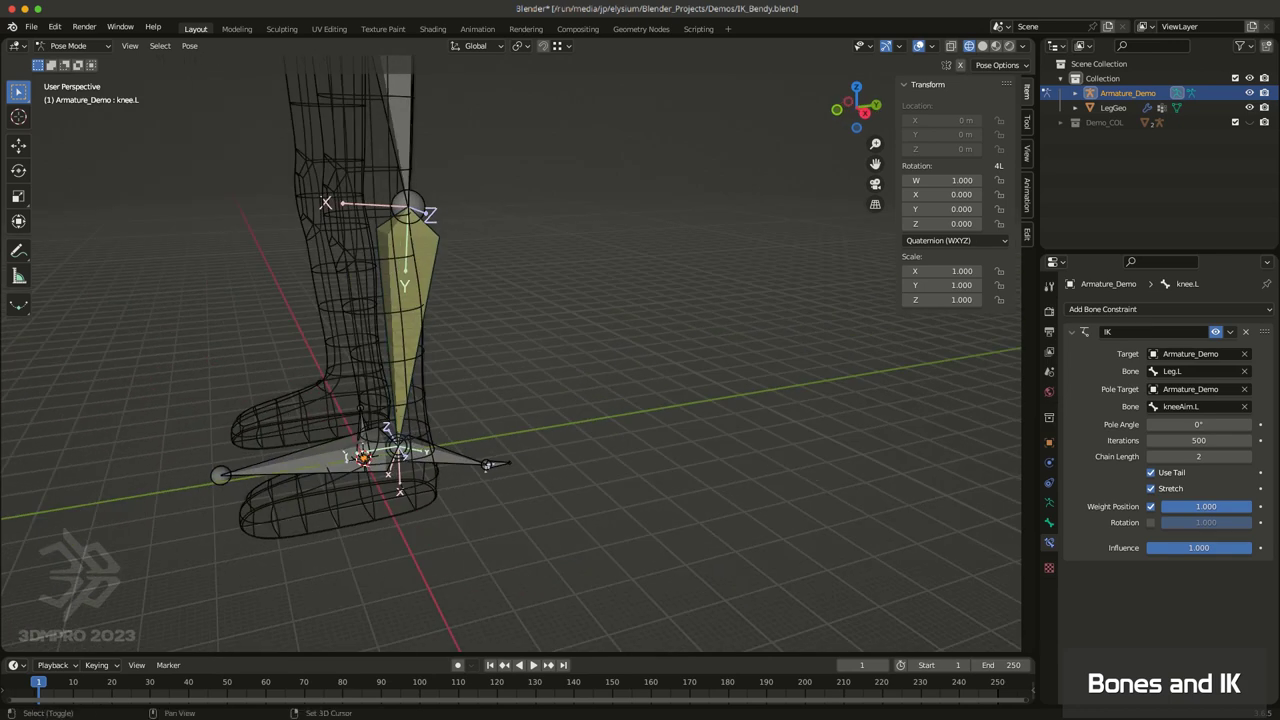
middle_click_drag(780, 424, 800, 480, "shift")
left_click(492, 420)
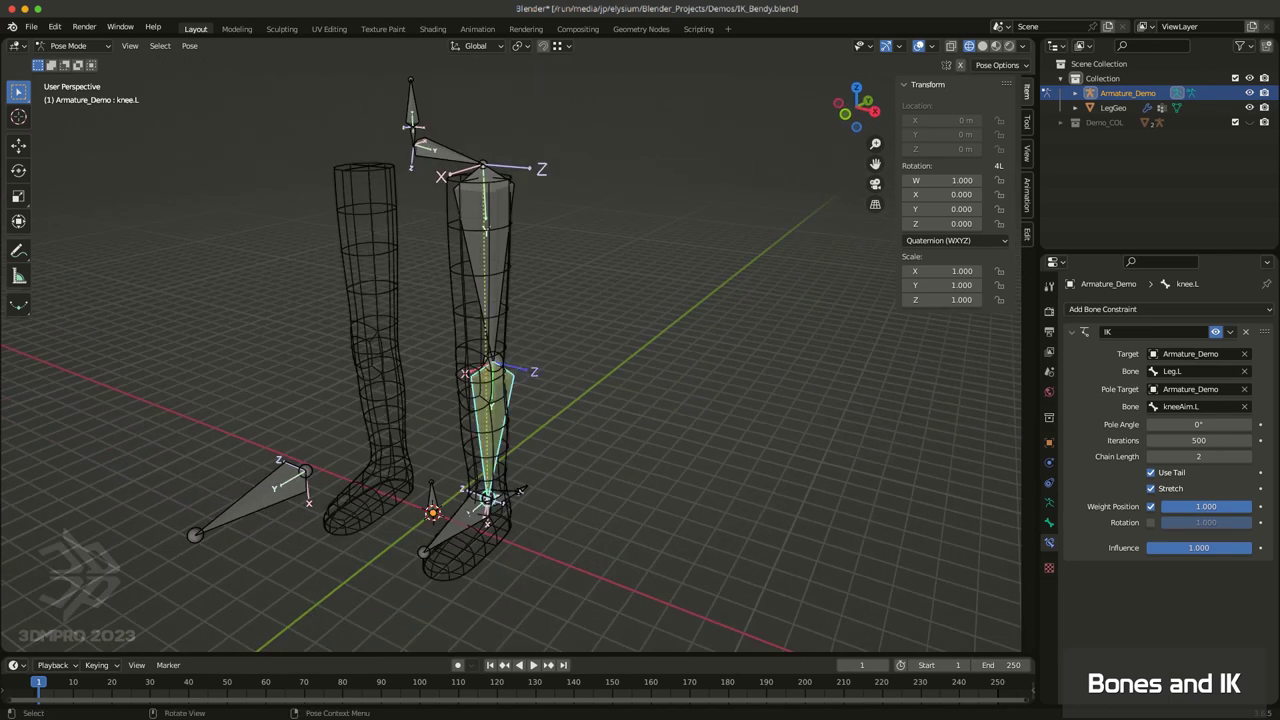
left_click(488, 262)
middle_click_drag(542, 328, 536, 405)
left_click(498, 412)
scroll(508, 350, "up", 5)
scroll(508, 335, "down", 2)
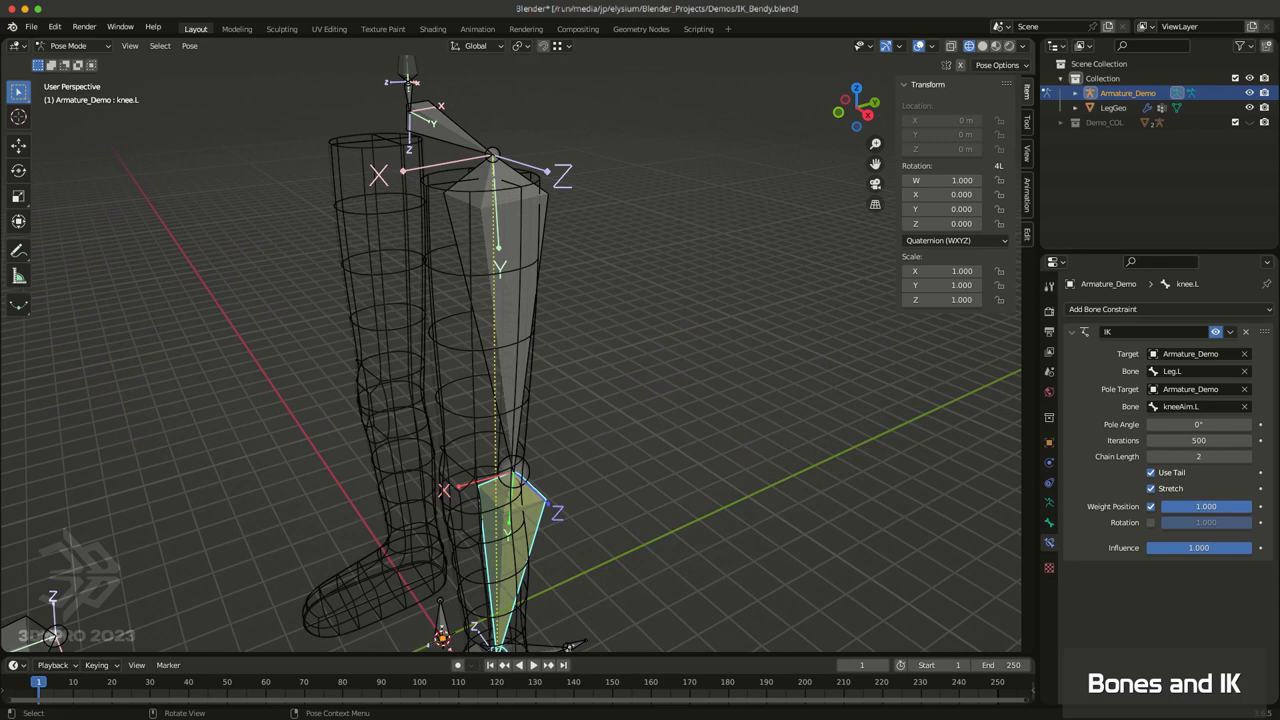
middle_click_drag(408, 80, 534, 496)
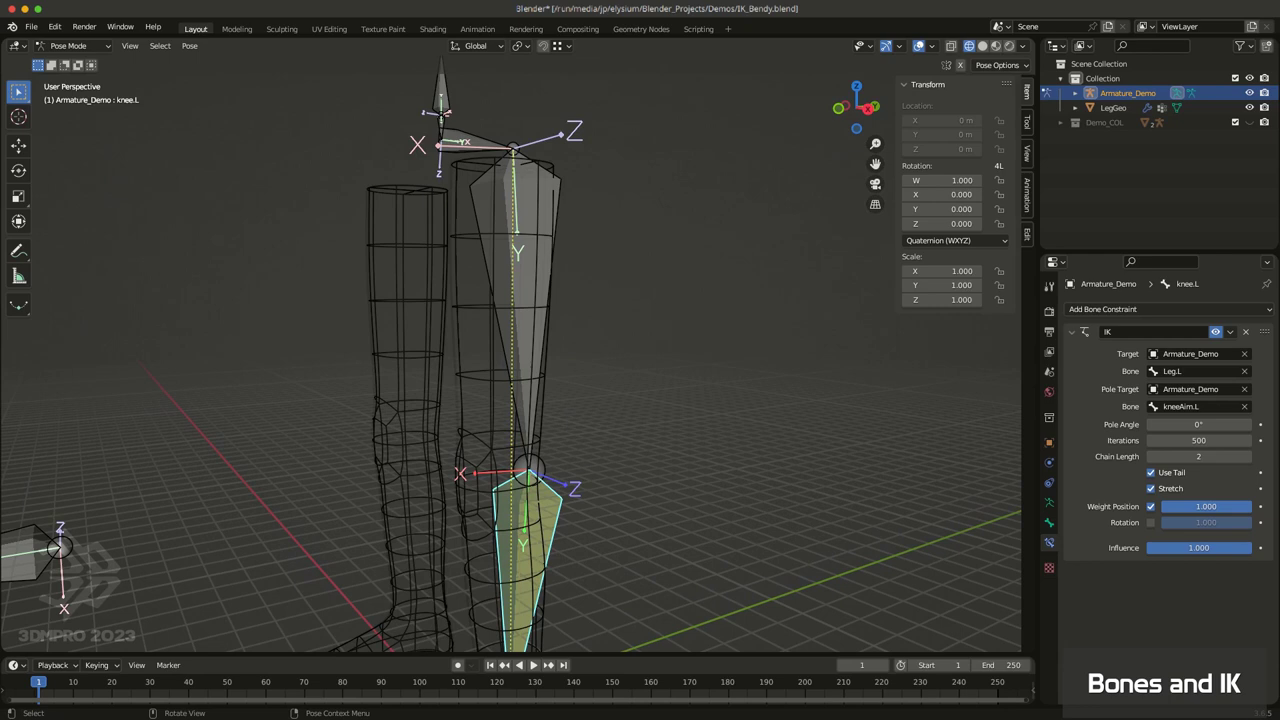
middle_click_drag(534, 496, 440, 513, "shift")
scroll(550, 410, "down", 1)
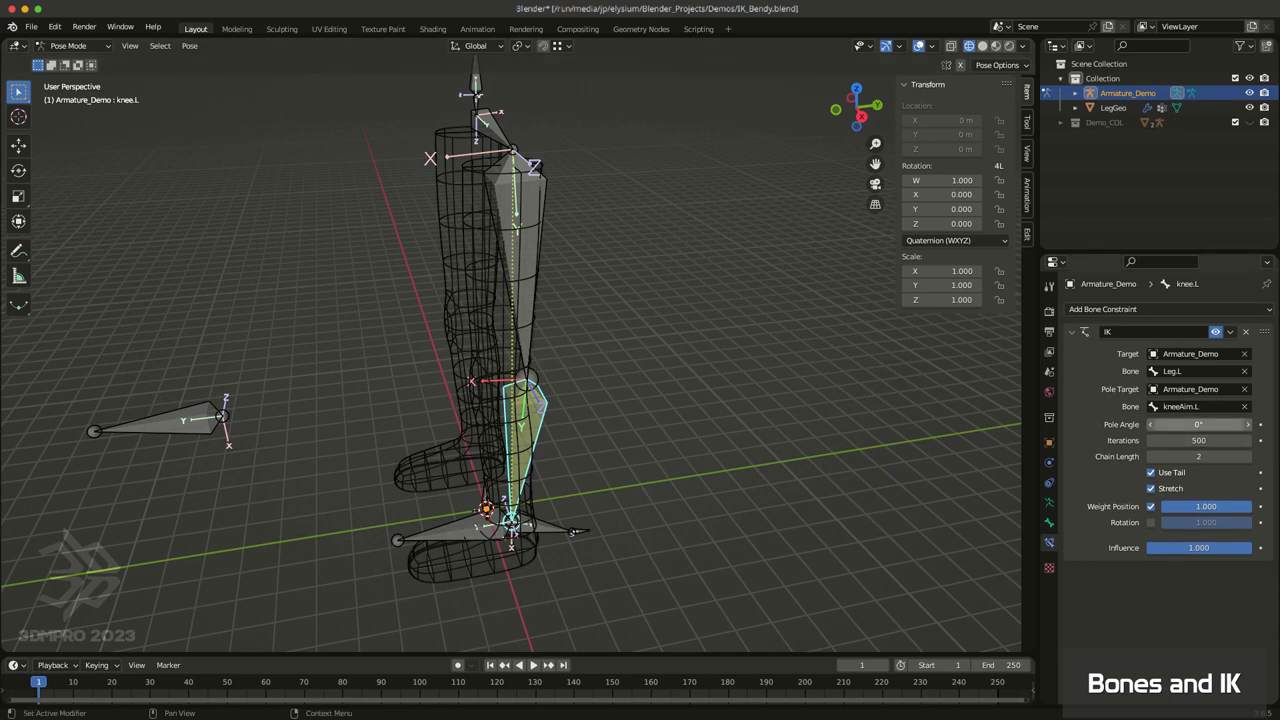
Step: Set the IK constraint's pole angle to -90°
left_click(1198, 425)
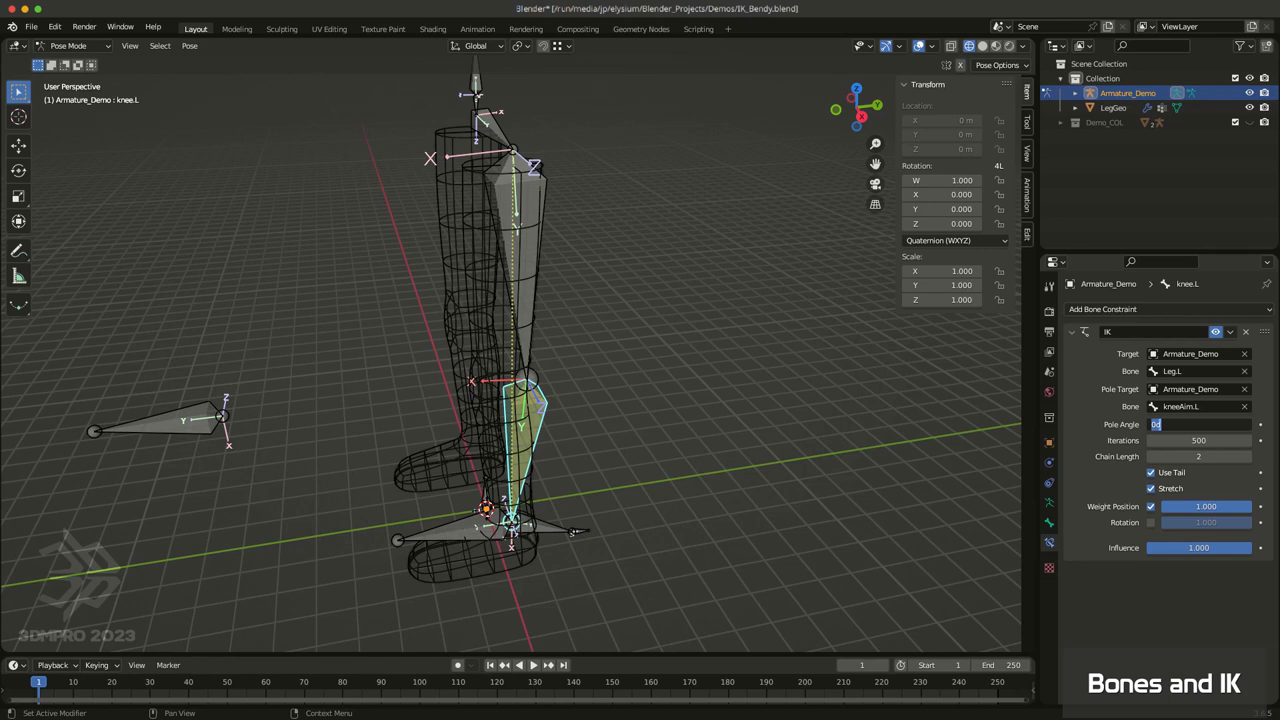
type("-90")
key("Return")
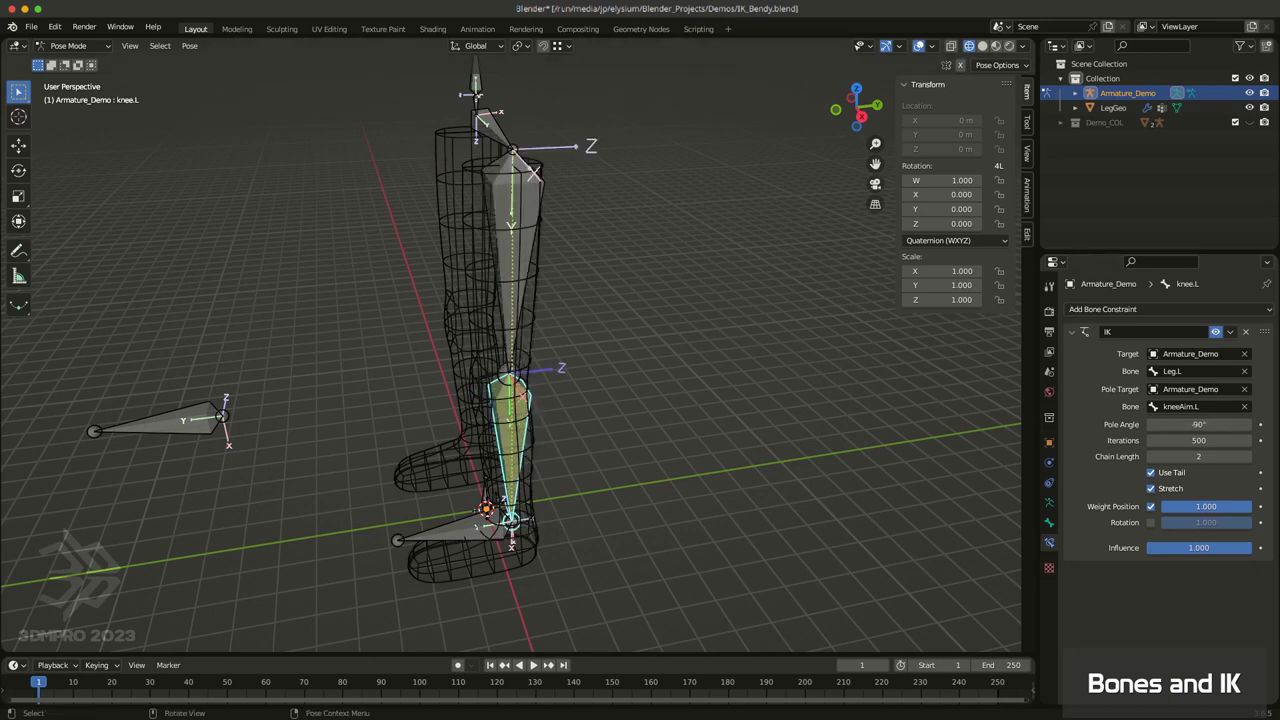
Step: Adjust the IK constraint's pole angle to -180°
middle_click_drag(853, 519, 969, 457)
middle_click_drag(802, 503, 855, 570)
left_click_drag(1199, 425, 1110, 424)
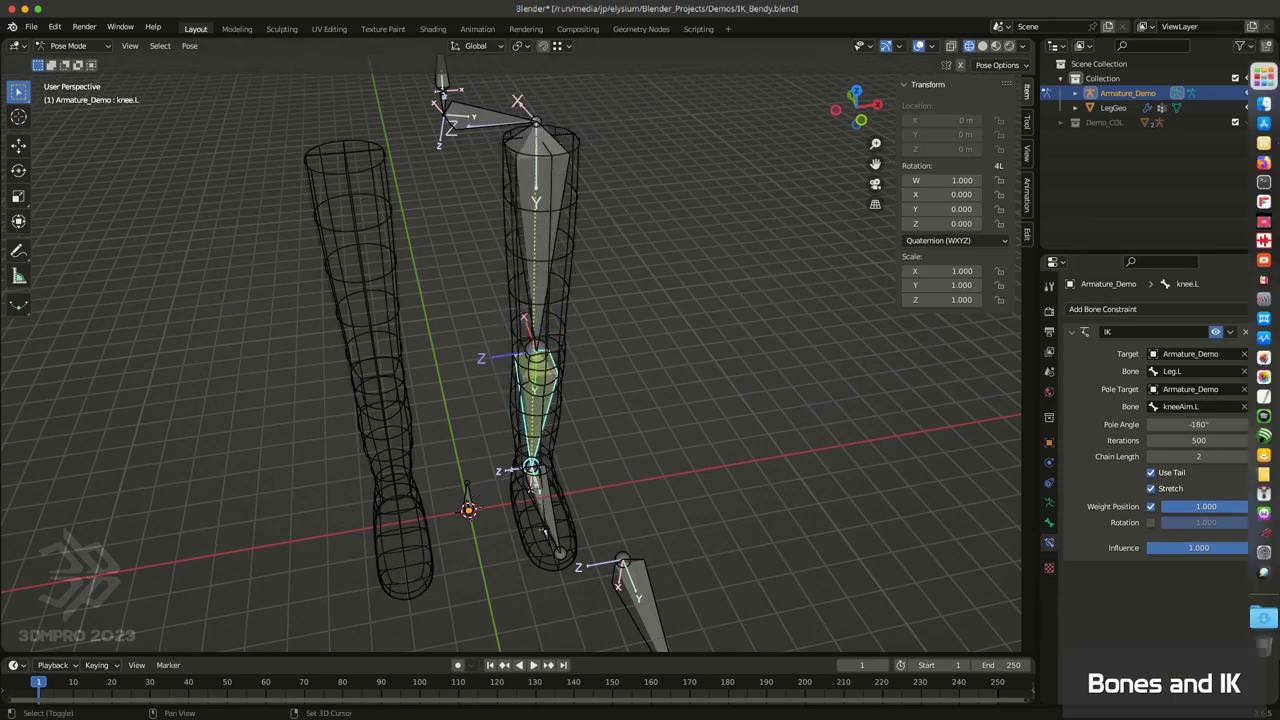
Step: Keep the IK pole angle at -180° and examine the left leg bones' alignment from the side
middle_click_drag(441, 93, 525, 104)
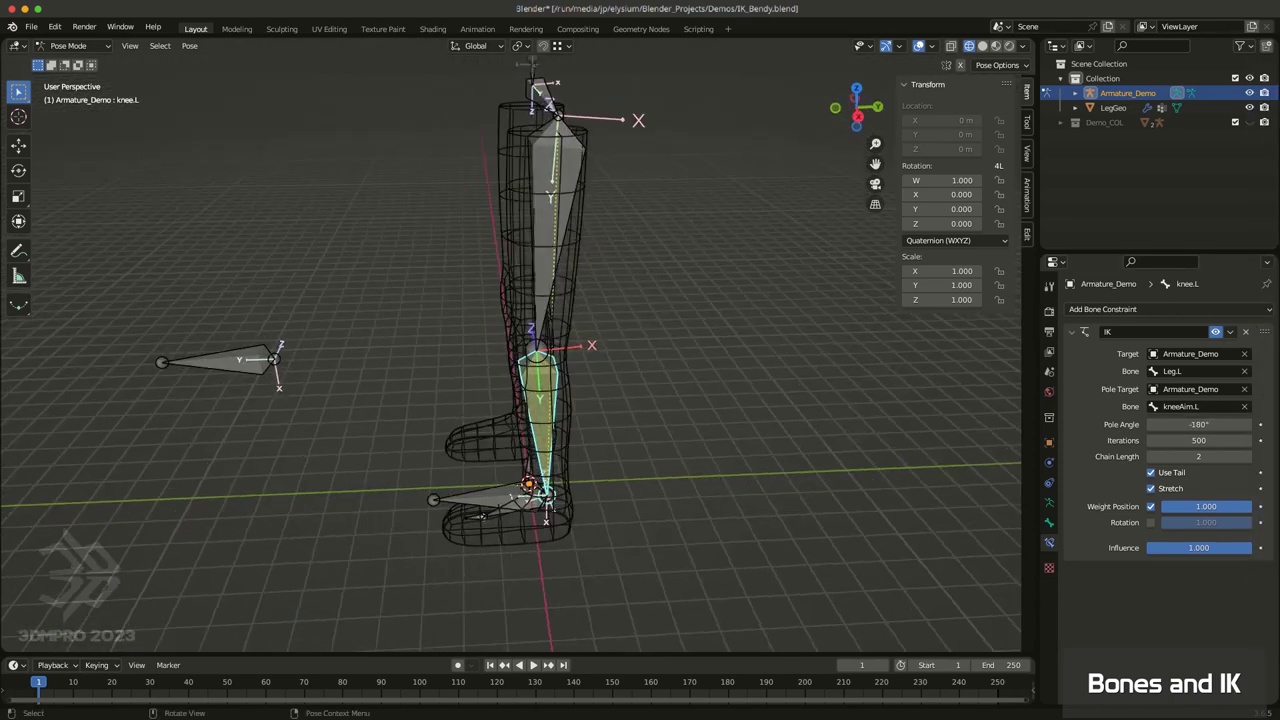
left_click(1198, 424)
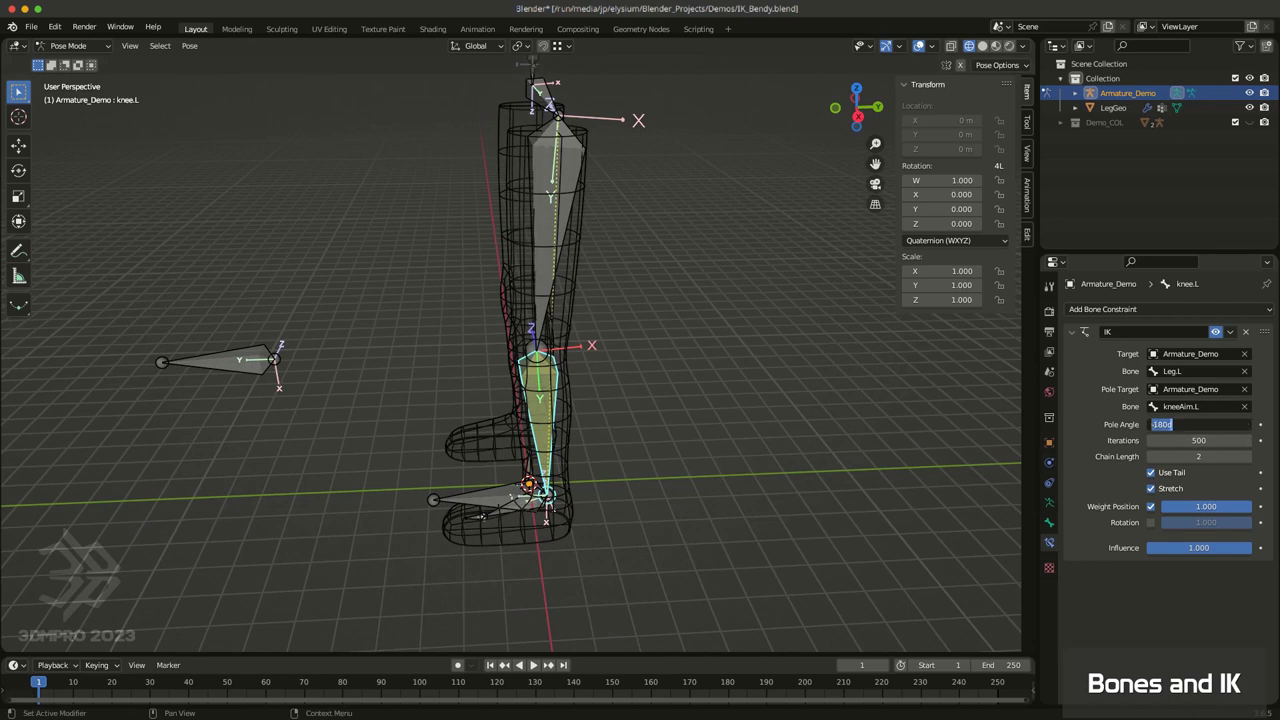
key("Return")
middle_click_drag(663, 463, 805, 515)
middle_click_drag(730, 469, 500, 429)
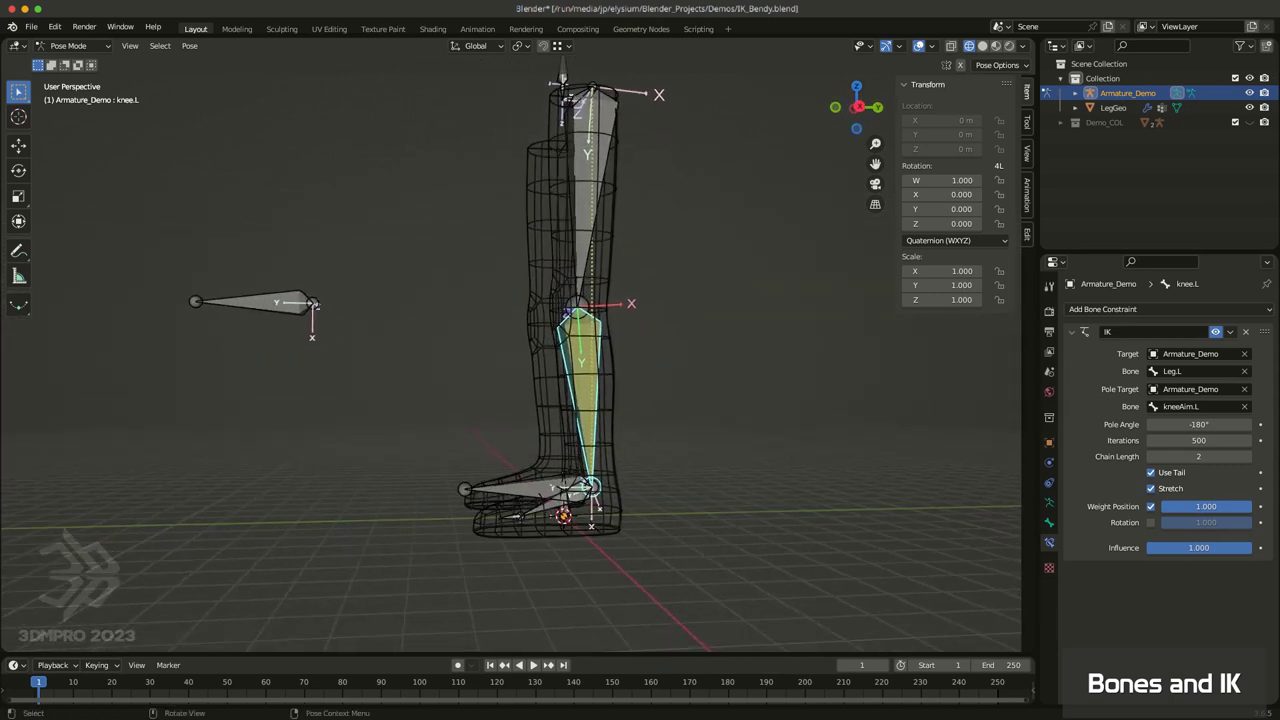
Step: Try moving Leg.L freely to test how the left thigh and shin bend under the IK constraint
left_click(540, 488)
middle_click_drag(600, 570, 641, 575)
key("g")
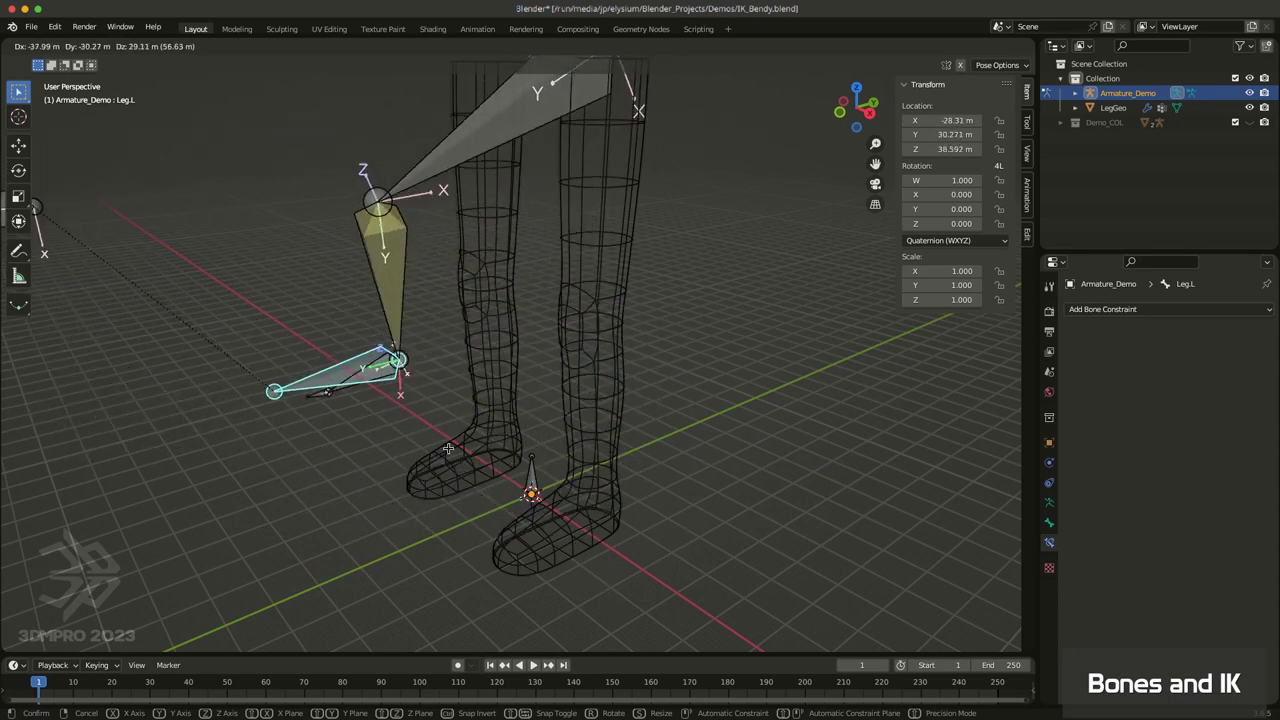
right_click(625, 405)
Step: Try raising Leg.L backward in the right orthographic view to see how the ankle and toe bones follow
middle_click_drag(672, 422, 636, 345)
scroll(648, 248, "up", 4)
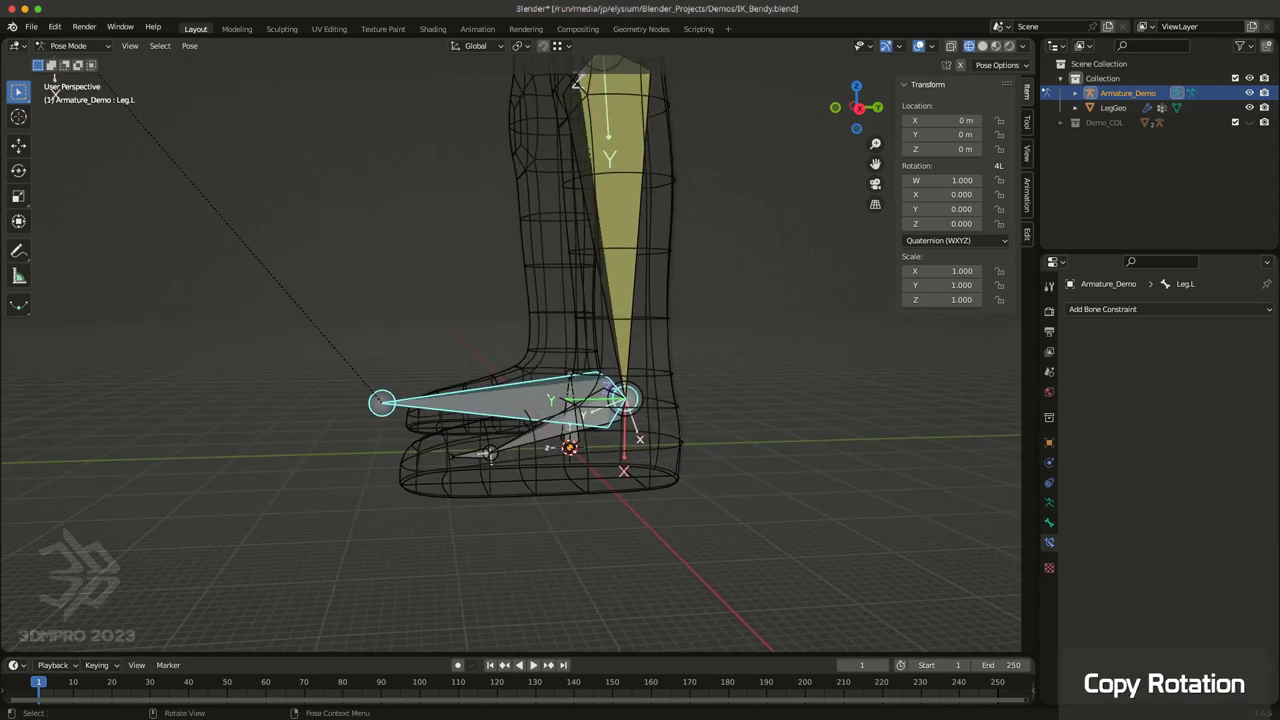
left_click(540, 434)
left_click(510, 401)
key("KP_3")
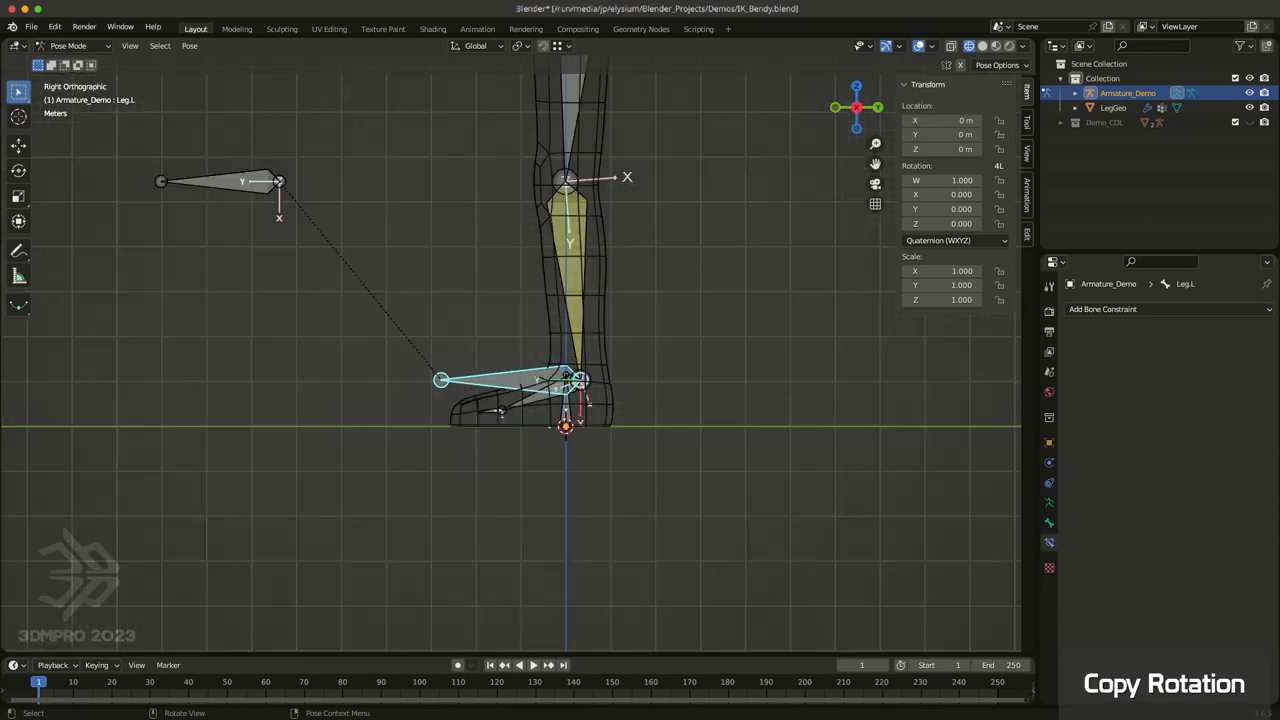
key("g")
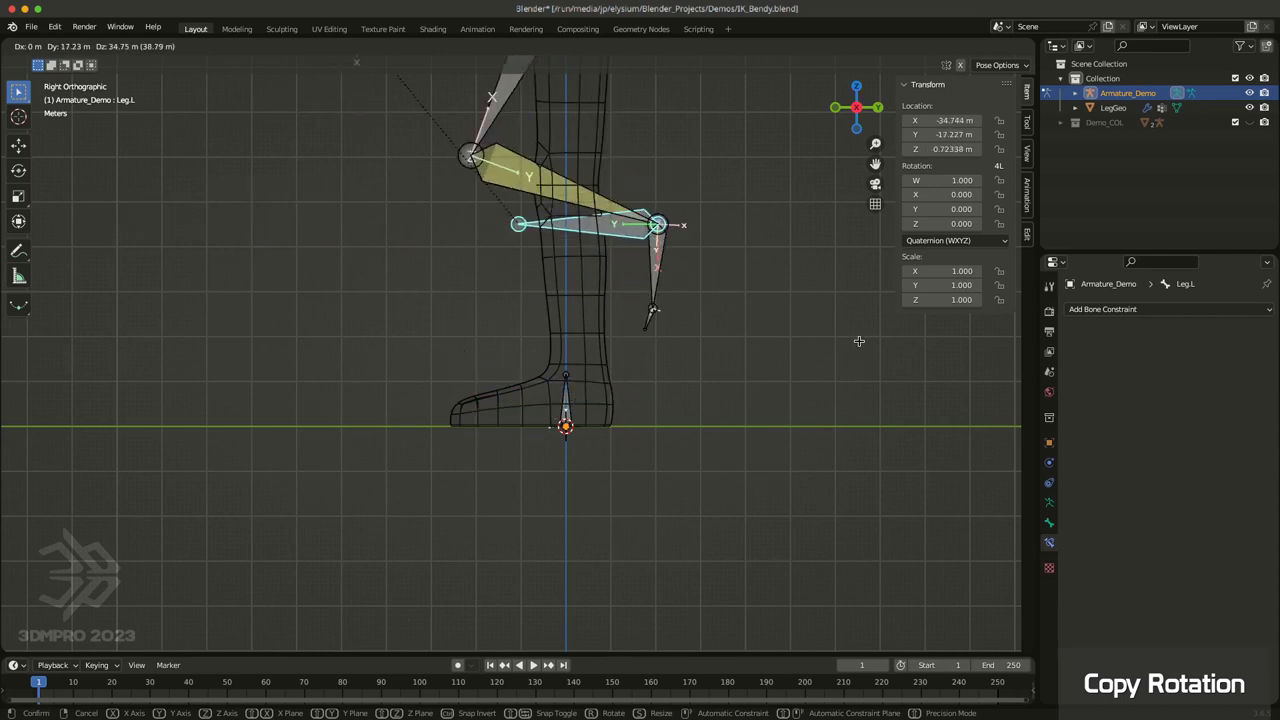
key("Escape")
Step: Add a Copy Rotation constraint to ankle.L with Leg.L as its target bone
scroll(601, 379, "up", 3)
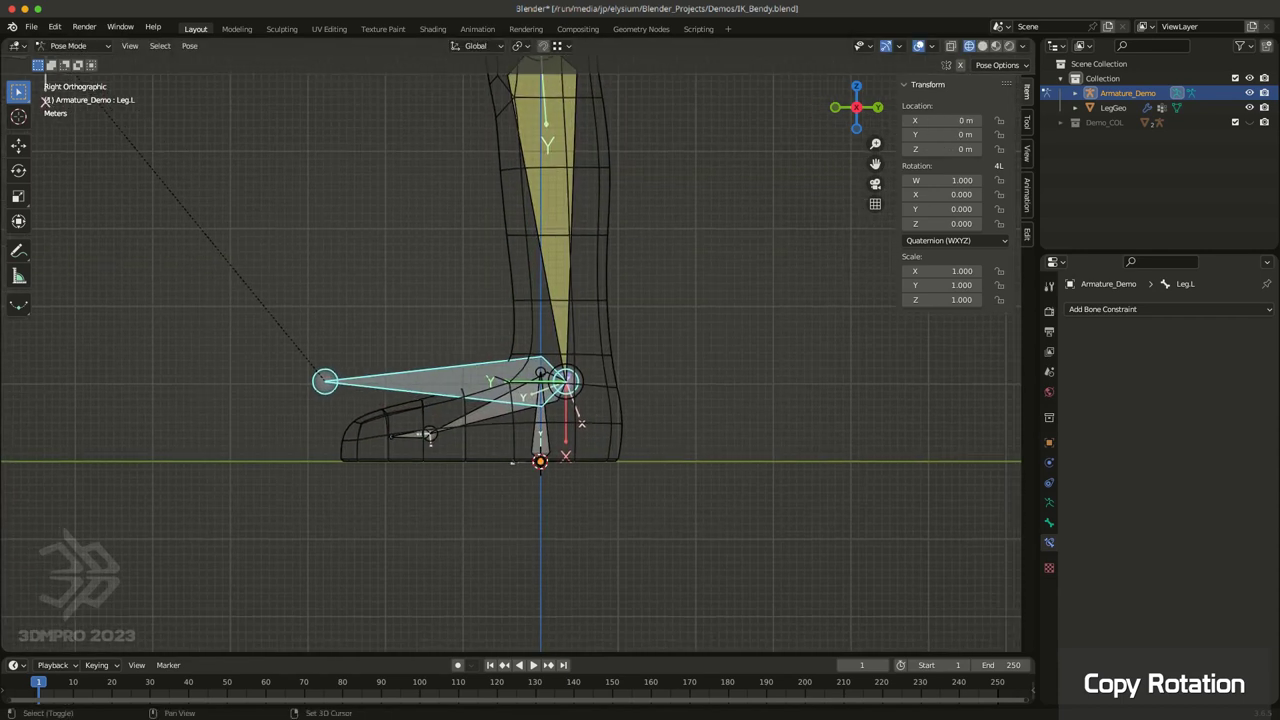
key("shift")
left_click(430, 435, "shift")
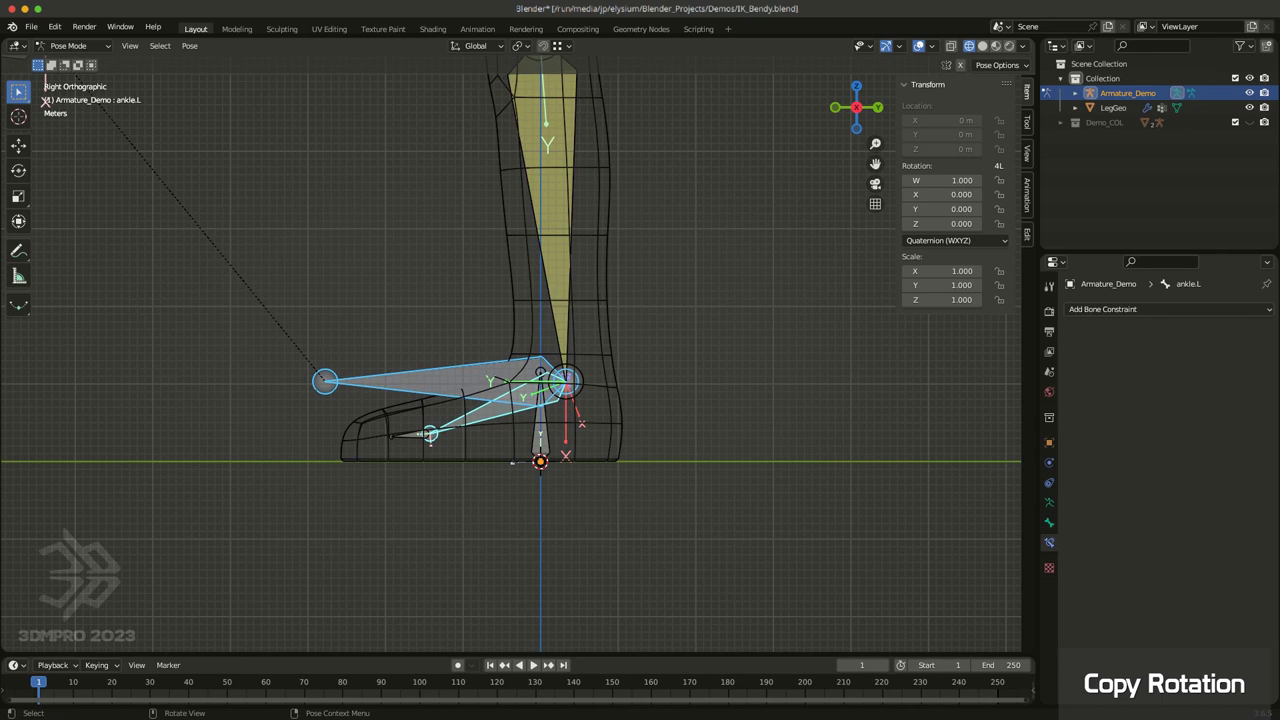
key("shift+ctrl+c")
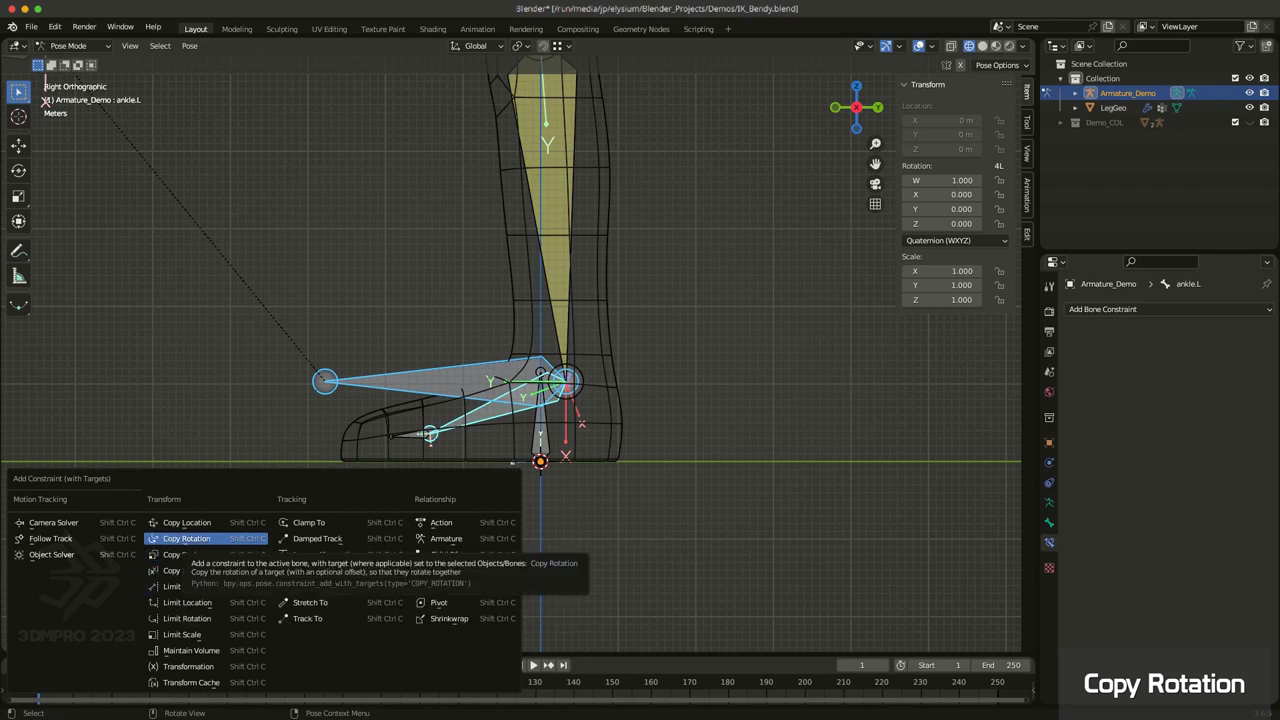
left_click(186, 538)
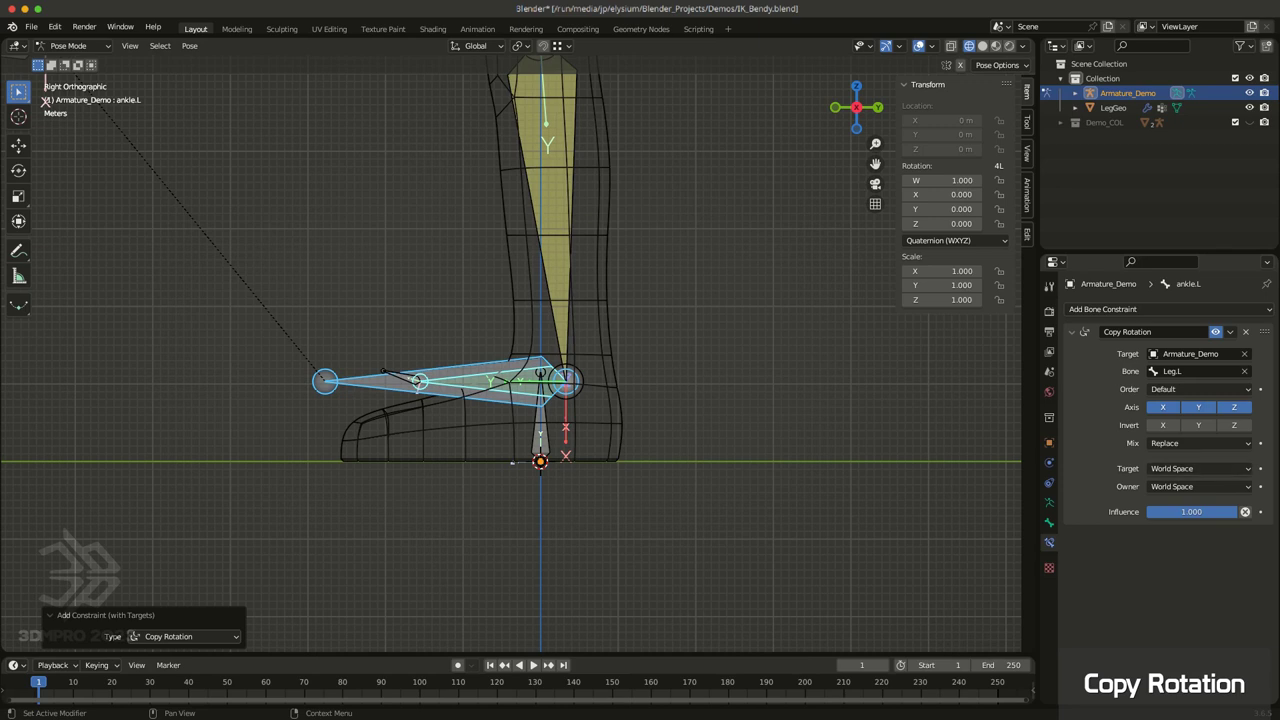
Step: Set the Copy Rotation target space to Local Space (Owner Orientation) and the owner space to Local With Parent
left_click(1198, 468)
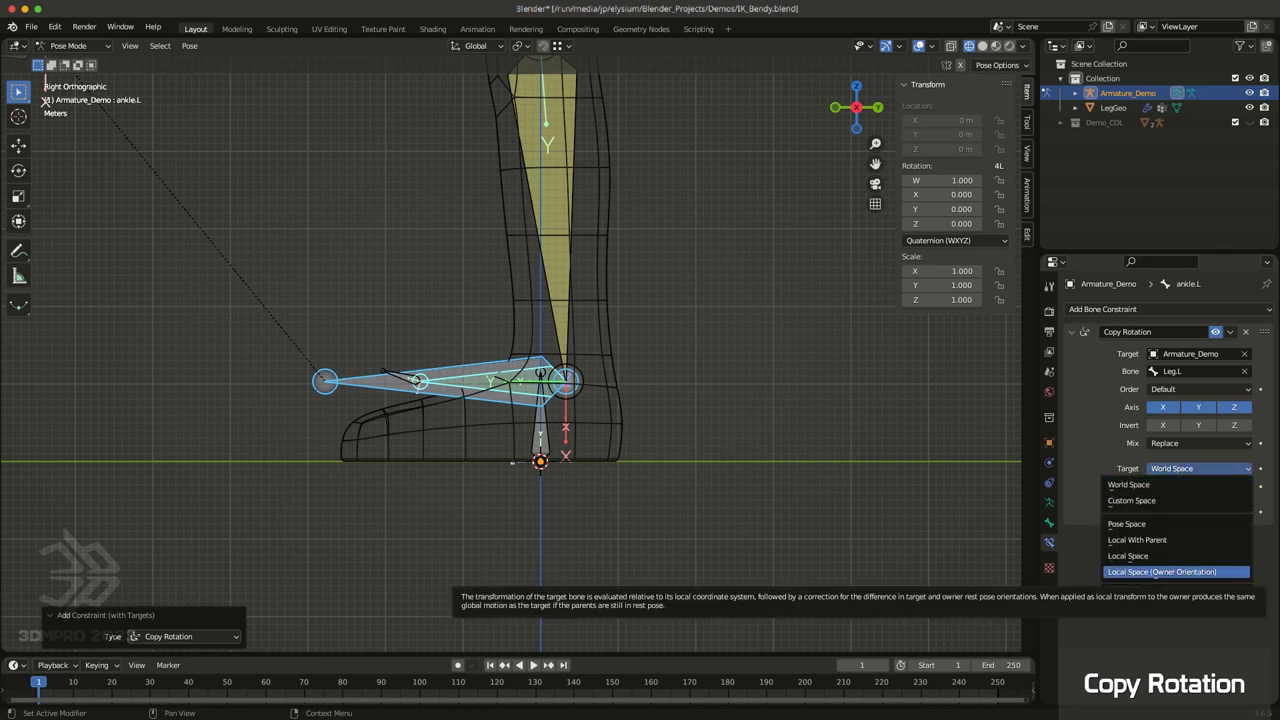
left_click(1176, 571)
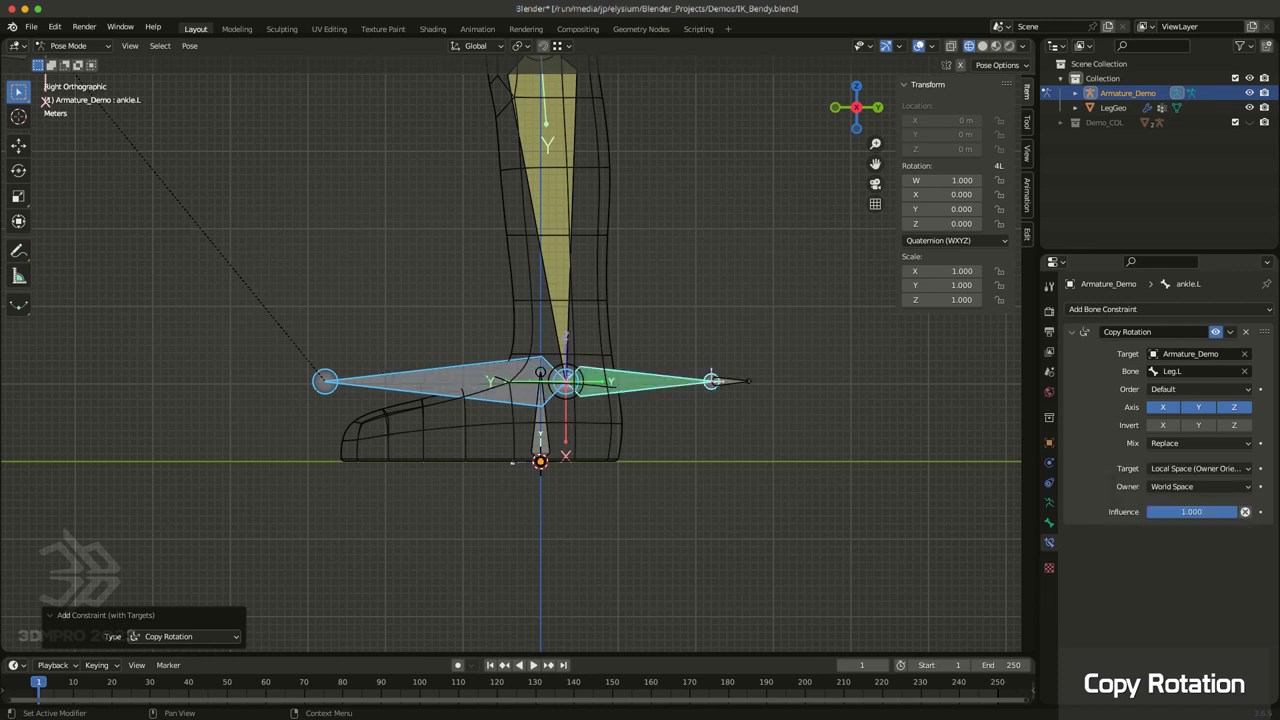
left_click(1172, 486)
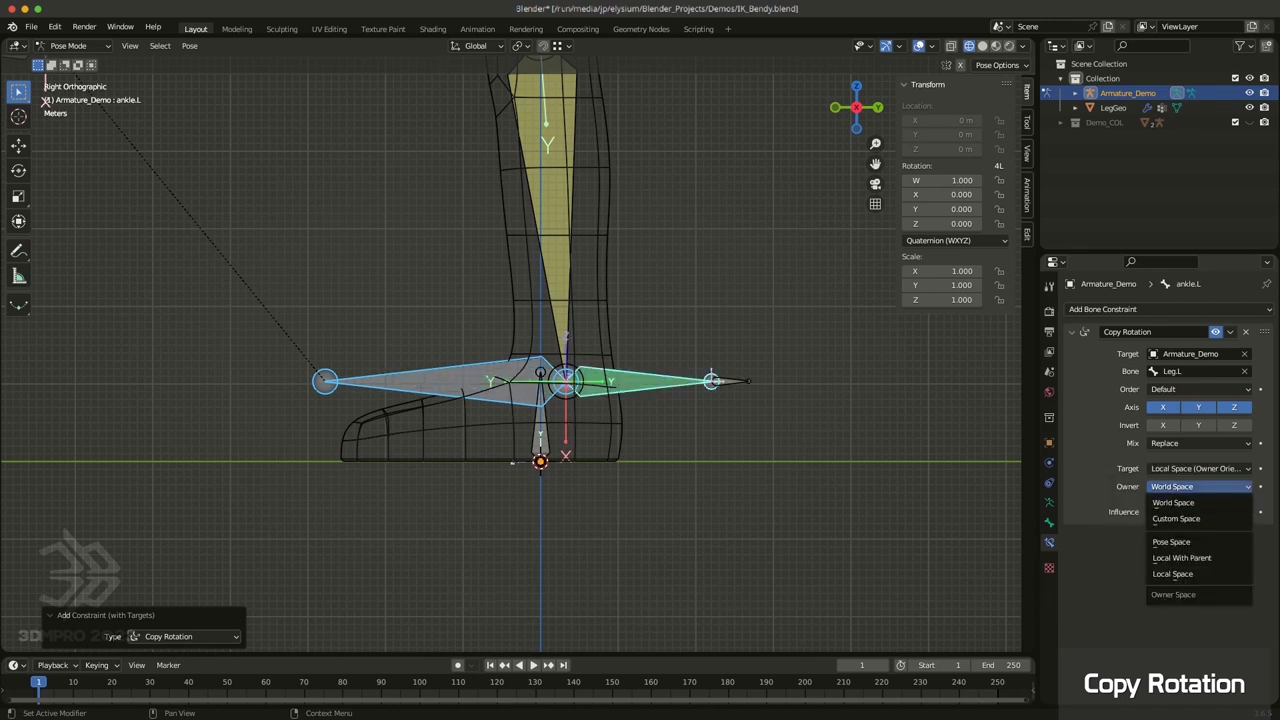
left_click(1181, 557)
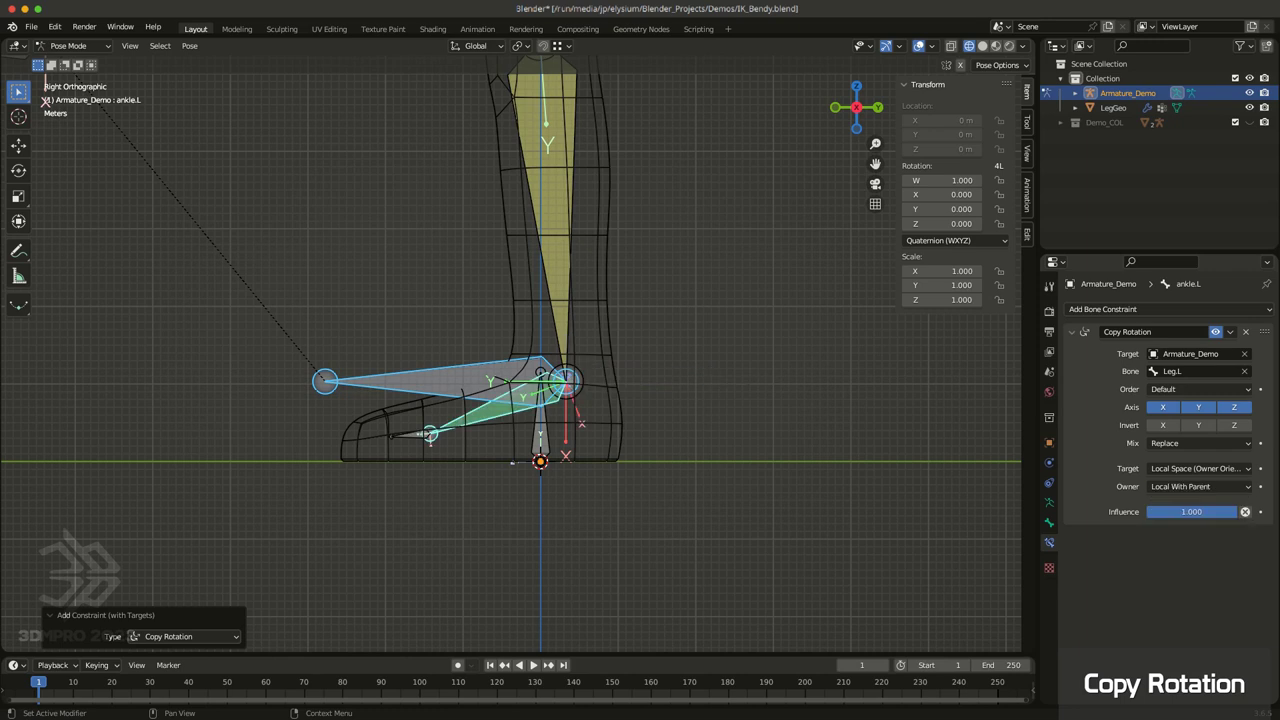
Step: Rotate Leg.L slightly to test whether ankle.L copies its rotation
middle_click_drag(570, 430, 595, 438)
left_click(472, 427)
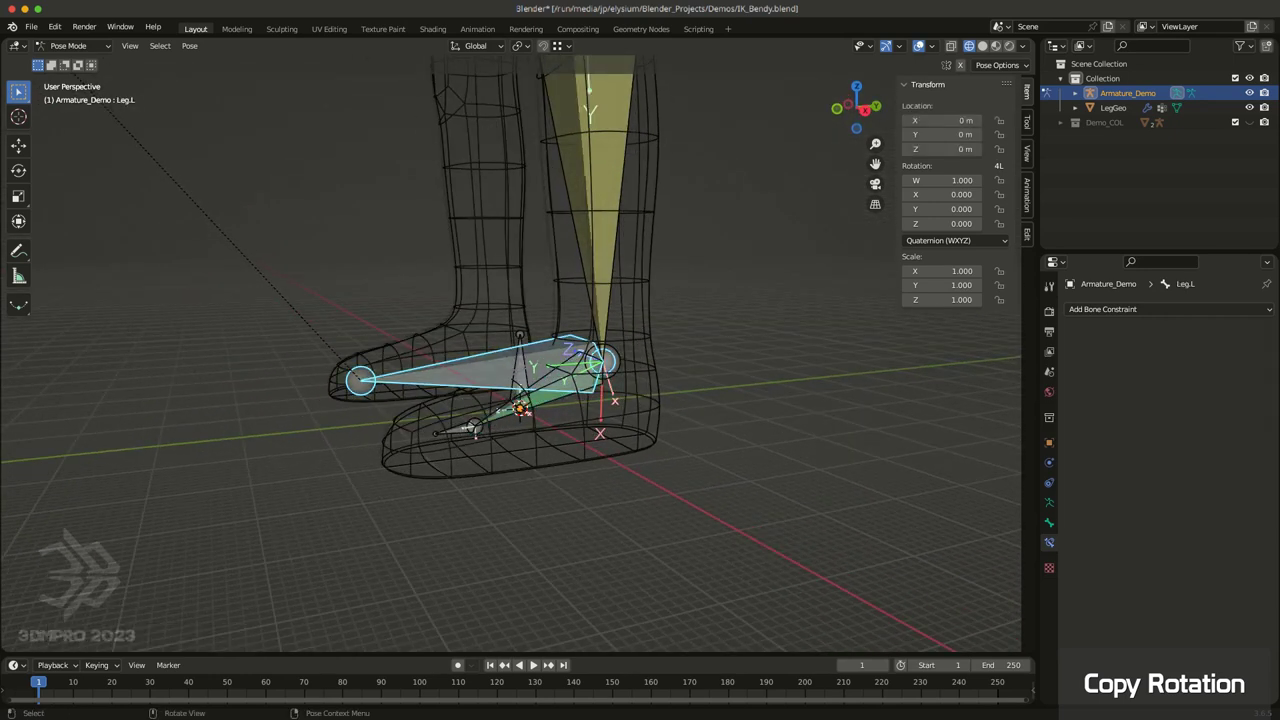
left_click(548, 401)
middle_click_drag(548, 401, 506, 378)
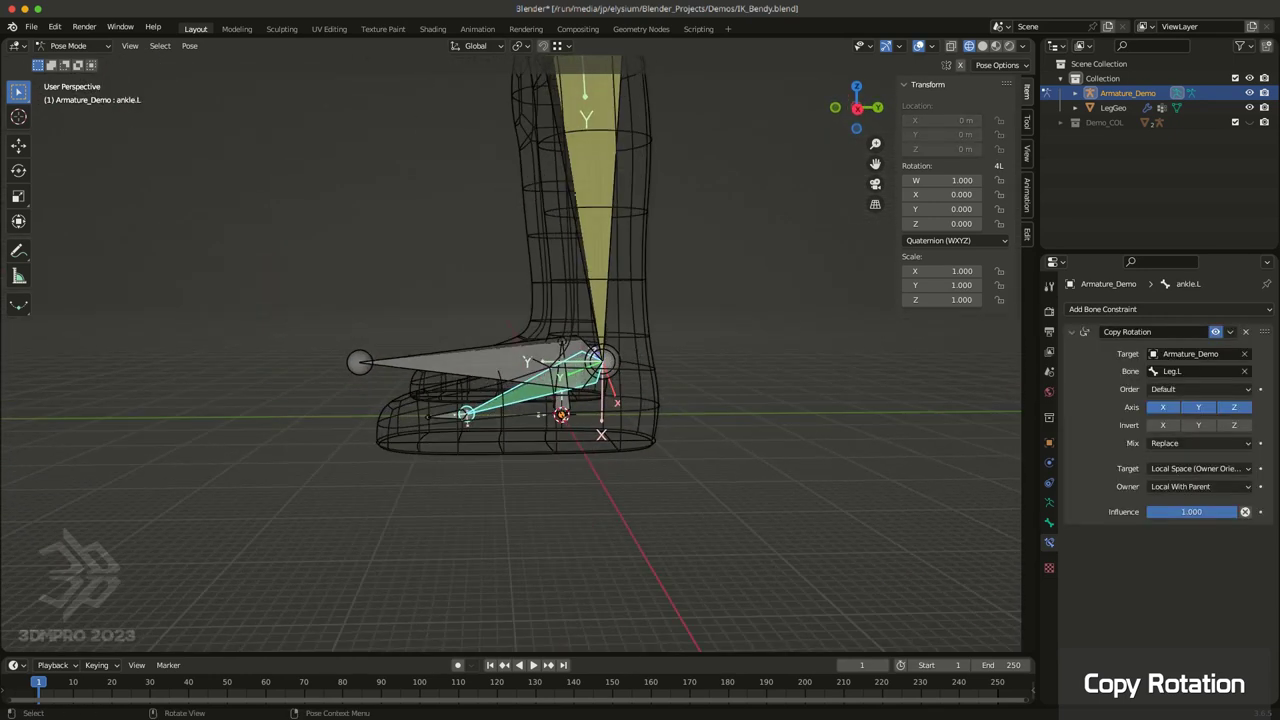
left_click(480, 366)
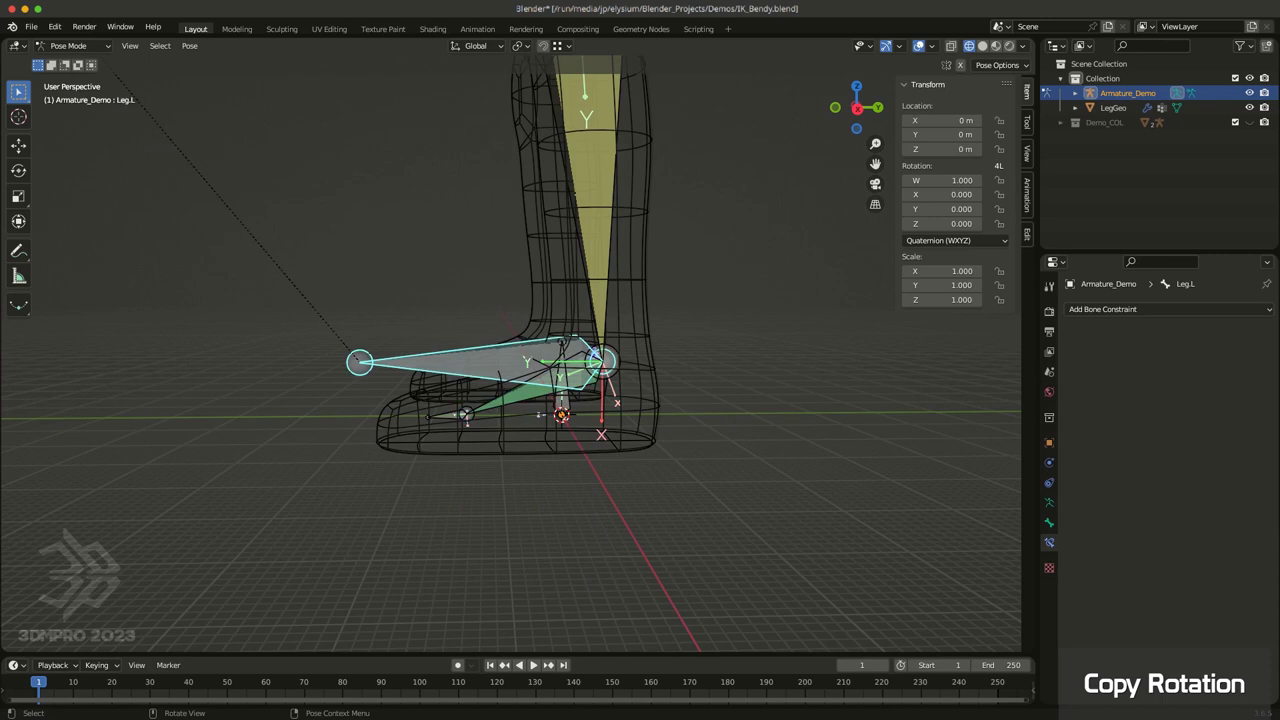
key("r")
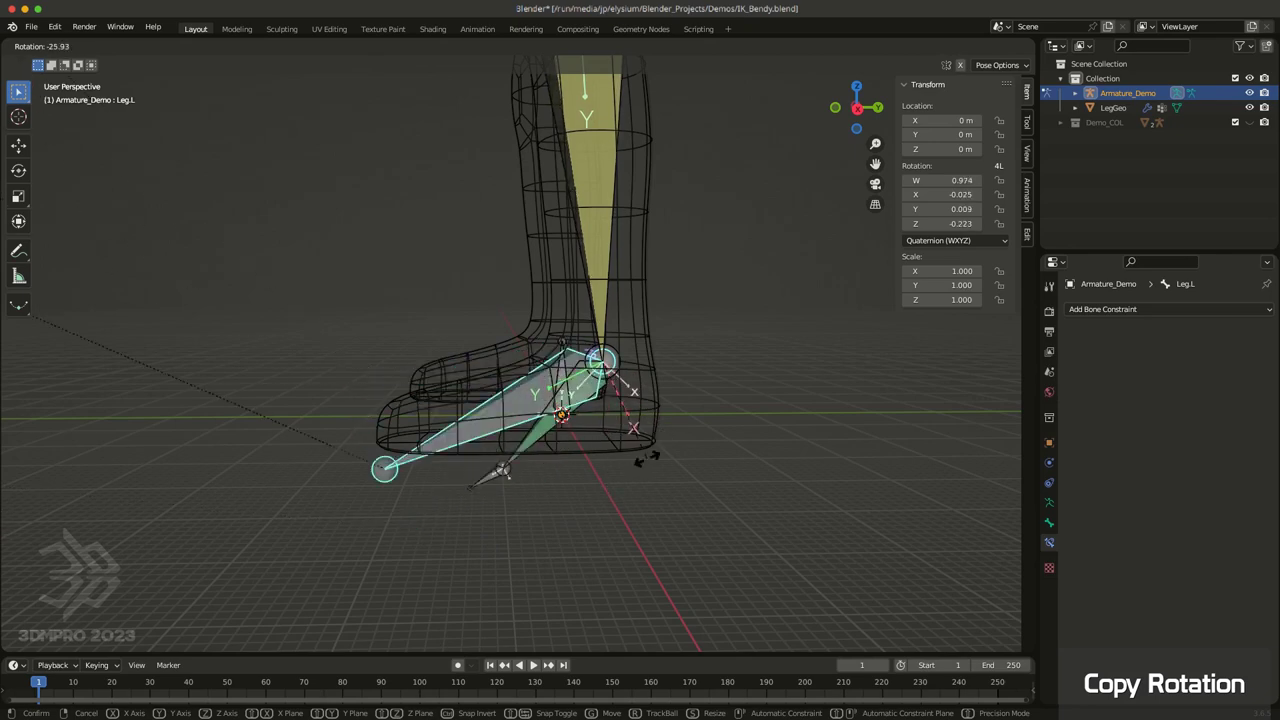
left_click(600, 487)
Step: Compare the orientations of ankle.L and Leg.L around the left foot, ending with Leg.L selected
left_click(512, 390)
middle_click_drag(512, 390, 800, 422)
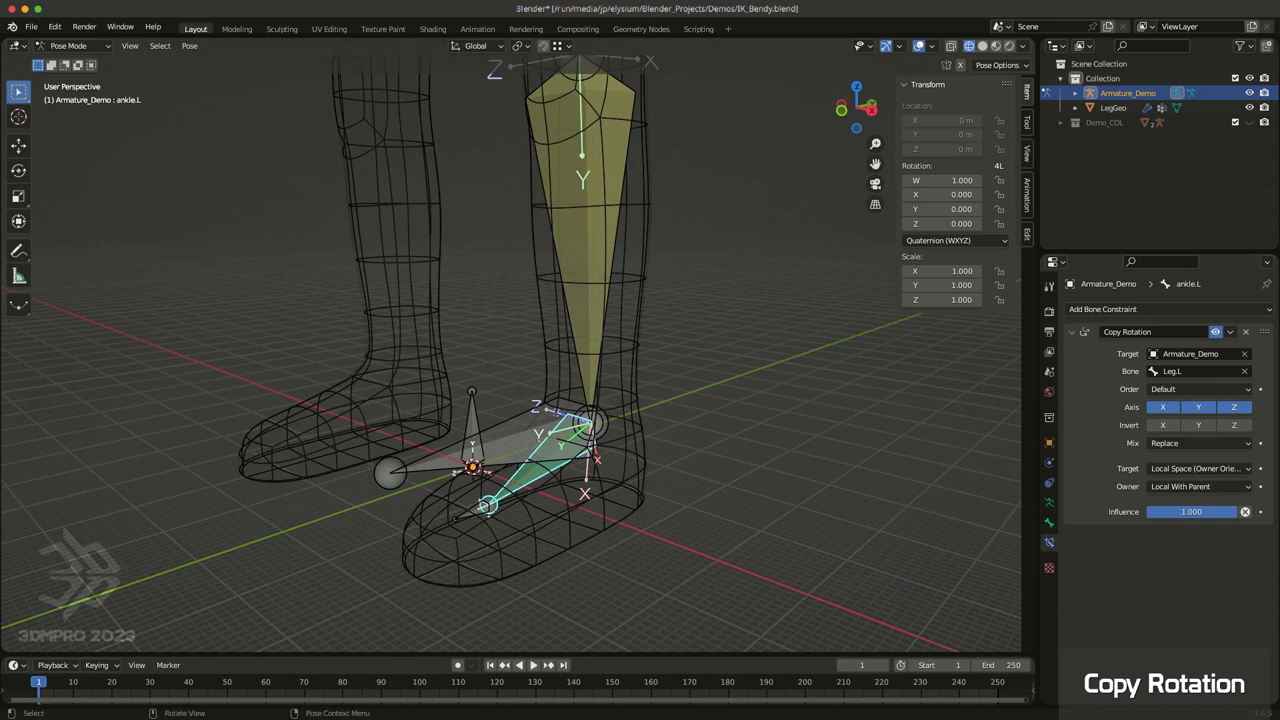
middle_click_drag(506, 428, 540, 439)
left_click(535, 441)
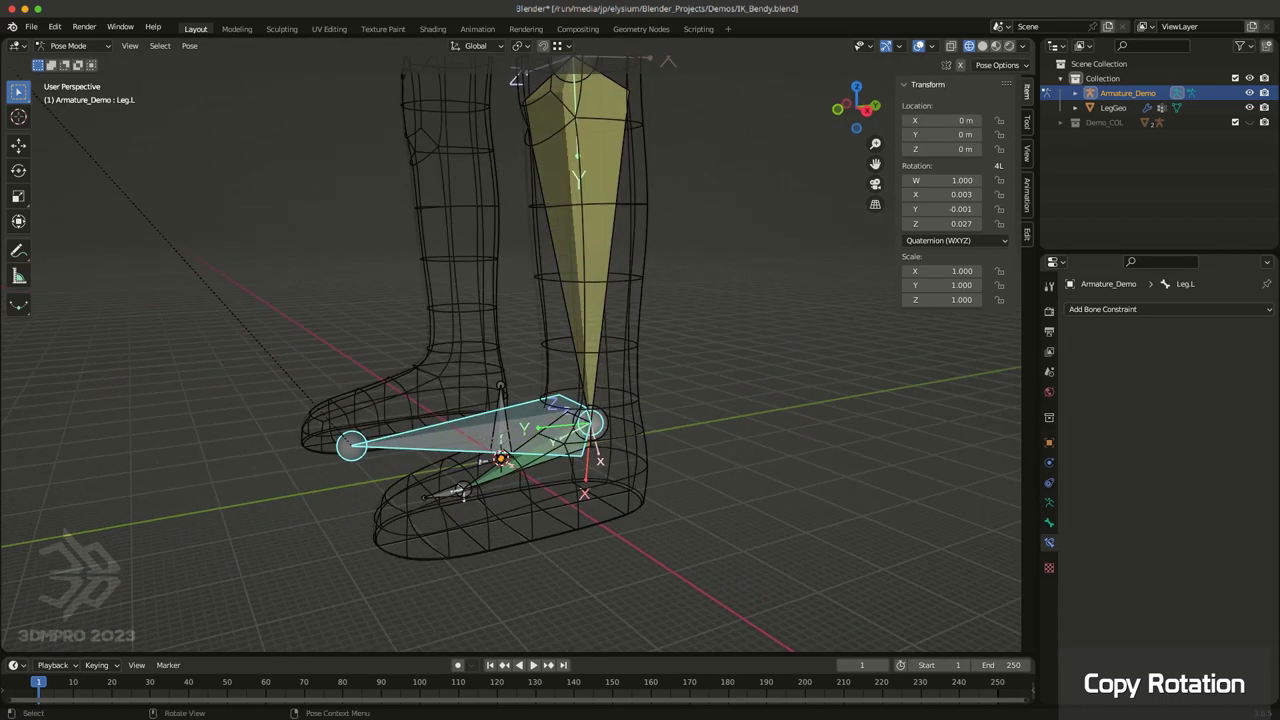
left_click(531, 461)
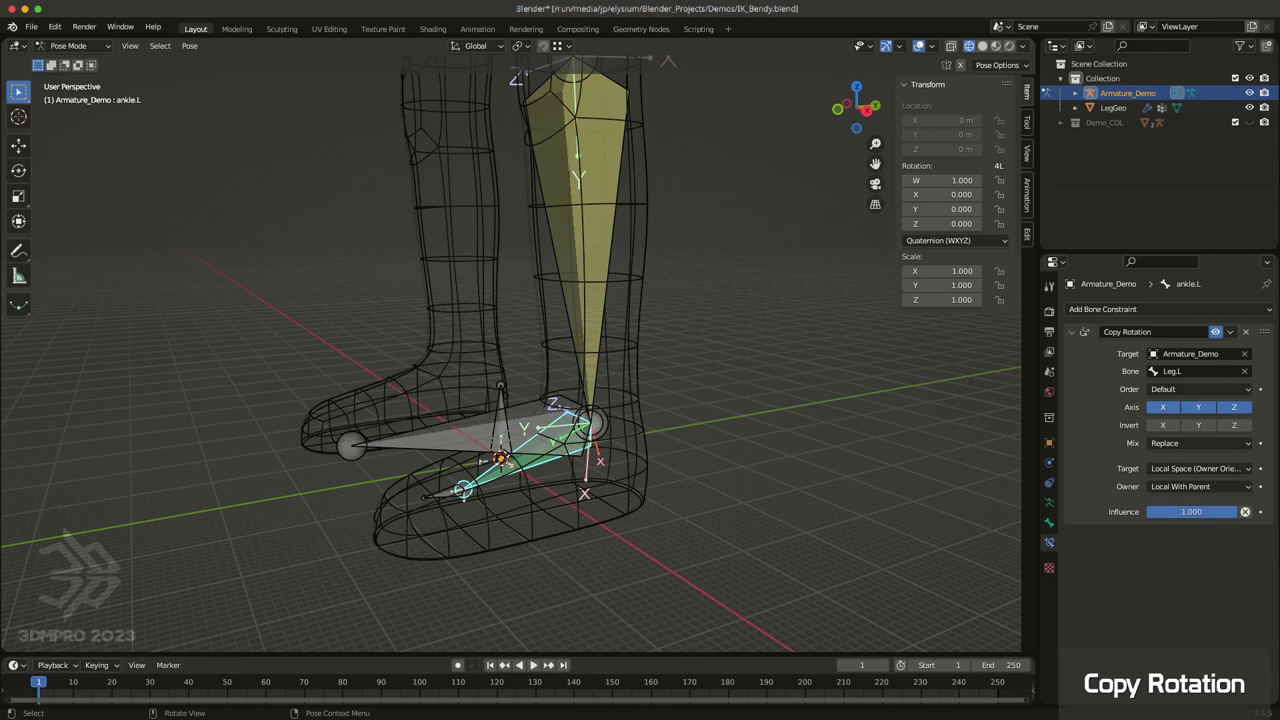
key("ctrl+z")
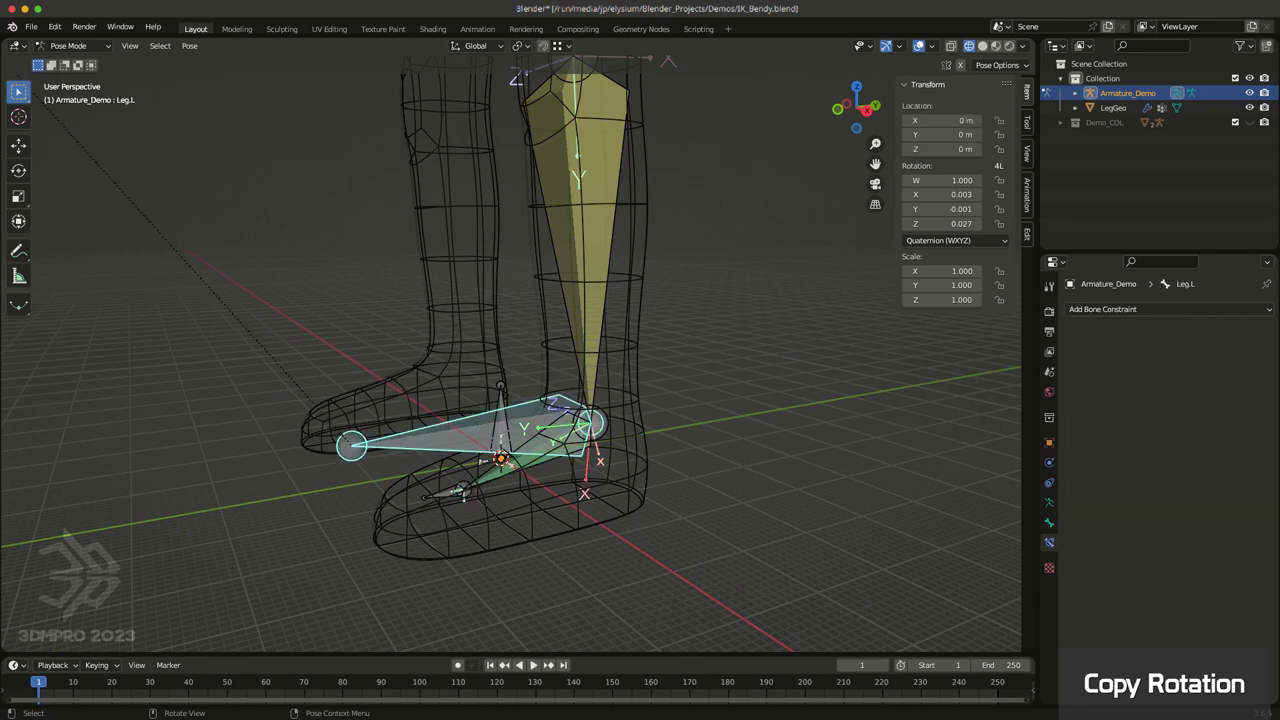
Step: Try rotating Leg.L around the global Z axis and freely from the side to test the ankle's copied rotation
middle_click_drag(600, 500, 670, 510)
key("r")
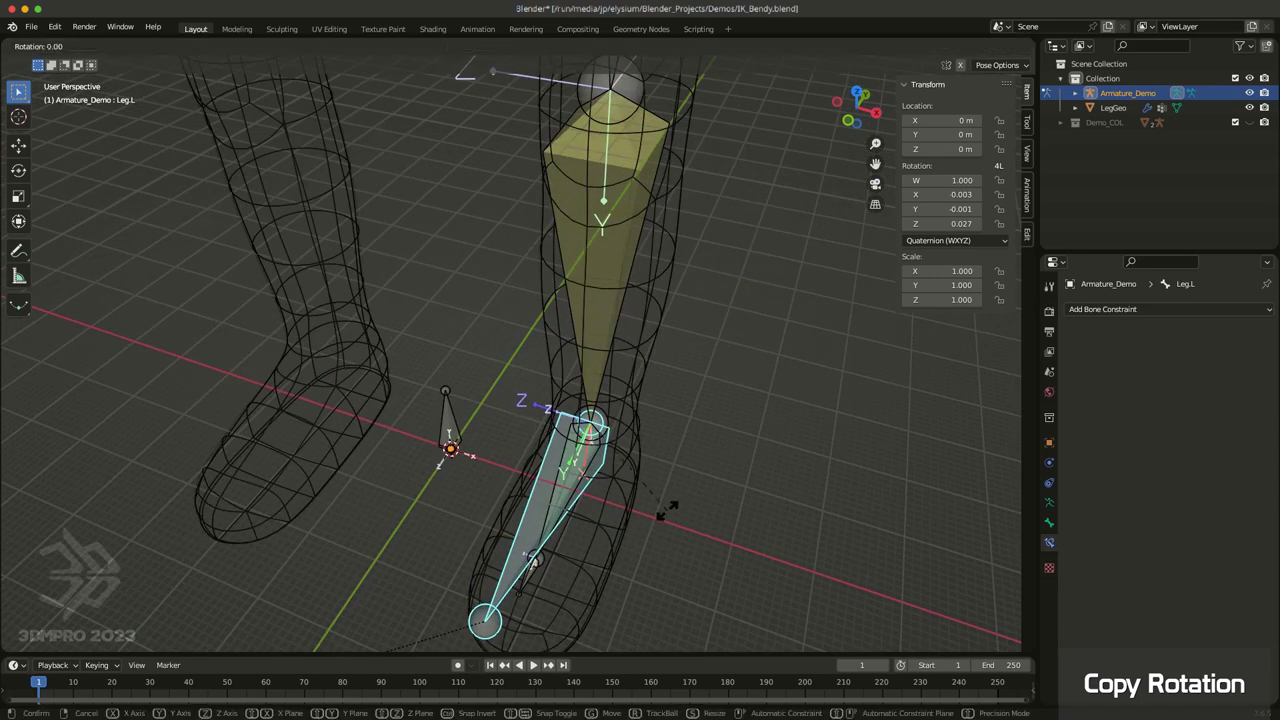
key("z")
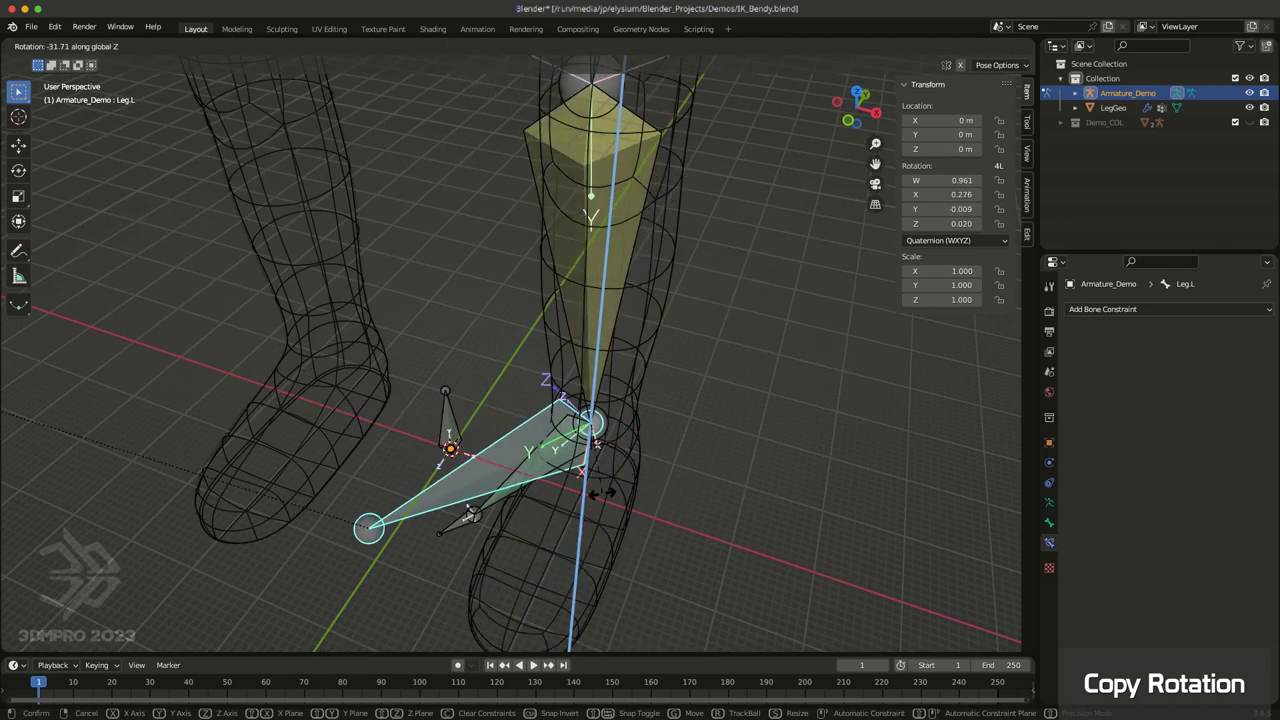
right_click(632, 492)
middle_click_drag(640, 490, 541, 82)
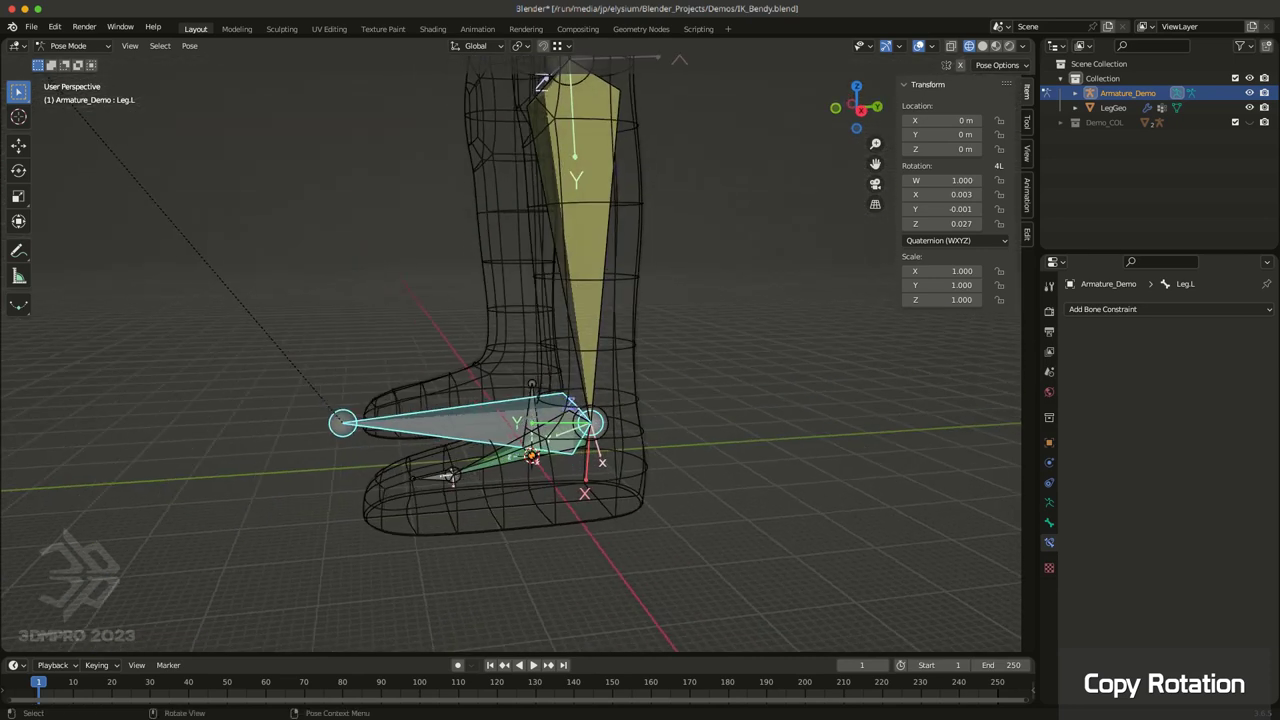
key("r")
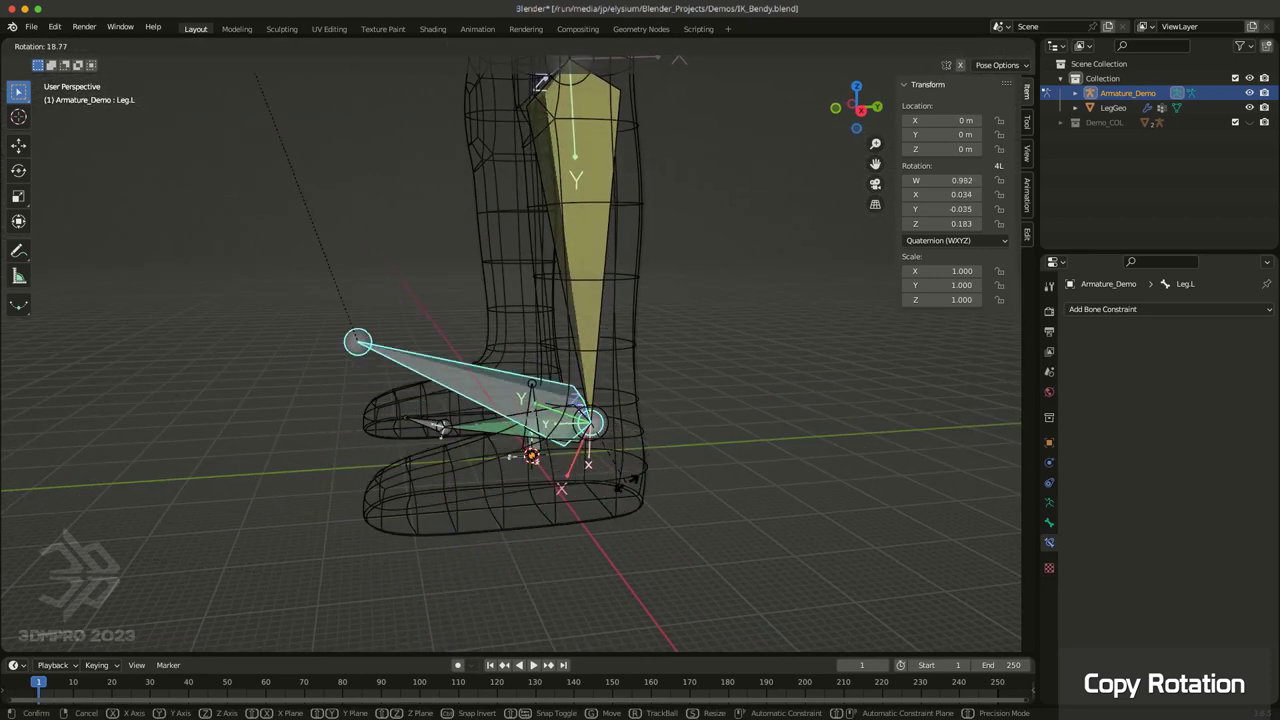
right_click(622, 430)
Step: Compare the armature's rest and posed positions by alternating between Edit Mode and Pose Mode, ending in Pose Mode
scroll(597, 420, "down", 2)
middle_click_drag(592, 418, 575, 549, "shift")
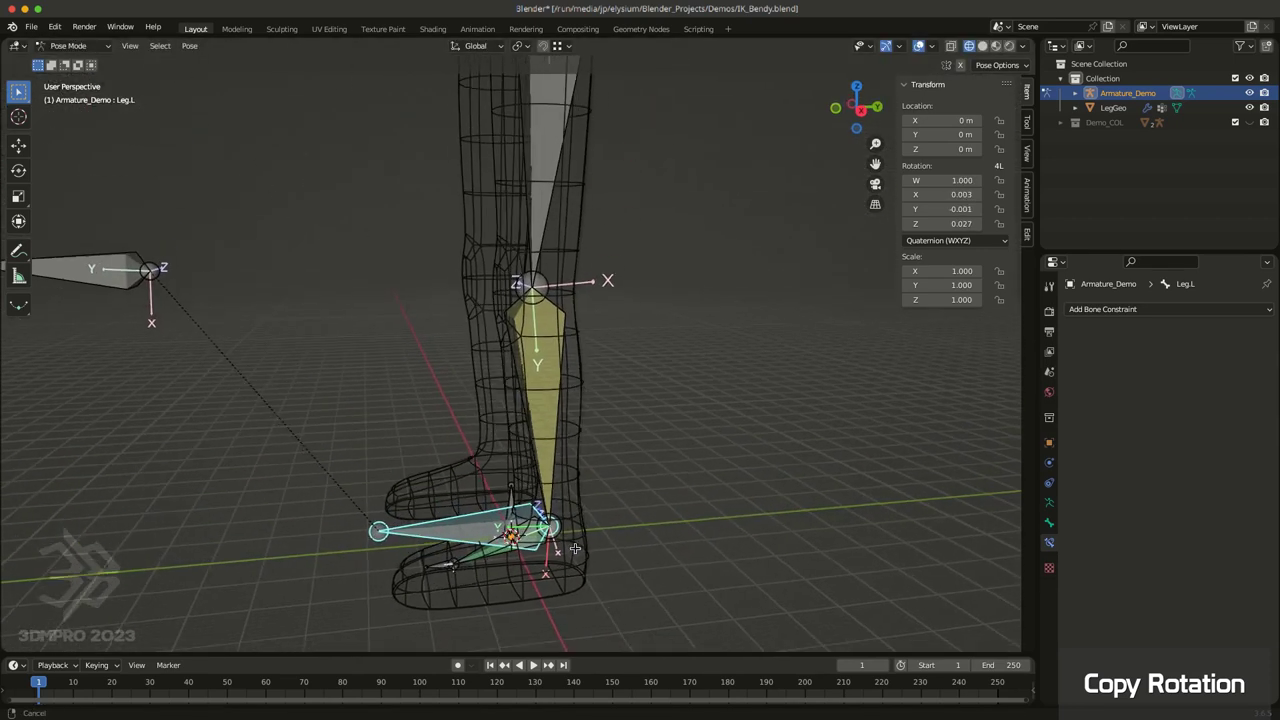
scroll(576, 545, "down", 3)
middle_click_drag(580, 438, 664, 506, "shift")
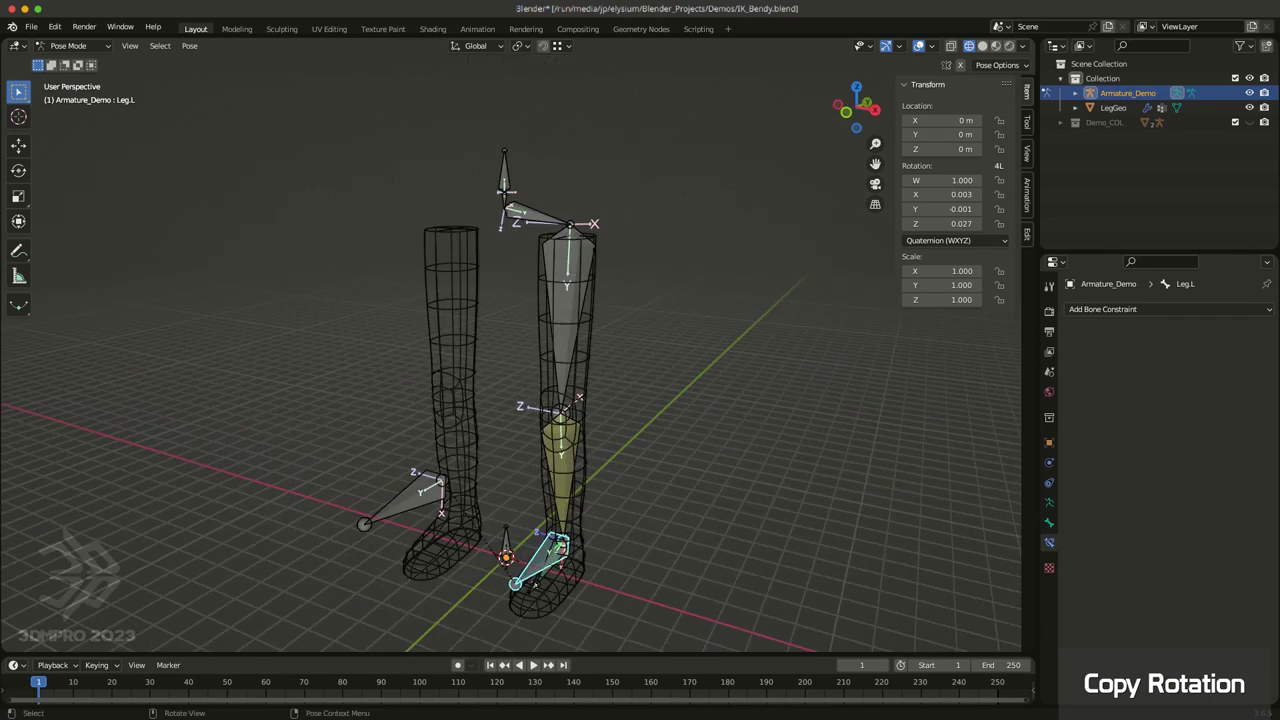
key("Tab")
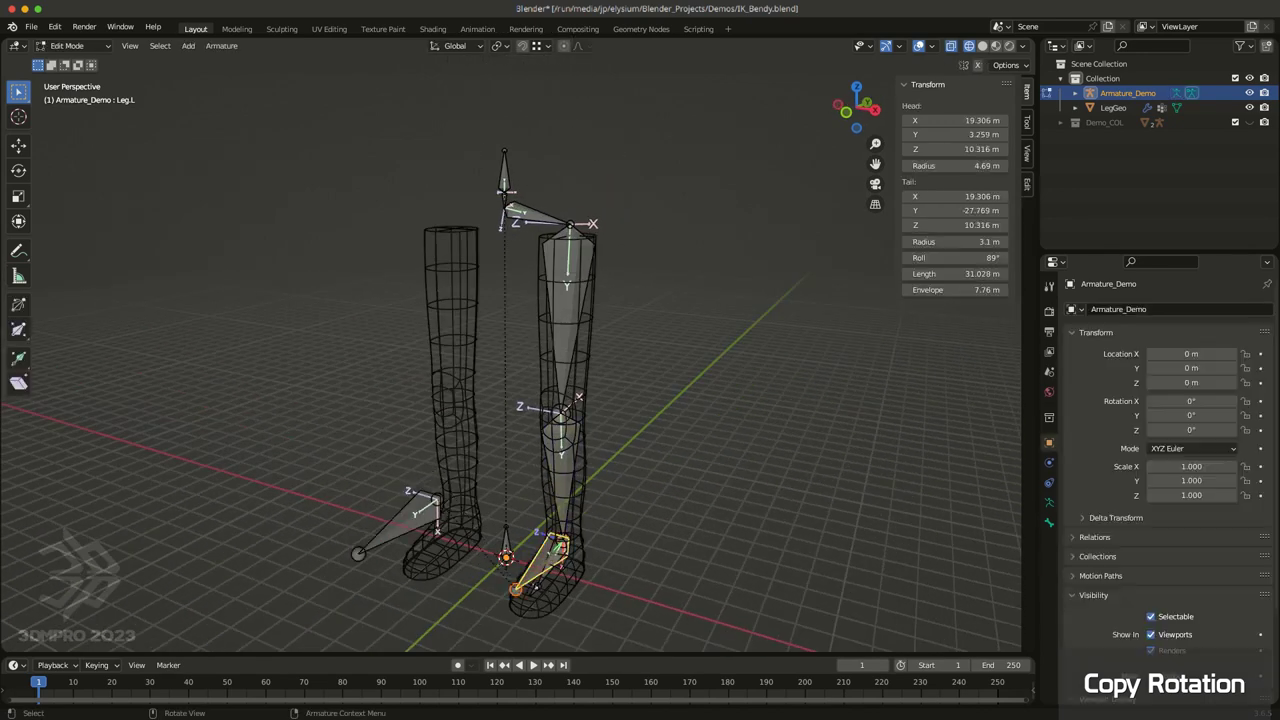
middle_click_drag(660, 506, 572, 468)
key("Tab")
key("Tab")
key("Tab")
key("Tab")
key("Tab")
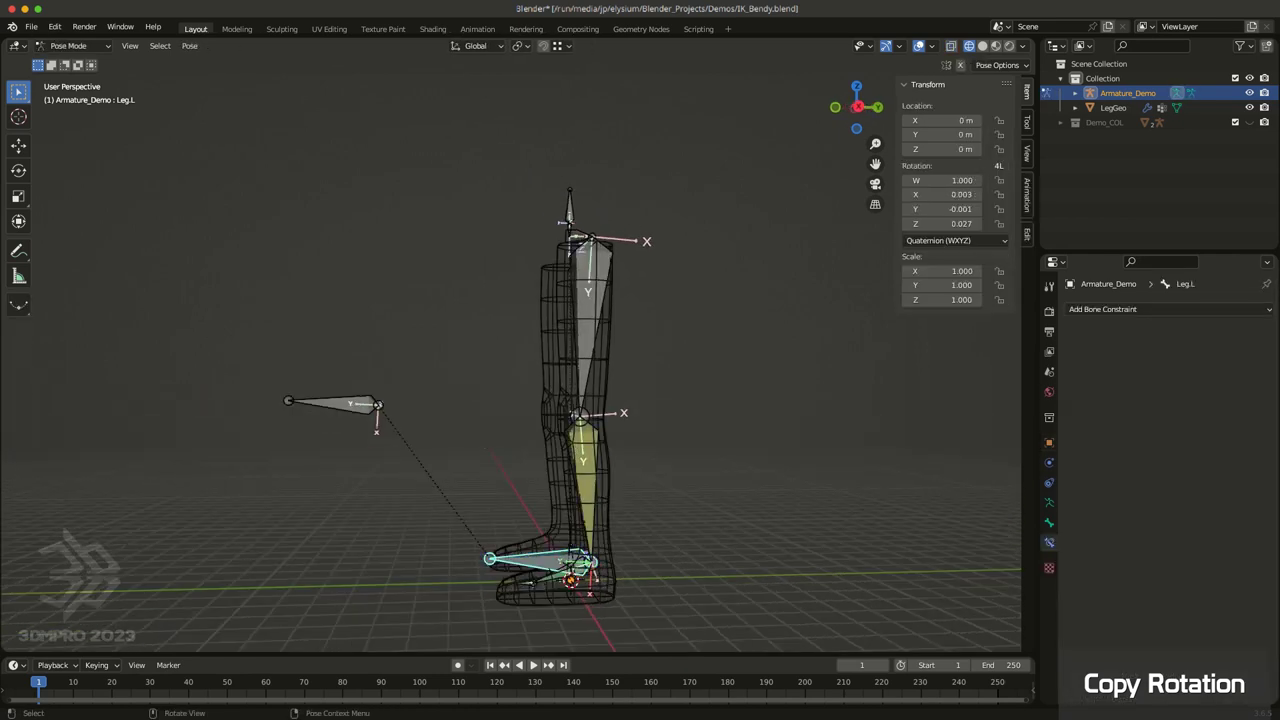
Step: Clear the pose rotation of Leg.L
key("alt+r")
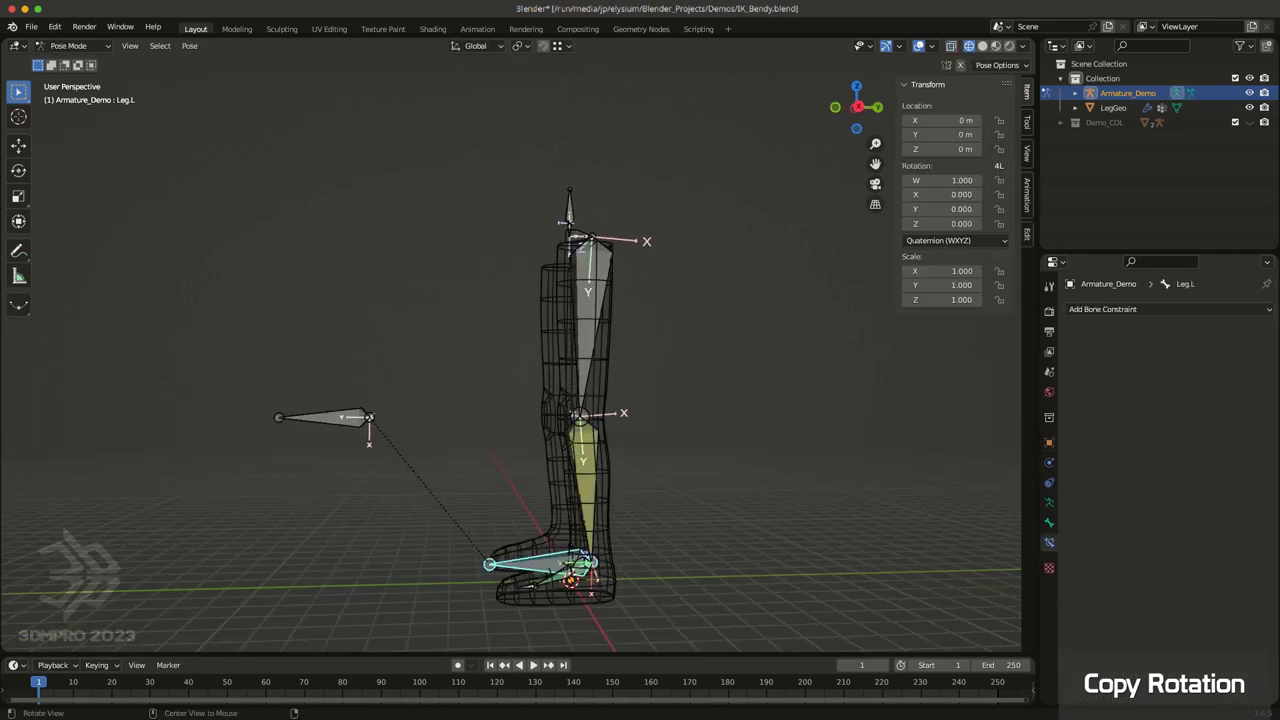
middle_click_drag(572, 468, 660, 498)
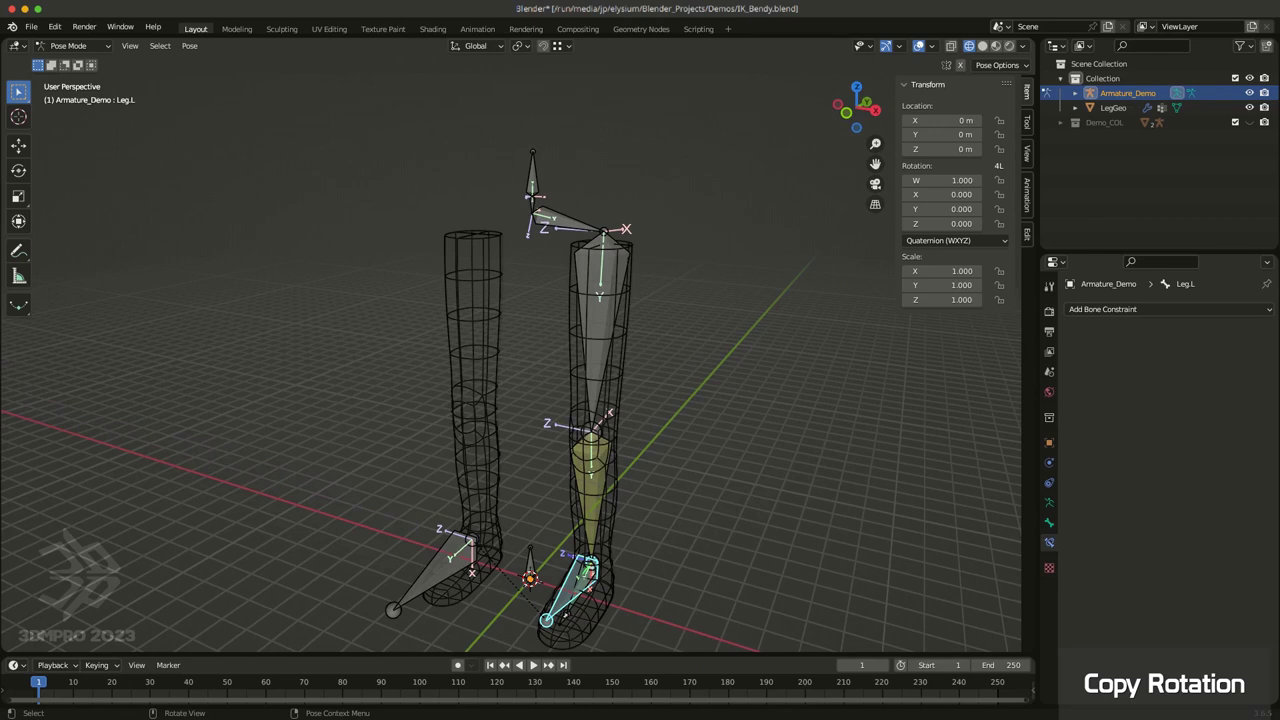
middle_click_drag(661, 520, 682, 450)
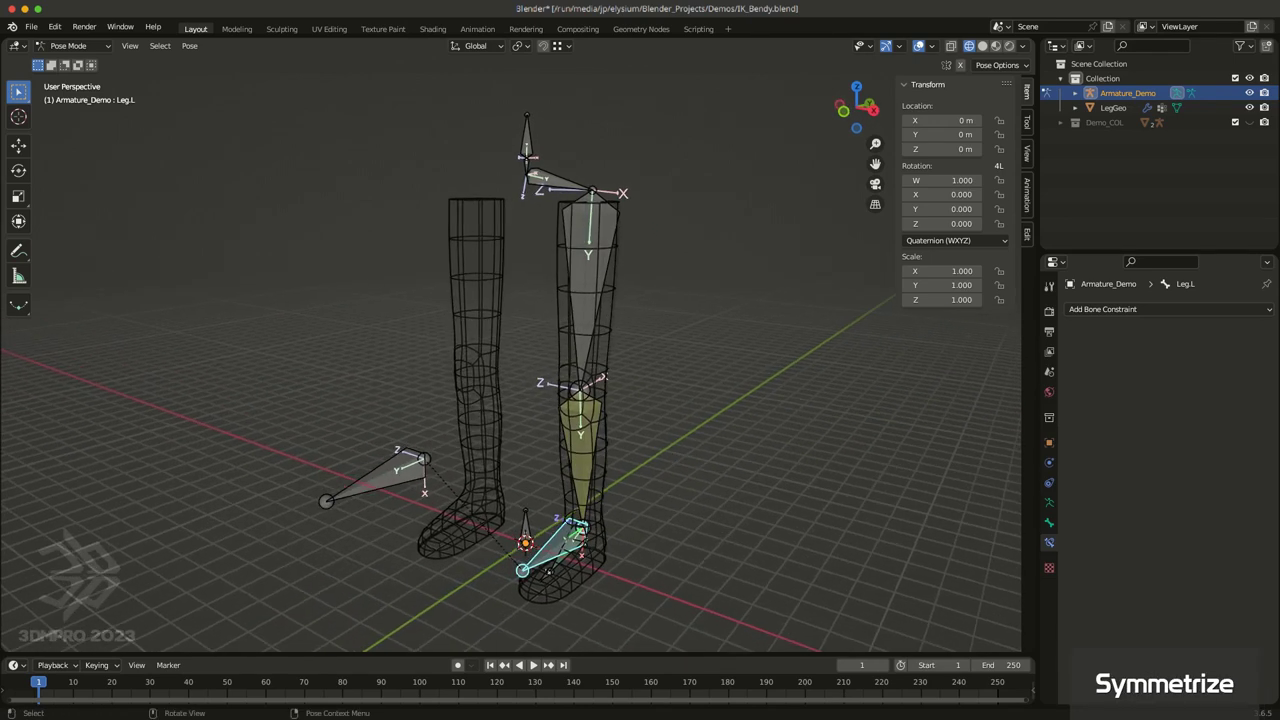
mouse_move(440, 410)
middle_mouse_down()
mouse_move(400, 412)
mouse_move(440, 410)
middle_mouse_up()
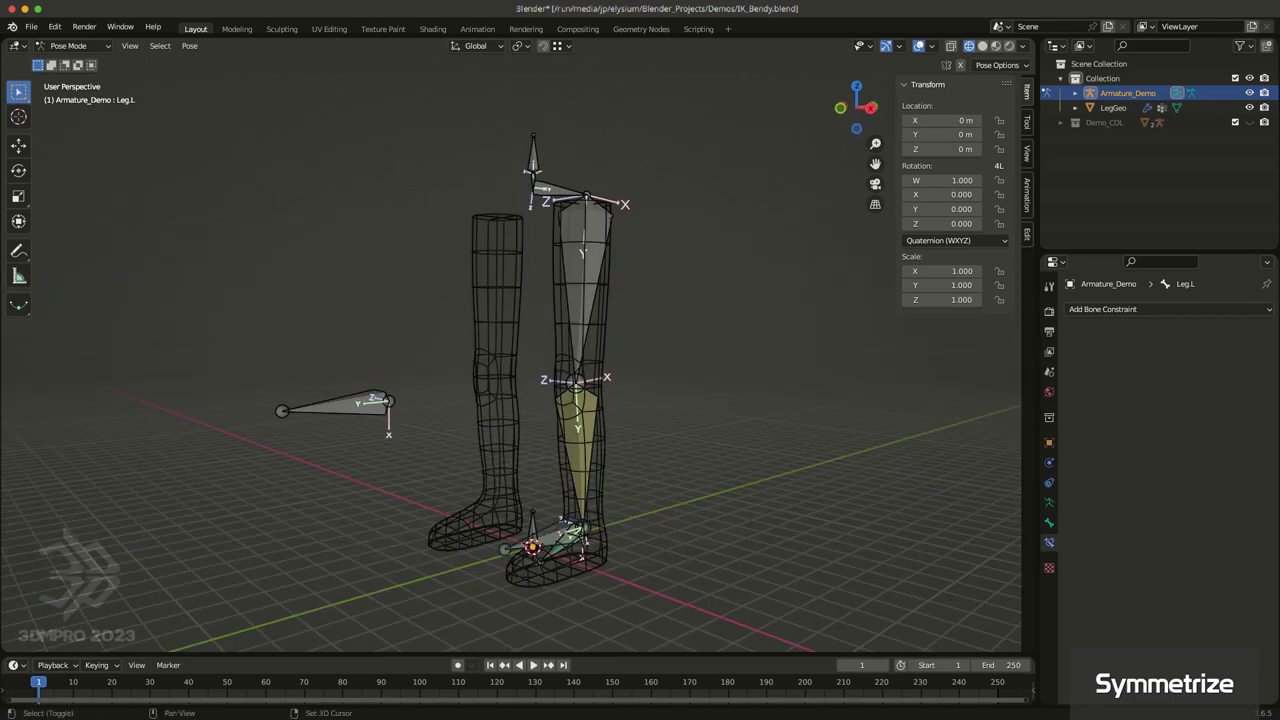
Step: In Edit Mode, select the left-side bones from hip.L through the leg, foot and knee aim, and symmetrize them to the right side
key("Tab")
middle_click_drag(636, 482, 722, 500)
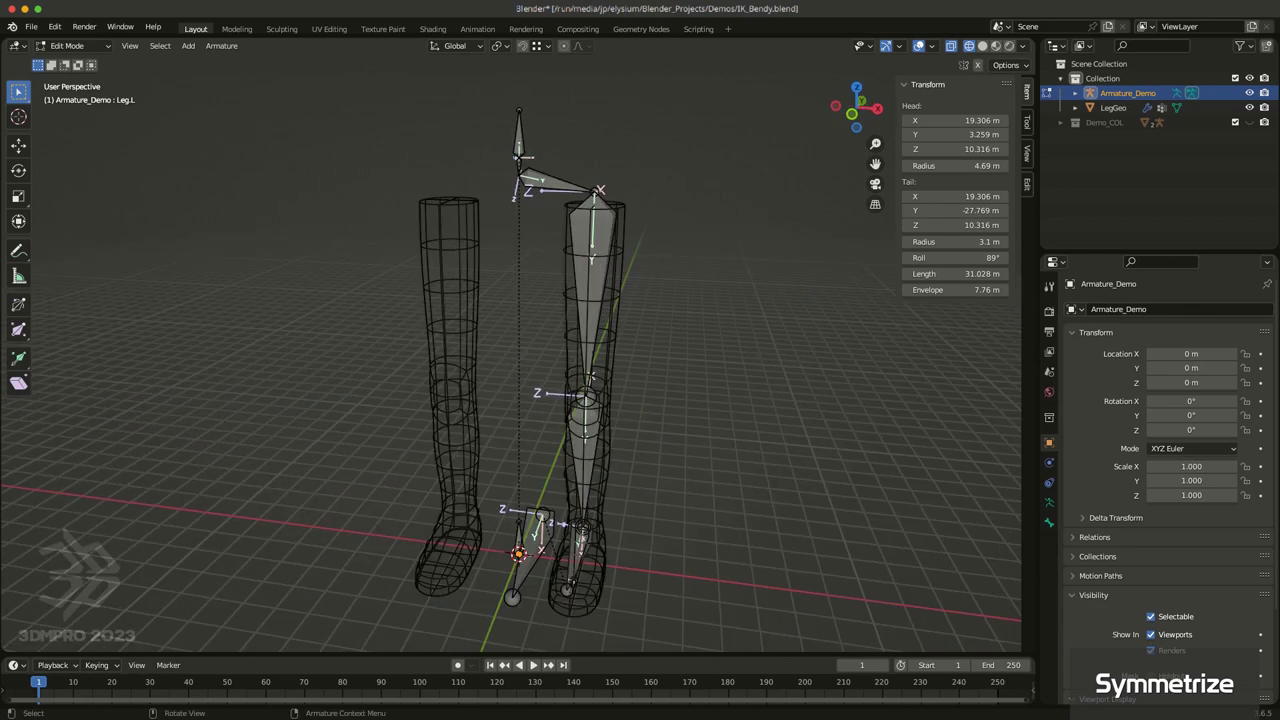
middle_click_drag(591, 376, 622, 322)
scroll(592, 328, "down", 3)
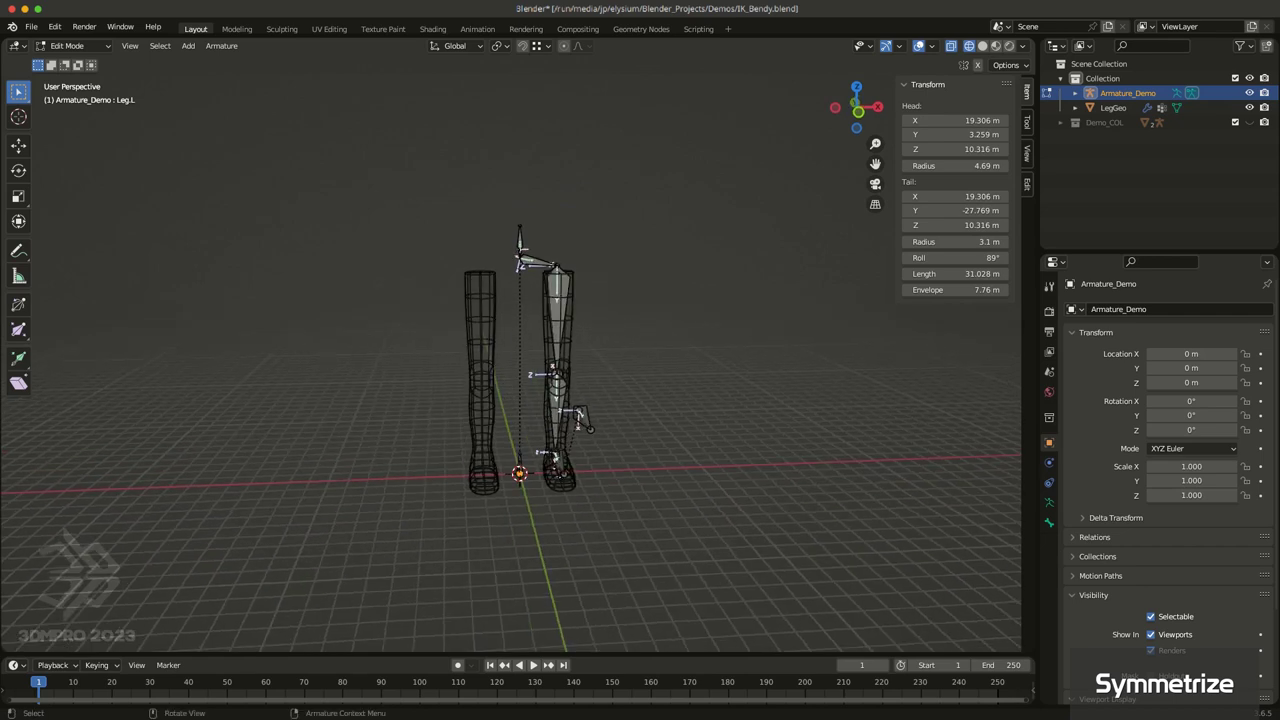
left_click_drag(537, 277, 581, 388)
left_click(539, 262)
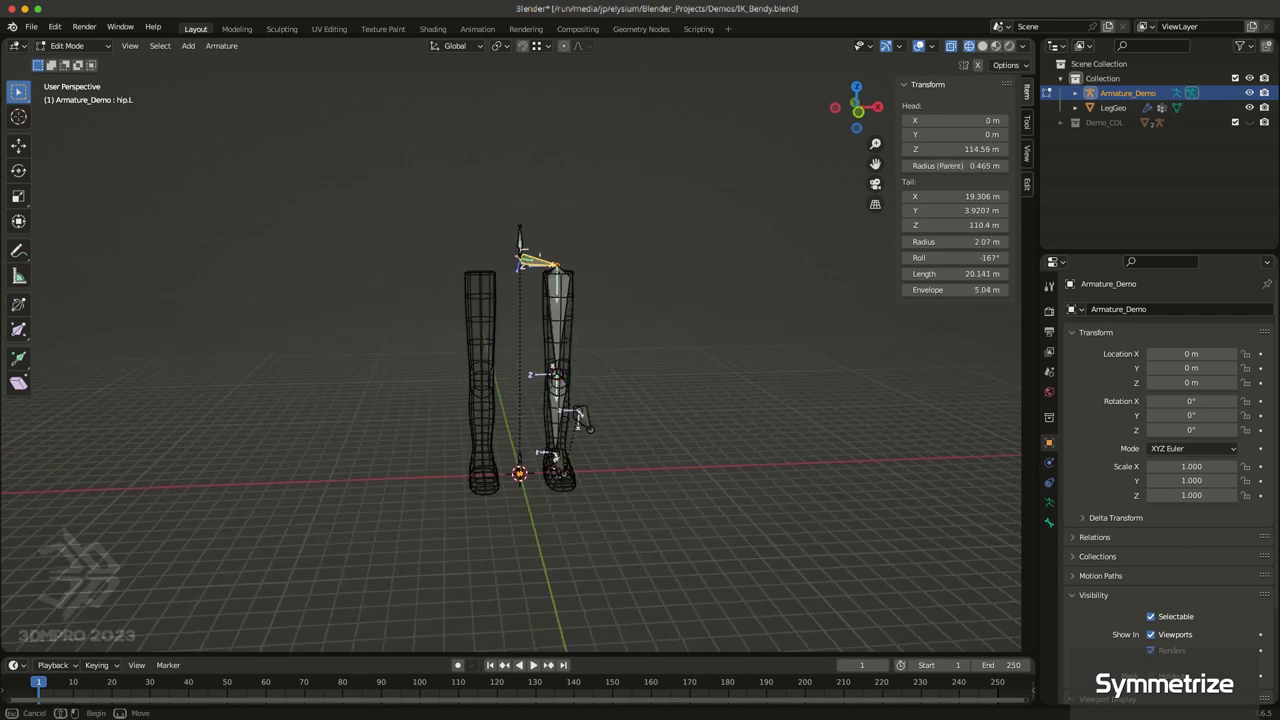
left_click_drag(536, 250, 678, 518, "shift")
middle_click_drag(678, 518, 538, 517)
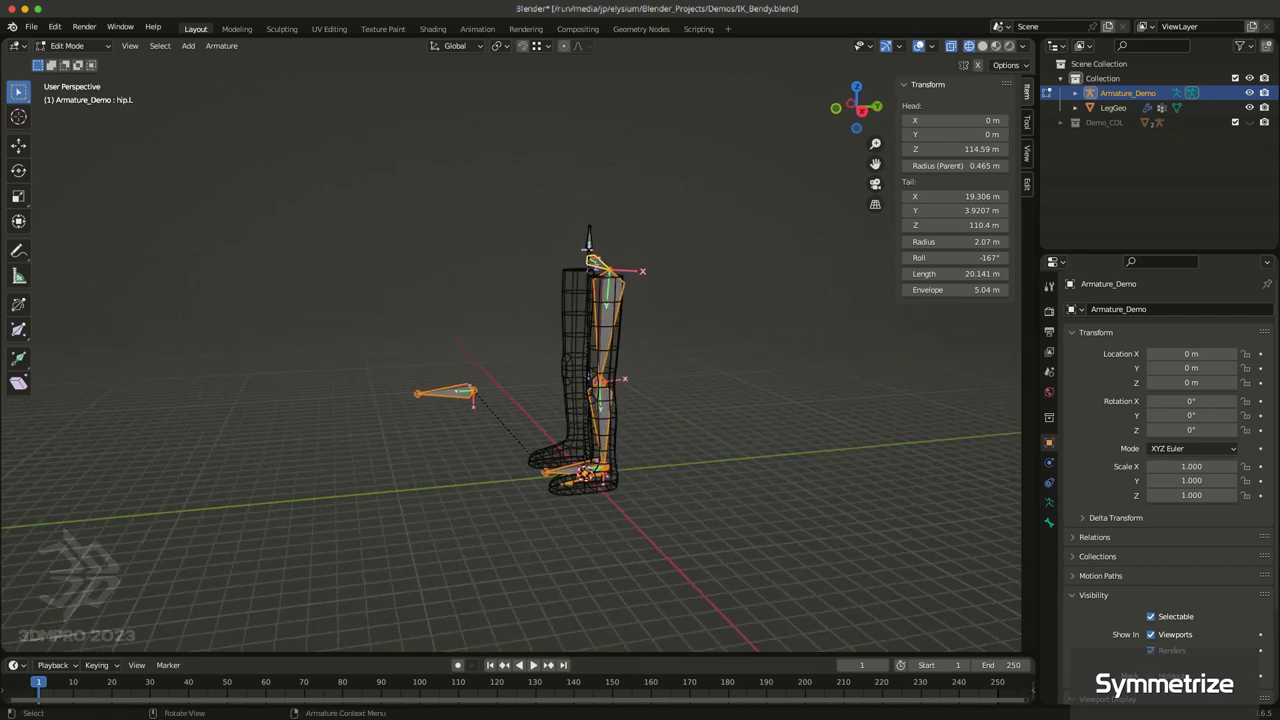
right_click(560, 294)
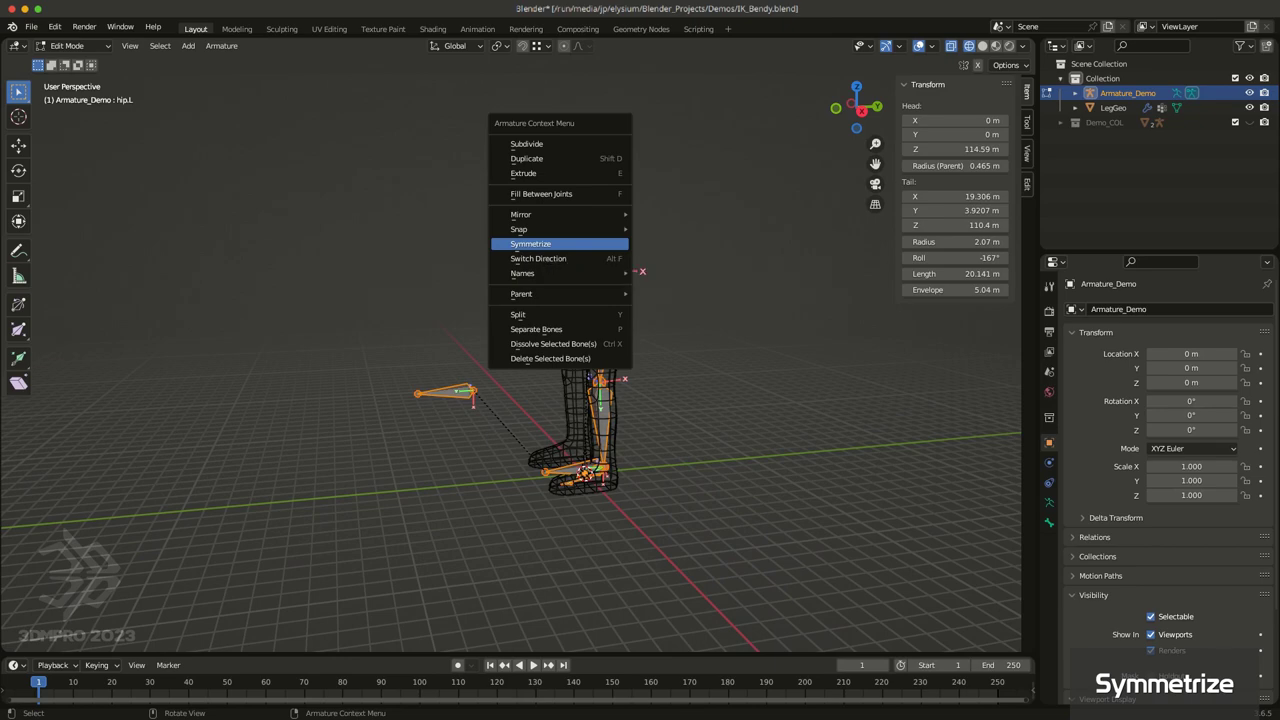
left_click(560, 244)
middle_click_drag(560, 245, 680, 249)
scroll(680, 249, "up", 5)
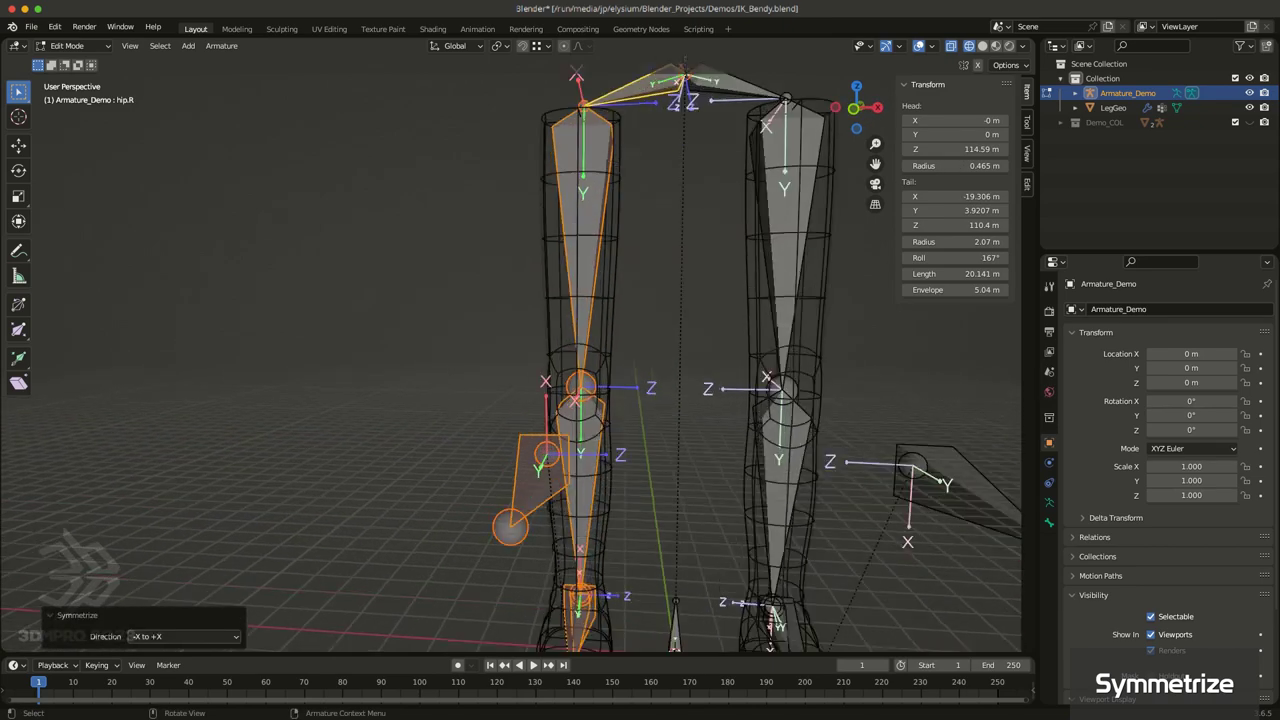
Step: Try raising Leg.R along the global Z axis in Pose Mode to test the mirrored leg's IK
middle_click_drag(682, 315, 584, 270)
key("ctrl+Tab")
left_click(505, 425)
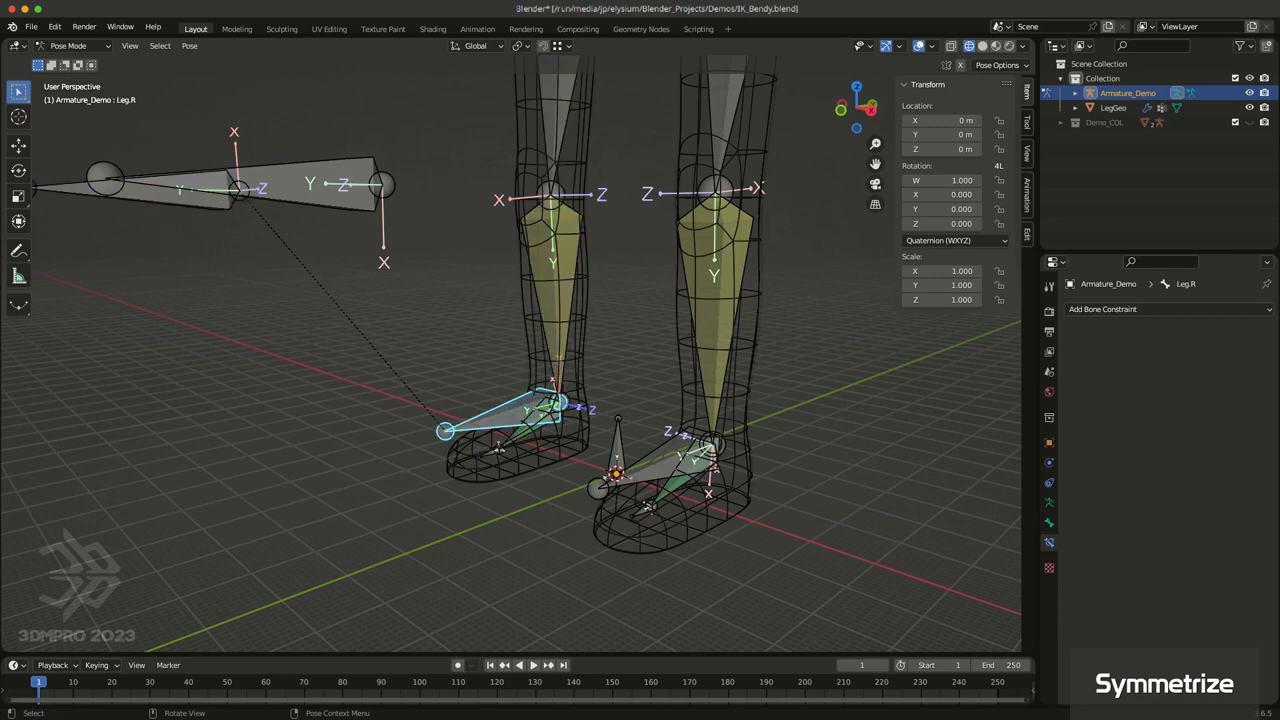
key("g")
key("z")
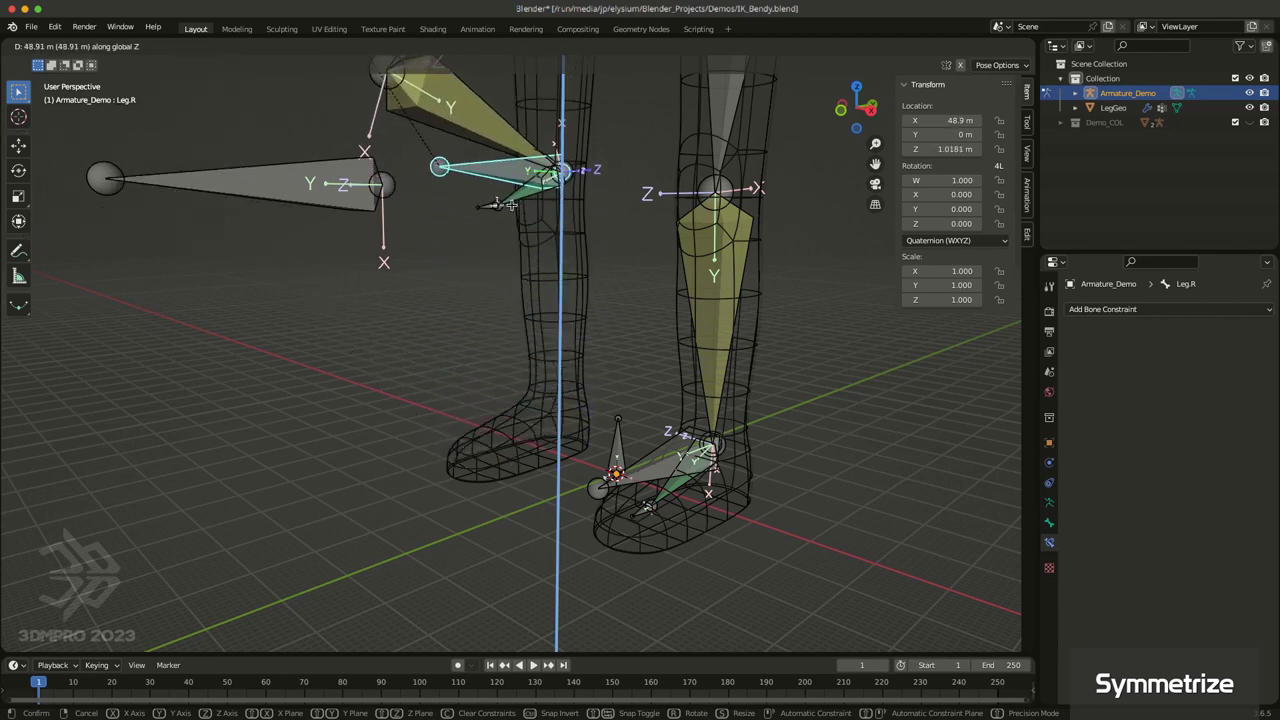
right_click(512, 207)
middle_click_drag(530, 265, 579, 444)
scroll(608, 333, "down", 4)
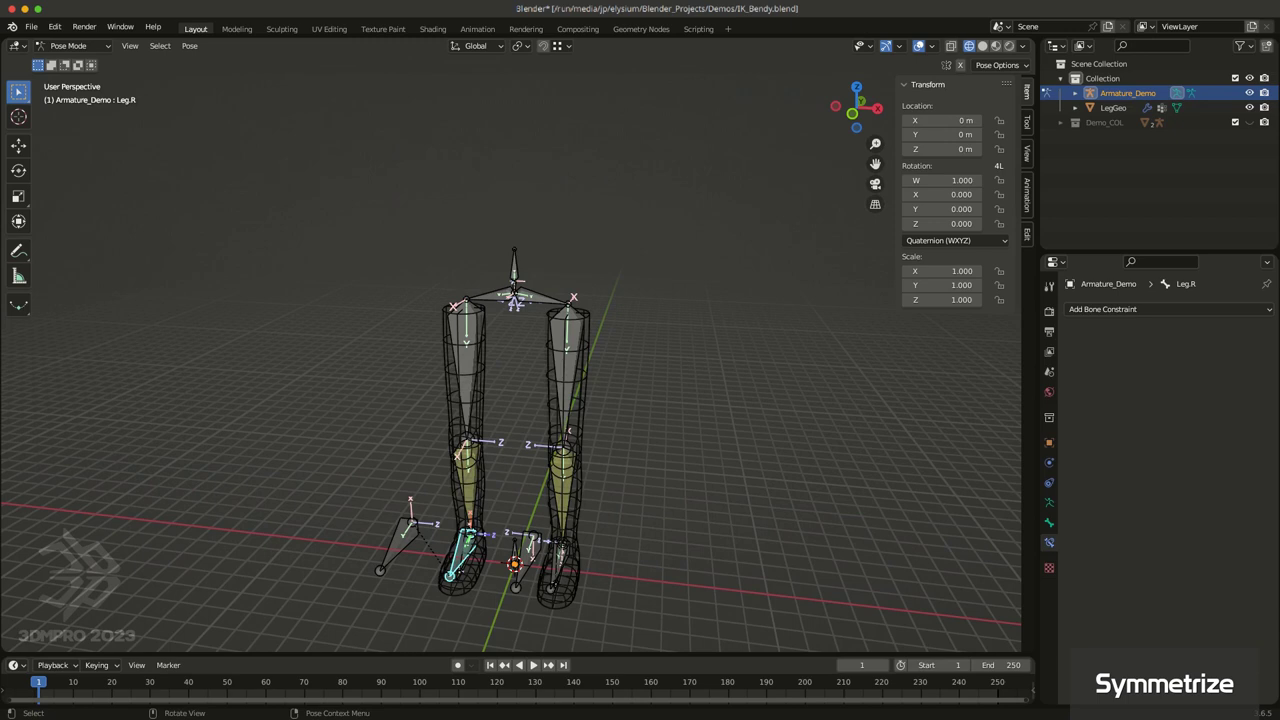
Step: Try moving Leg.L along the global Z axis to test the left leg's IK
middle_click_drag(514, 300, 521, 280)
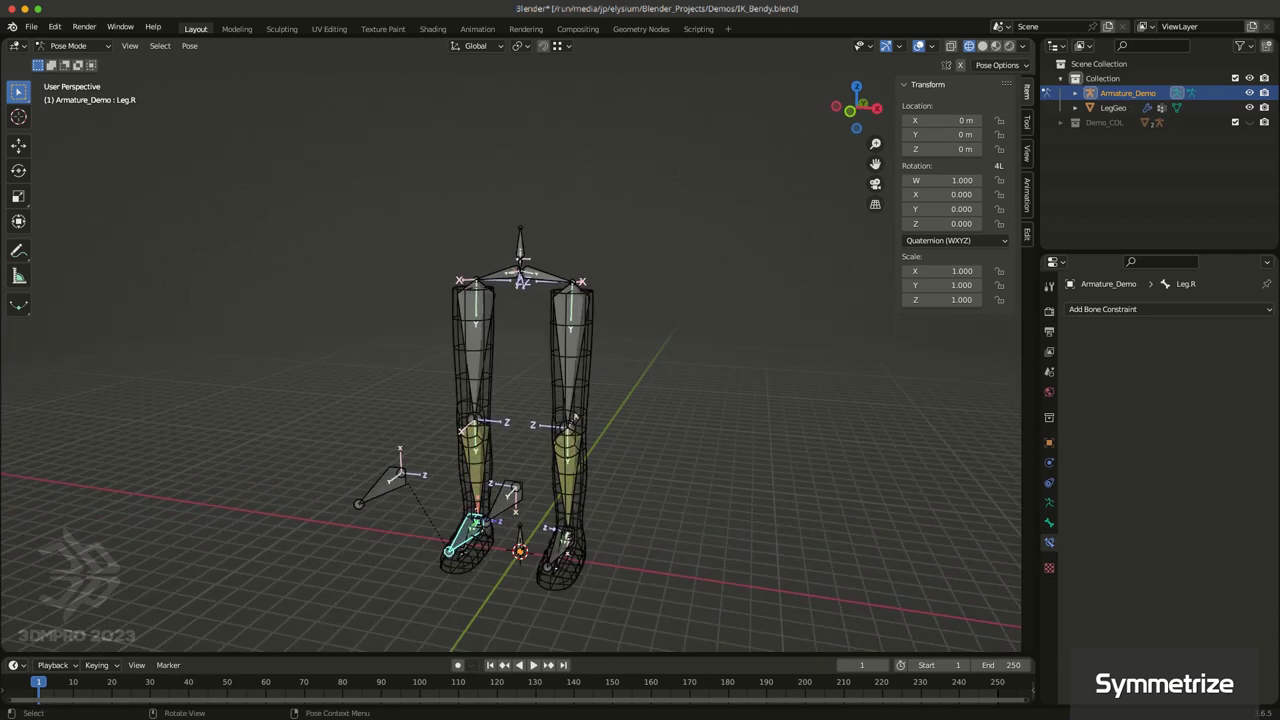
scroll(518, 380, "up", 2)
middle_click_drag(518, 380, 545, 282, "shift")
left_click(553, 508)
key("g")
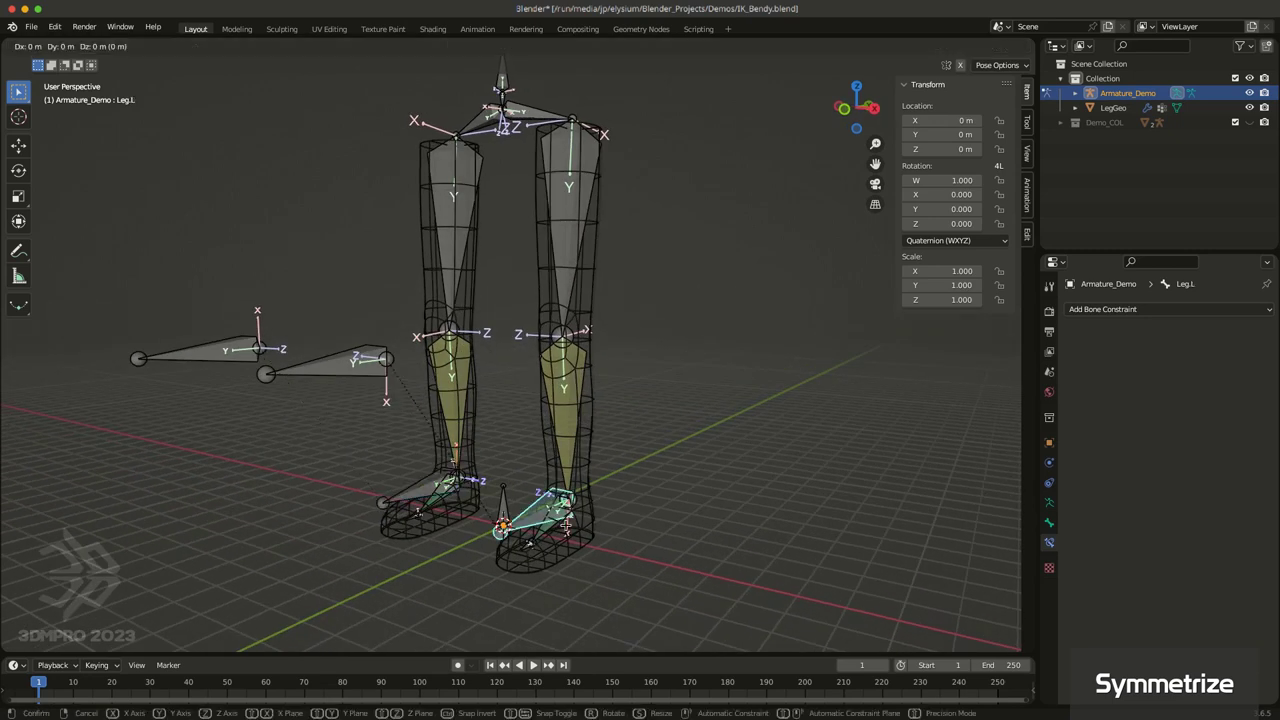
key("z")
right_click(582, 410)
Step: In Object Mode, parent LegGeo to Armature_Demo with automatic weights
middle_click_drag(632, 396, 686, 411)
key("ctrl+Tab")
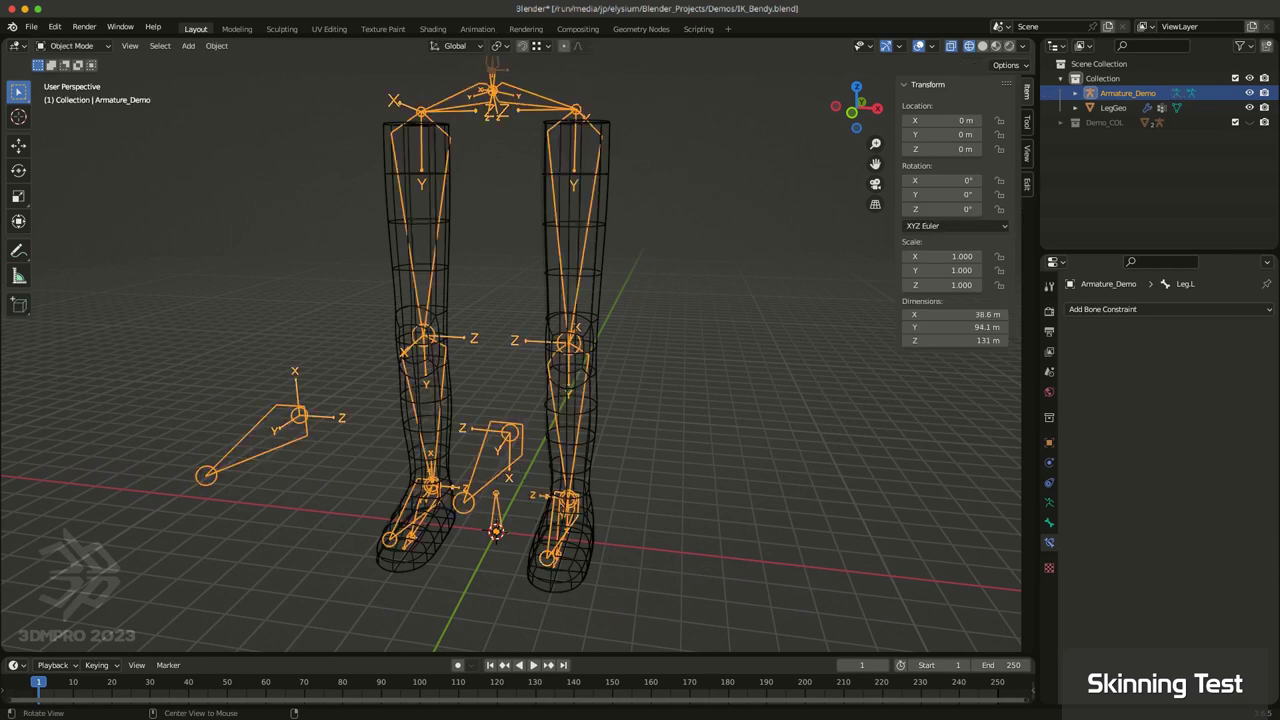
left_click(597, 378)
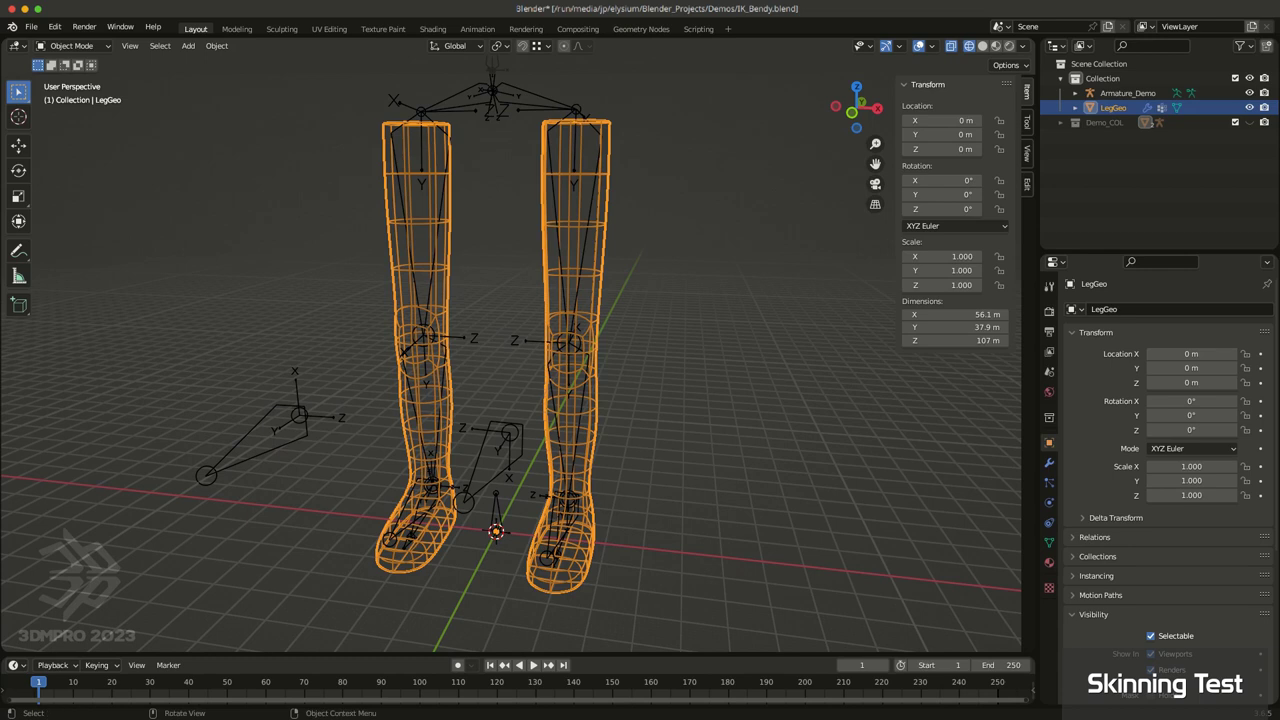
left_click(521, 441, "shift")
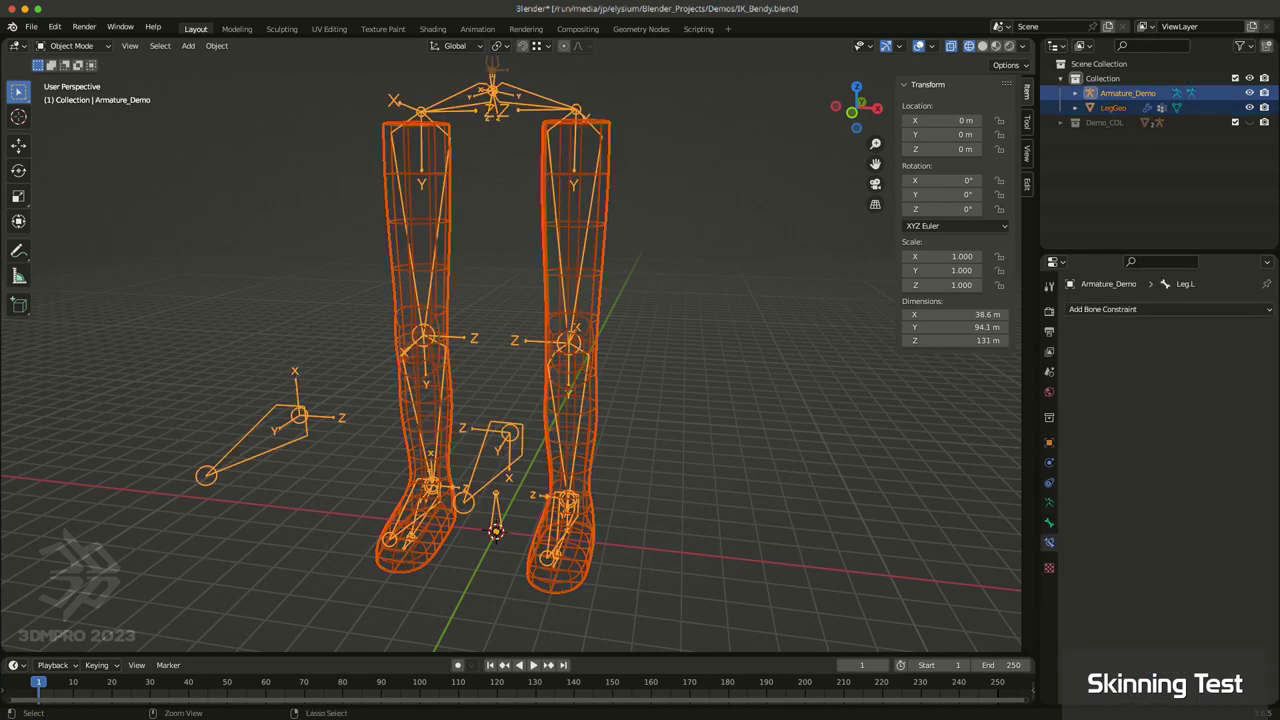
key("ctrl+p")
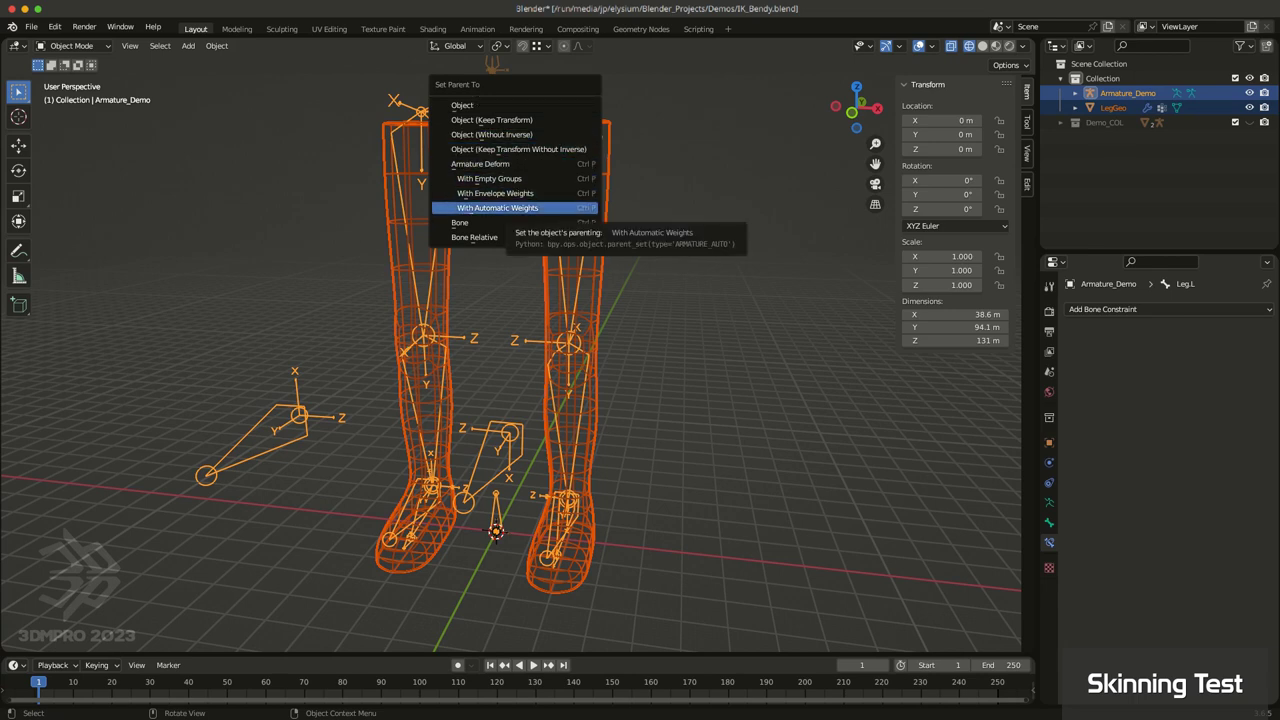
left_click(497, 207)
middle_click_drag(497, 207, 624, 418)
scroll(624, 418, "up", 4)
scroll(624, 418, "down", 3)
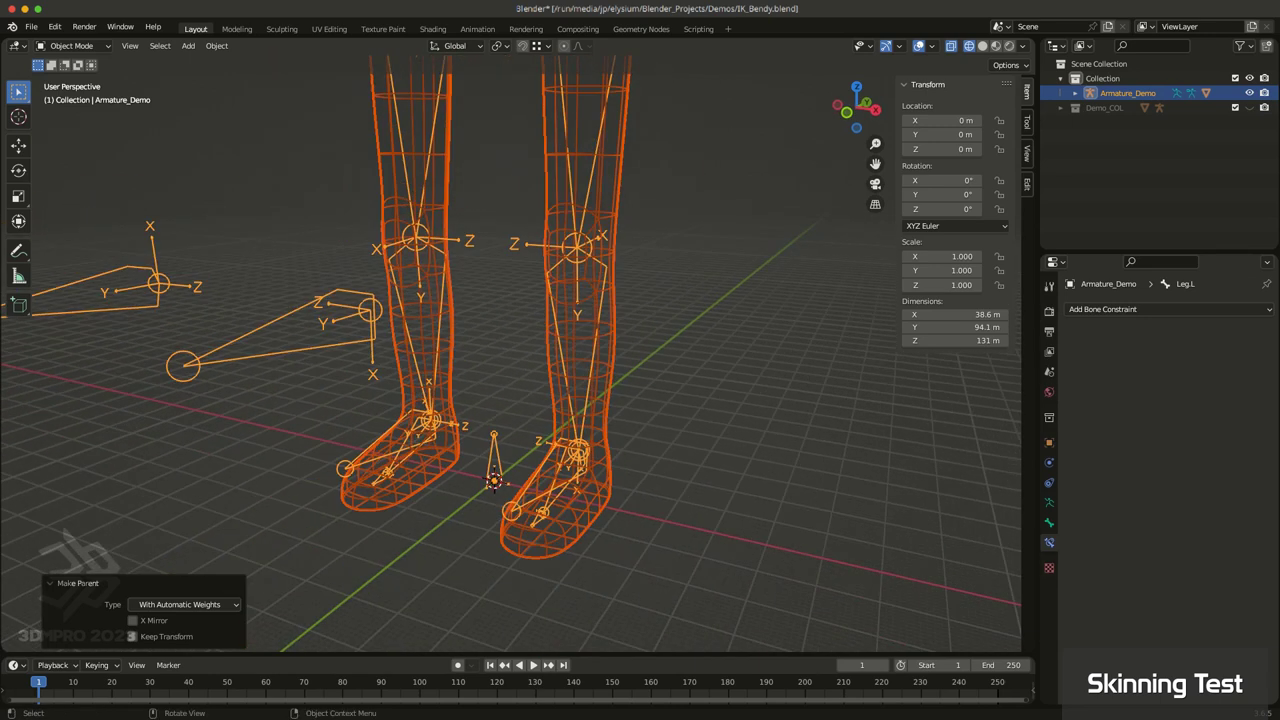
Step: Select only Armature_Demo, switch the viewport to solid shading and enter Pose Mode
key("alt+a")
left_click(591, 408)
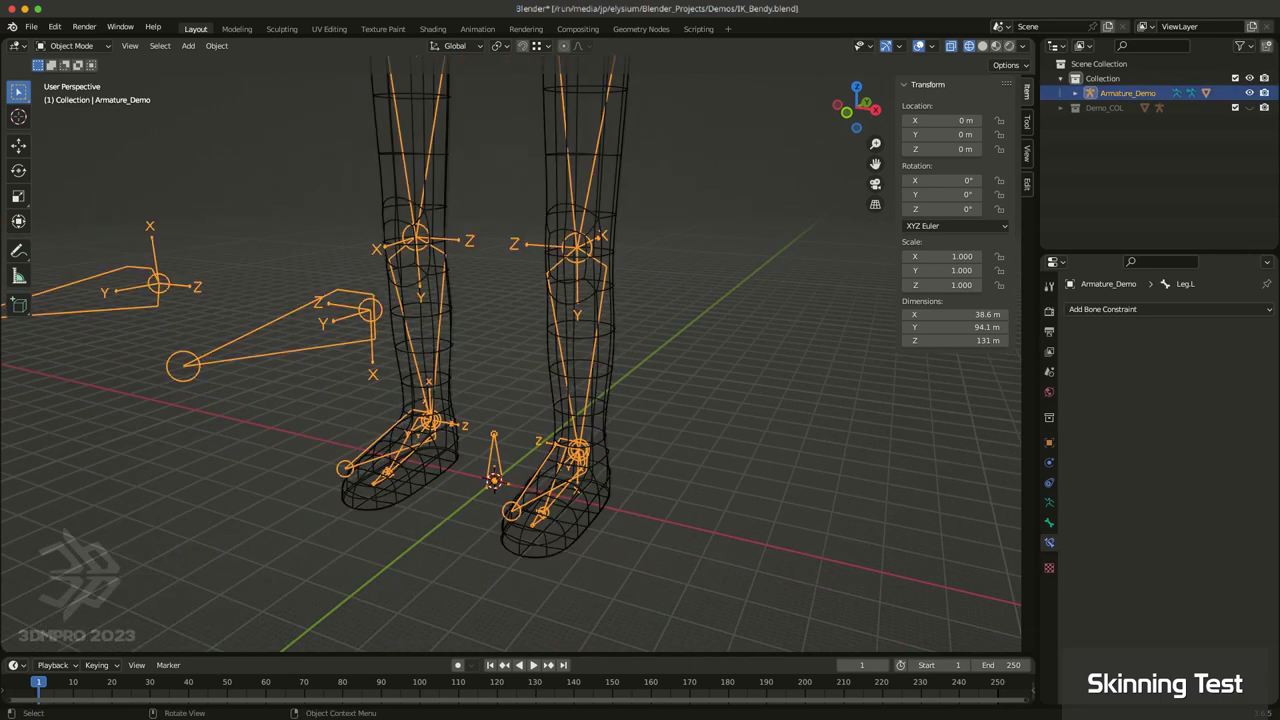
mouse_move(591, 408)
middle_mouse_down()
mouse_move(567, 370)
mouse_move(571, 465)
mouse_move(613, 472)
middle_mouse_up()
key("shift+z")
scroll(568, 375, "down", 3)
key("ctrl+Tab")
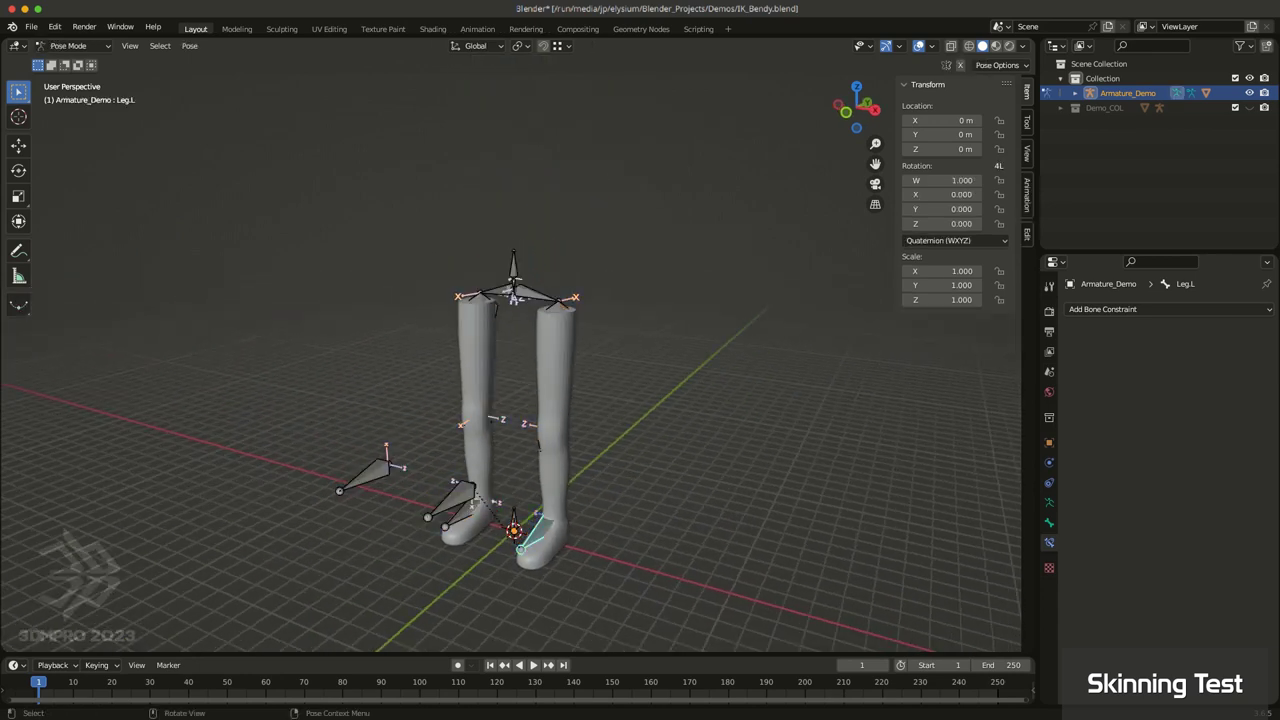
Step: Disable Deform in the bone properties of kneeAim.L and kneeAim.R
middle_click_drag(575, 548, 505, 535)
middle_click_drag(505, 535, 488, 439, "shift")
scroll(480, 446, "up", 4)
scroll(488, 439, "down", 4)
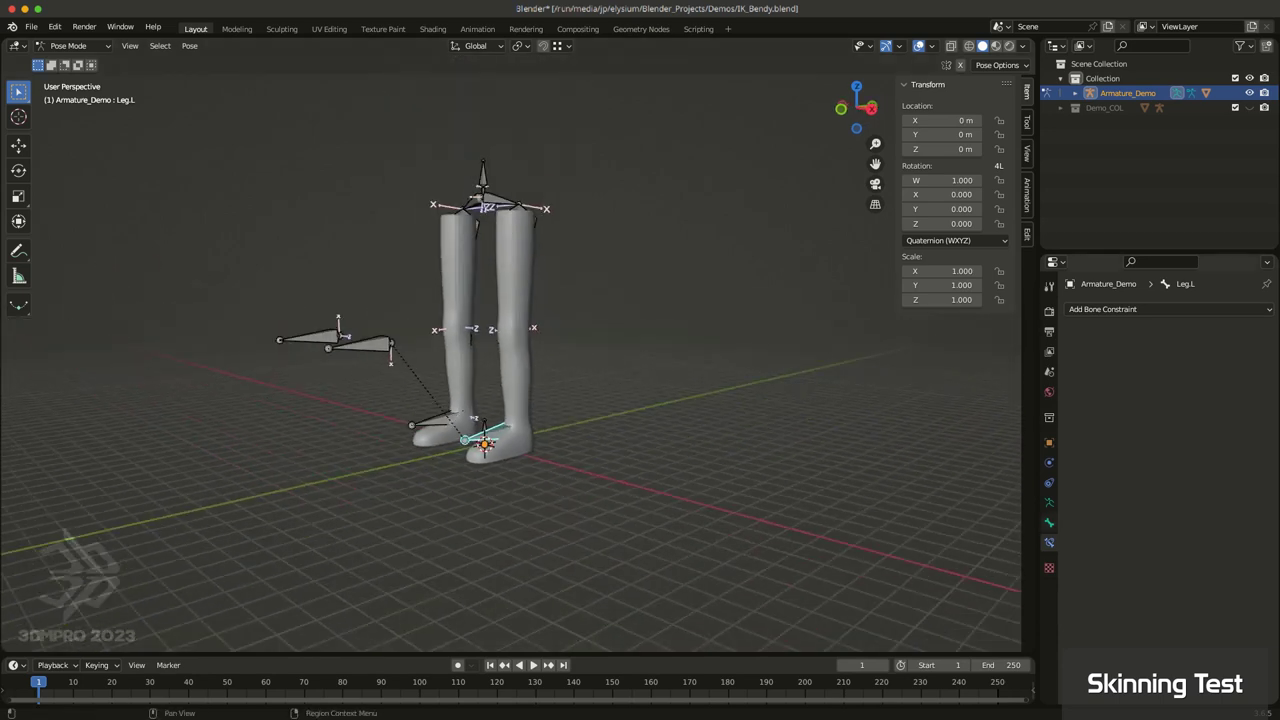
left_click(1049, 522)
left_click(368, 345)
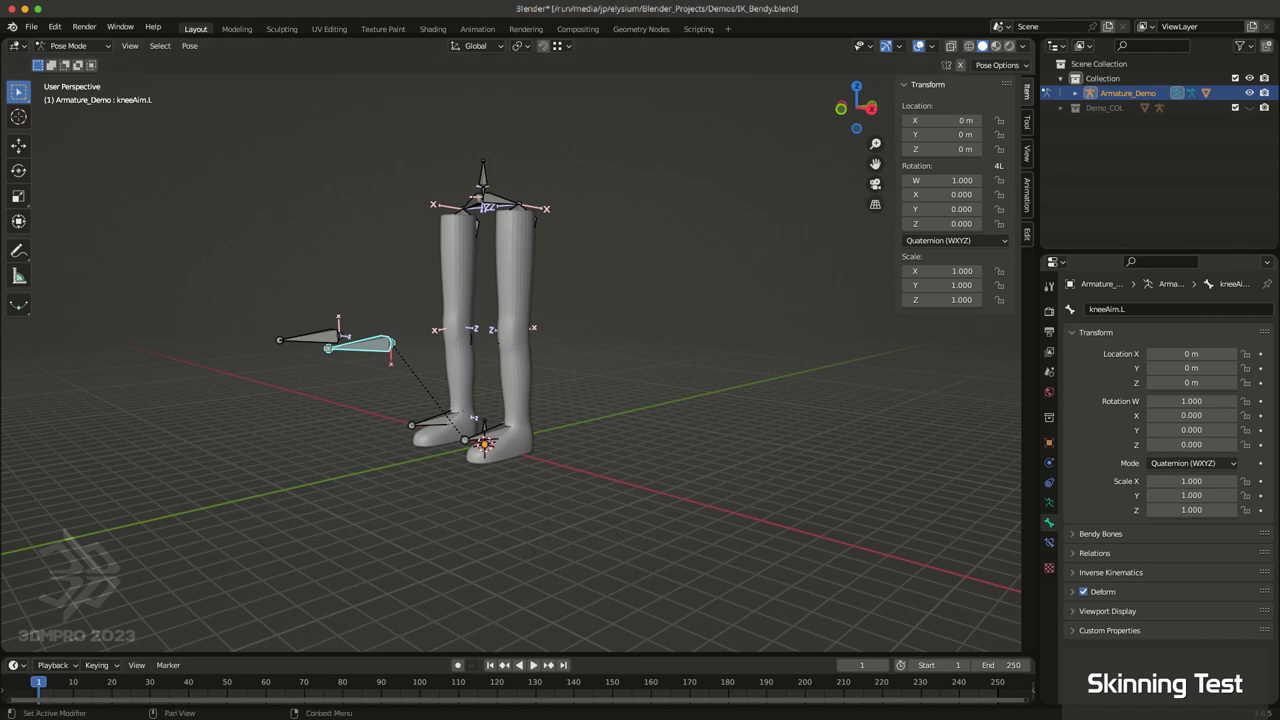
scroll(520, 335, "up", 3)
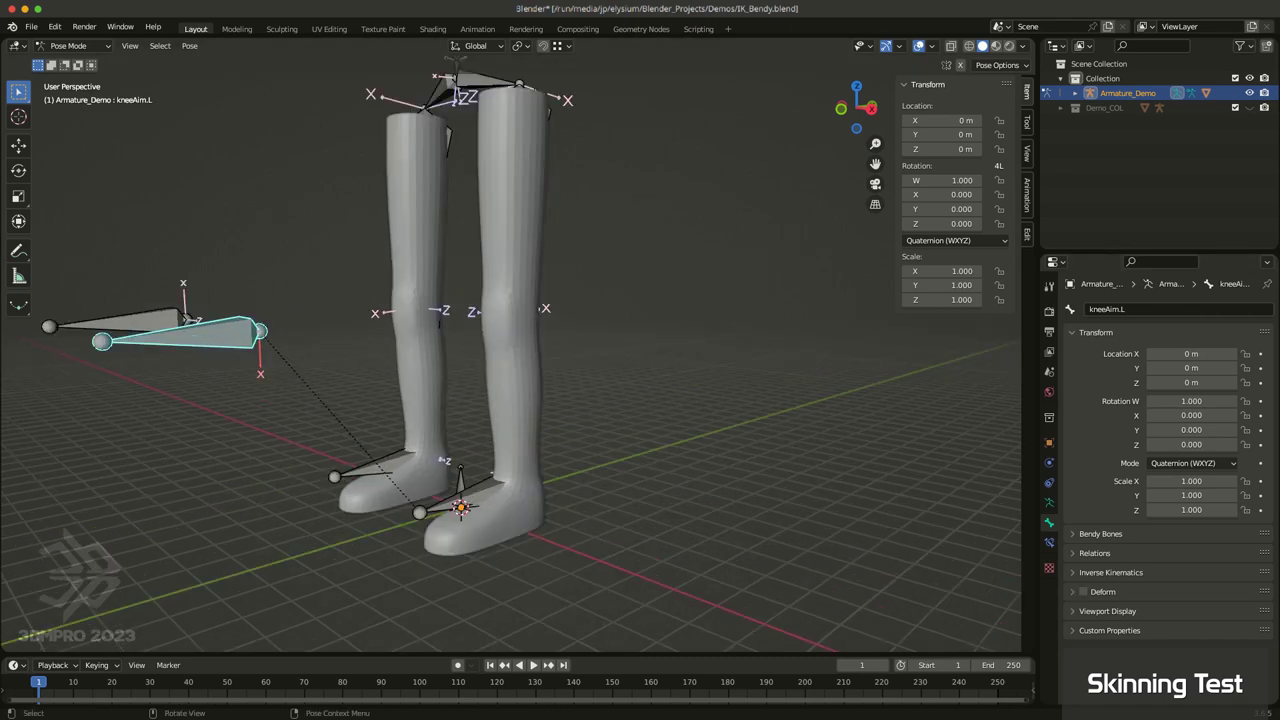
left_click(150, 320)
left_click(1083, 592)
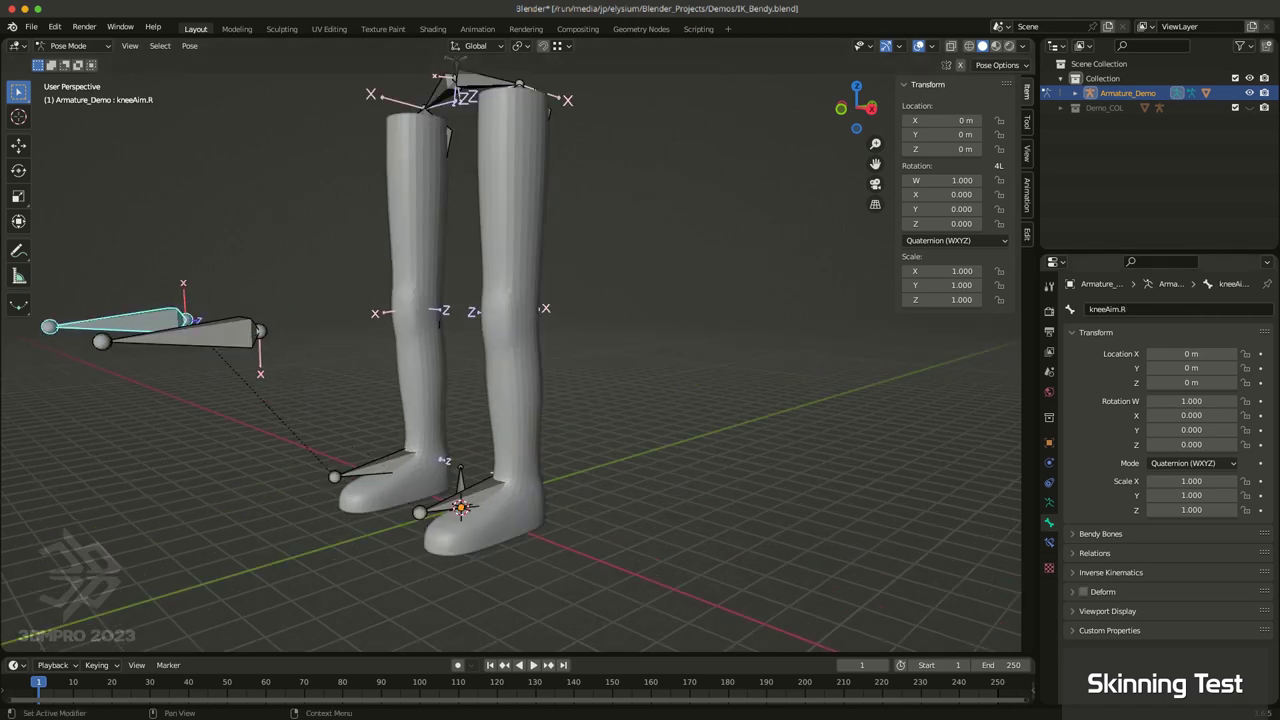
Step: Return to Object Mode, select LegGeo and remove its kneeAim.L and kneeAim.R vertex groups
middle_click_drag(565, 517, 598, 541, "shift")
left_click(502, 522)
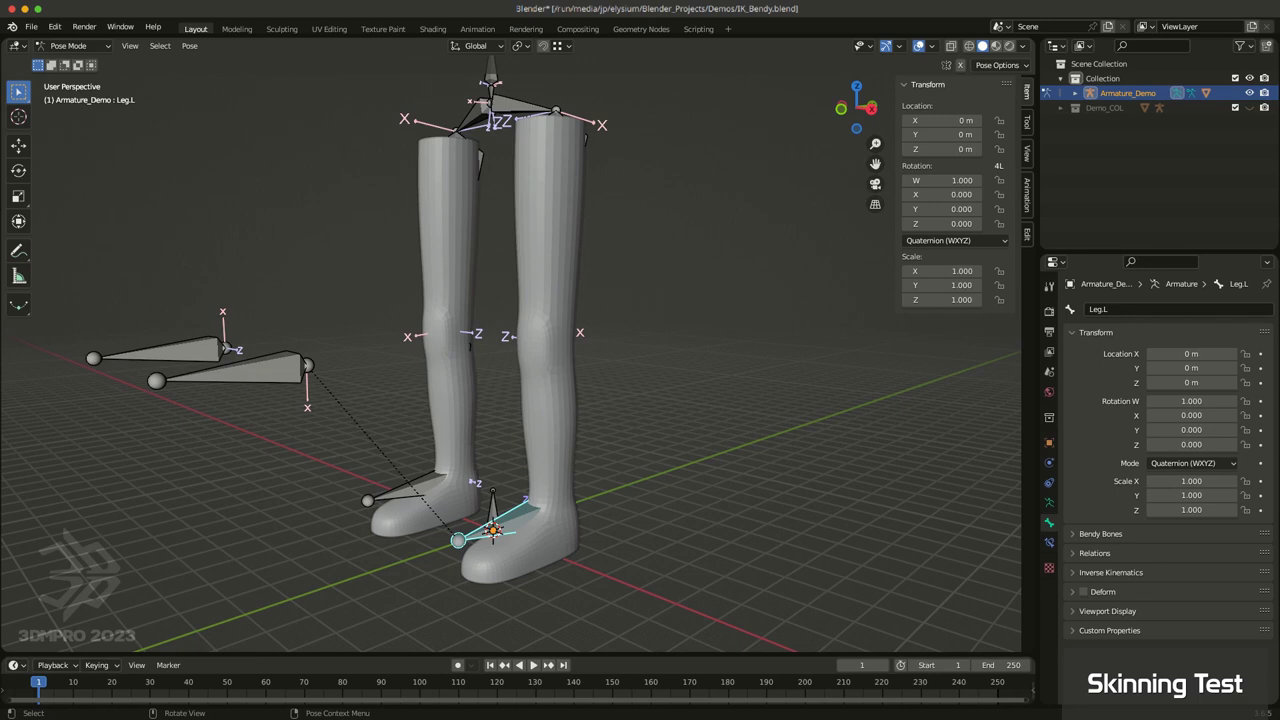
key("ctrl+Tab")
left_click(548, 380)
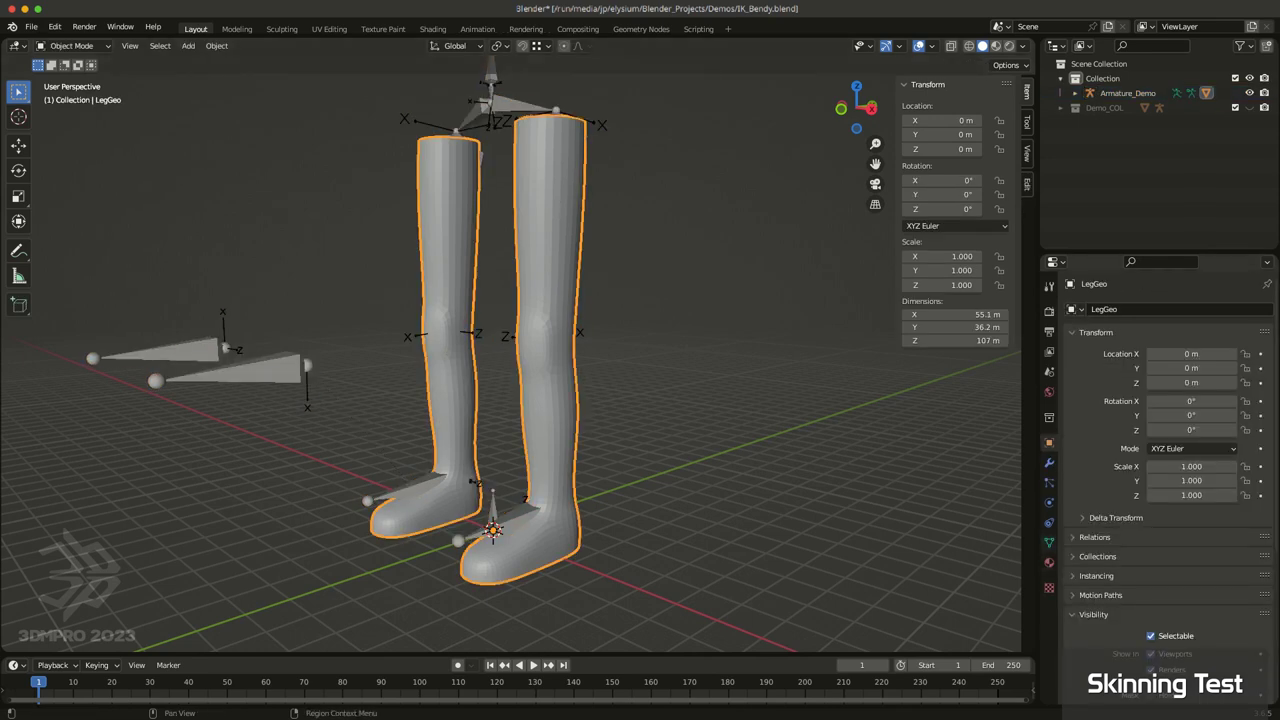
left_click(1048, 542)
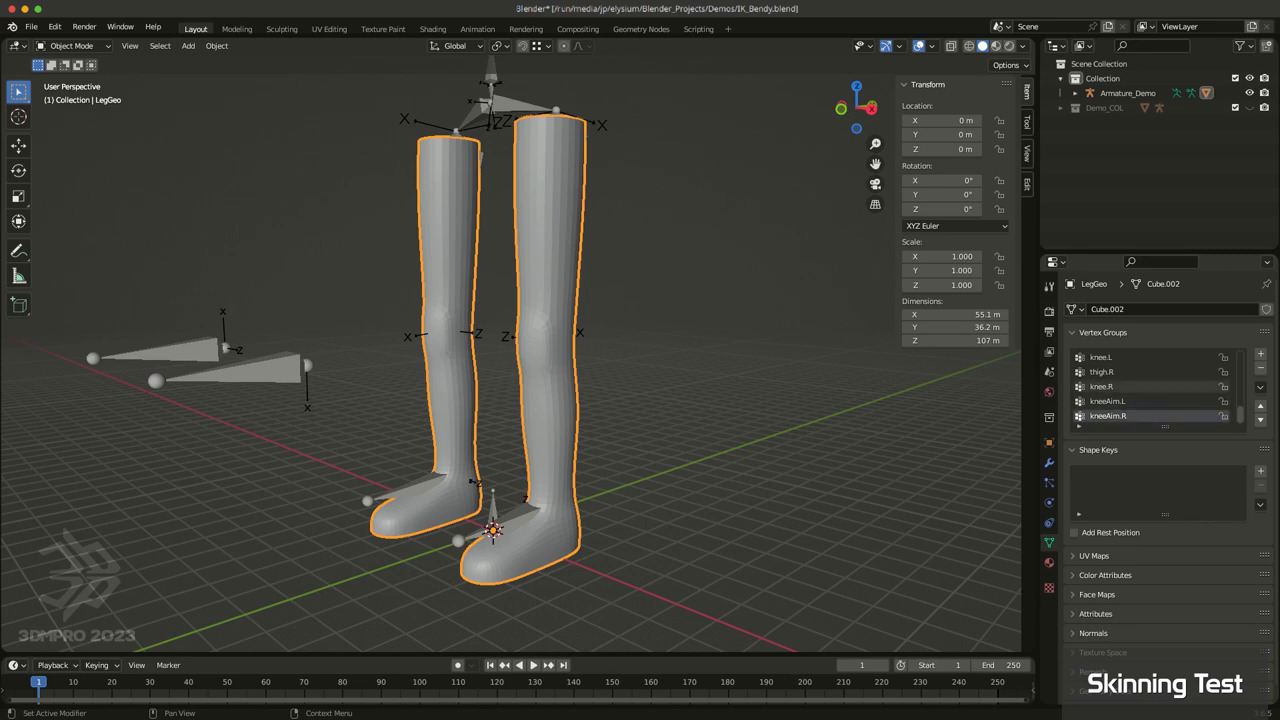
left_click(1108, 402)
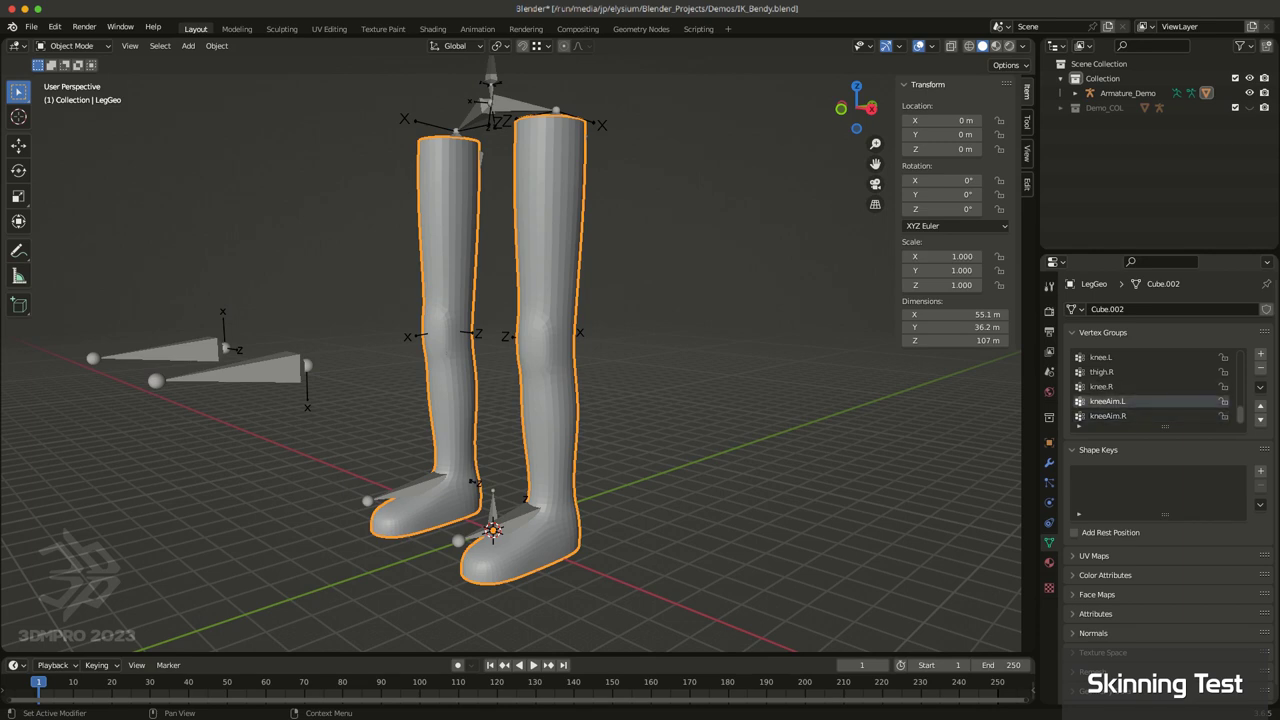
left_click(1260, 368)
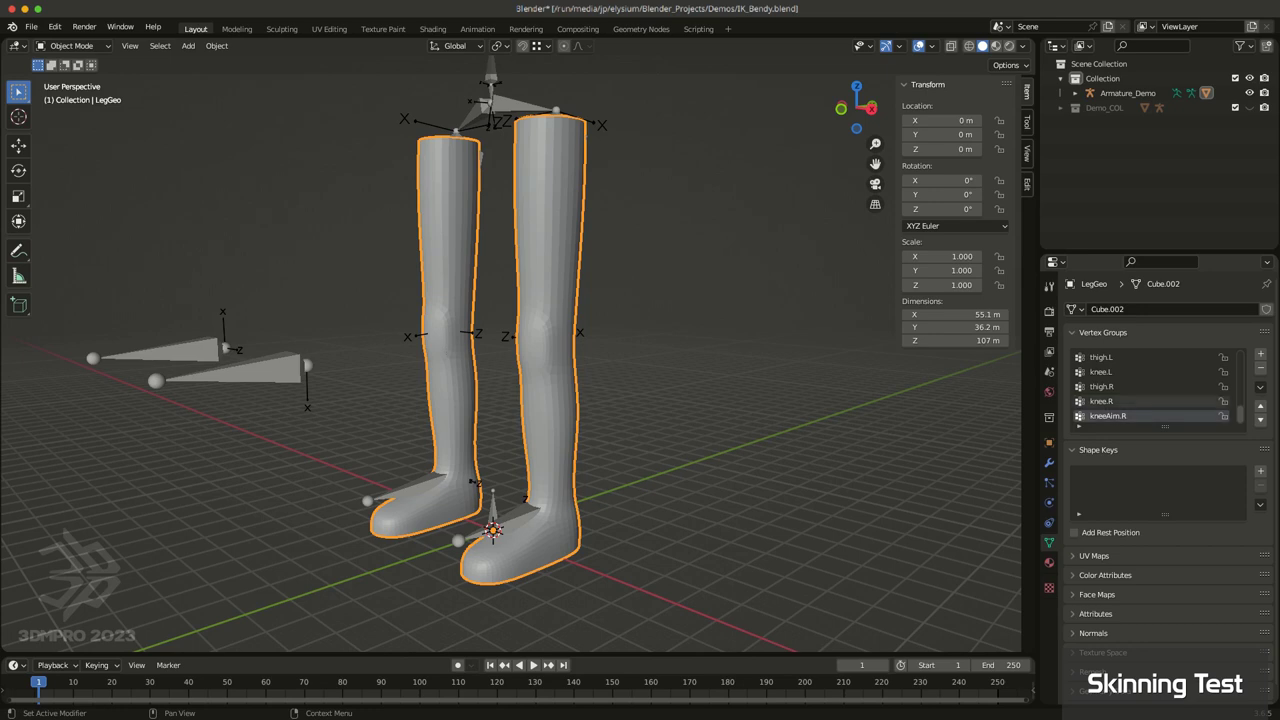
left_click(1260, 368)
scroll(1150, 390, "up", 5)
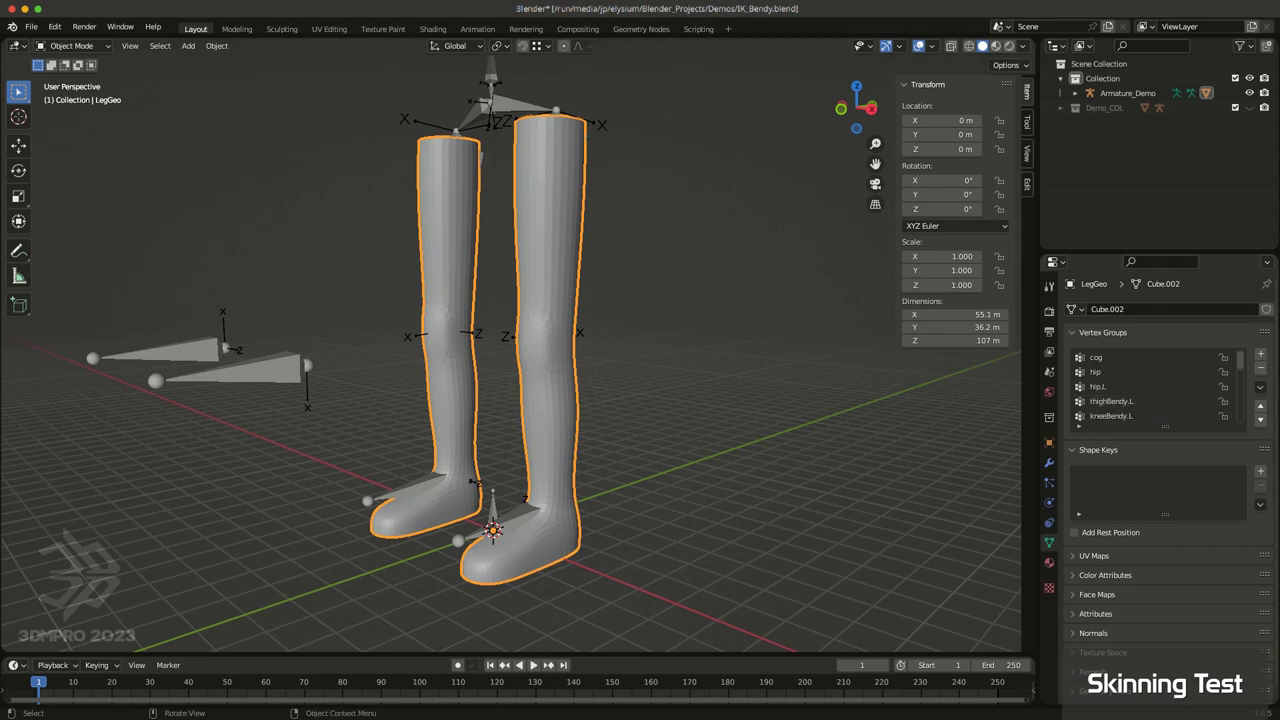
Step: Select Armature_Demo and switch it to Pose Mode
scroll(510, 350, "down", 5)
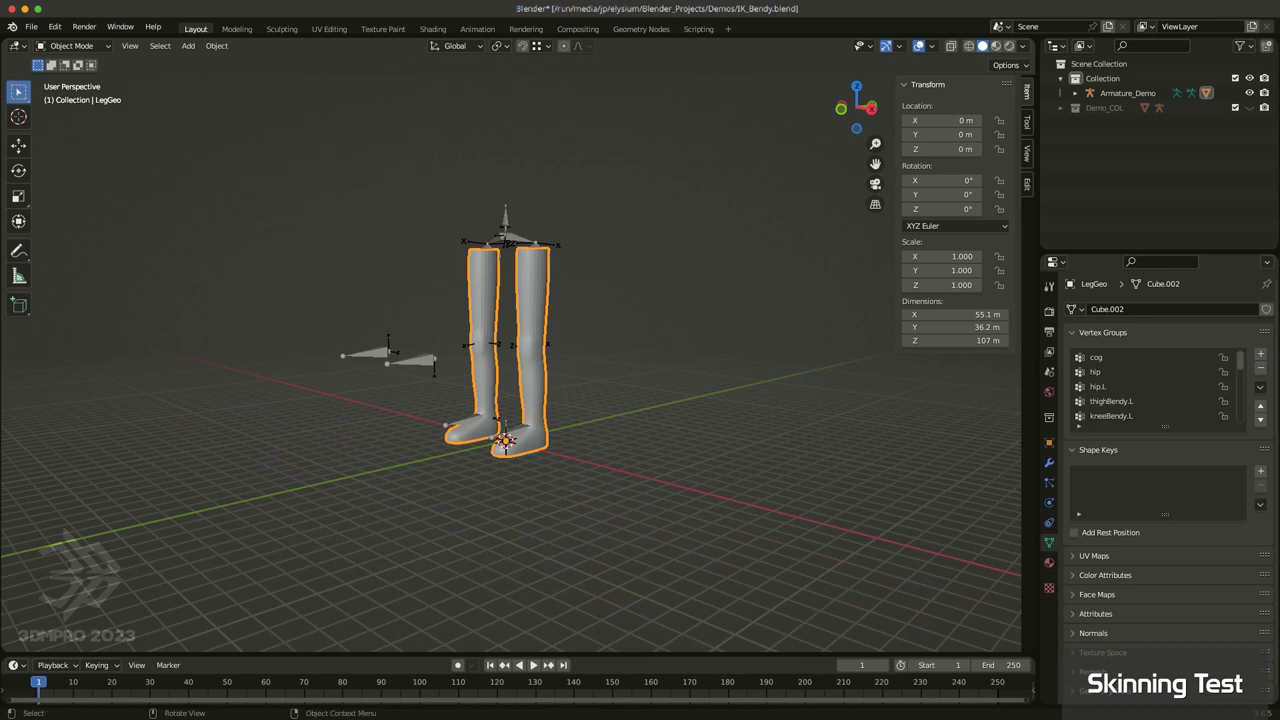
scroll(510, 350, "up", 5)
left_click(262, 370)
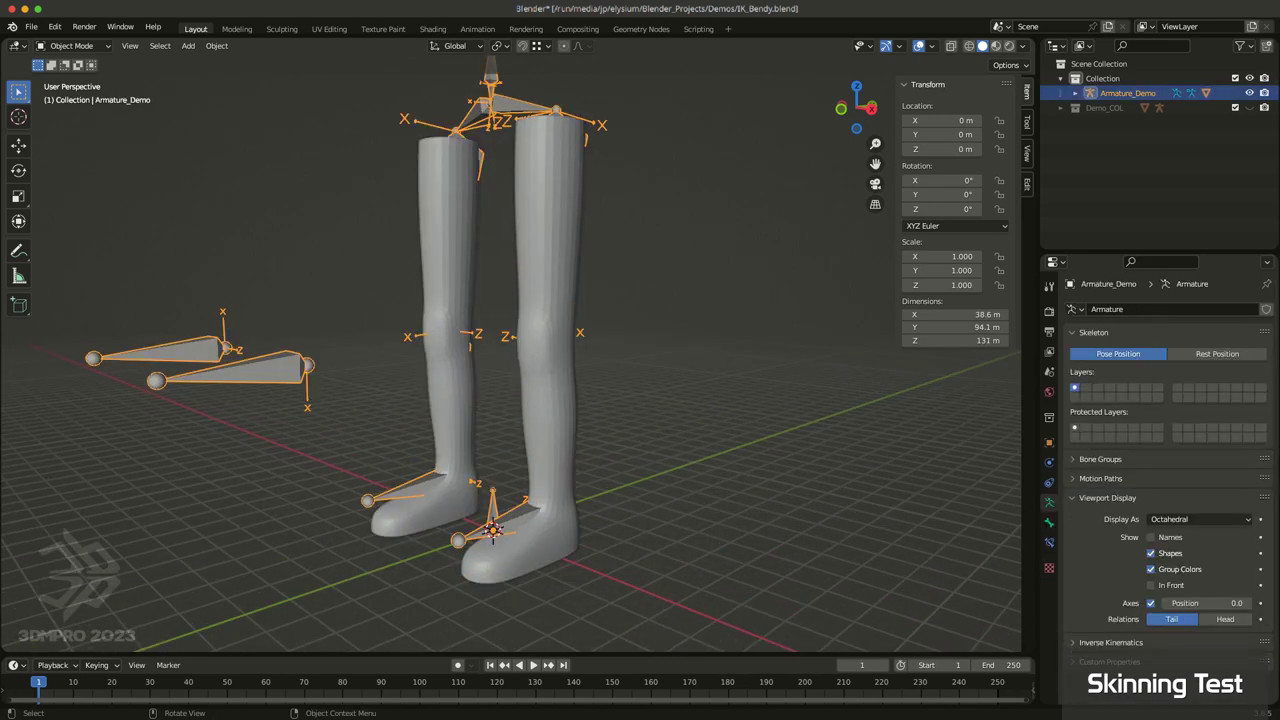
key("ctrl+Tab")
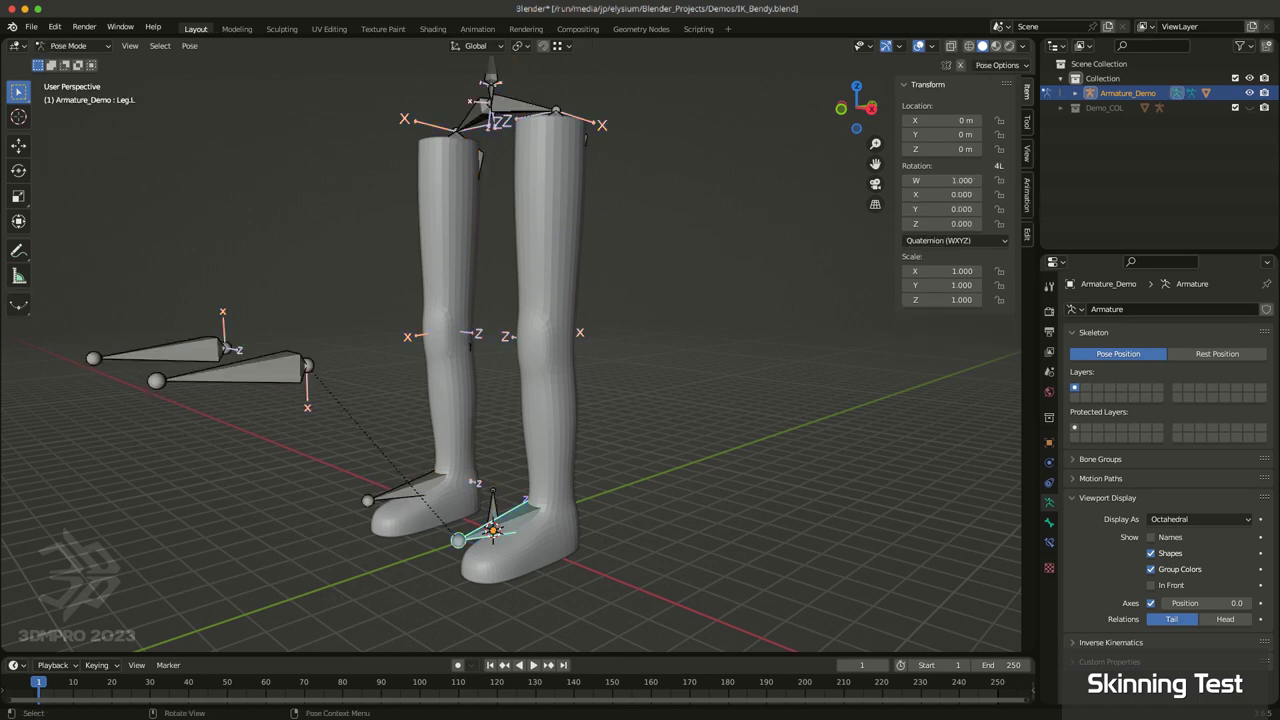
left_click(68, 45)
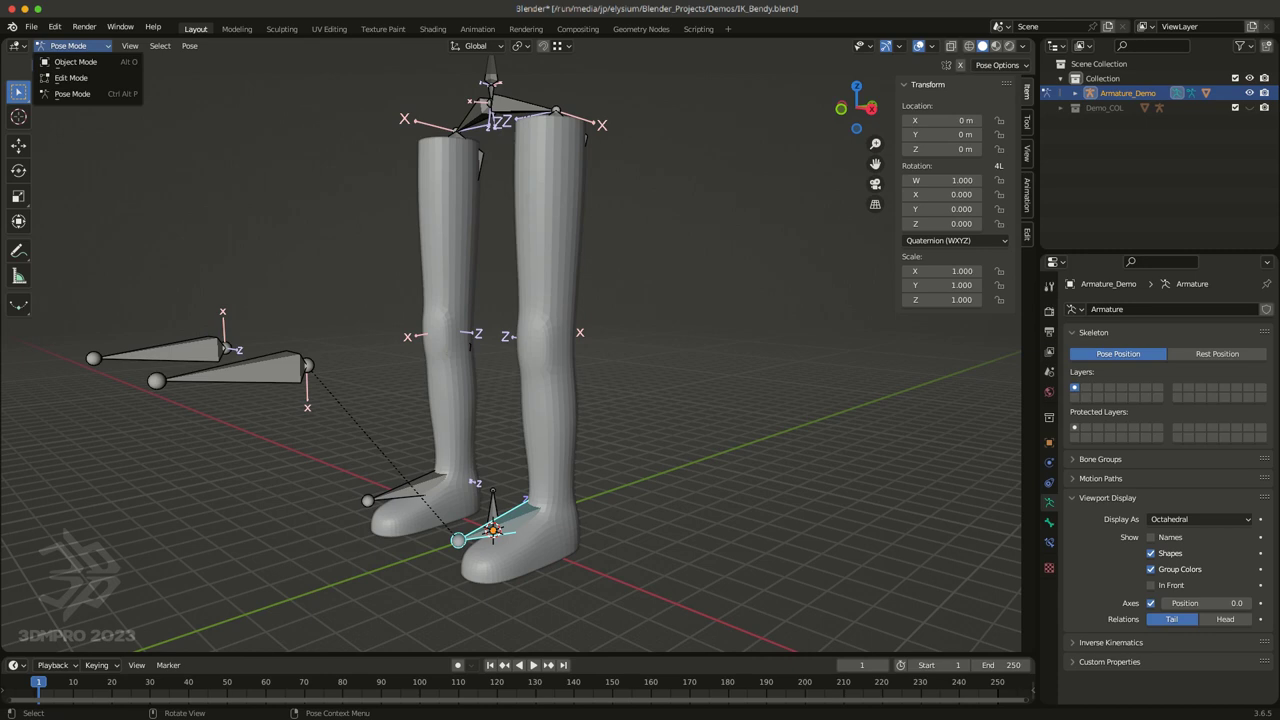
key("Escape")
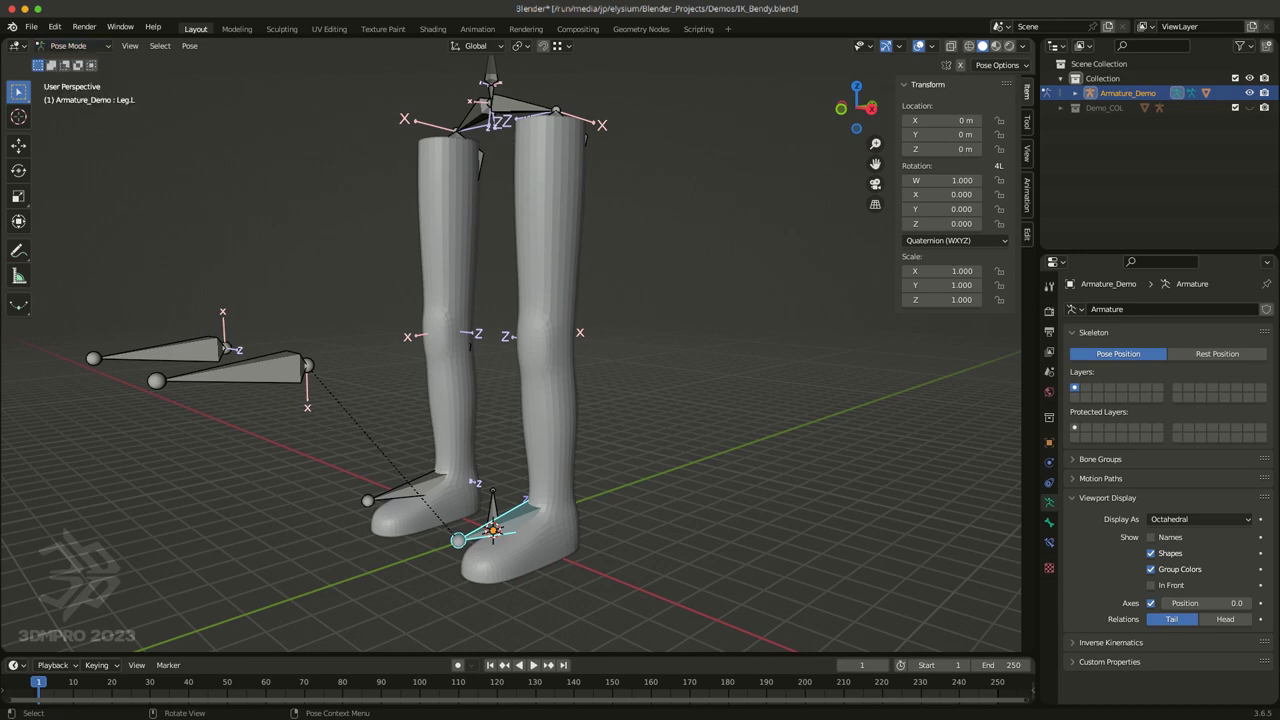
left_click(68, 45)
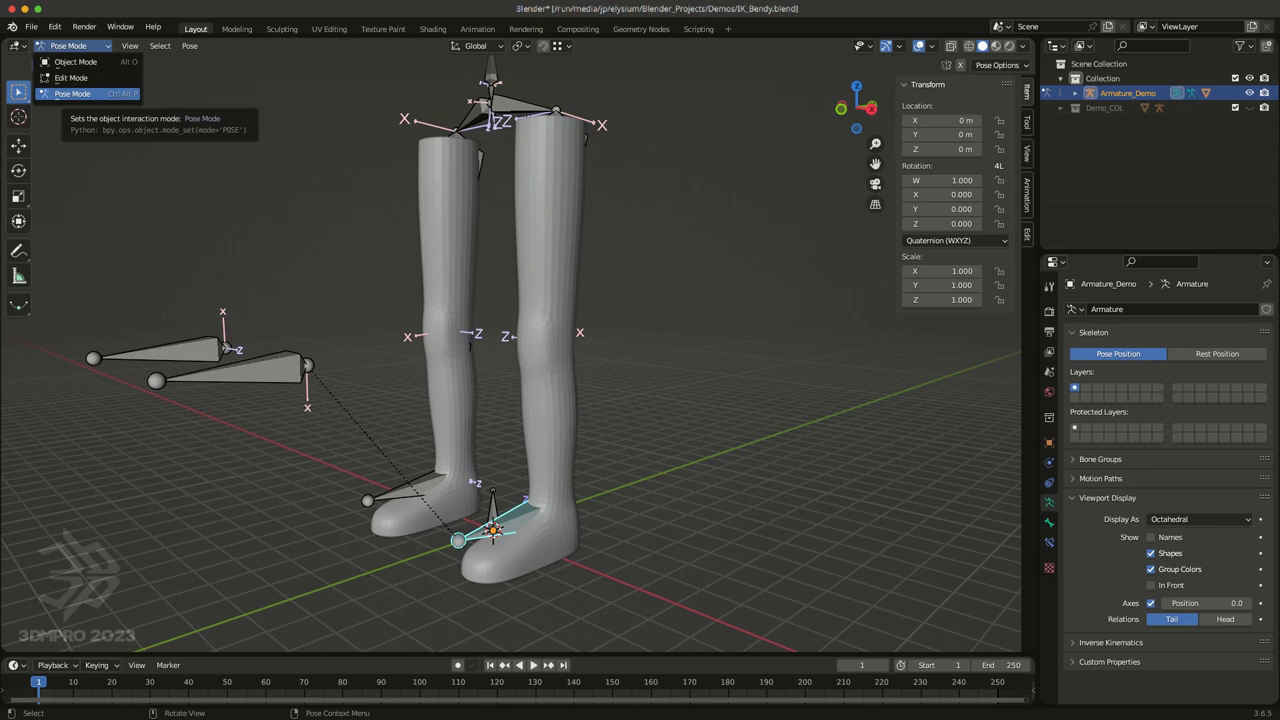
right_click(70, 93)
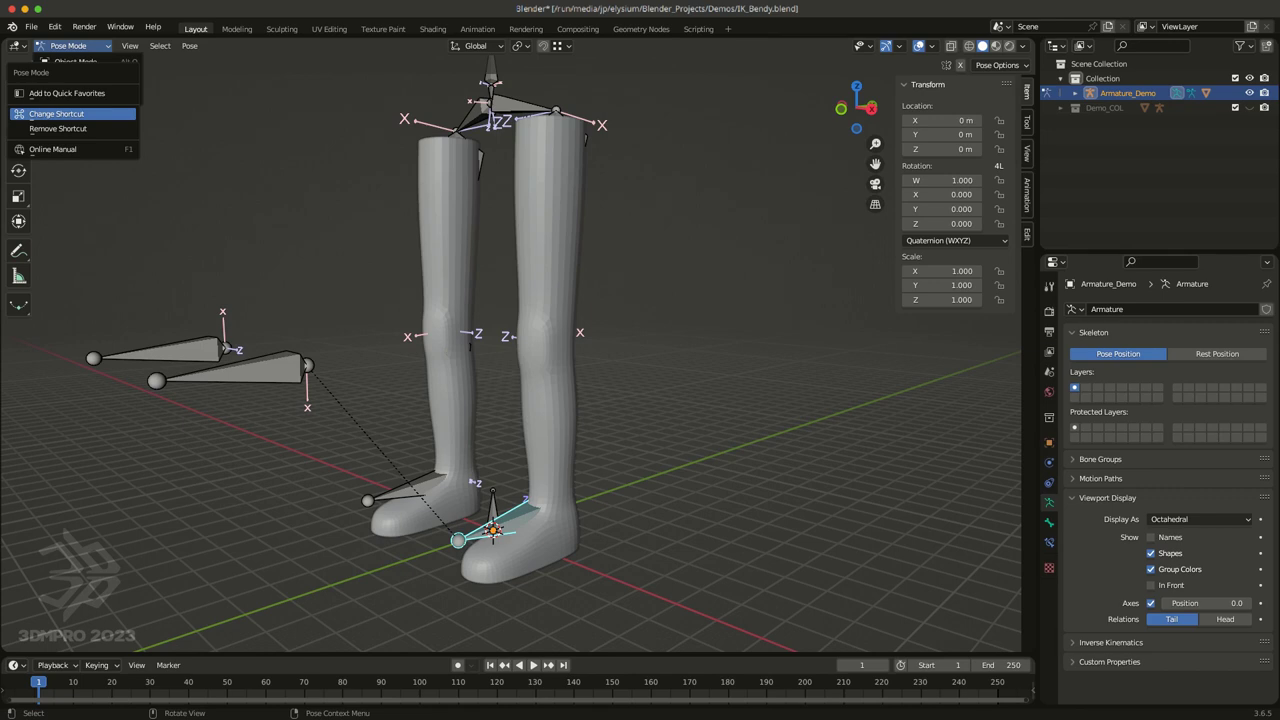
key("Escape")
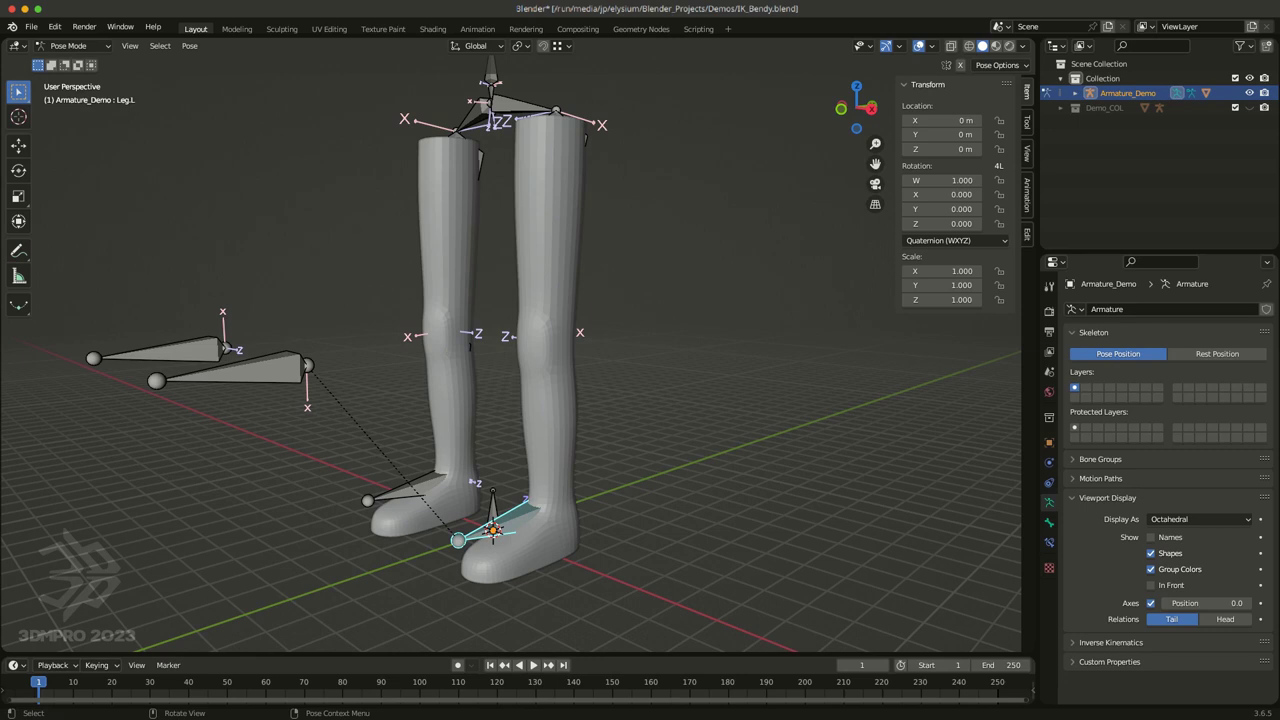
Step: Select the Leg.L foot bone and raise it about 20.7 m along the global Z axis to bend the knee
left_click(656, 392)
mouse_move(656, 392)
middle_mouse_down()
mouse_move(708, 418)
mouse_move(674, 393)
middle_mouse_up()
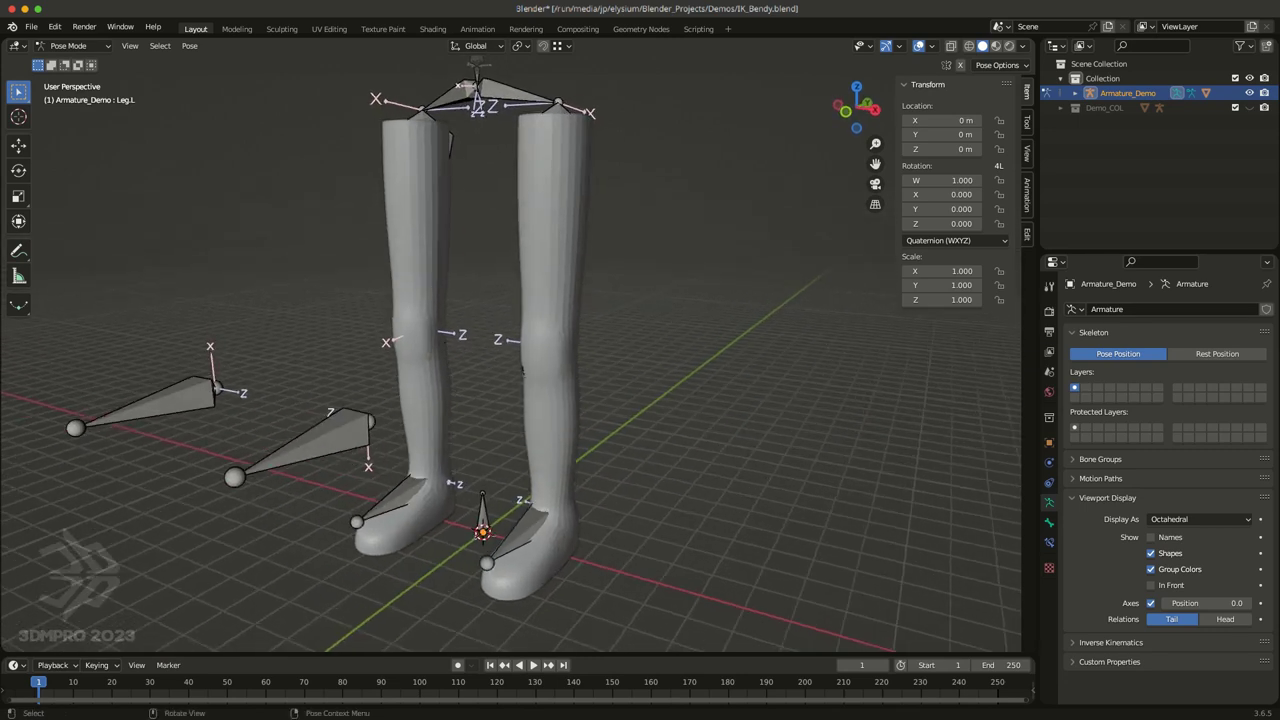
left_click(532, 530)
middle_click_drag(580, 520, 591, 445, "shift")
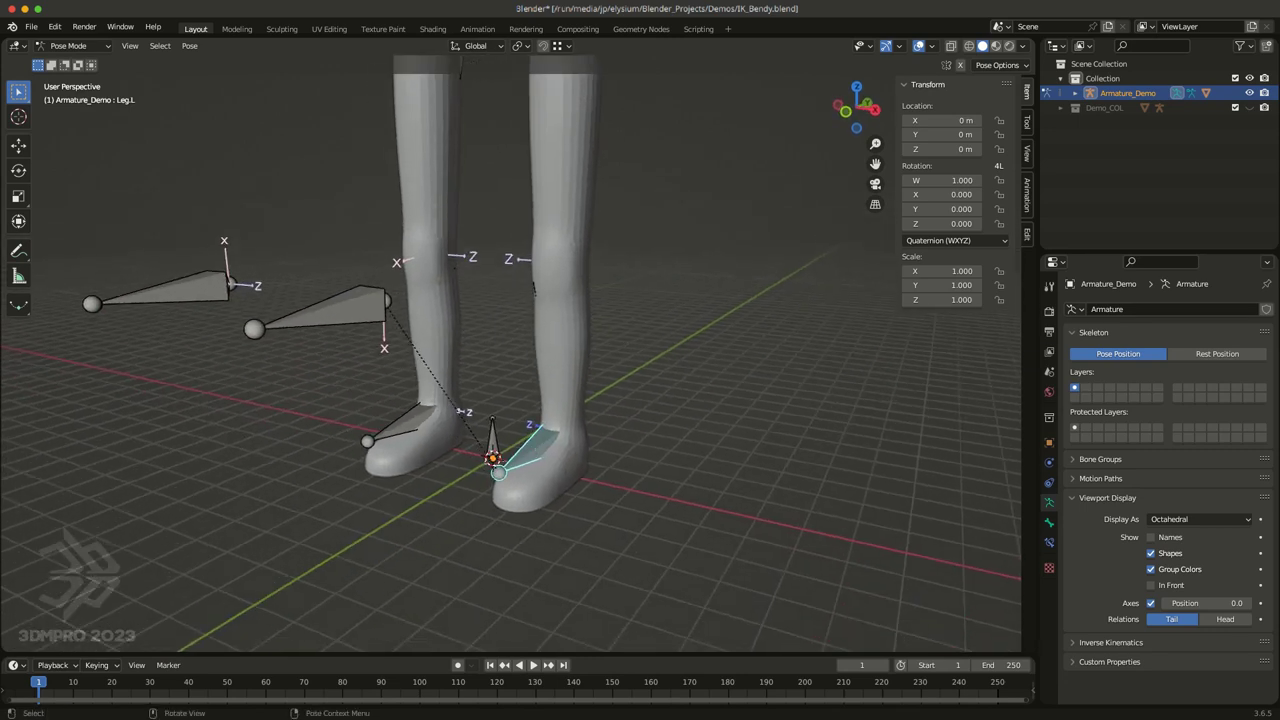
key("g")
key("z")
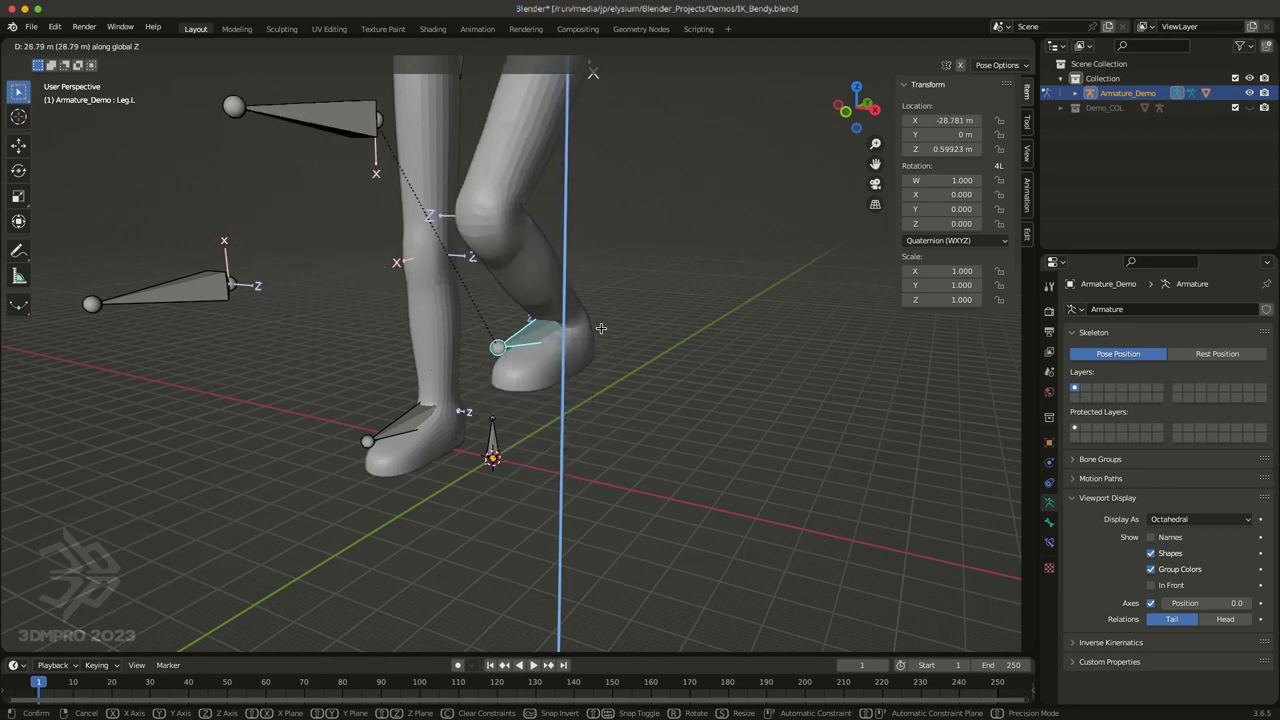
left_click(601, 353)
Step: Move Leg.L freely into a forward raised step, by about -3.8 m in X, -39.9 m in Y and 14.6 m in Z
middle_click_drag(603, 354, 522, 342)
scroll(522, 343, "down", 3)
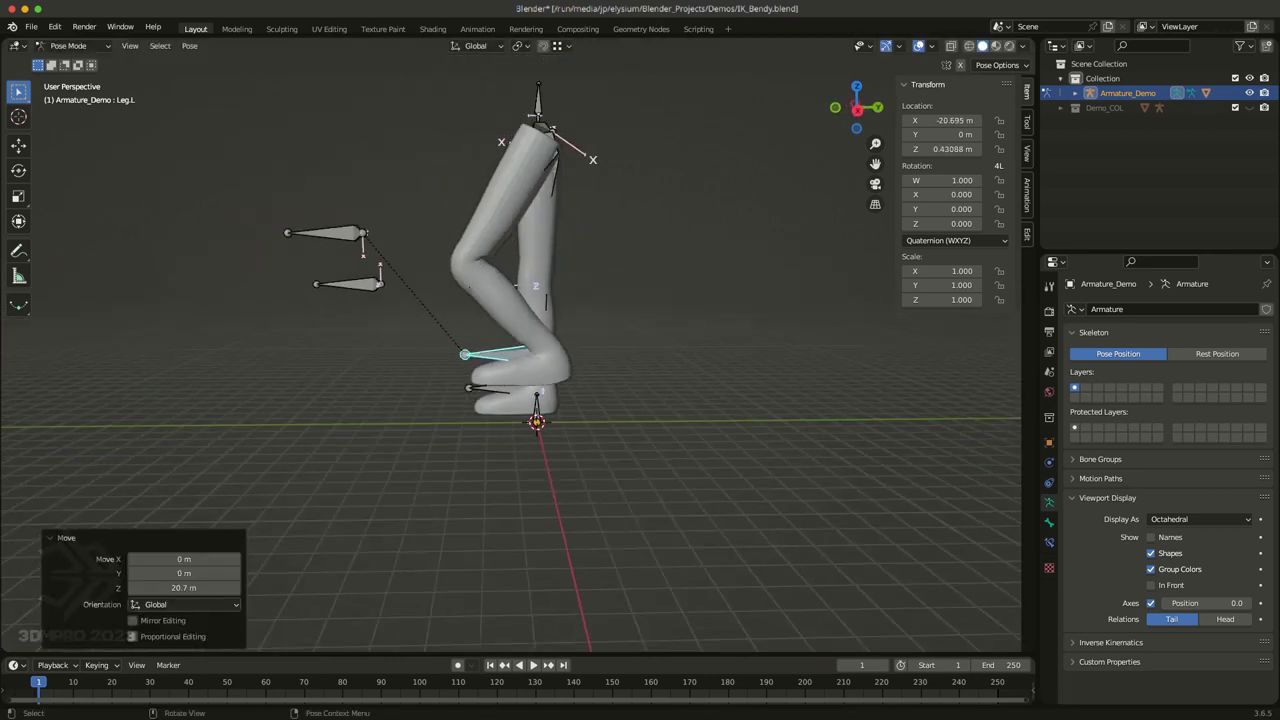
key("g")
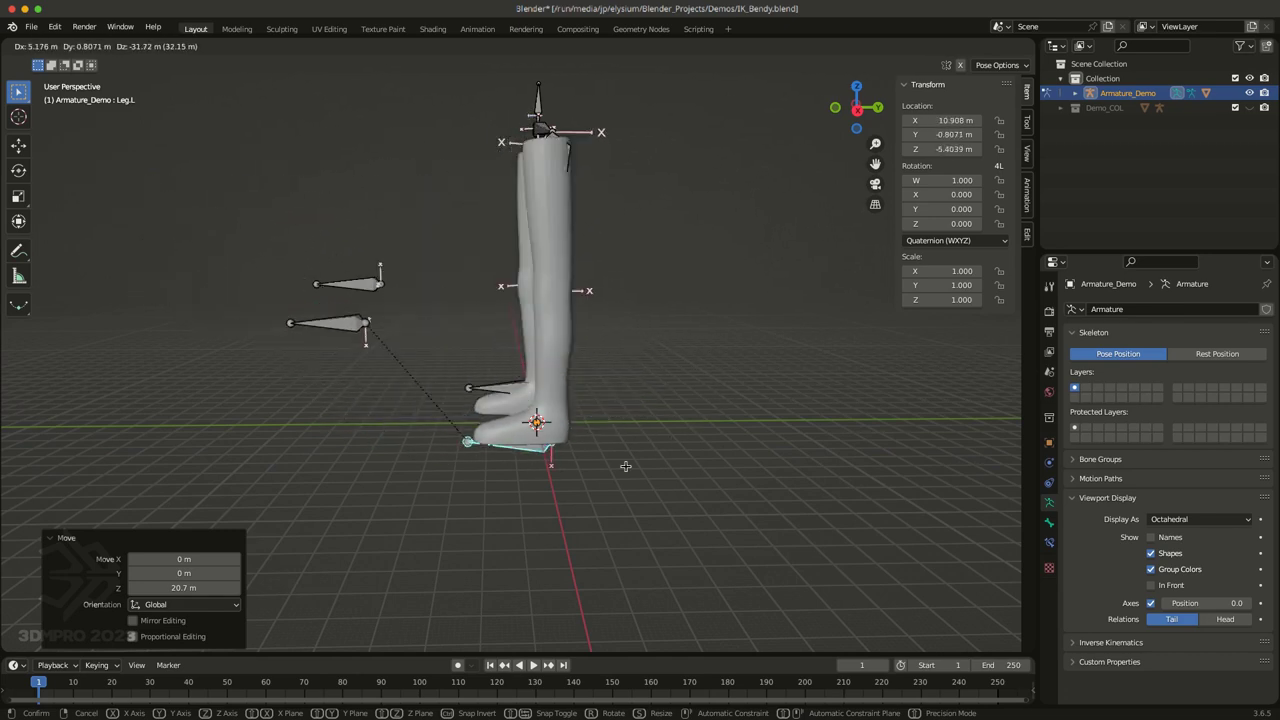
left_click(517, 340)
Step: Select the Leg.R foot bone and try moving it freely to test the other leg's deformation
middle_click_drag(517, 340, 712, 340)
middle_click_drag(543, 364, 556, 443, "shift")
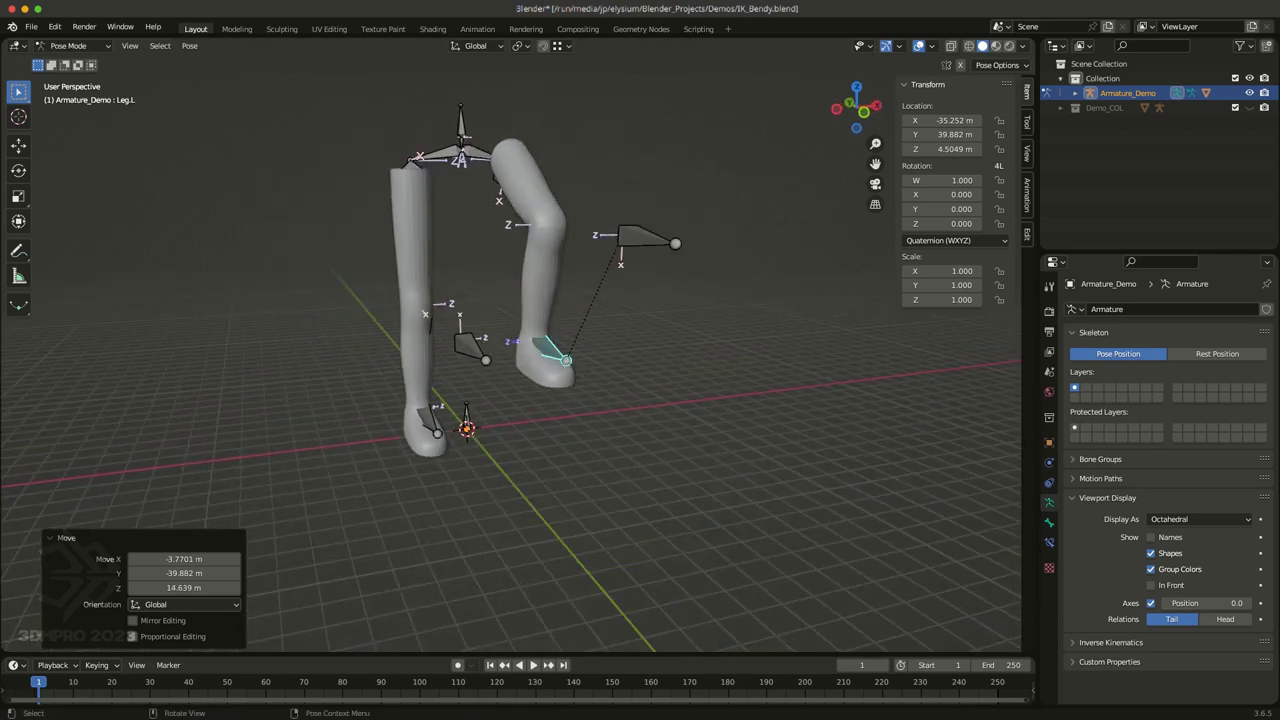
left_click(429, 420)
key("g")
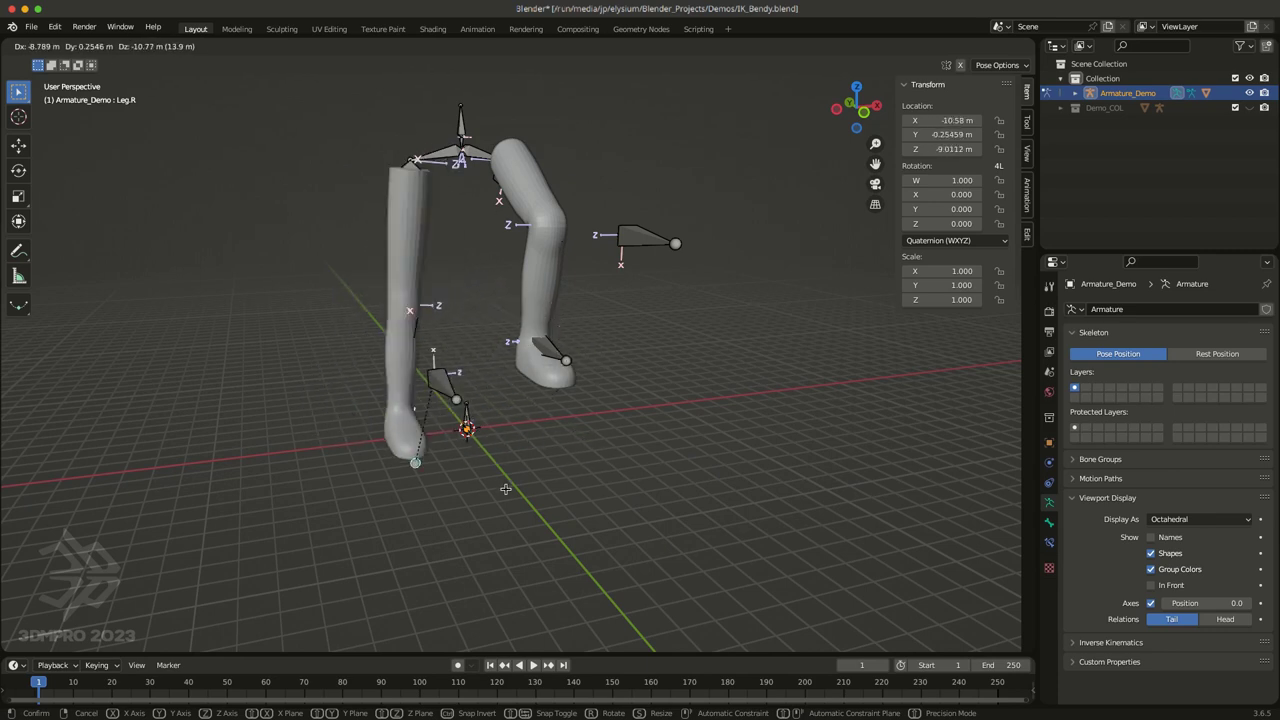
key("Escape")
middle_click_drag(520, 455, 355, 463)
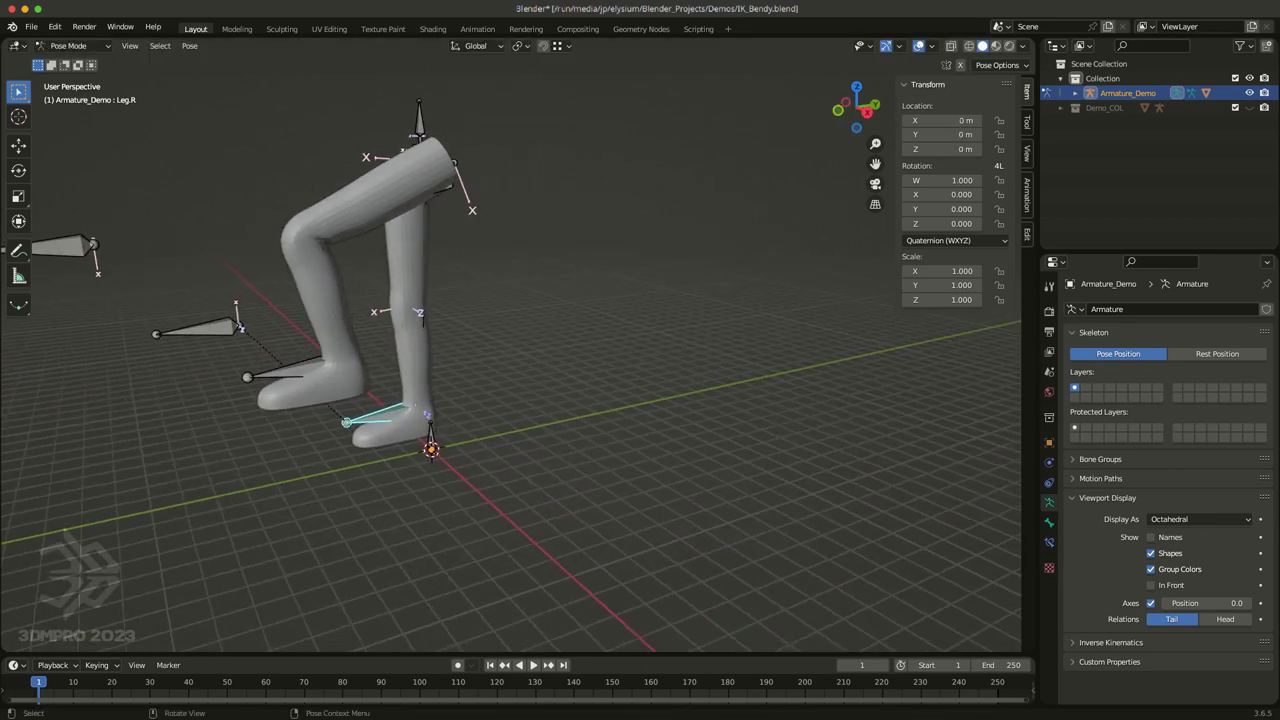